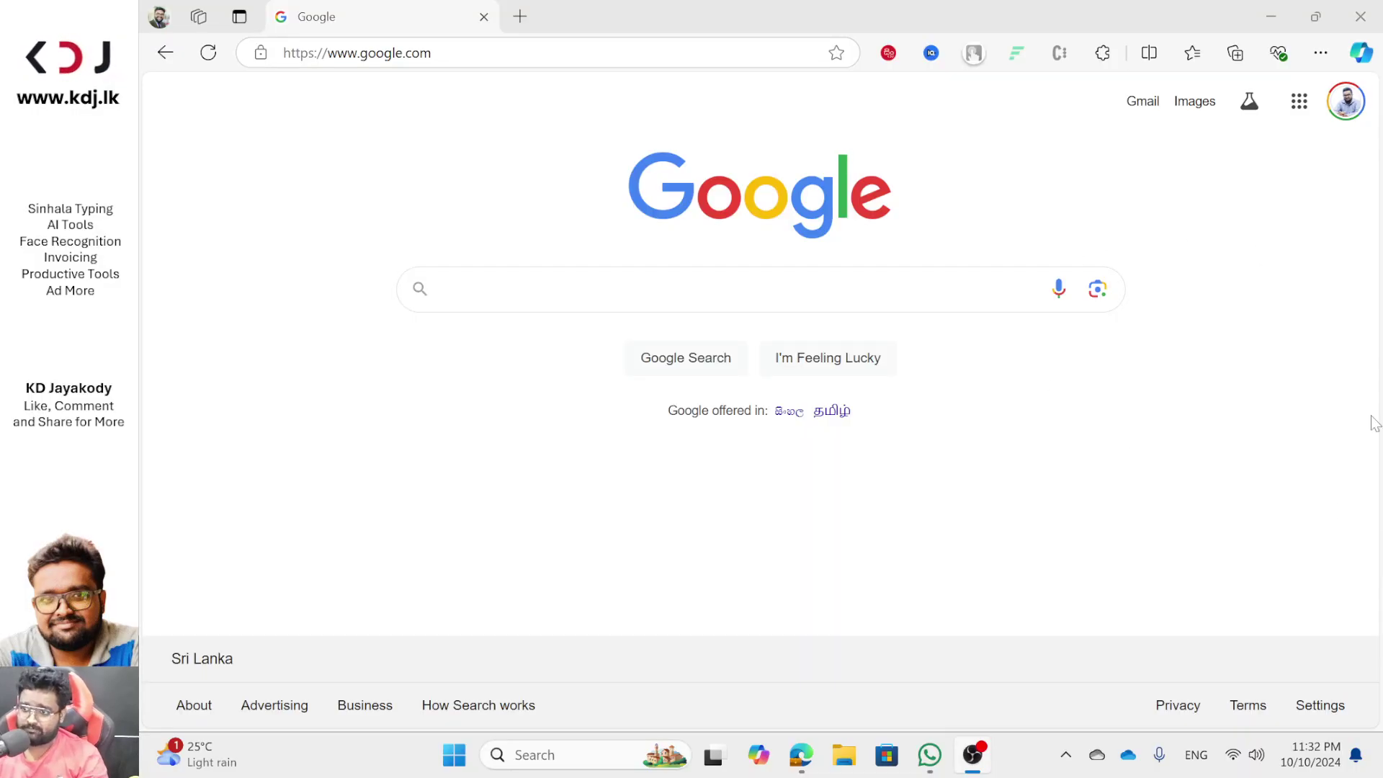
Search Google for "capcut commerce" and open the CapCut Commerce Pro website
left_click(604, 288)
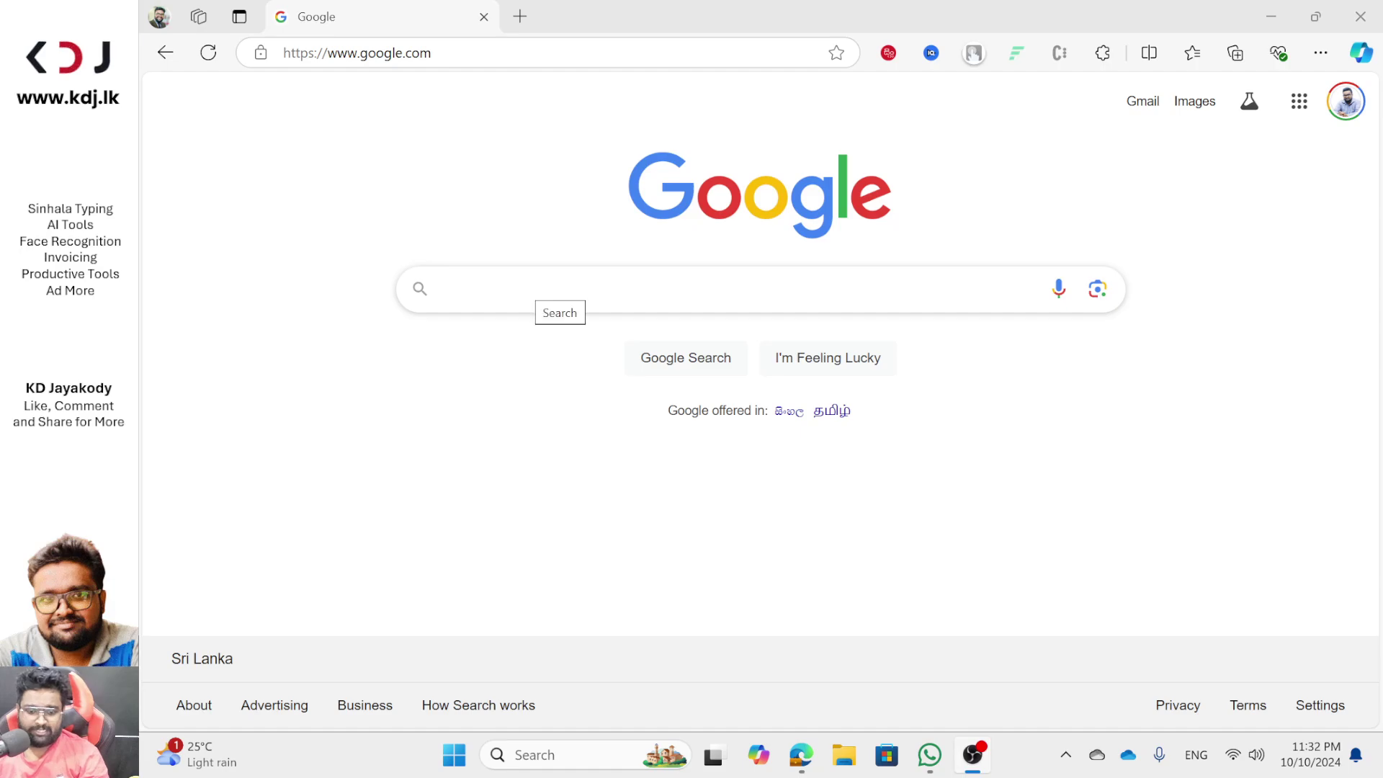
type("capcut cp")
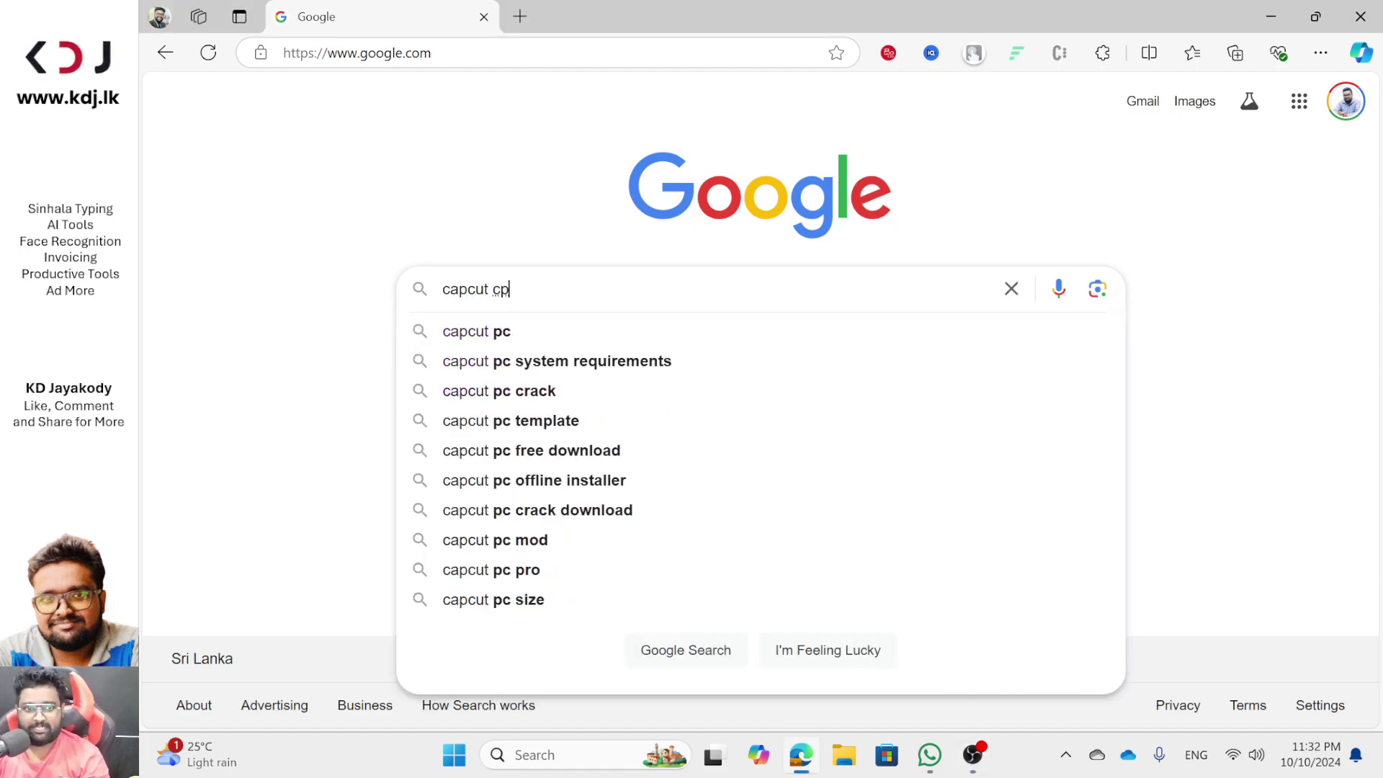
key("BackSpace")
type("omm")
left_click(407, 331)
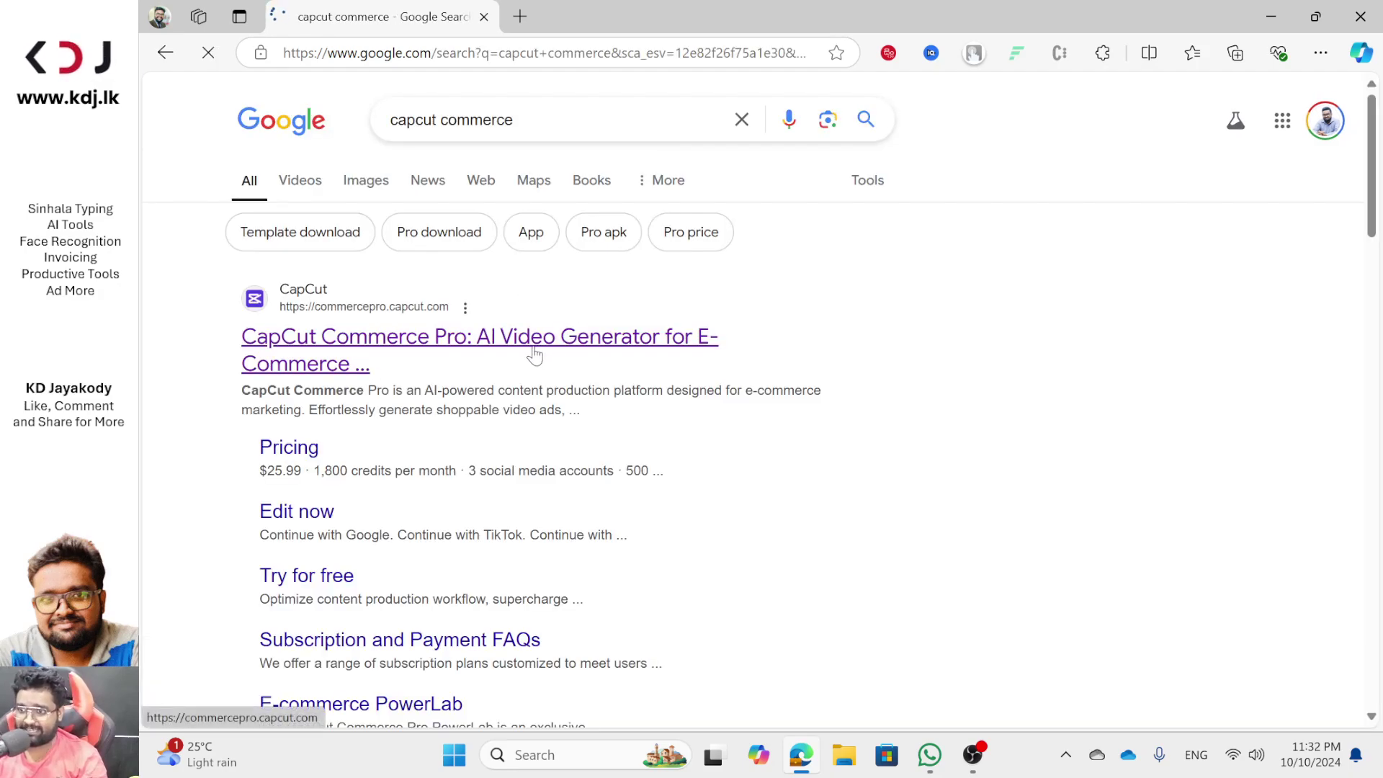
left_click(463, 351)
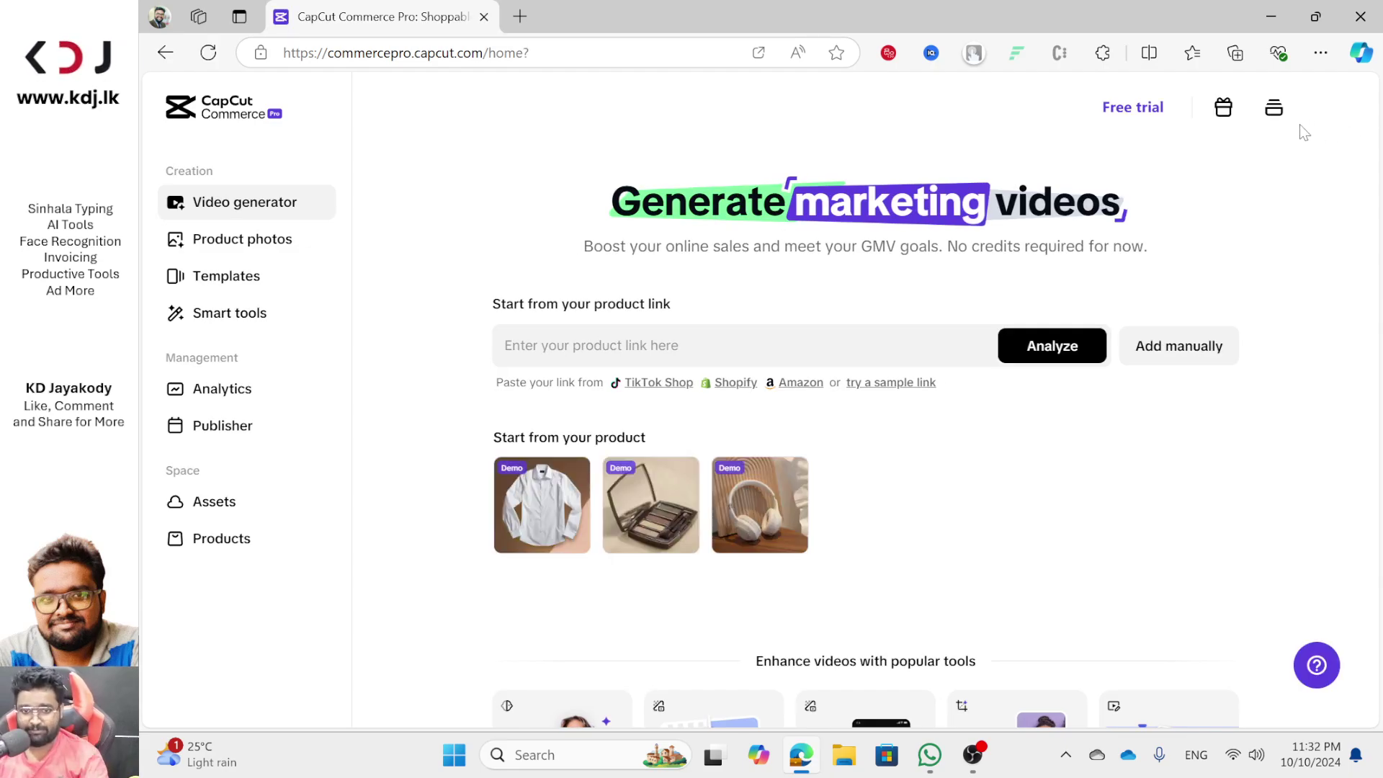
Examine the account's plan and credits, the product-link video generator and the popular tools on the home page
left_click(1327, 109)
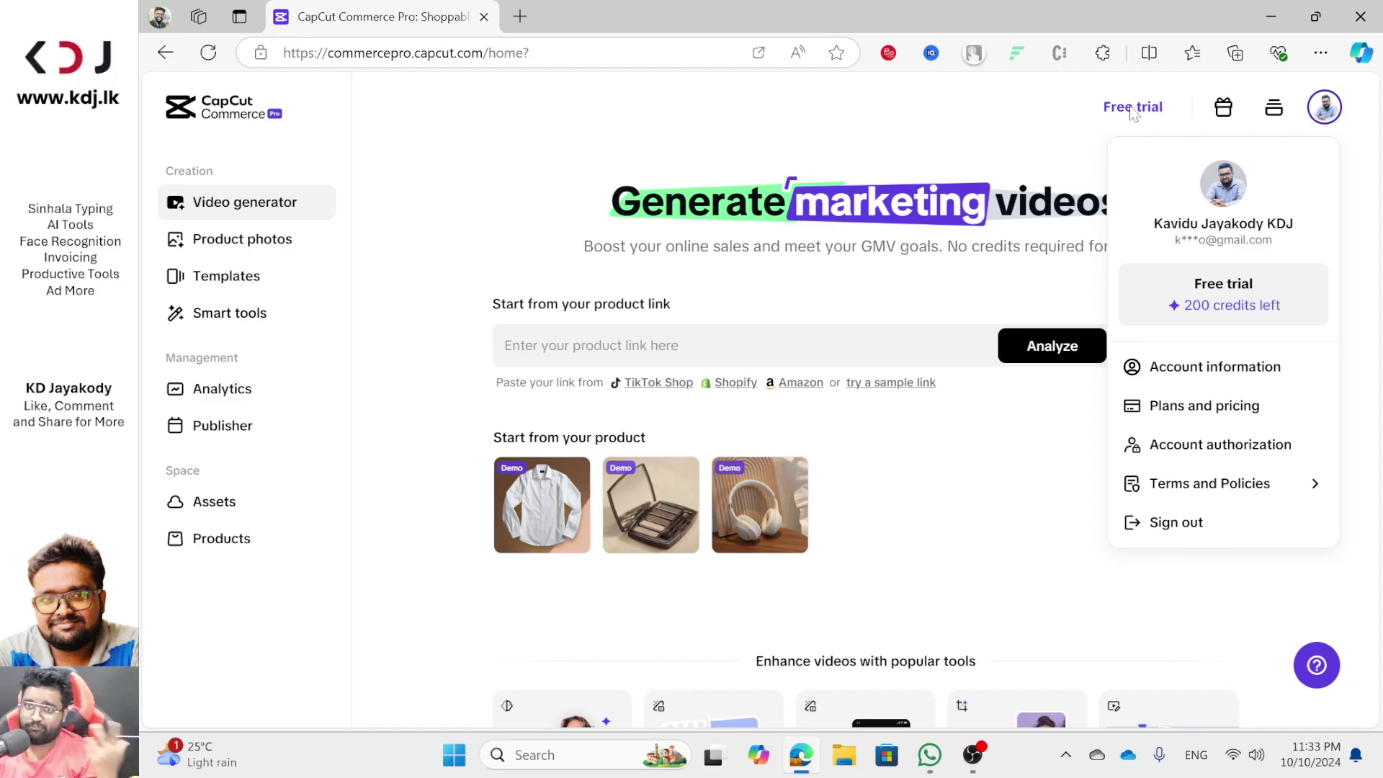
left_click(1070, 109)
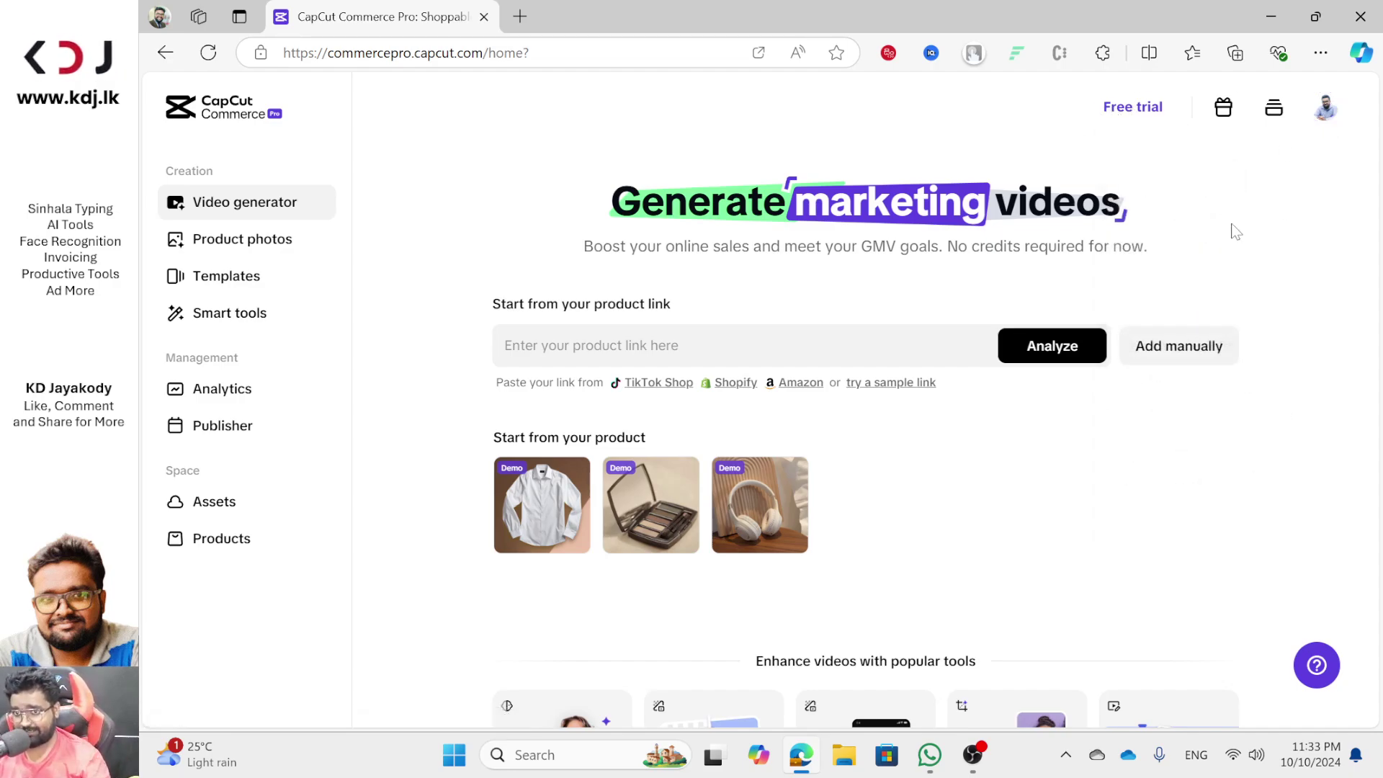
mouse_move(1327, 110)
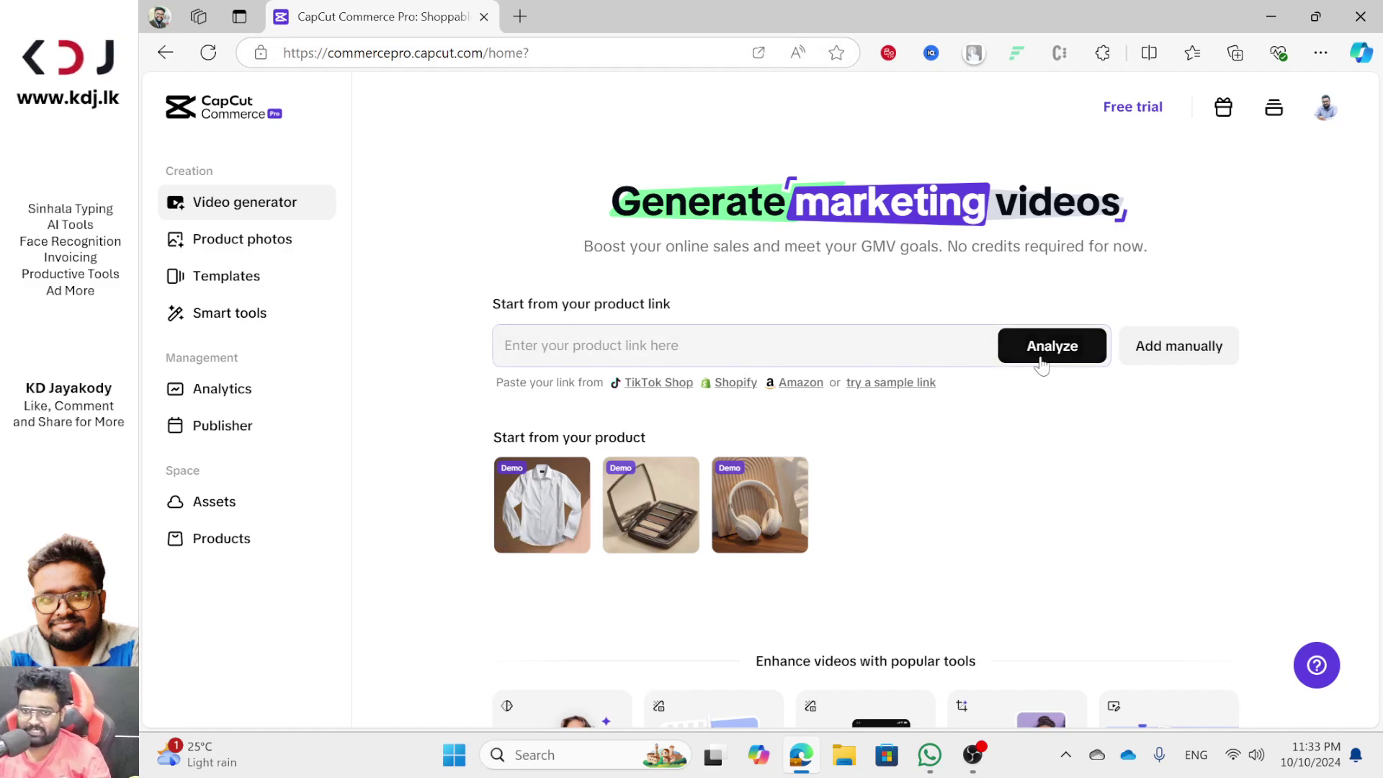
scroll(1037, 367, "down", 3)
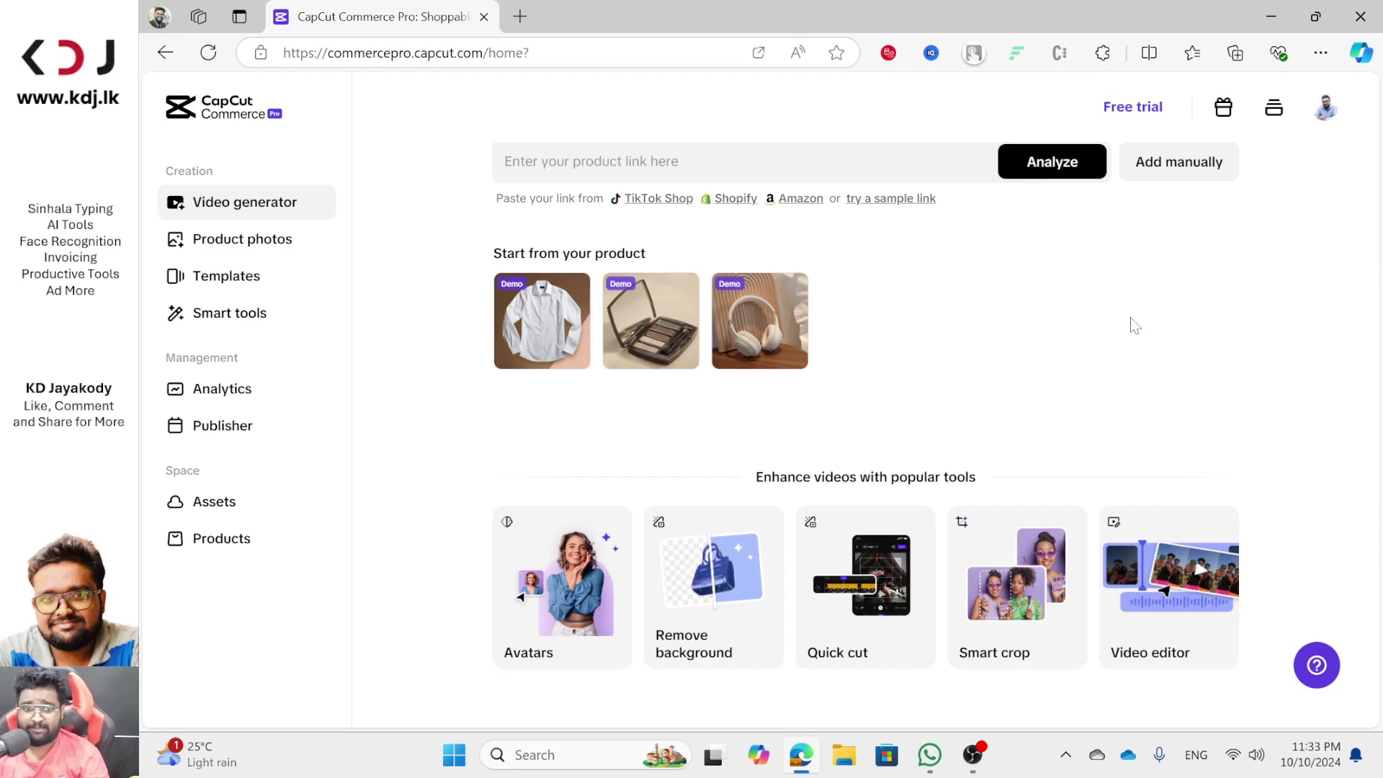
scroll(1141, 310, "up", 3)
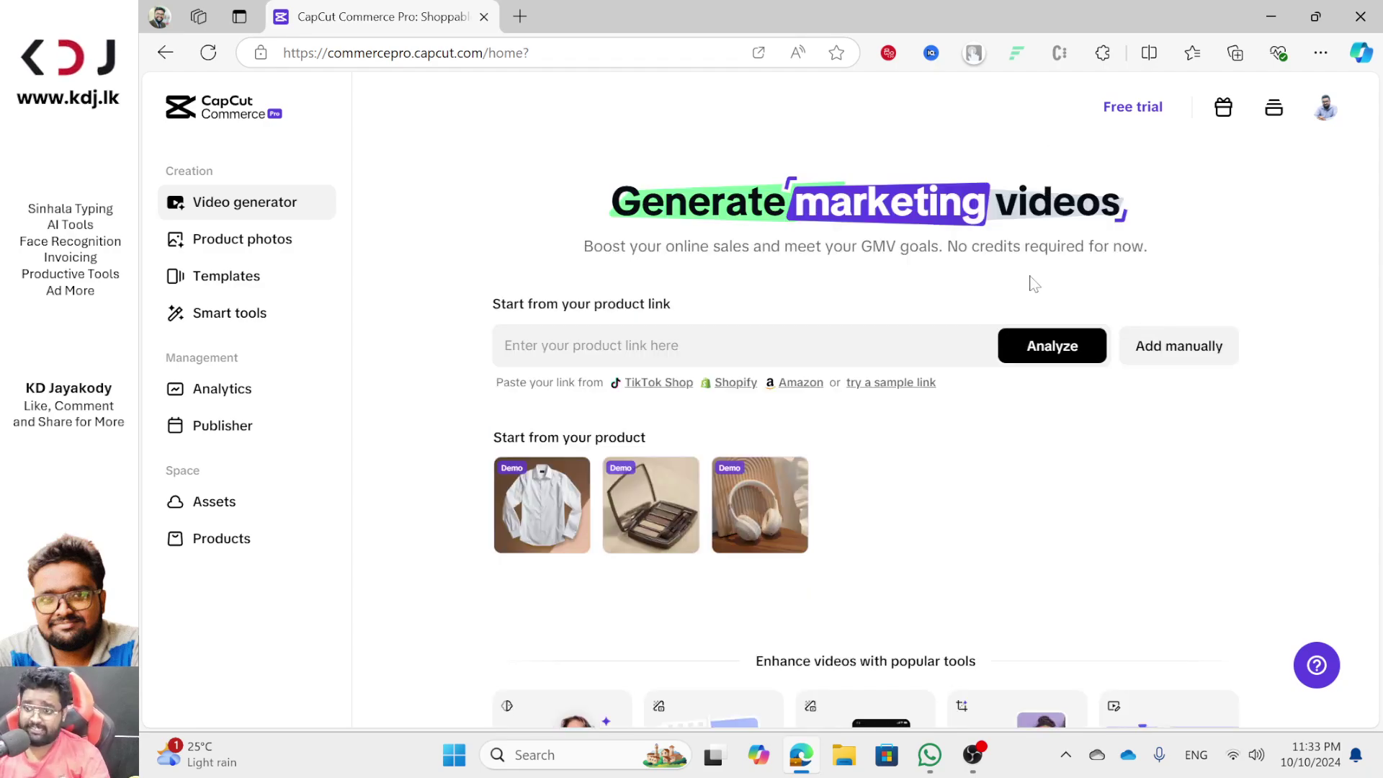
scroll(886, 428, "down", 3)
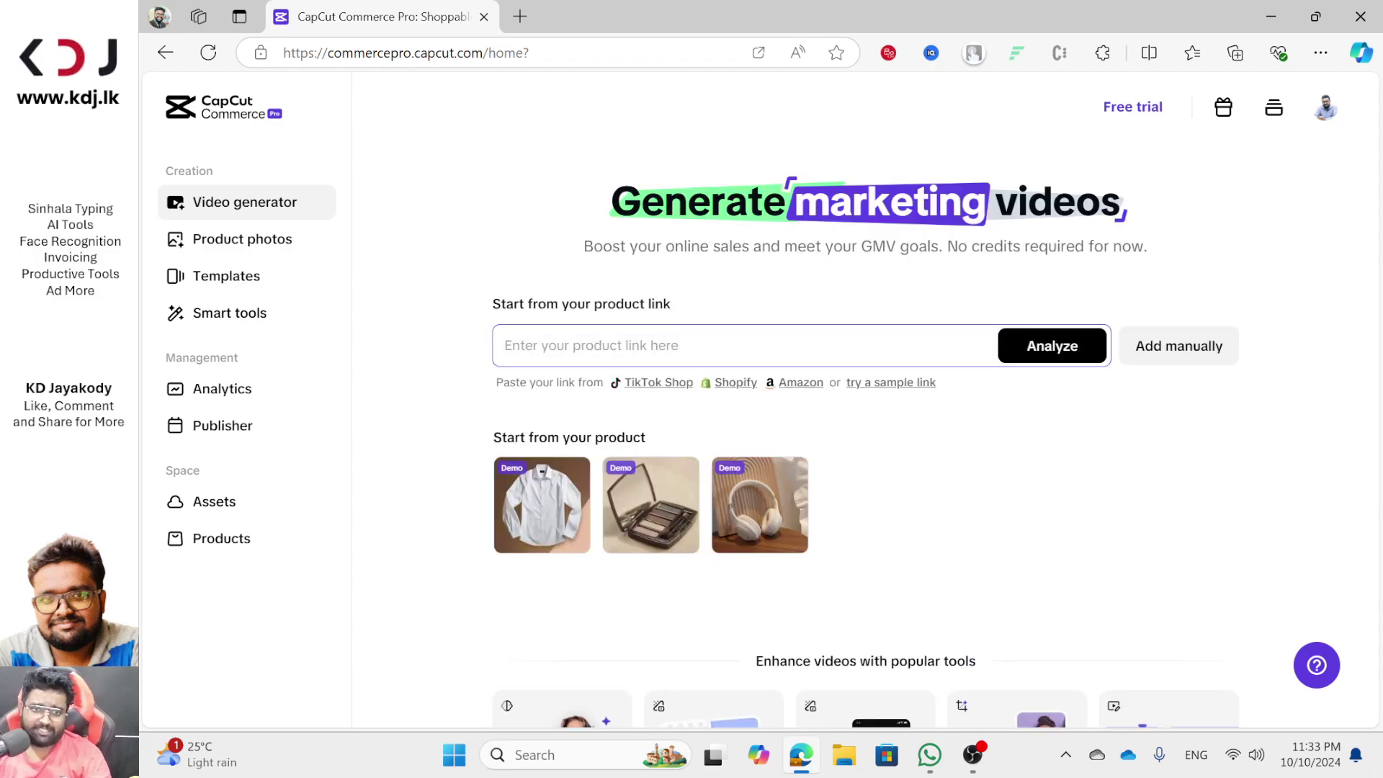
mouse_move(742, 385)
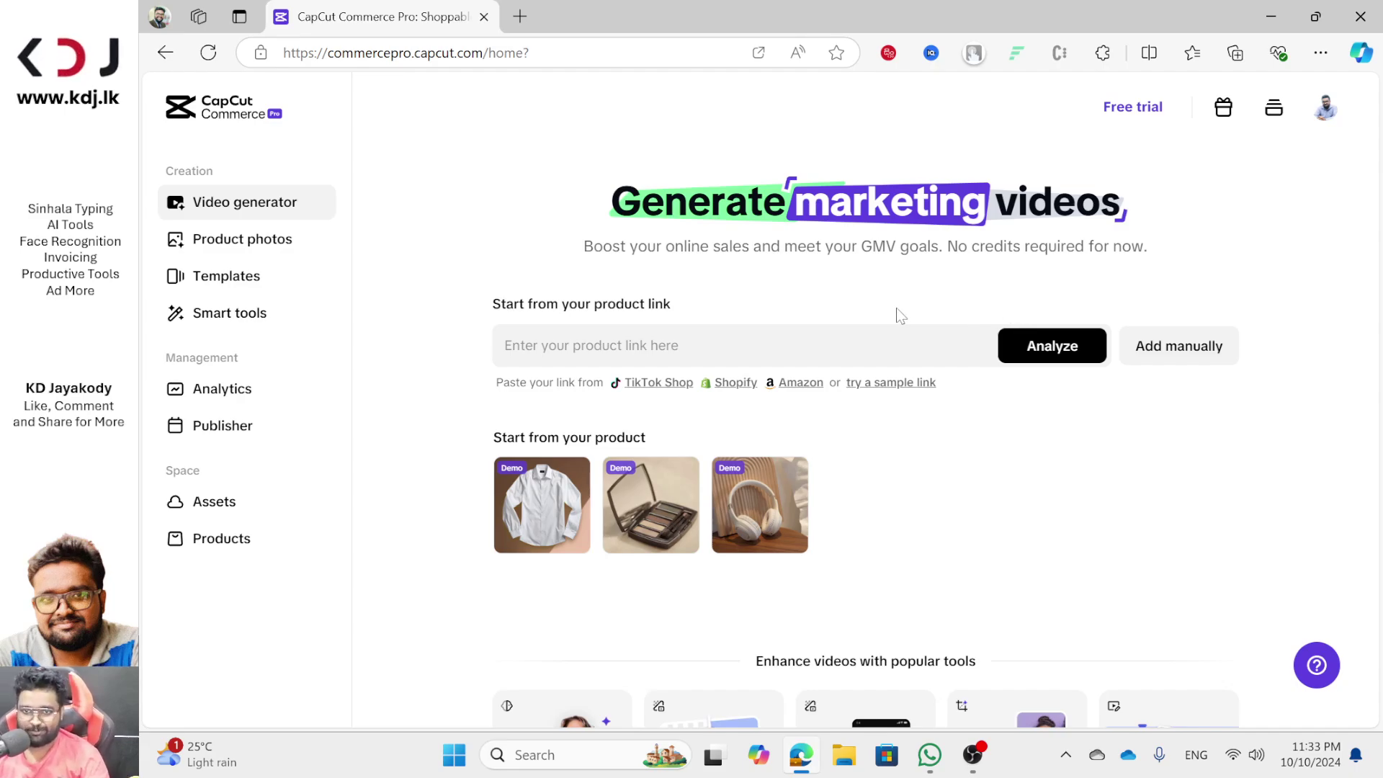
scroll(896, 308, "down", 2)
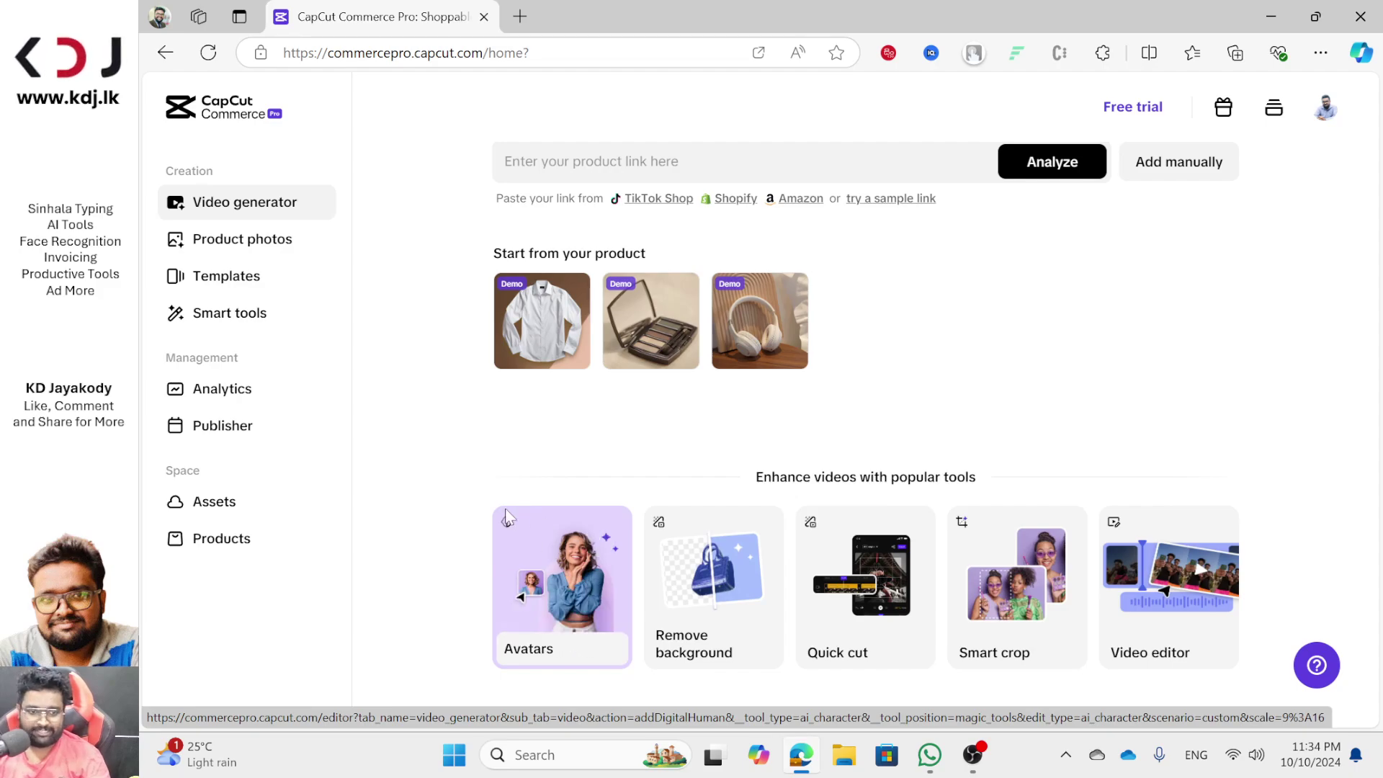
Open the Avatars tool in the video editor and play the default Noor outdoors clip
left_click(573, 604)
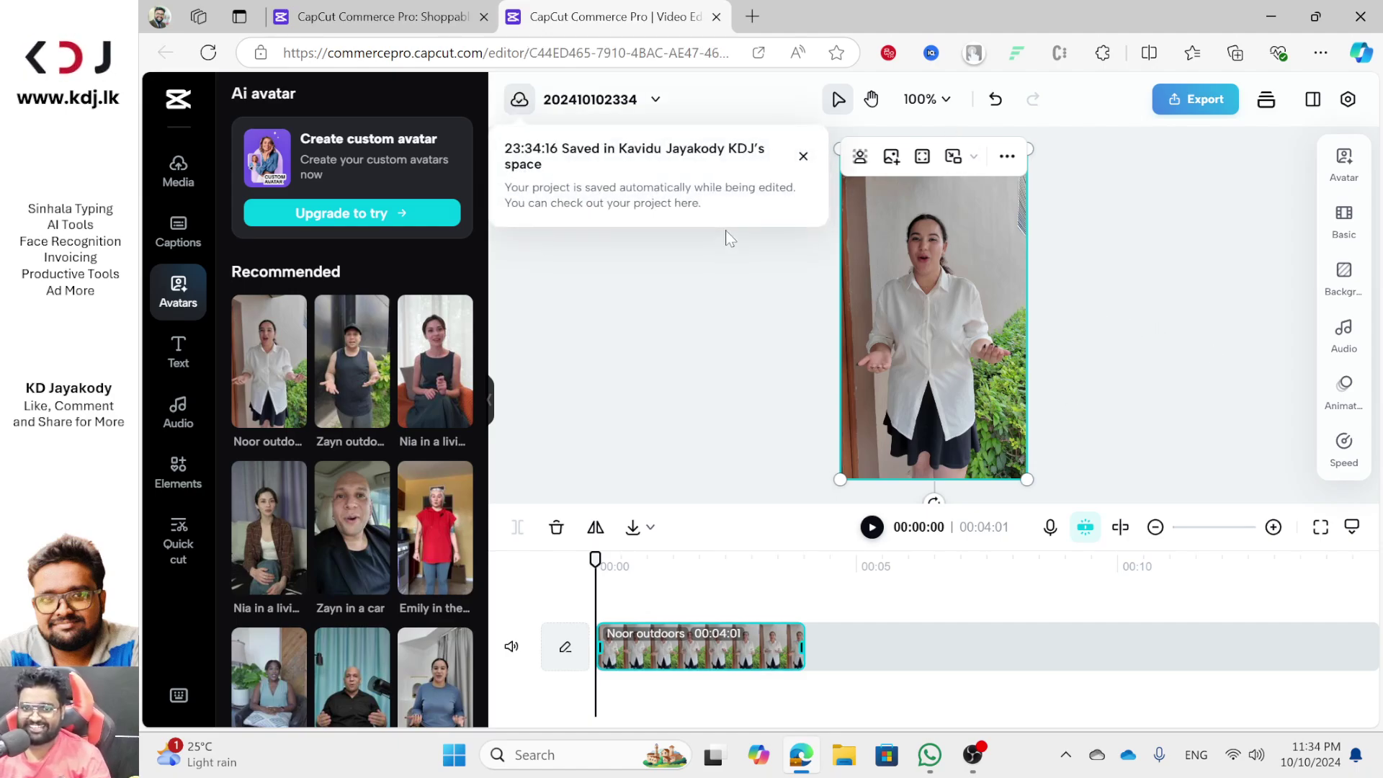
left_click(1102, 325)
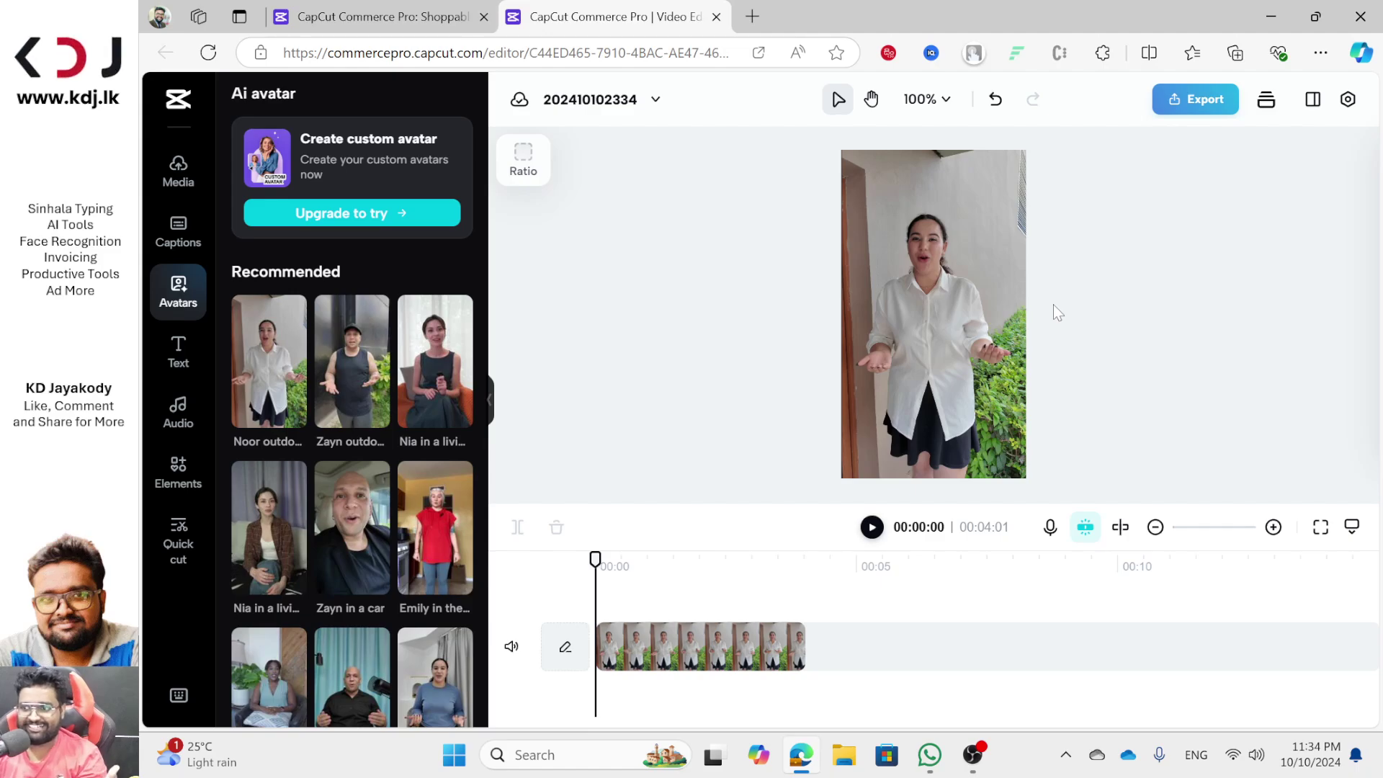
left_click(877, 530)
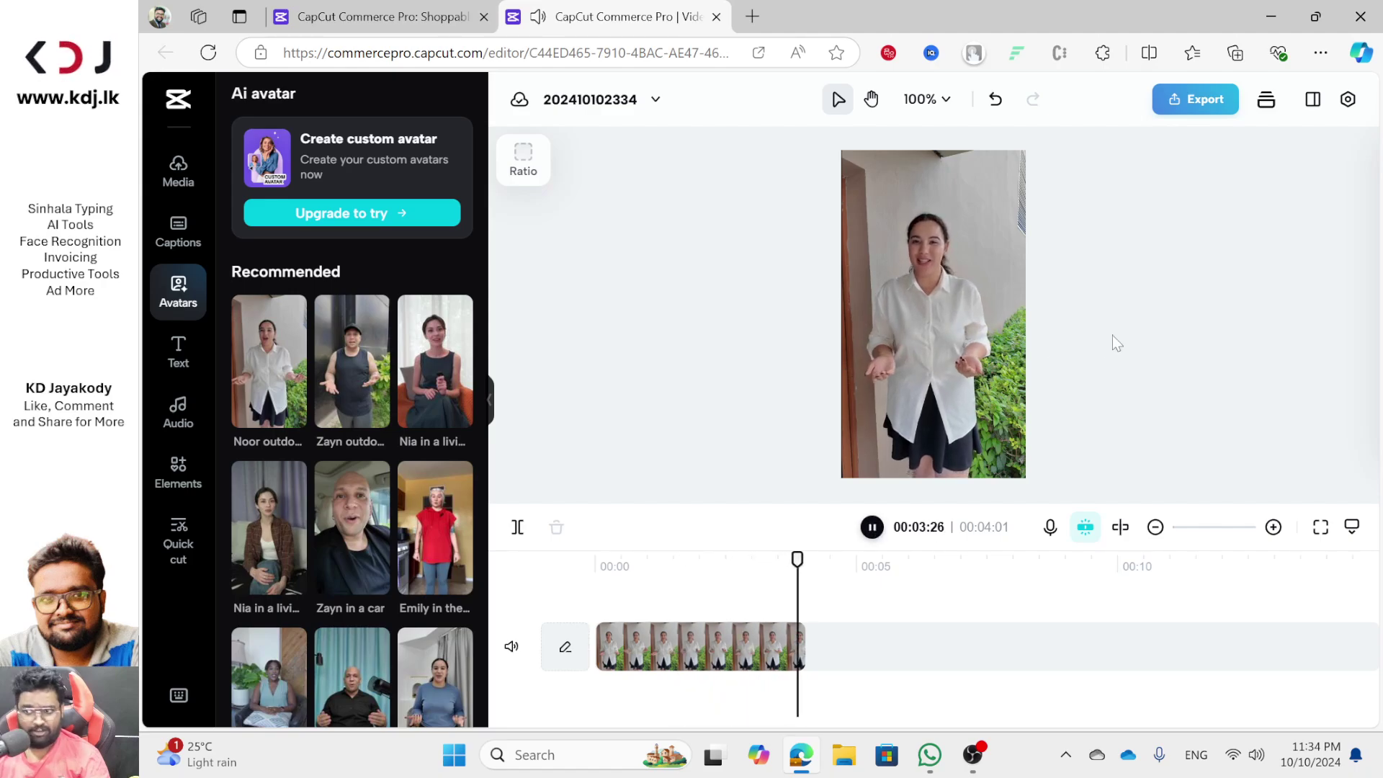
Try the Half body, Close up and Circle frame options on the avatar clip, and return it to Full body
left_click(696, 664)
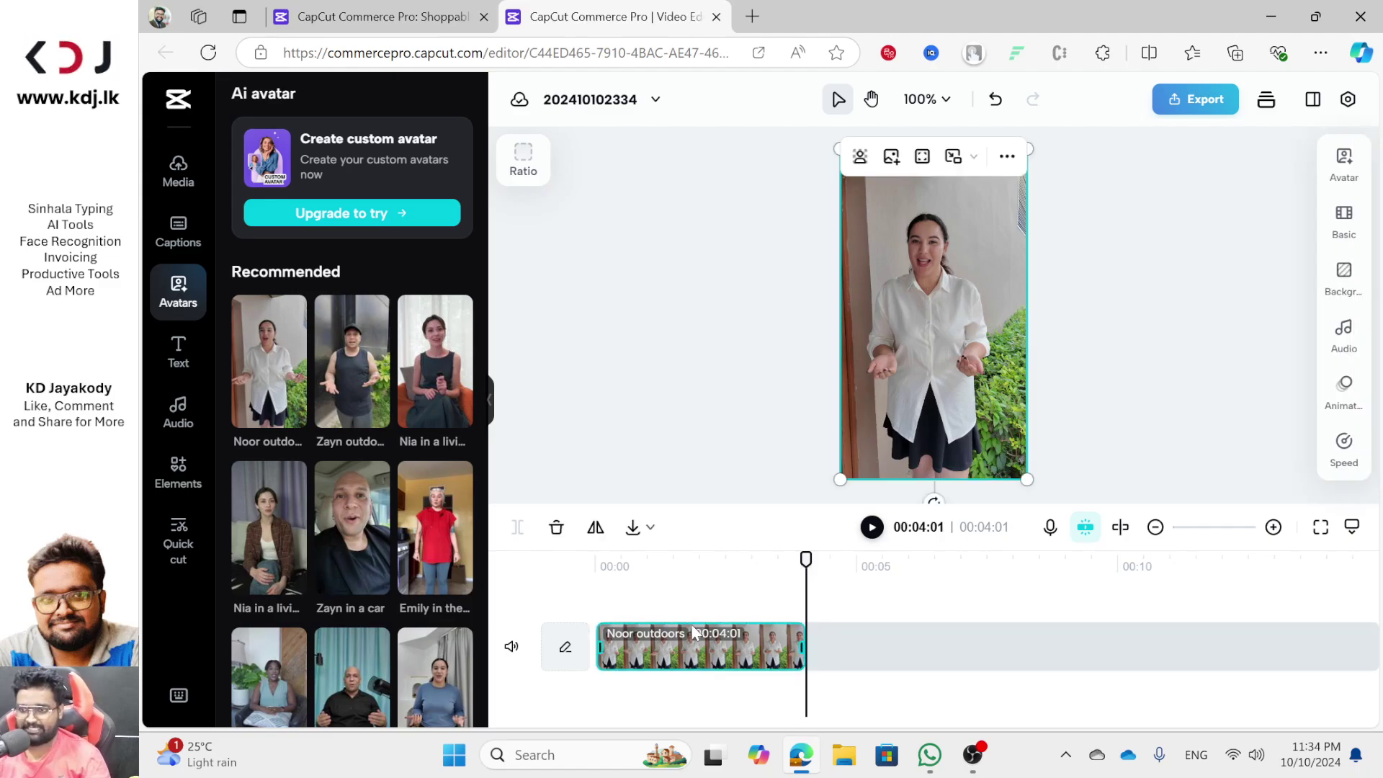
left_click(1344, 164)
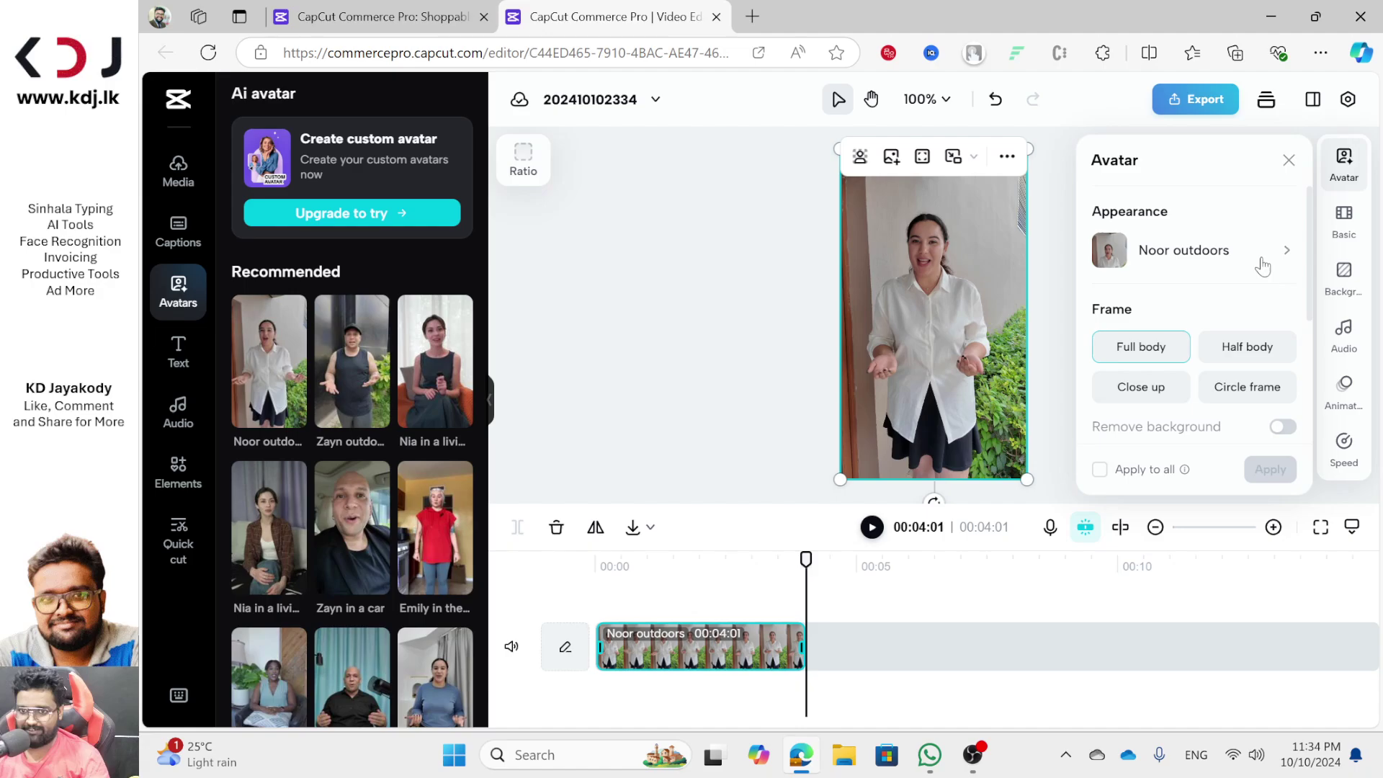
left_click(1247, 348)
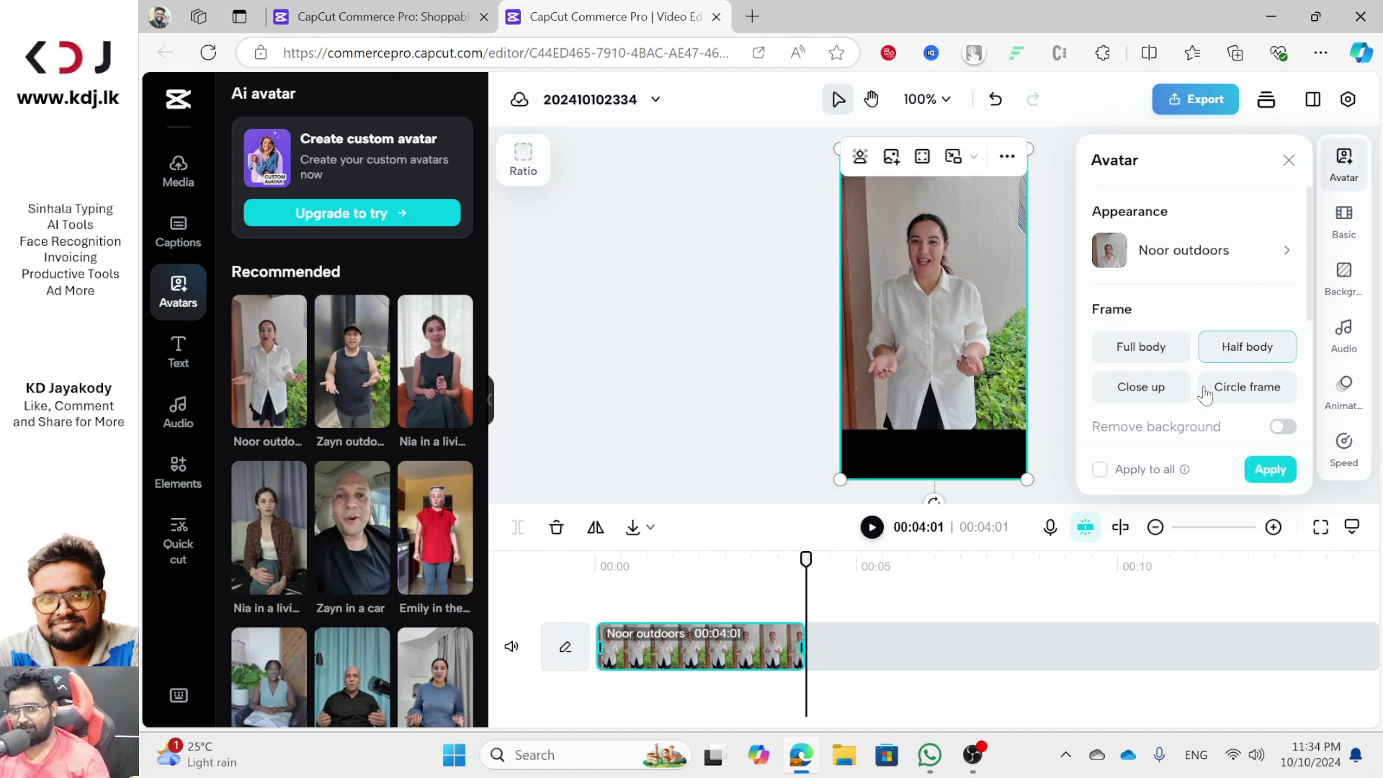
left_click(1141, 387)
left_click(1247, 387)
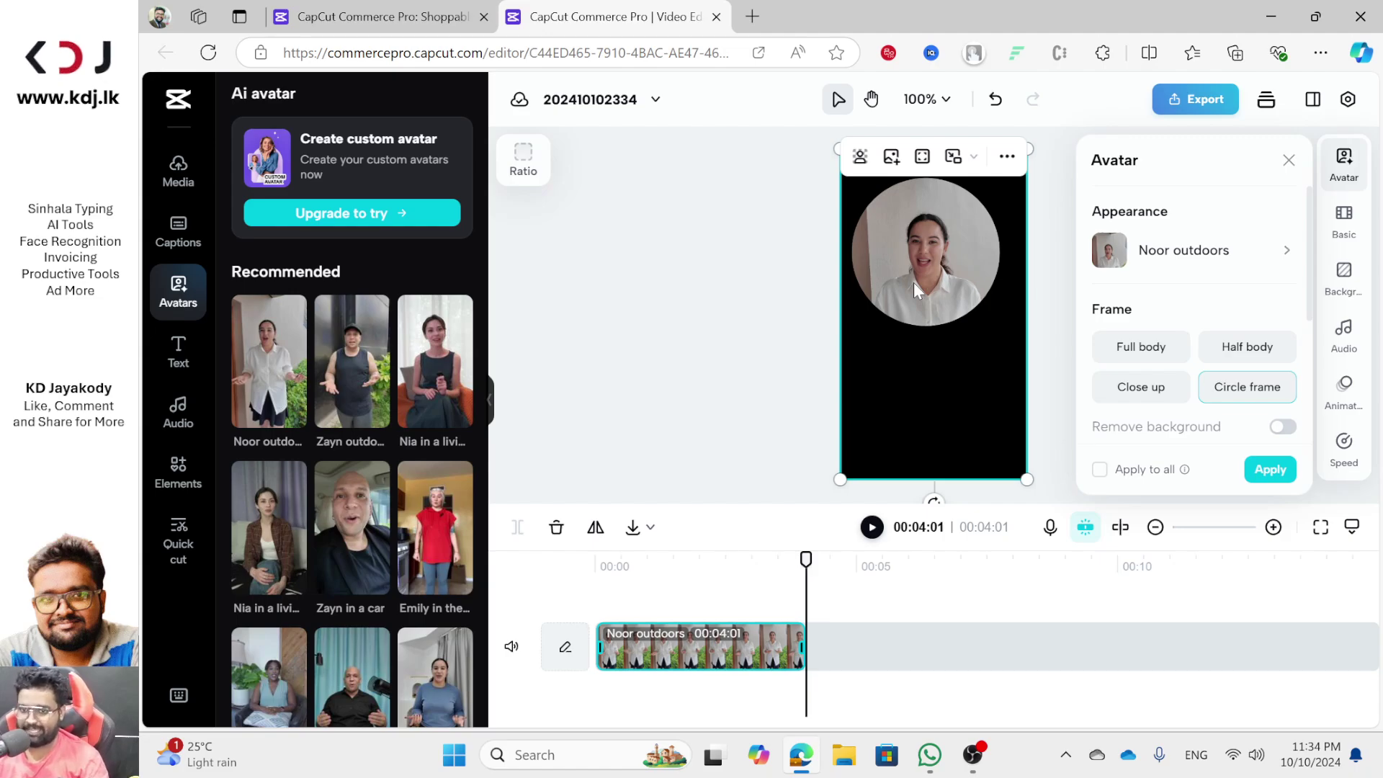
left_click(1145, 357)
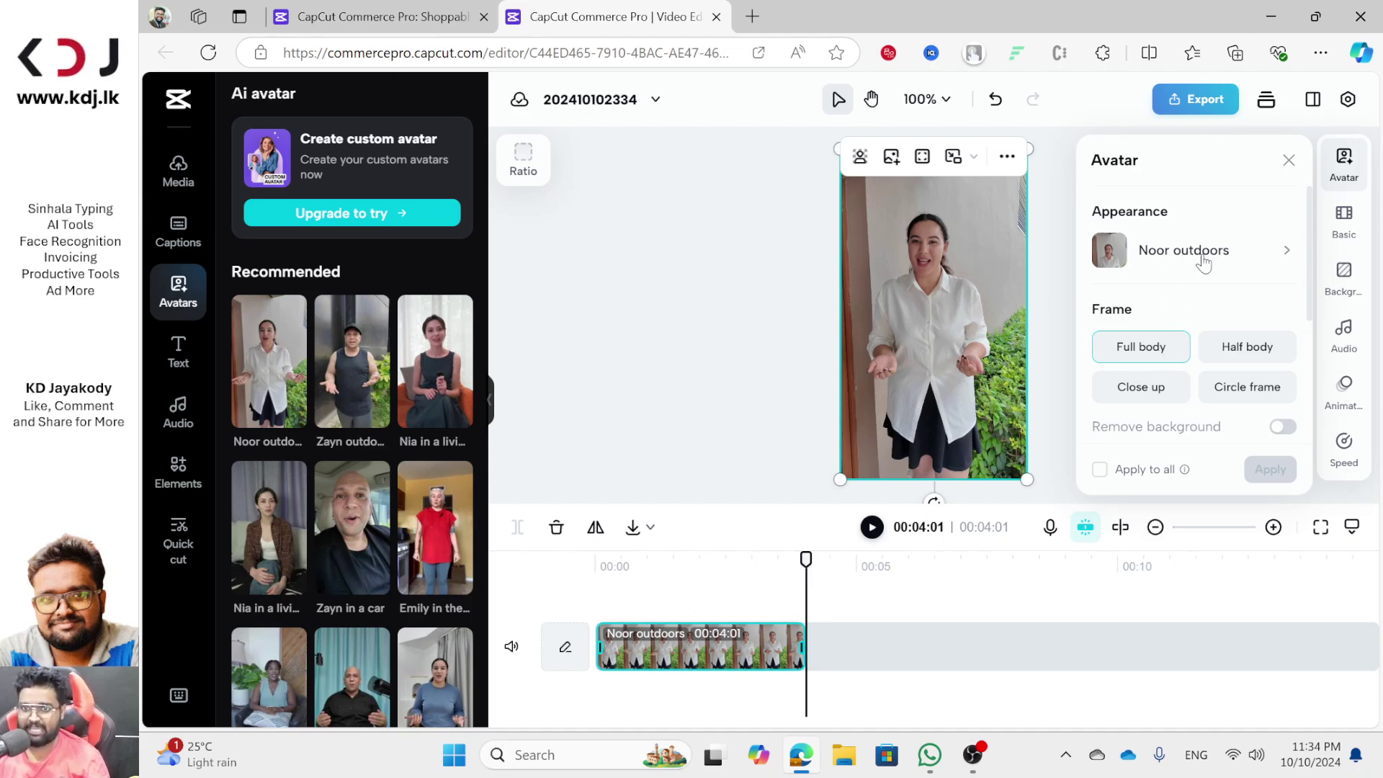
Try the blue-sweater Noor living room appearance on the avatar clip
left_click(1153, 268)
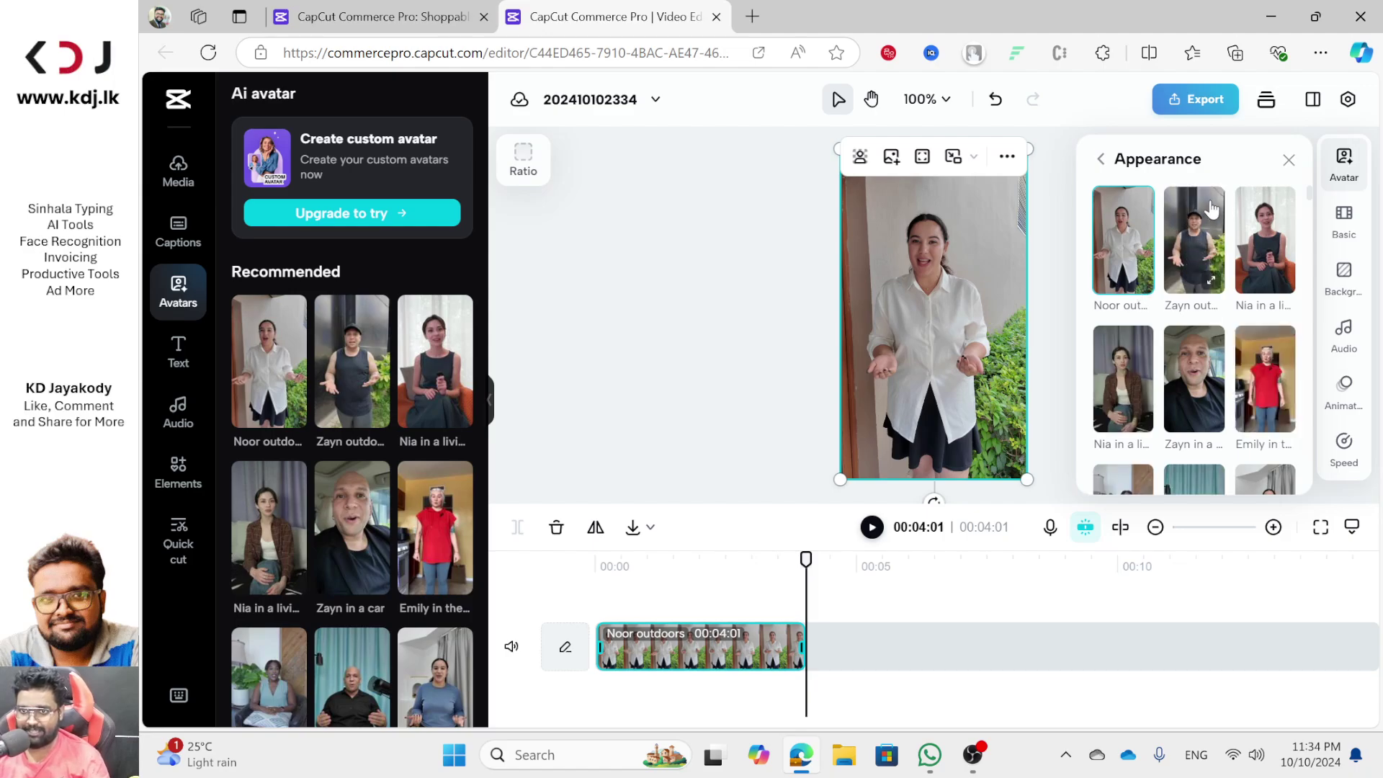
scroll(1186, 420, "down", 3)
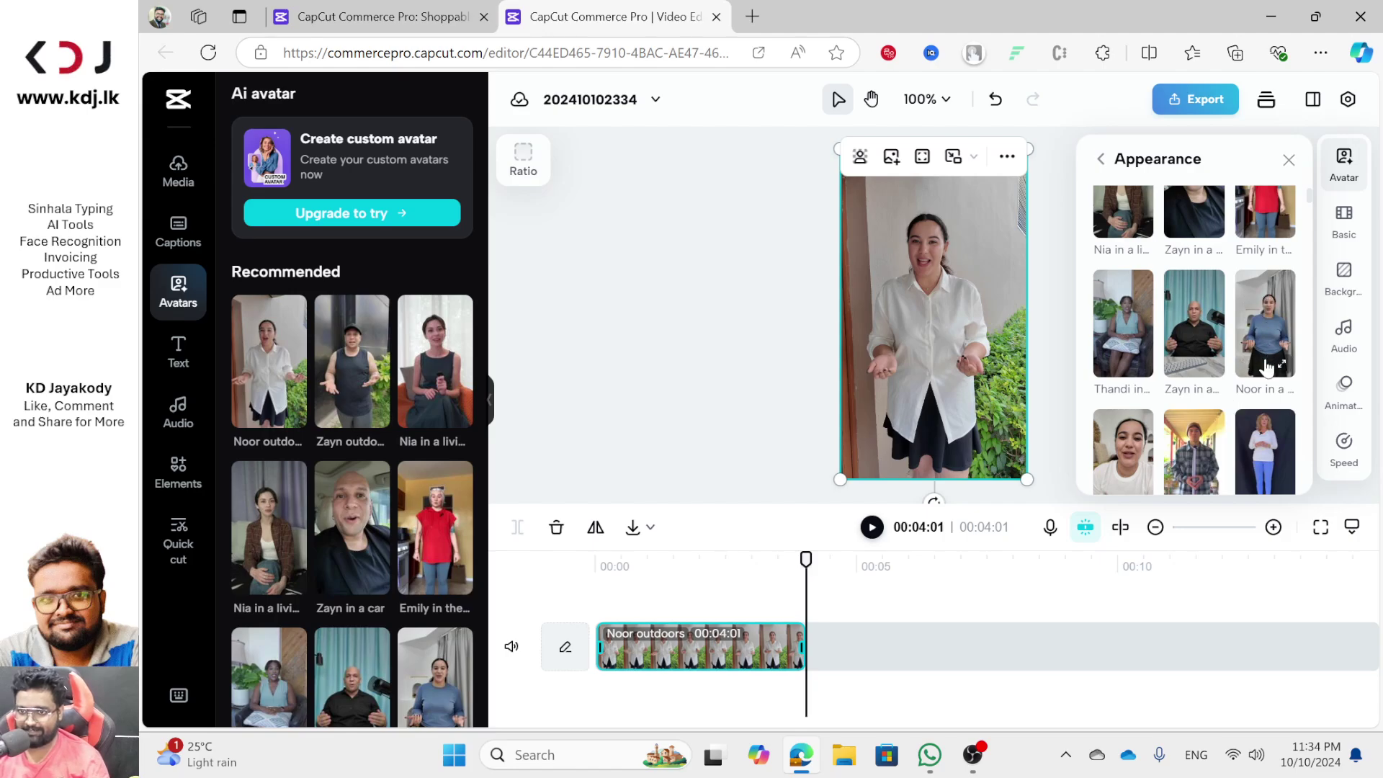
left_click(1259, 330)
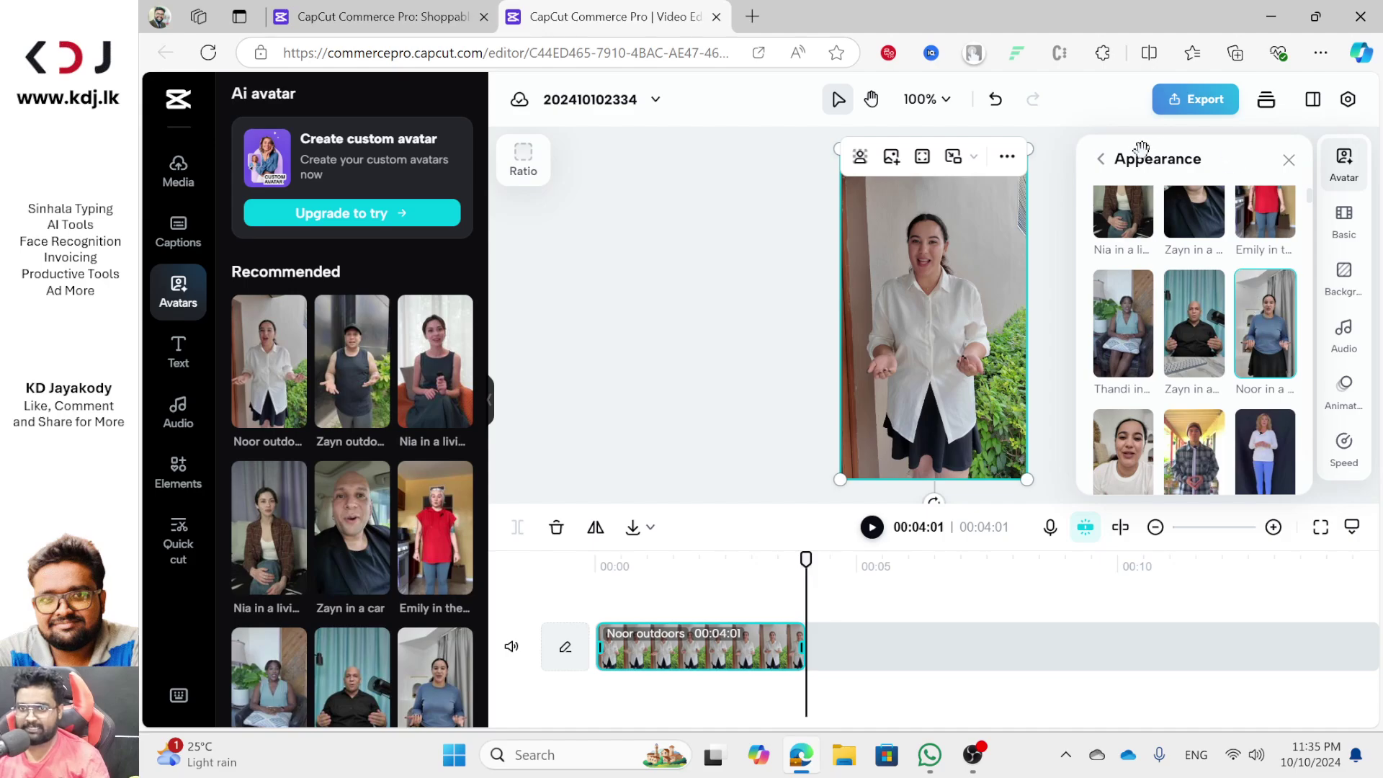
scroll(1260, 313, "down", 2)
left_click(1271, 261)
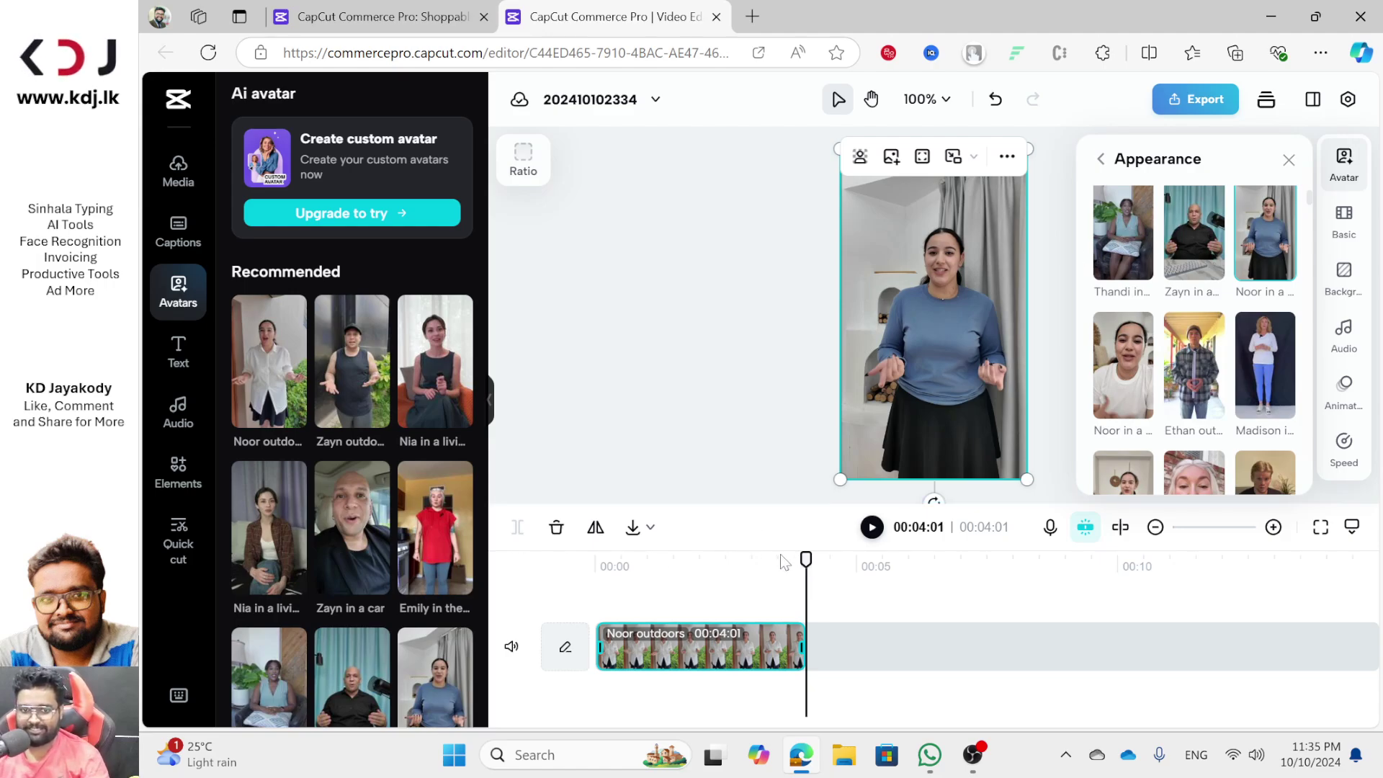
Play the avatar clip from the beginning, close the appearance choices and pause the playback
key("Home")
left_click(872, 529)
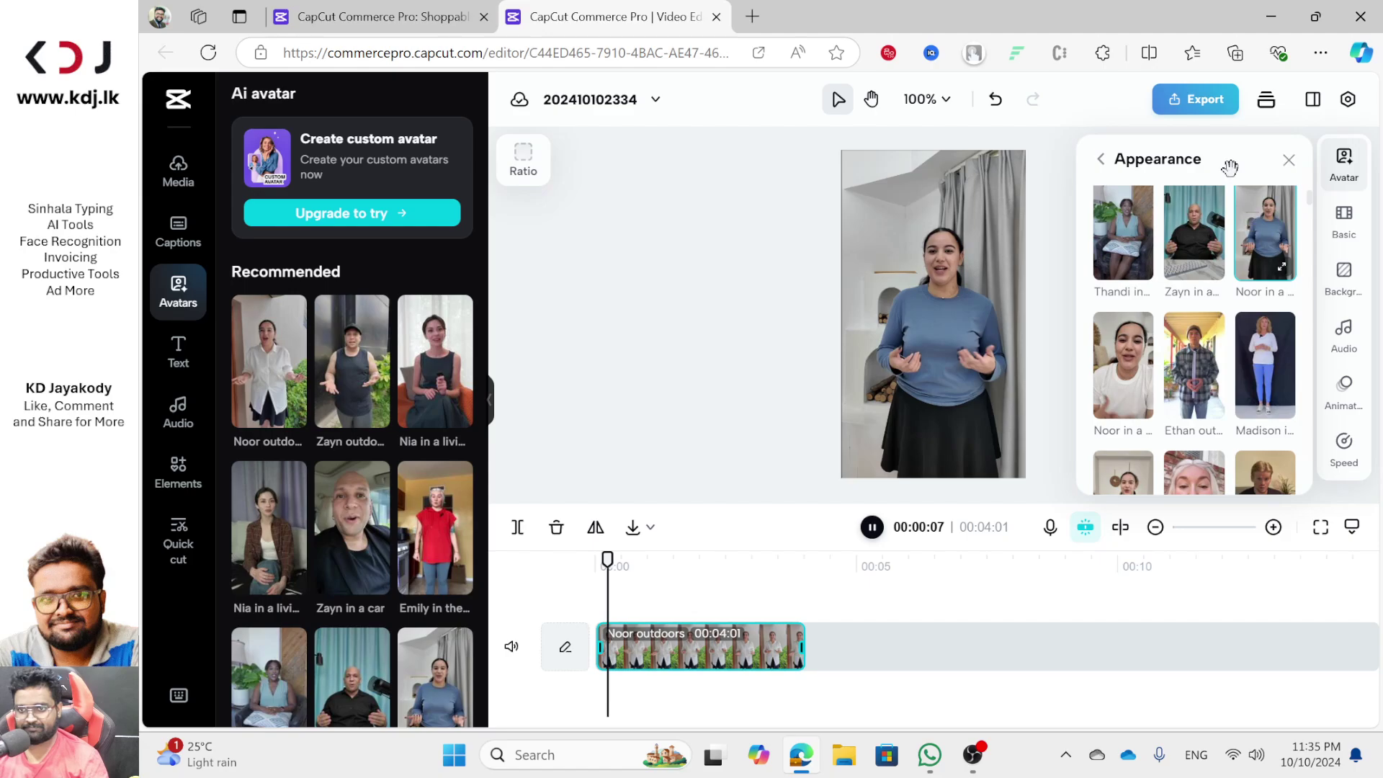
left_click(1285, 167)
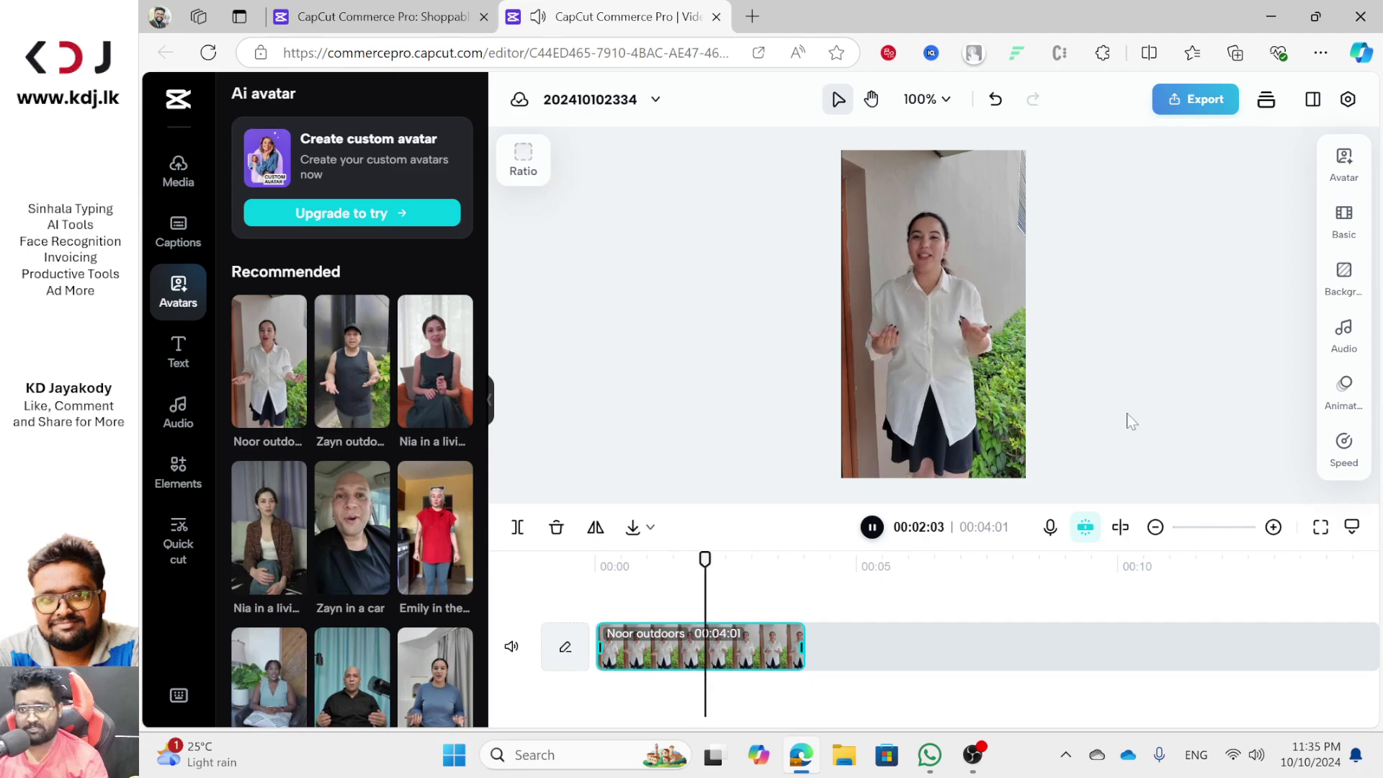
key("space")
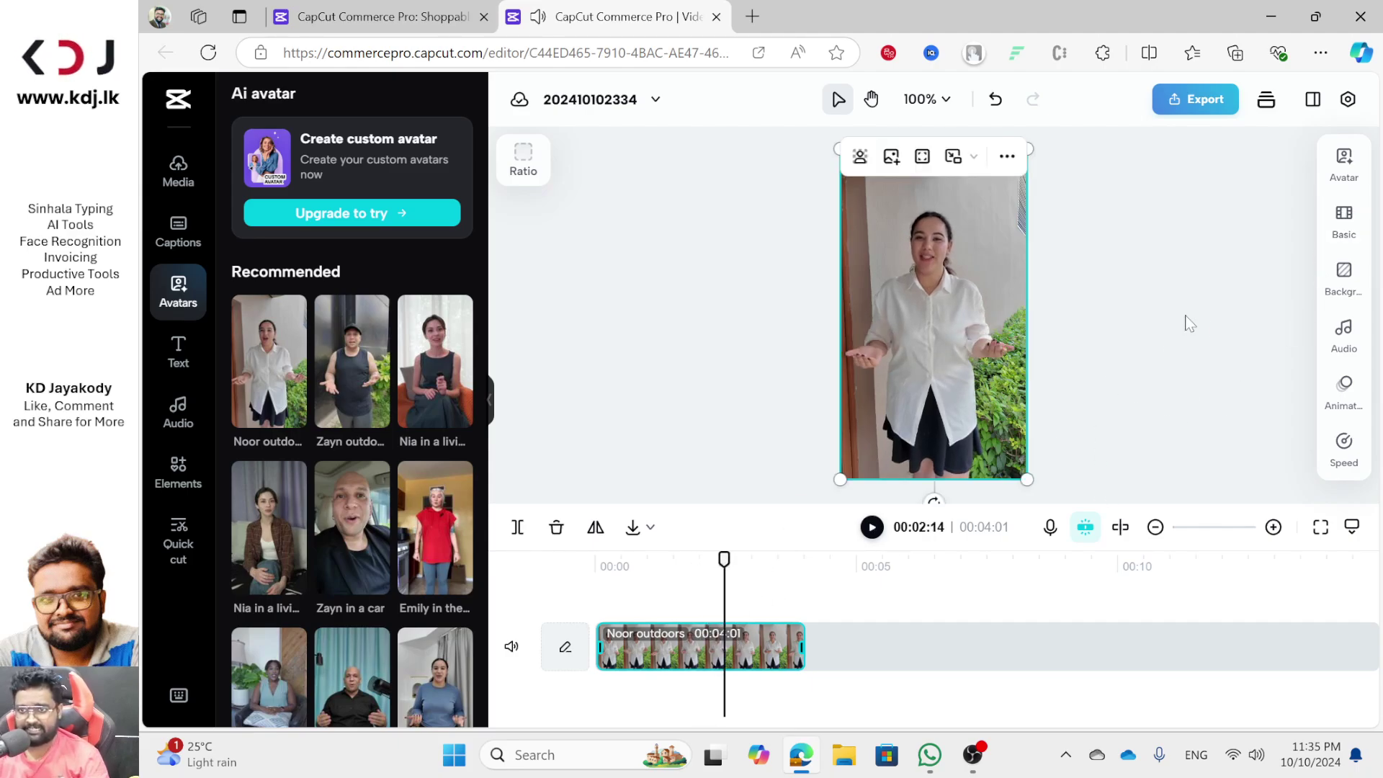
Change the avatar's appearance to the blue-sweater Noor in a living room, apply it and deselect the clip
left_click(1344, 164)
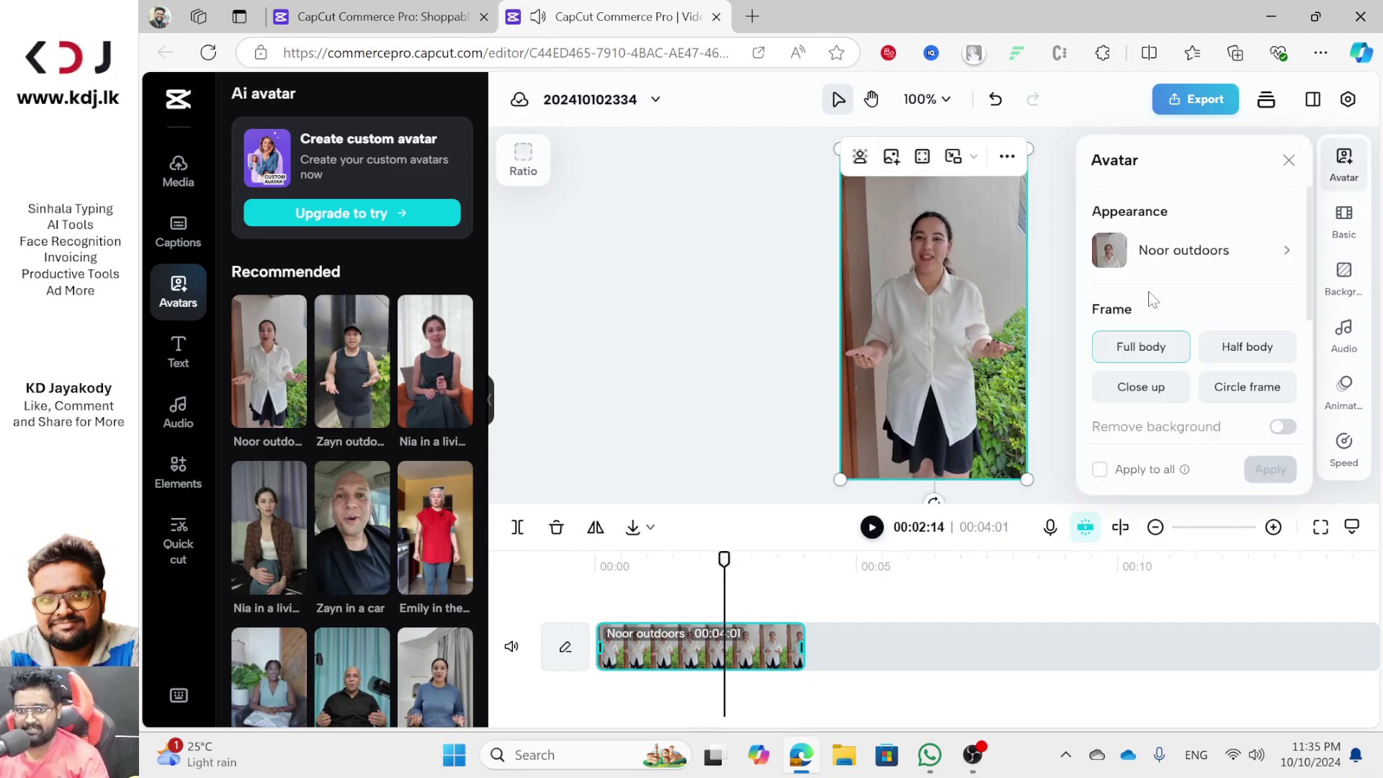
left_click(1248, 265)
scroll(1195, 397, "down", 2)
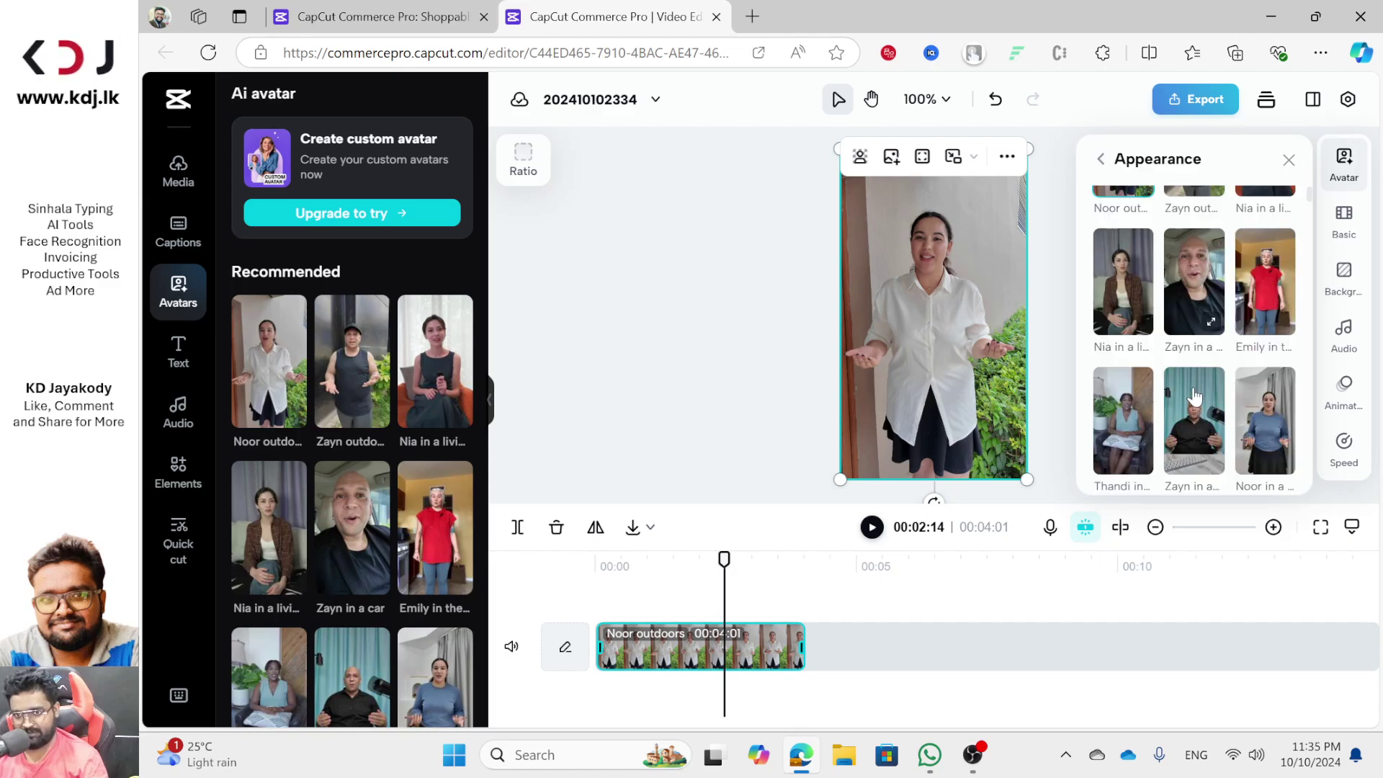
left_click(1257, 400)
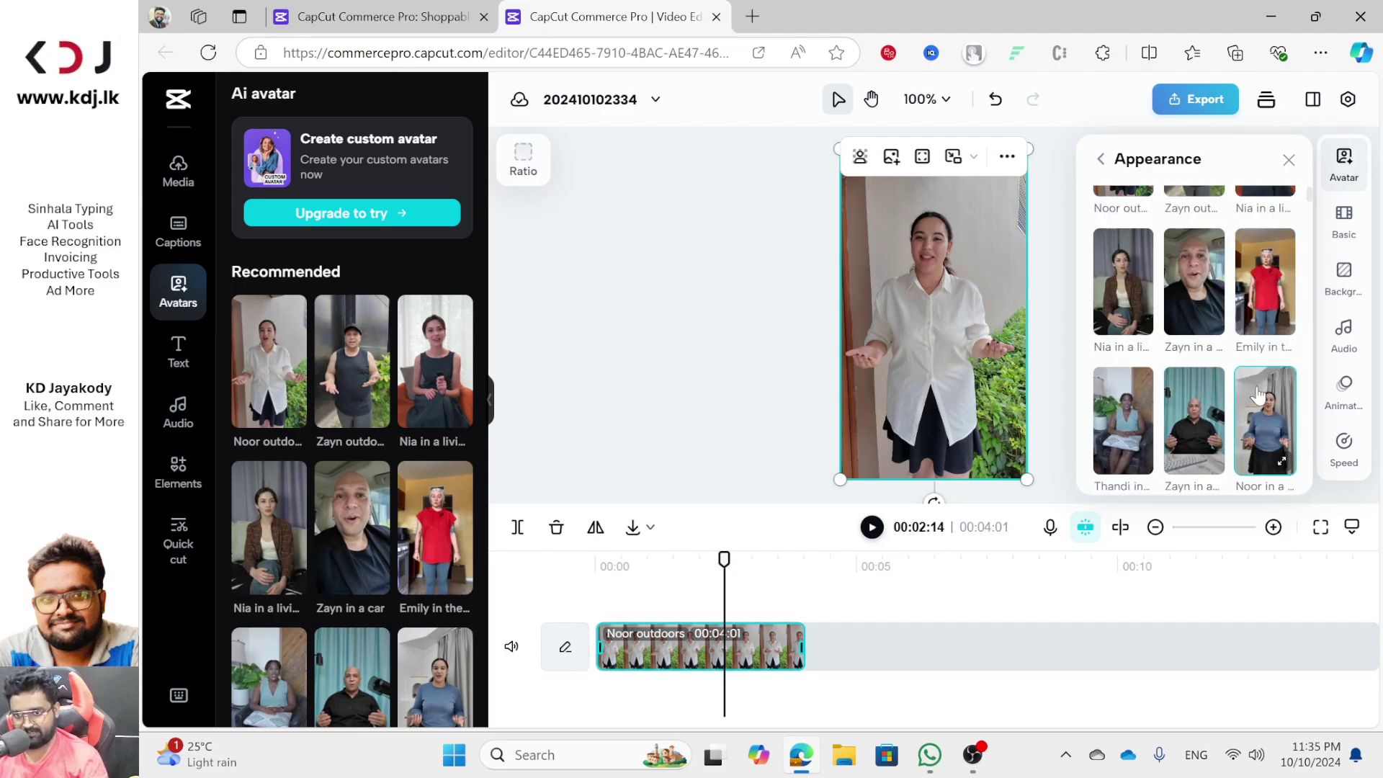
left_click(1137, 172)
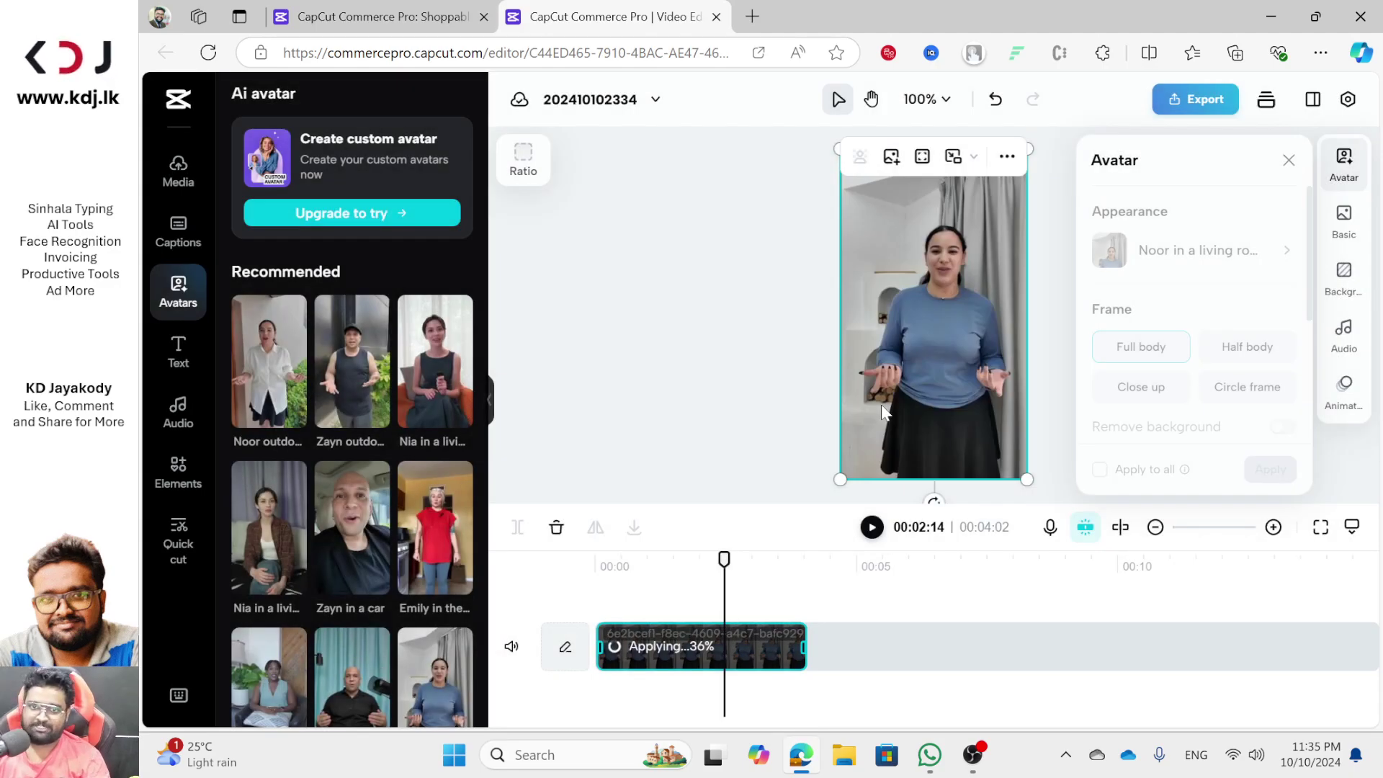
left_click(636, 367)
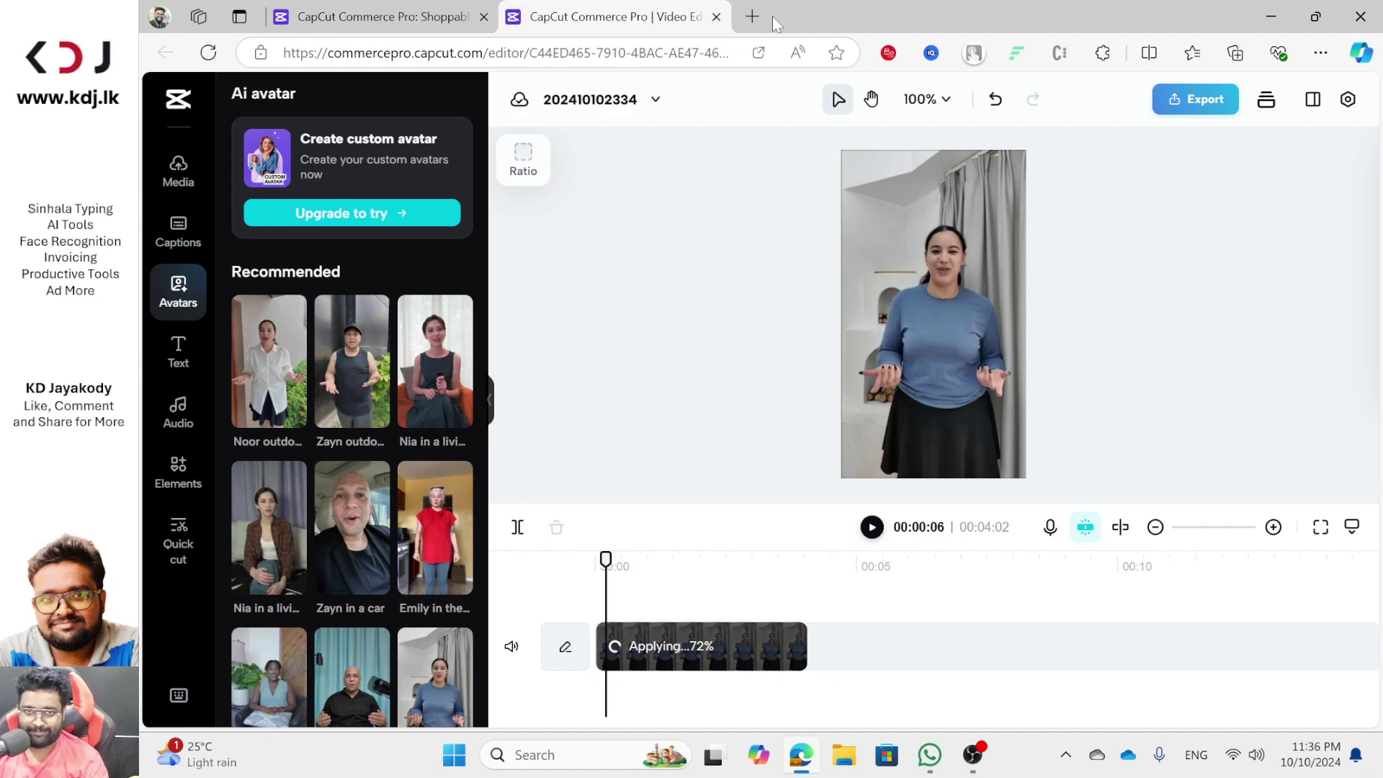
Open chatgpt.com in a new browser tab and return to the CapCut video editor
left_click(752, 16)
type("chatg")
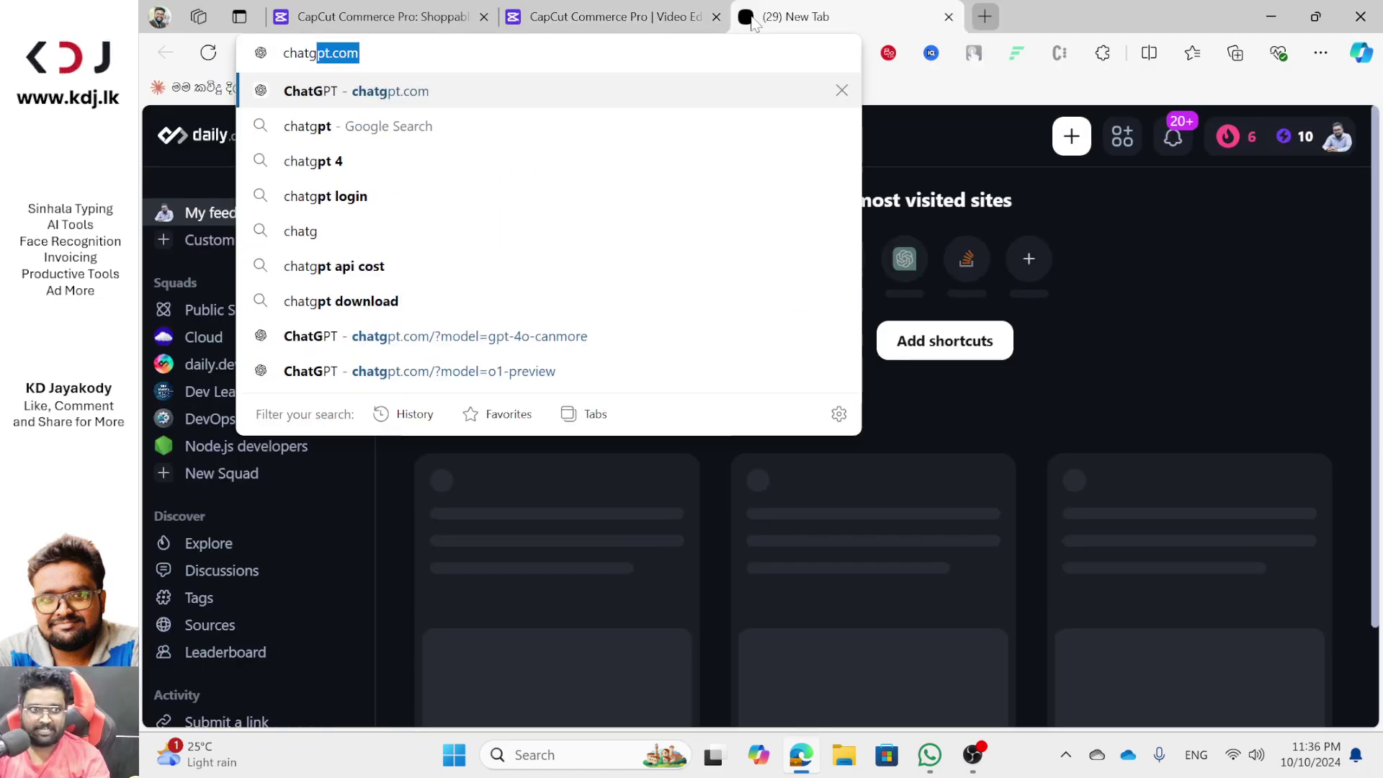
key("Return")
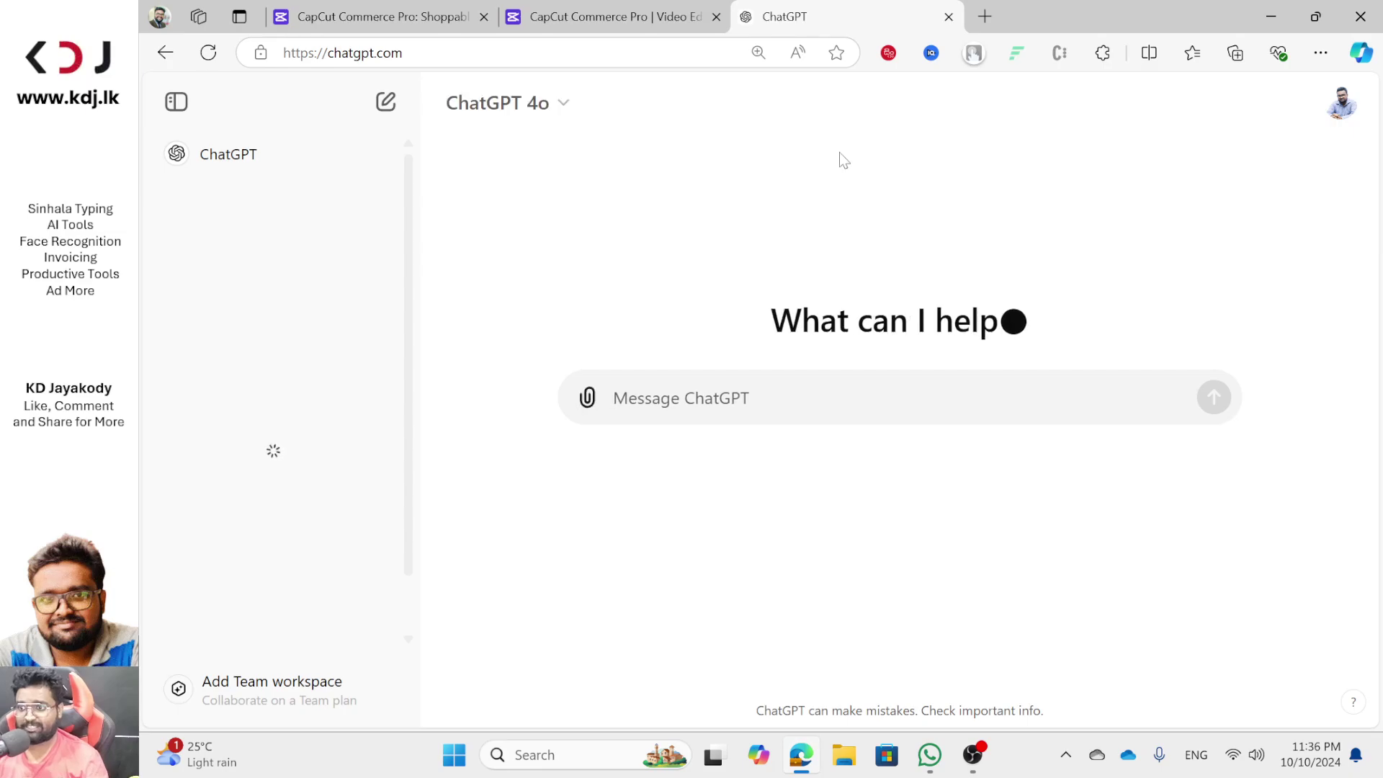
key("ctrl+shift+Tab")
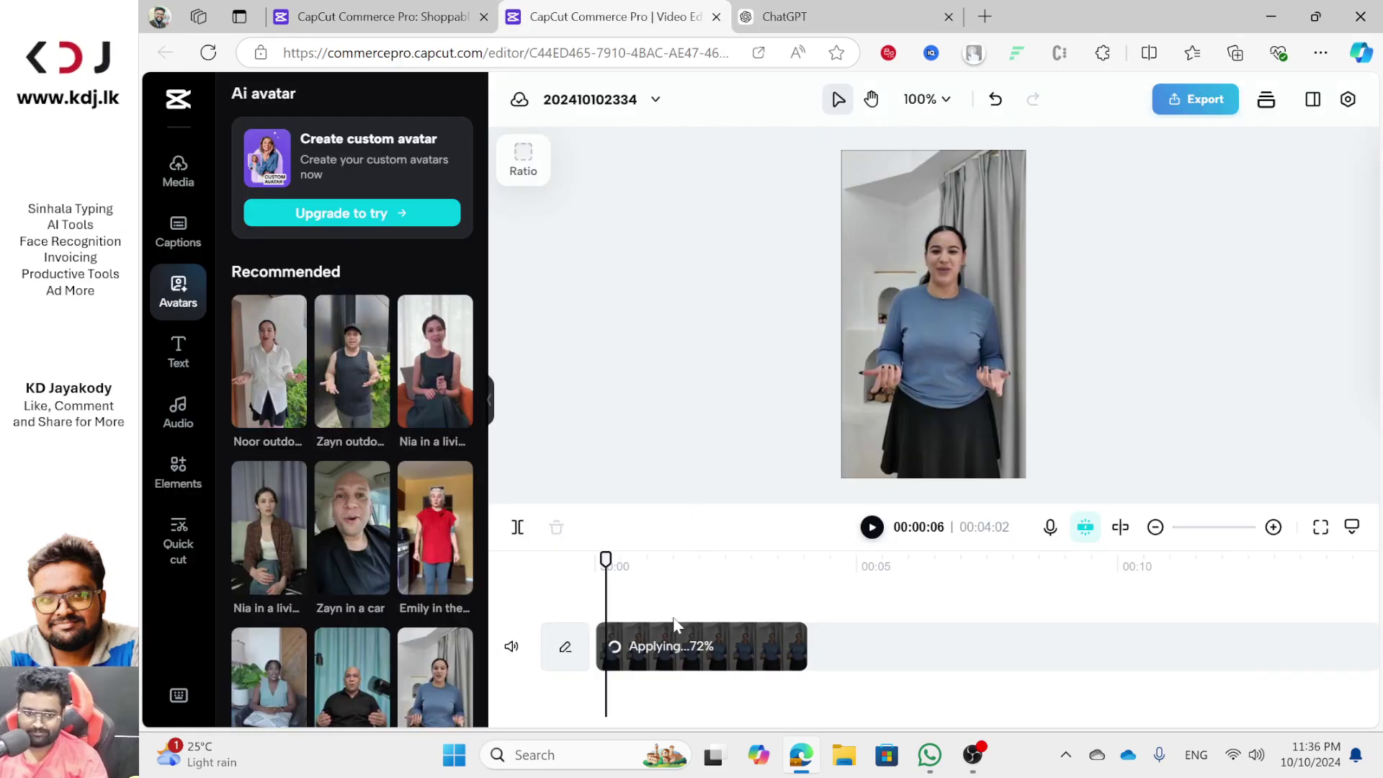
Switch to ChatGPT and start the prompt with "u have to write a friendly script about KDJ AI"
key("ctrl+Tab")
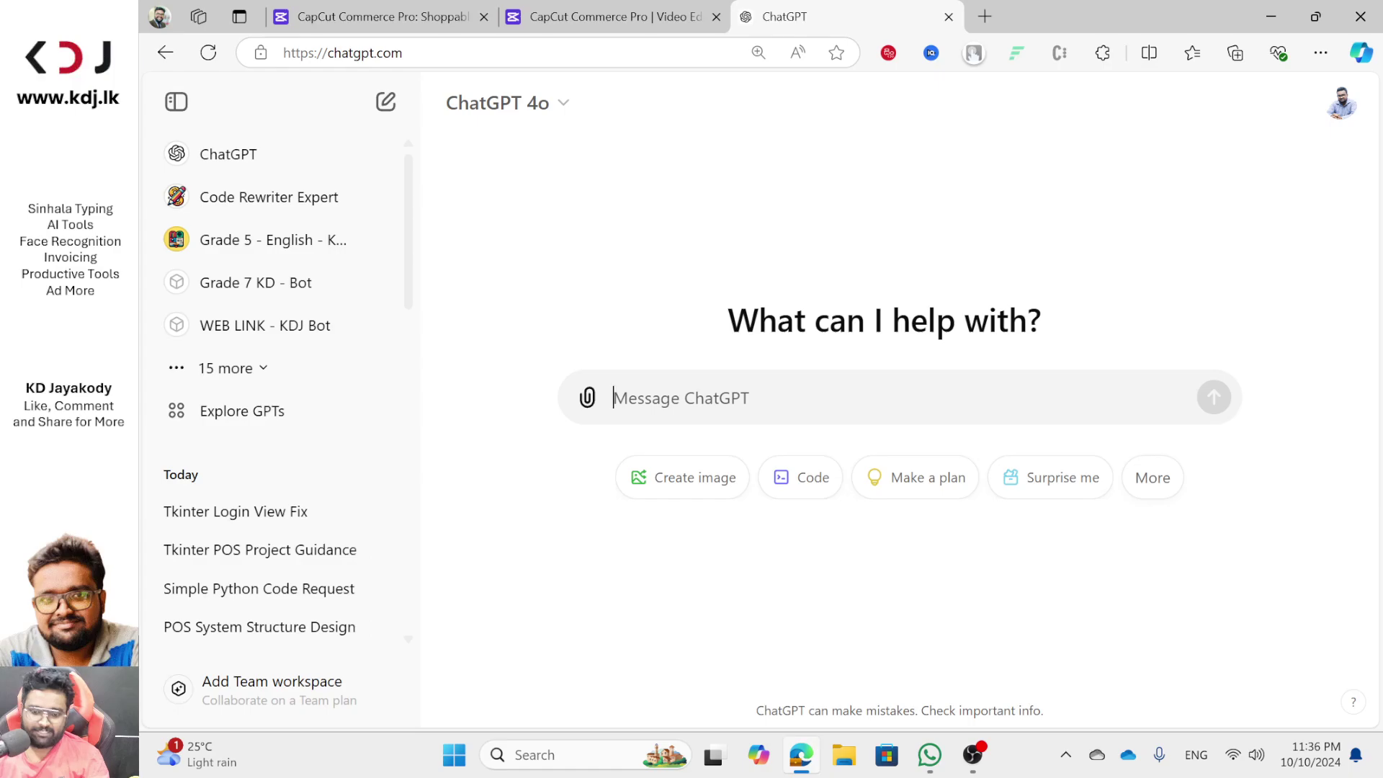
type("u have to wr")
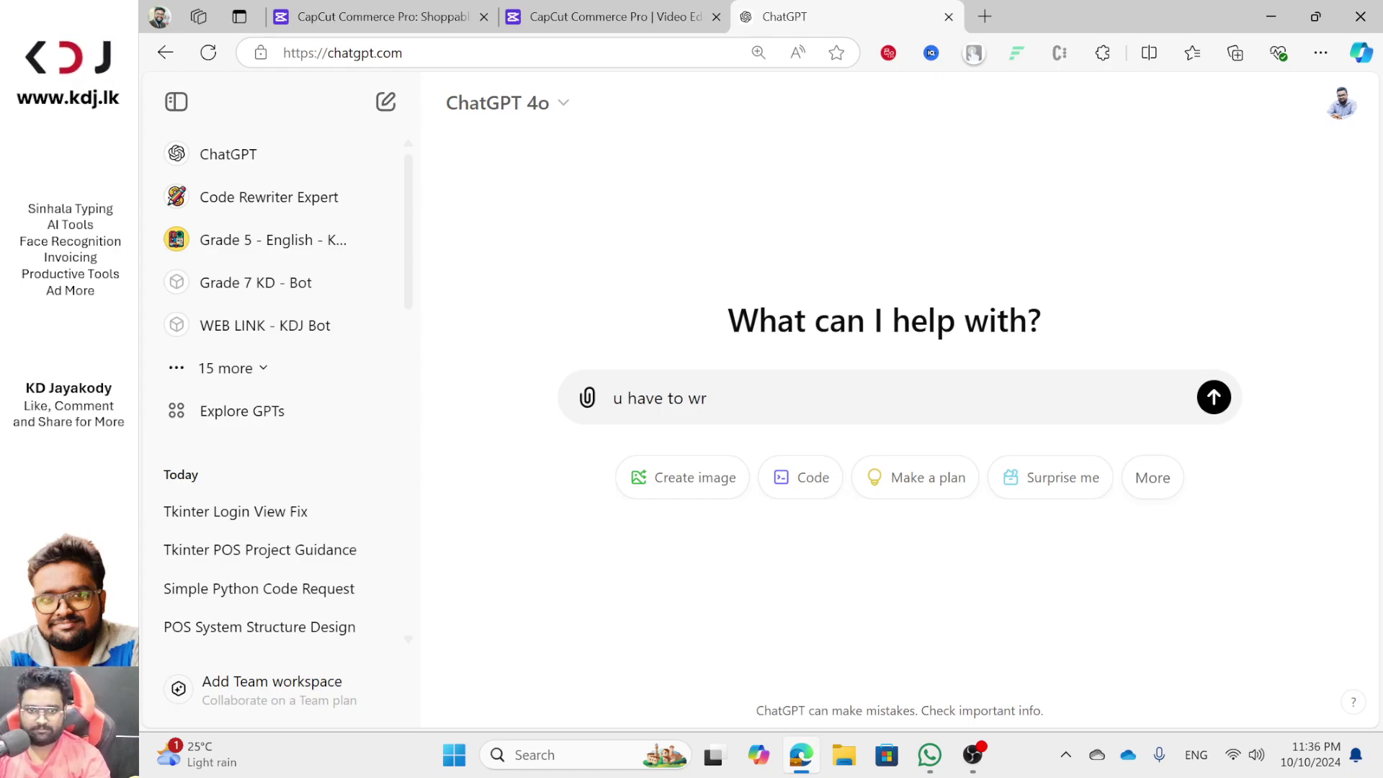
type("oteite a frineld")
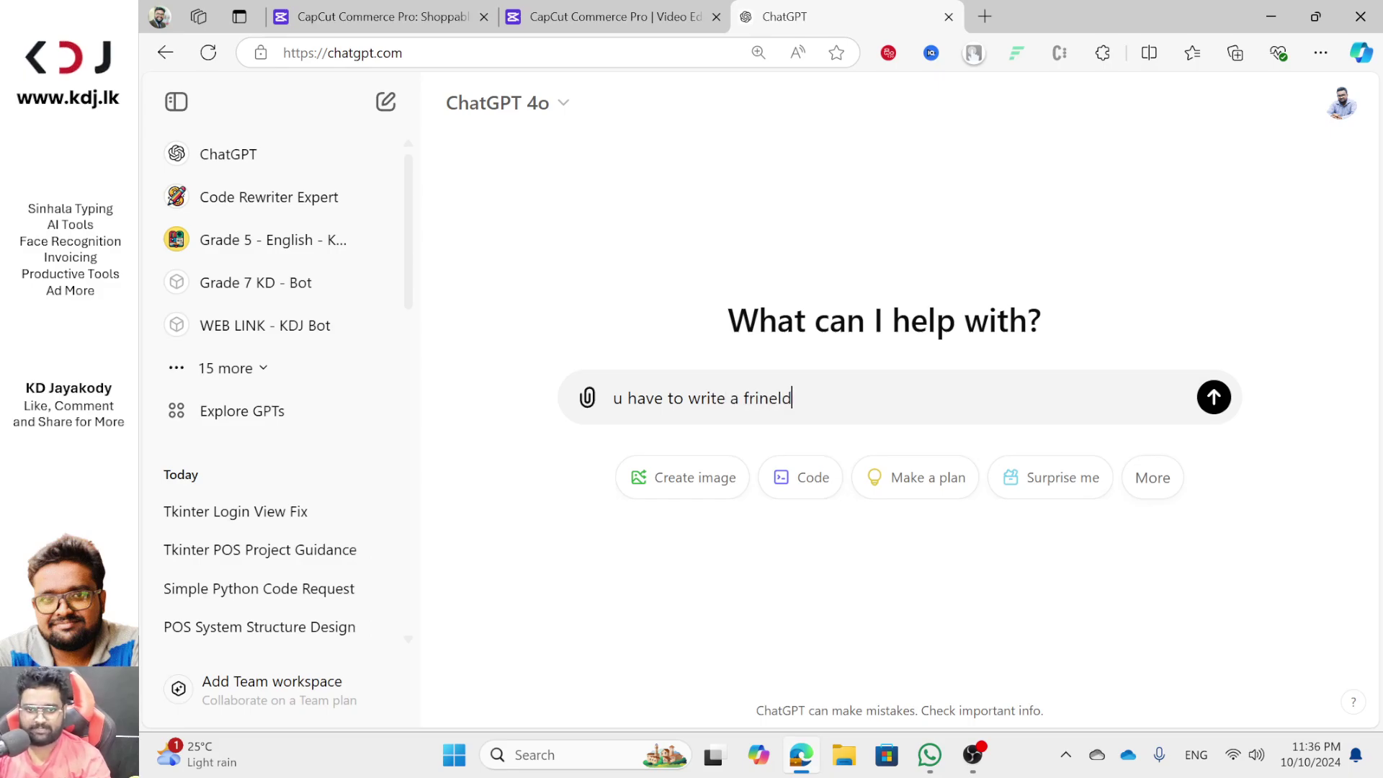
key("BackSpace")
key("BackSpace")
key("BackSpace")
key("BackSpace")
type("endl")
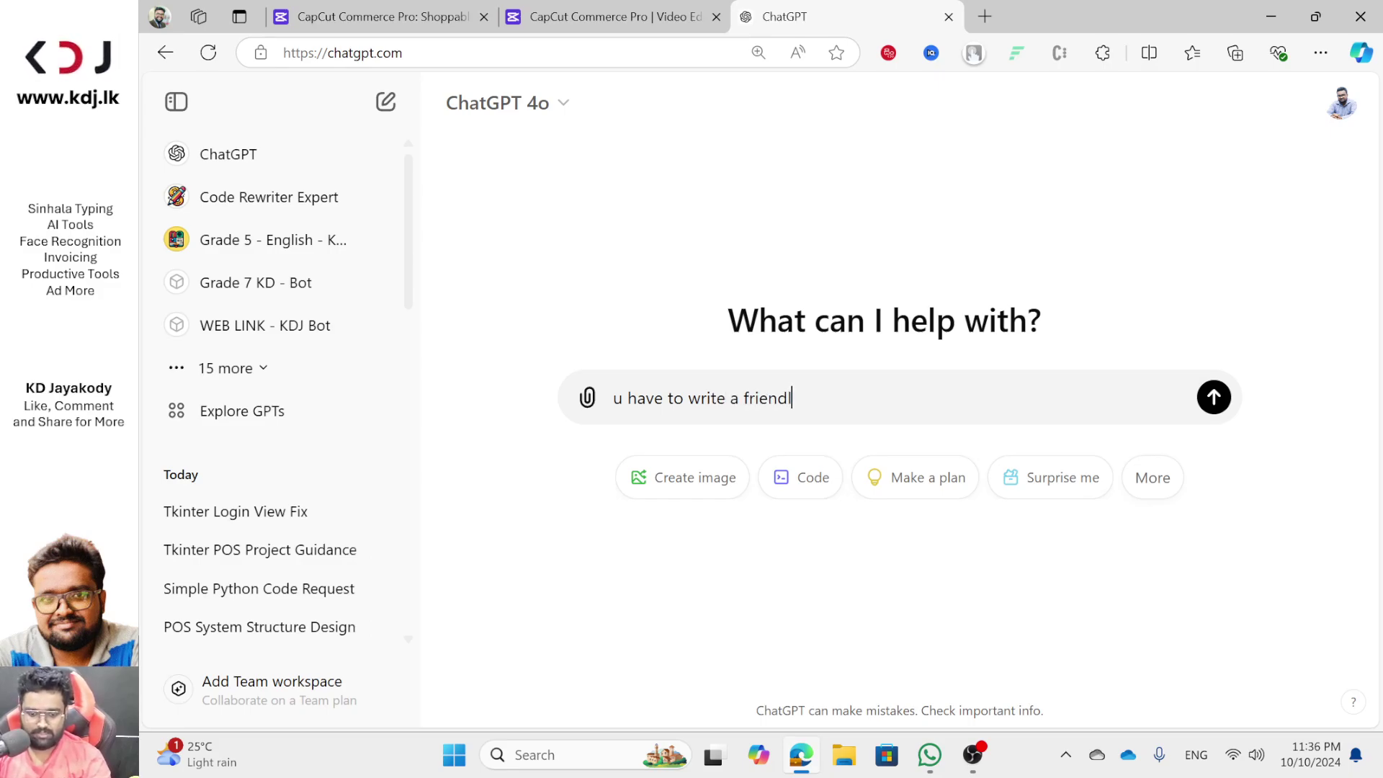
type("y script to sho")
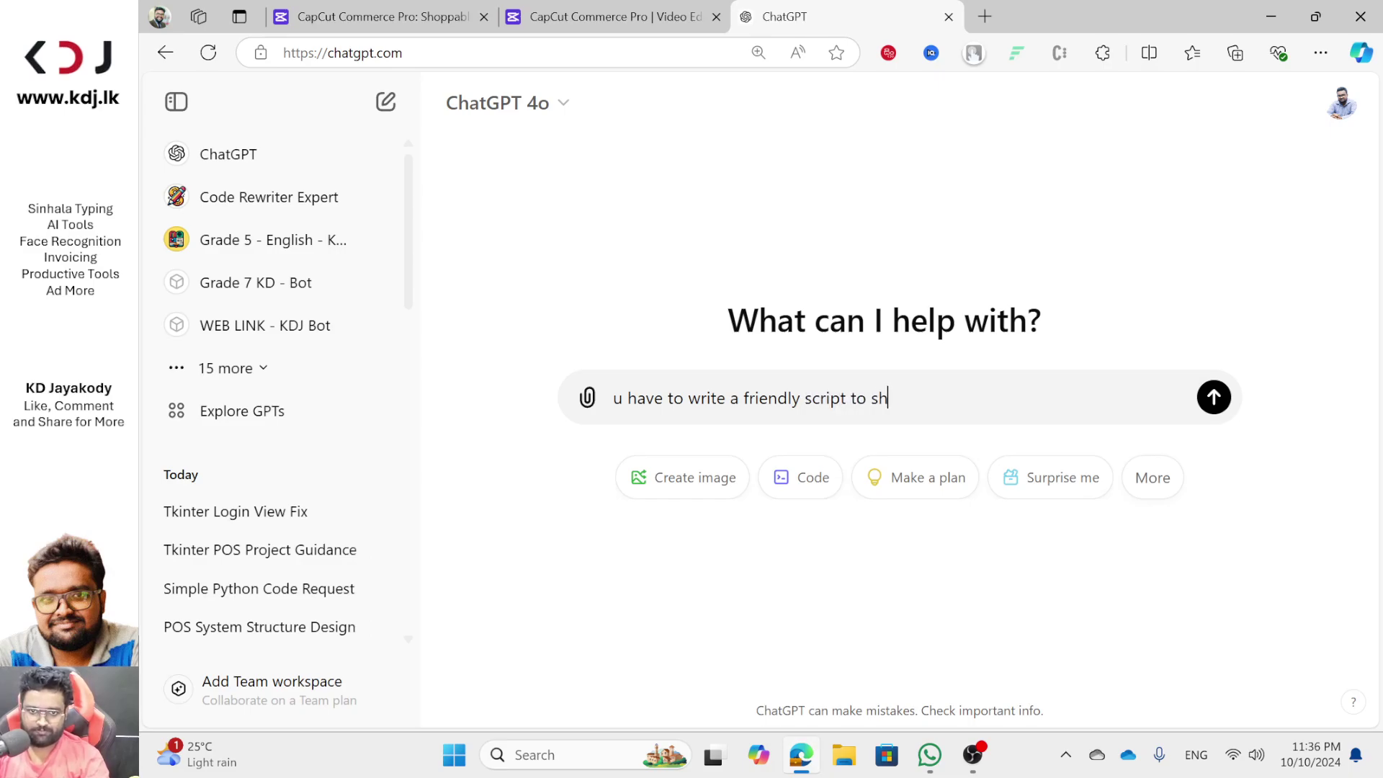
key("BackSpace")
key("BackSpace")
key("BackSpace")
key("BackSpace")
key("BackSpace")
key("BackSpace")
type("about ")
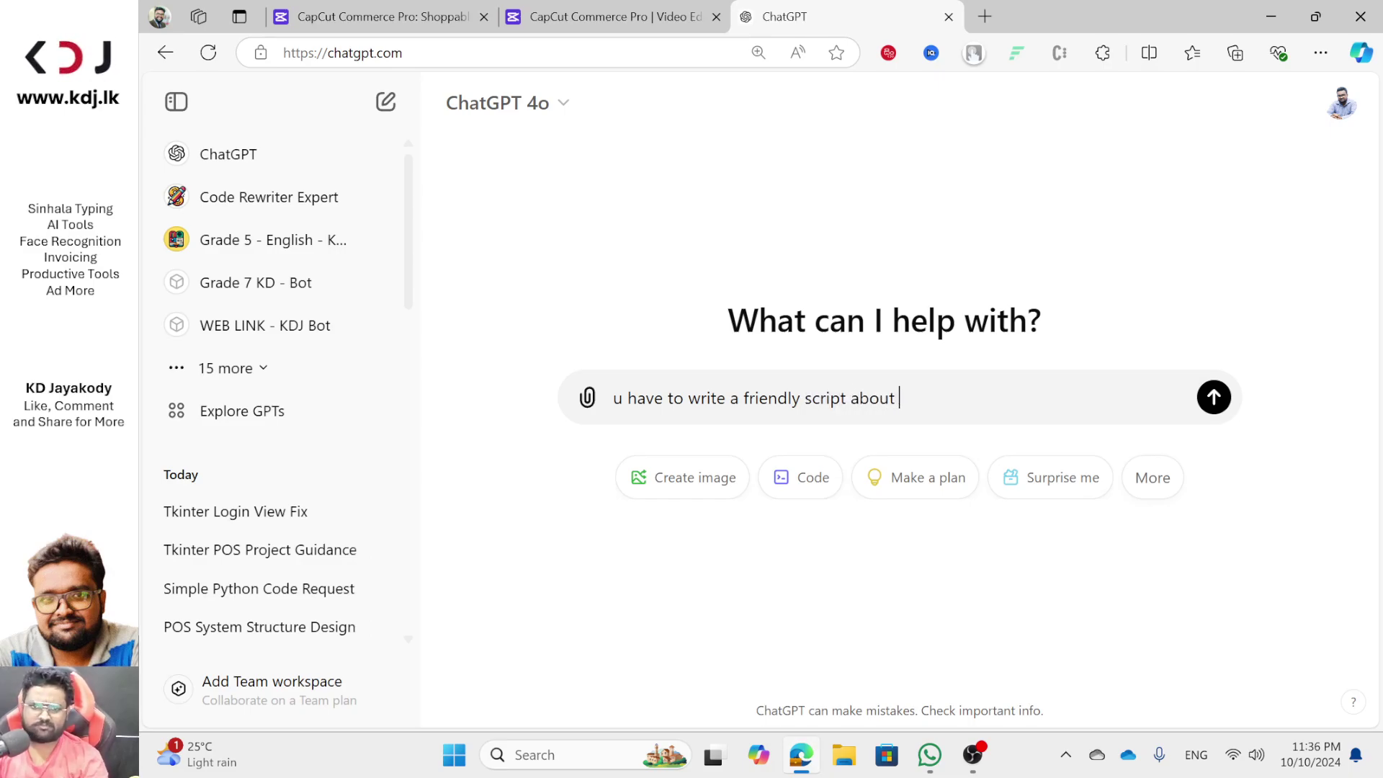
type("KDJ AI ")
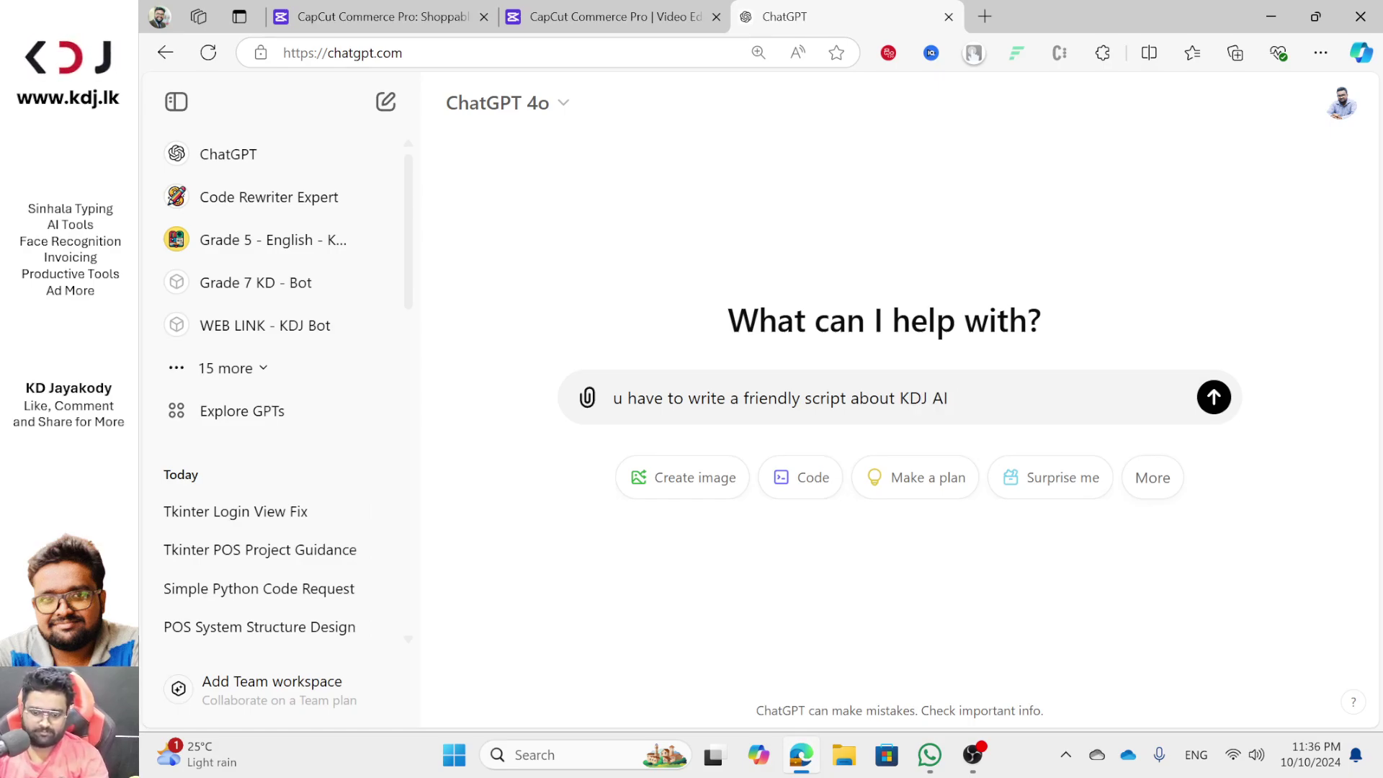
Continue the prompt with "which incldie KDJ Girl, KDJ Boy, KDJ Porondama,"
type("which in")
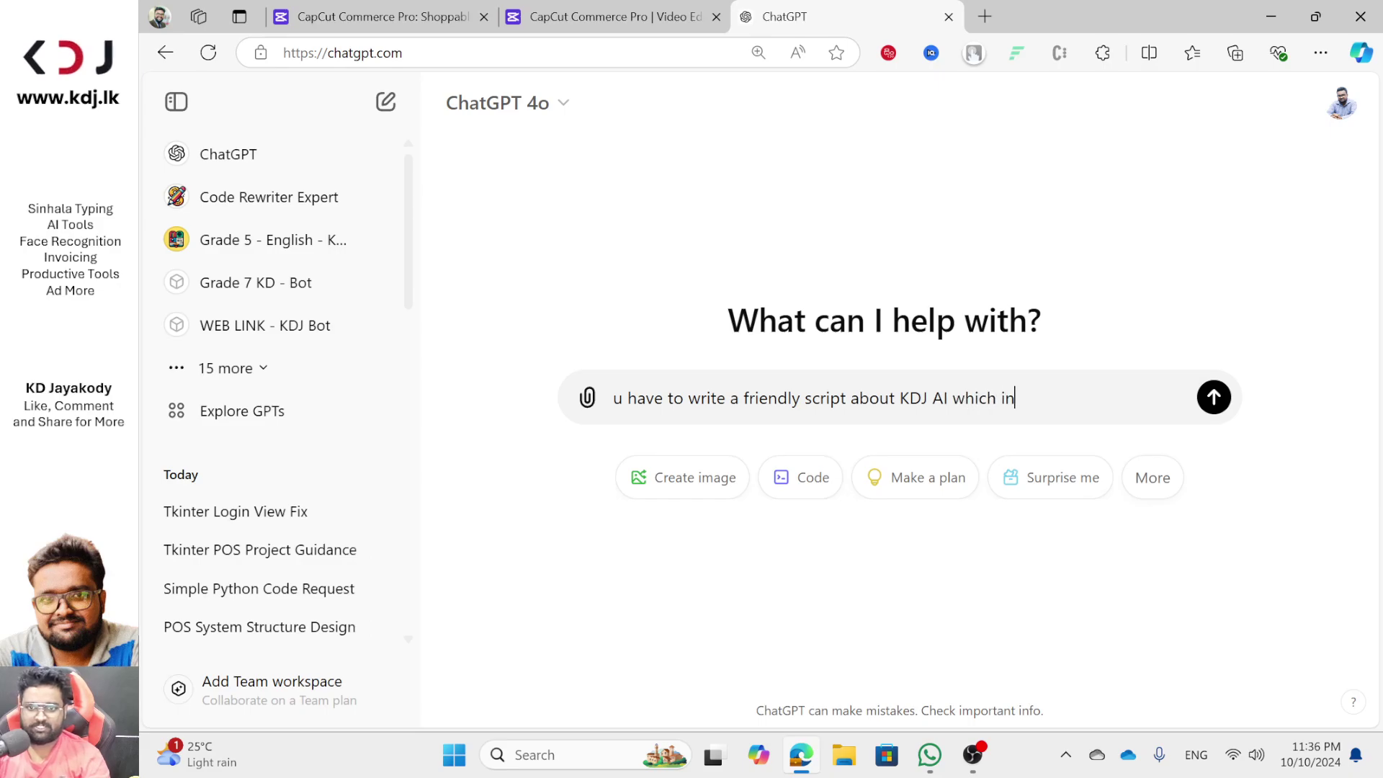
type("cldie KDJ C")
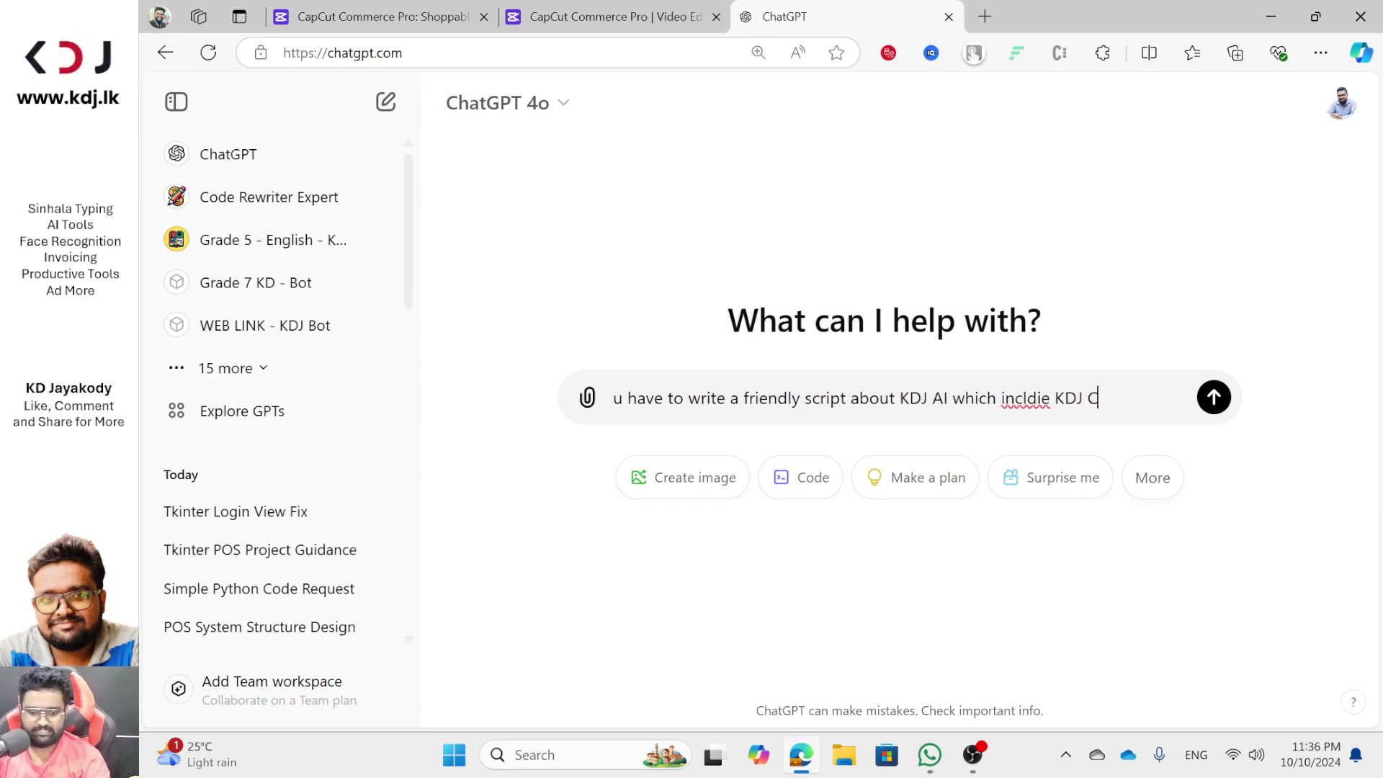
key("BackSpace")
type("Girl, KD")
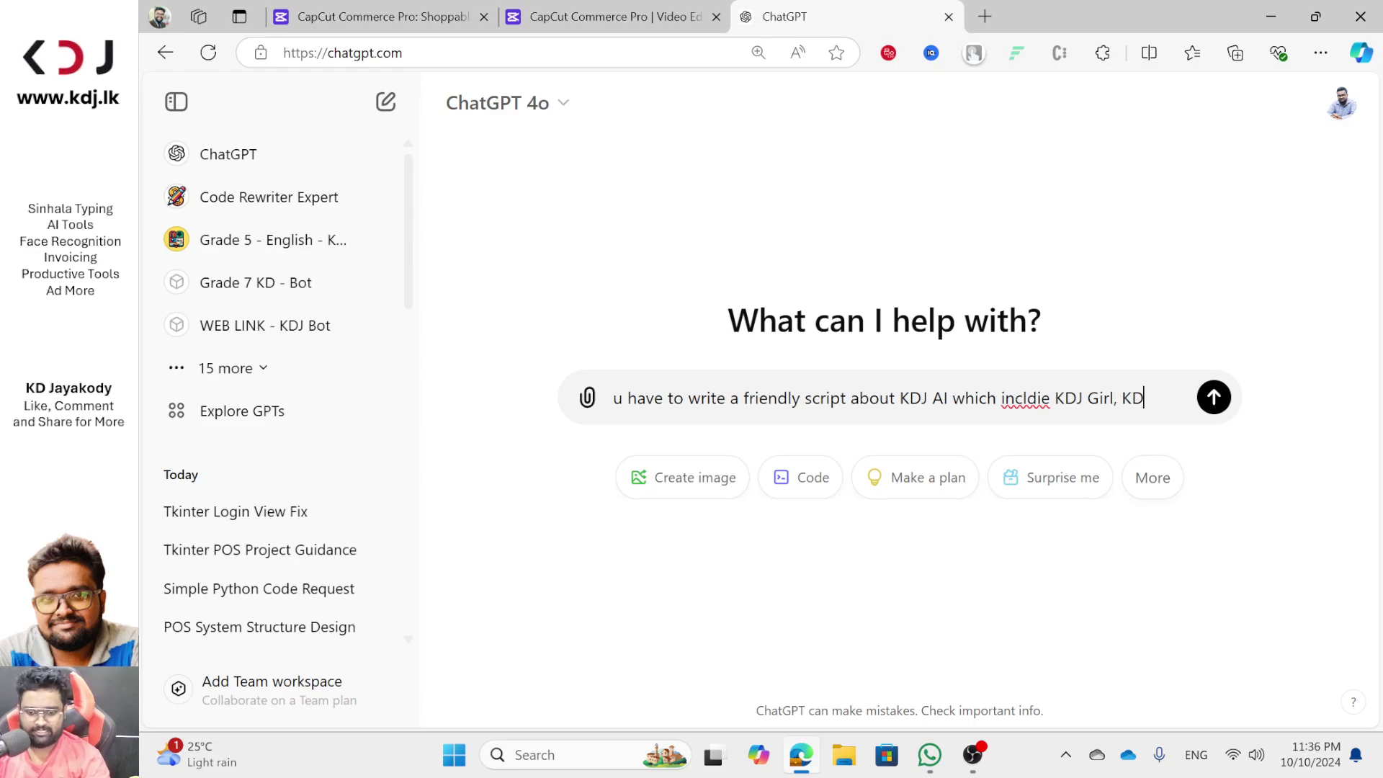
type(" Bot")
key("BackSpace")
key("BackSpace")
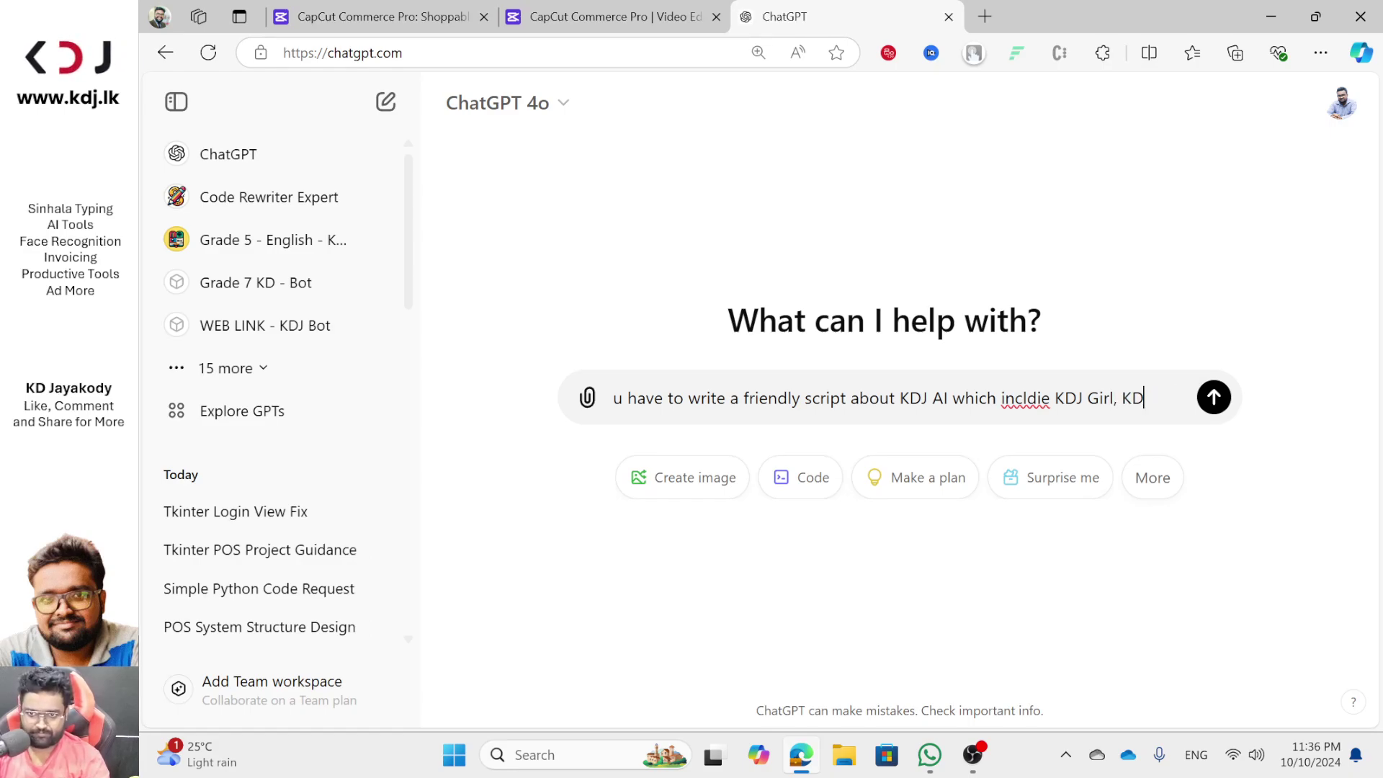
type("J BO")
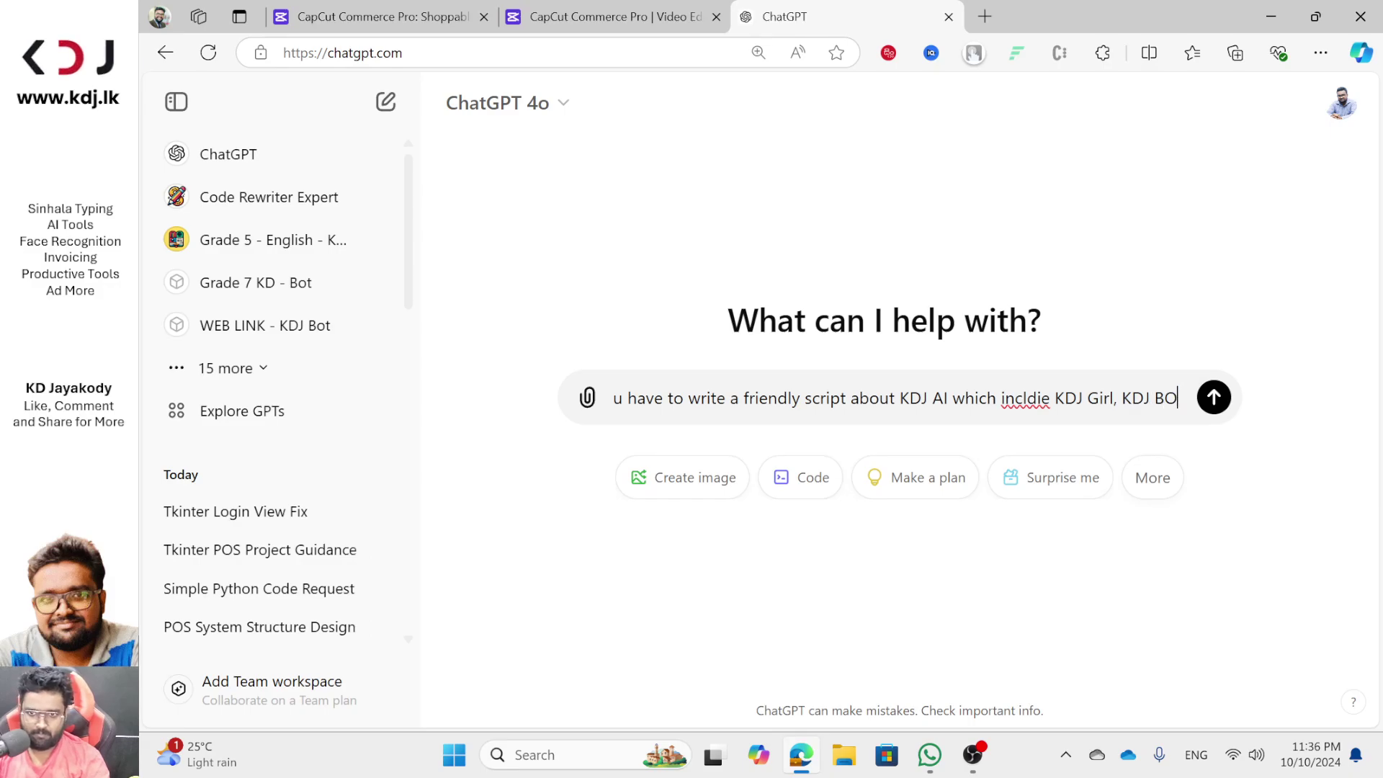
key("BackSpace")
type("oy, KDJ")
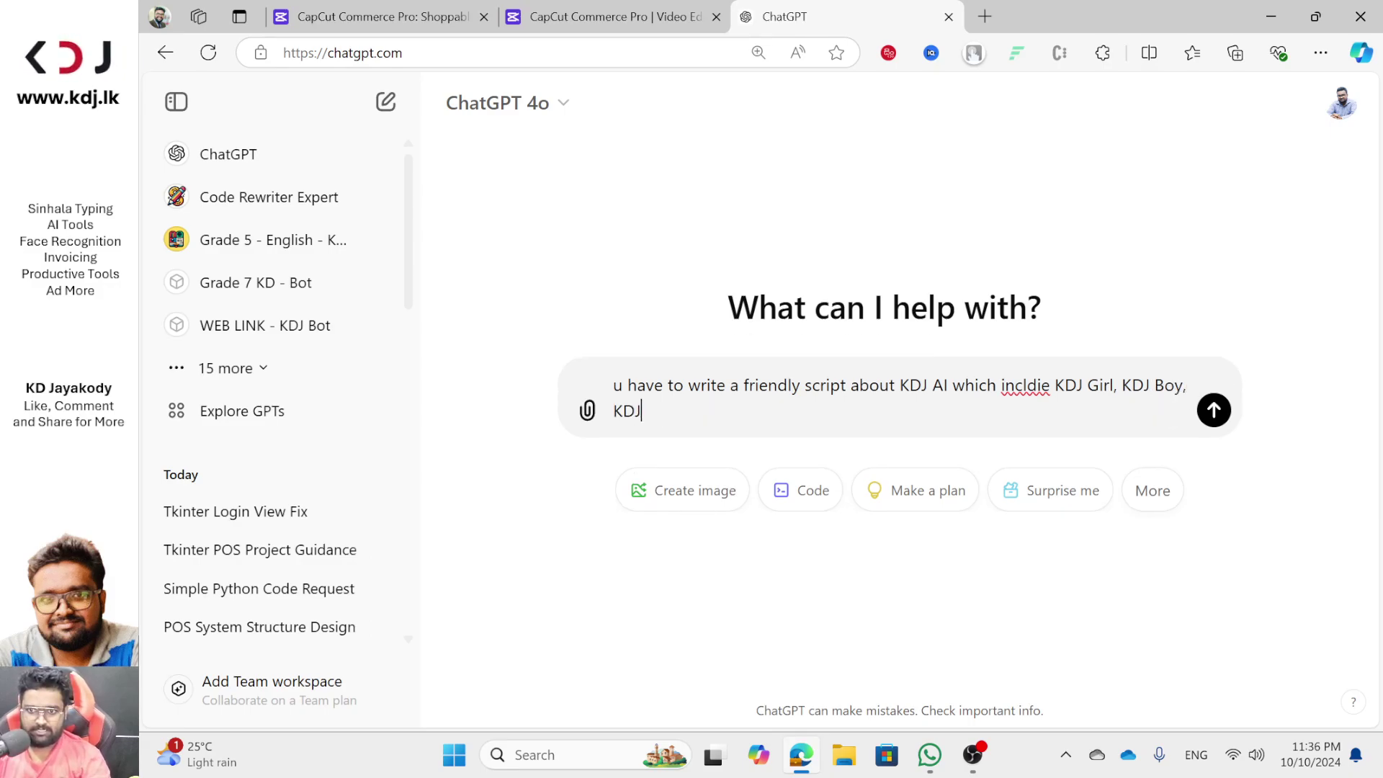
type(" Porondama, ")
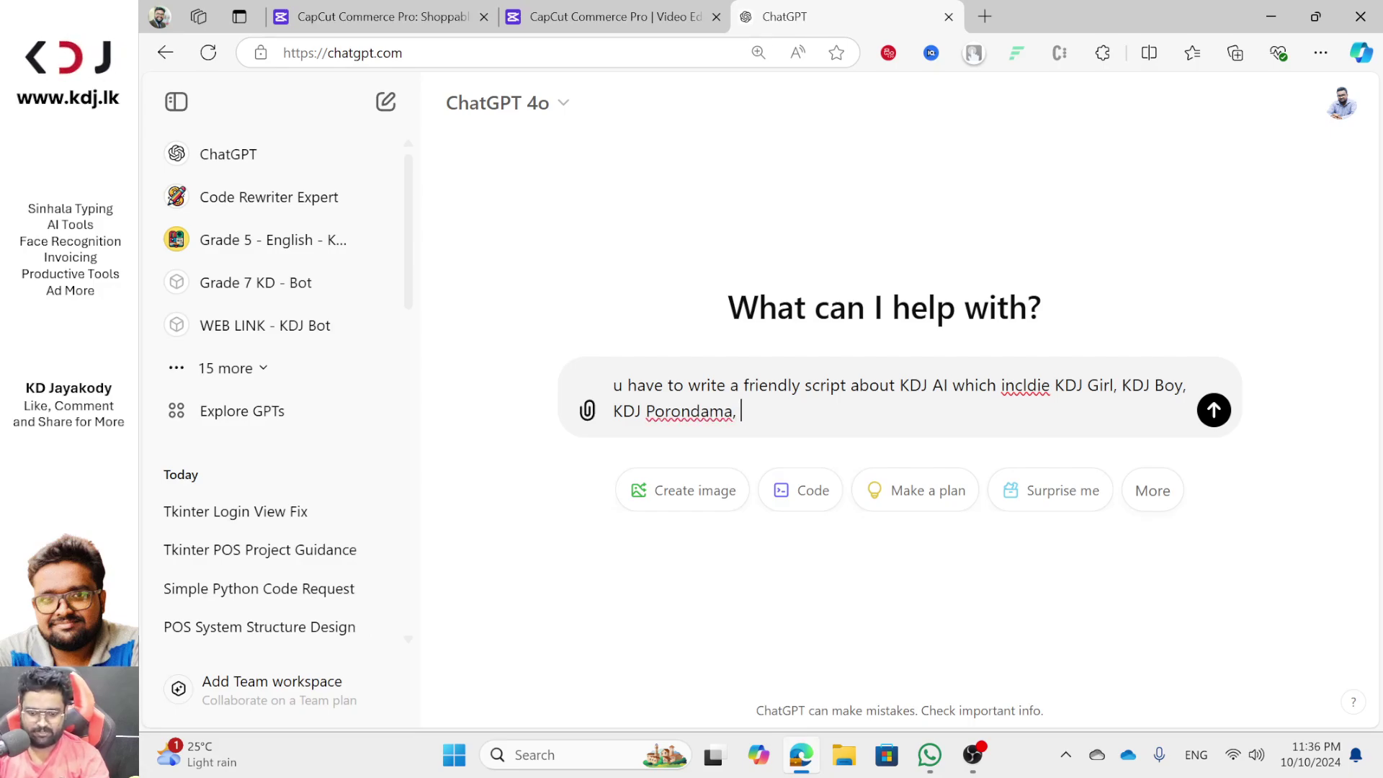
Extend the prompt's list with "KDJ Horoscope, KDJ AI Teacher (Sandra) and etc."
type("KD")
key("BackSpace")
key("BackSpace")
type("KDJ Horo")
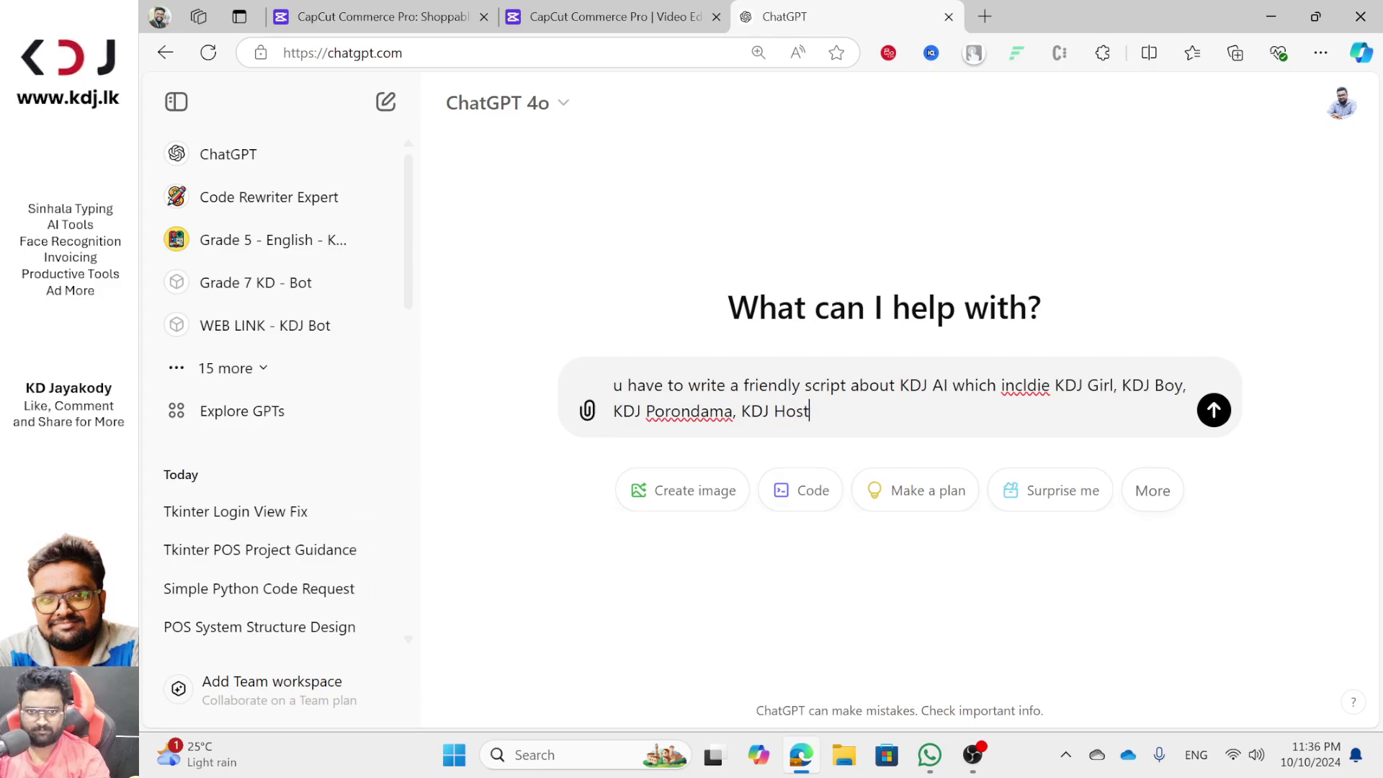
key("BackSpace")
key("BackSpace")
type("roscope,")
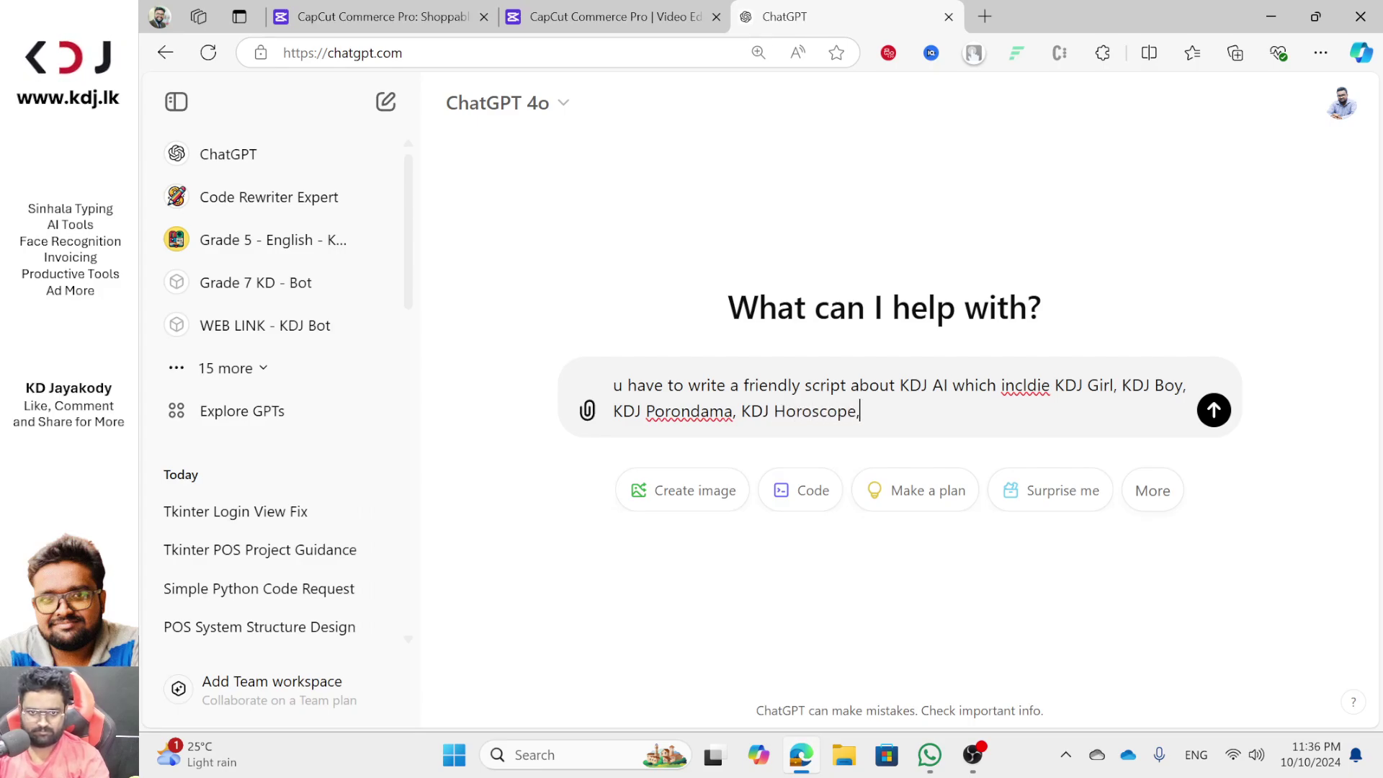
type(" KDJ AI T")
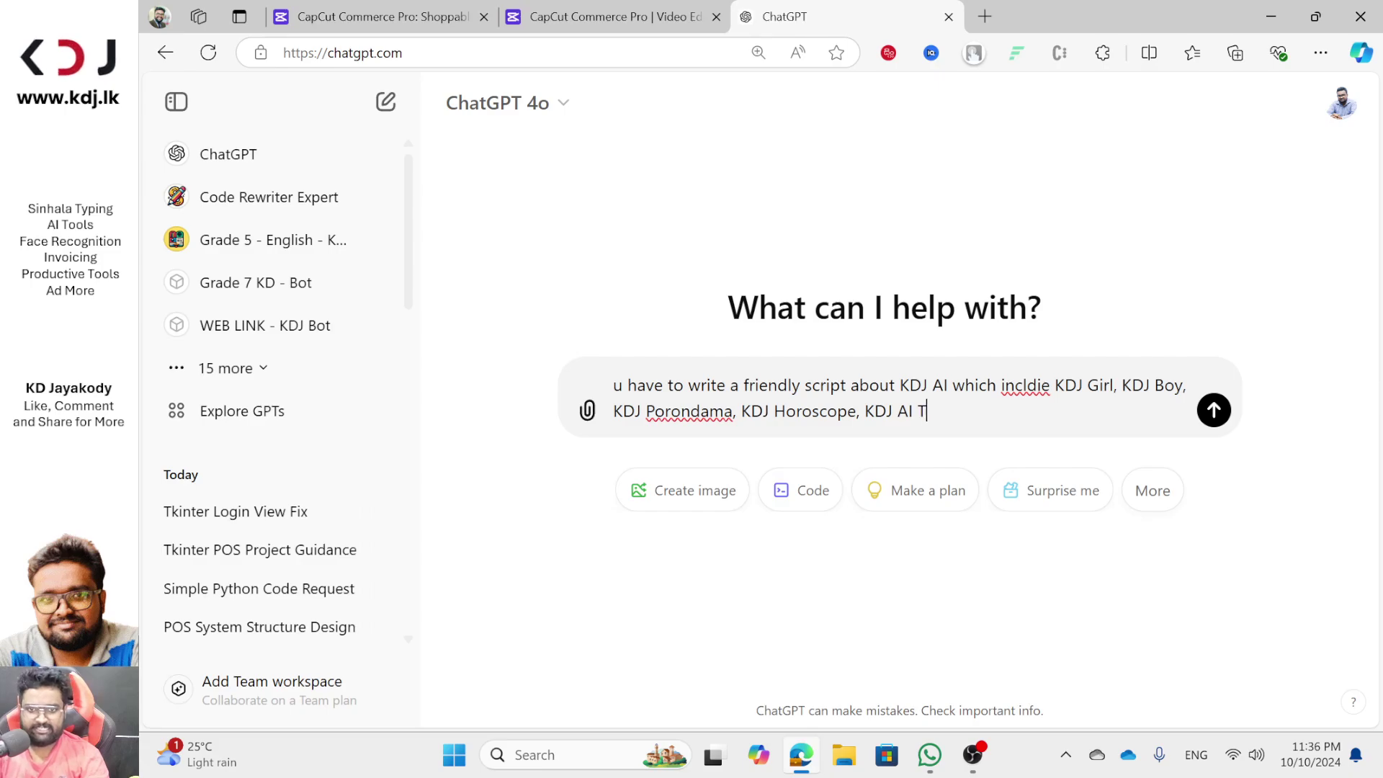
type("eacher ")
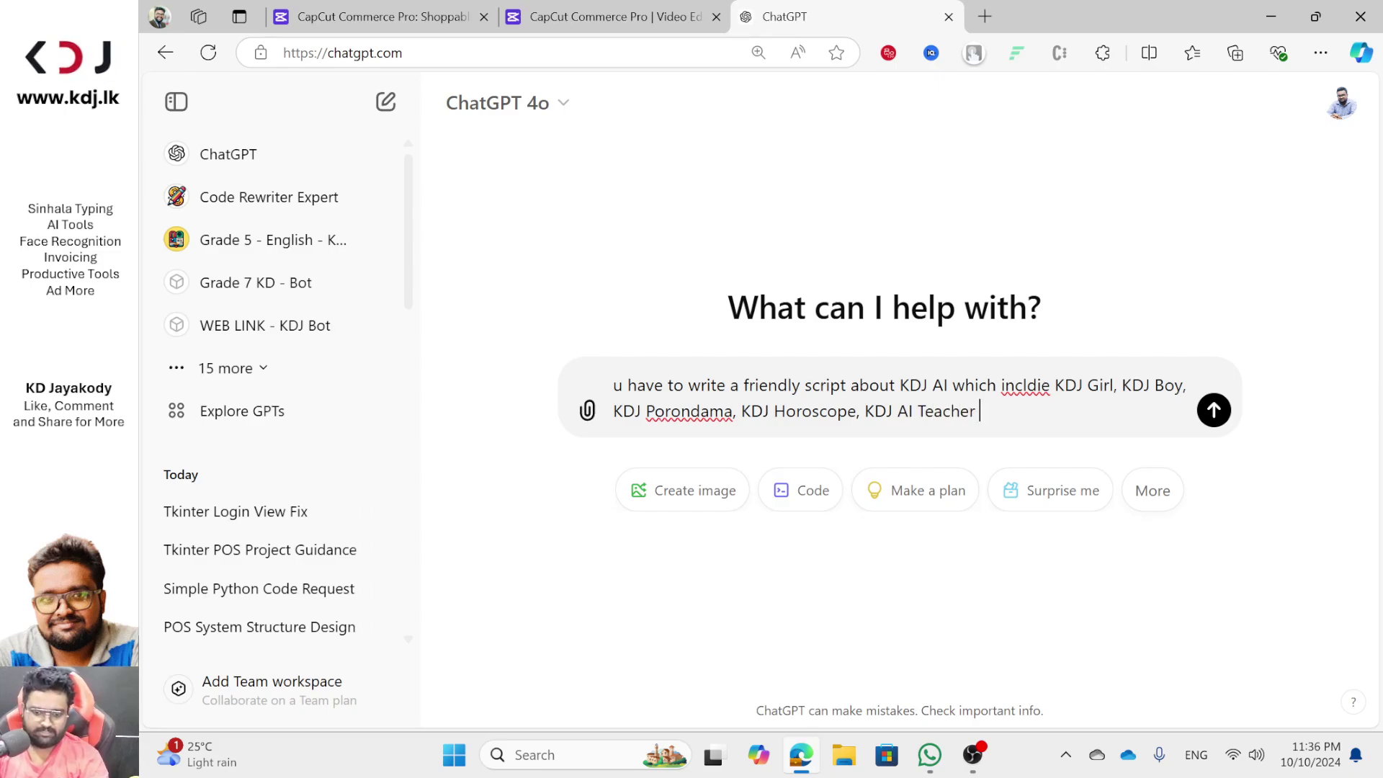
type("(Sandra")
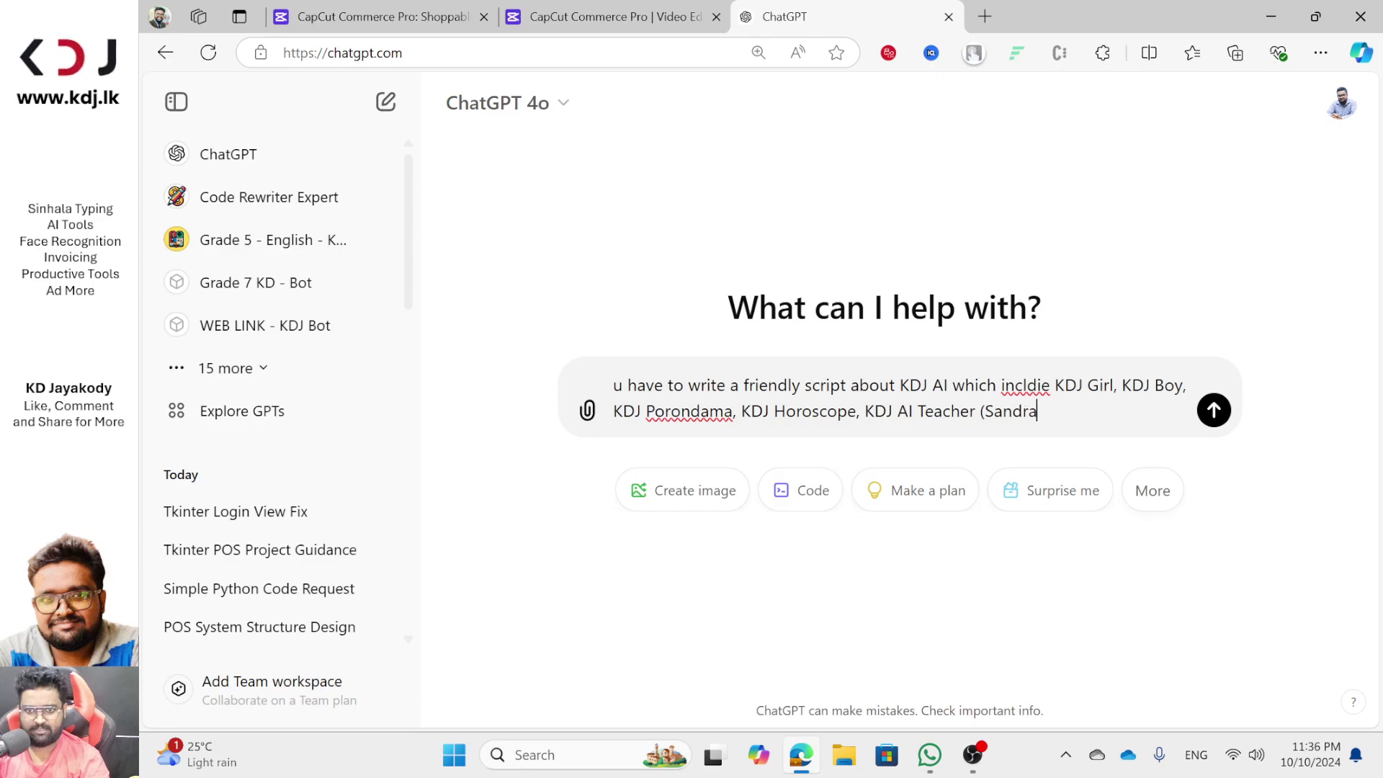
type(") and etc. ")
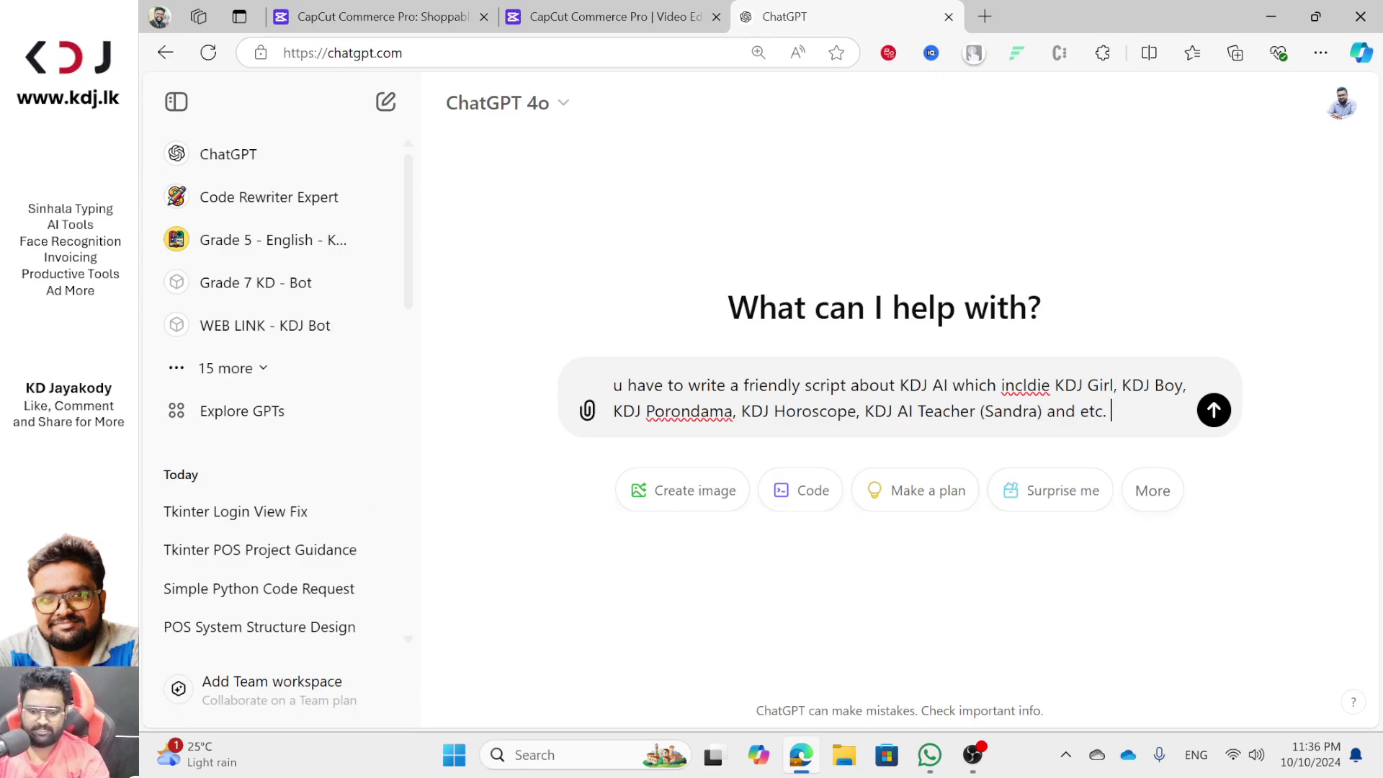
Finish the prompt with "Make sure the script limited to 1 minute video" and send it
type("Make sure t")
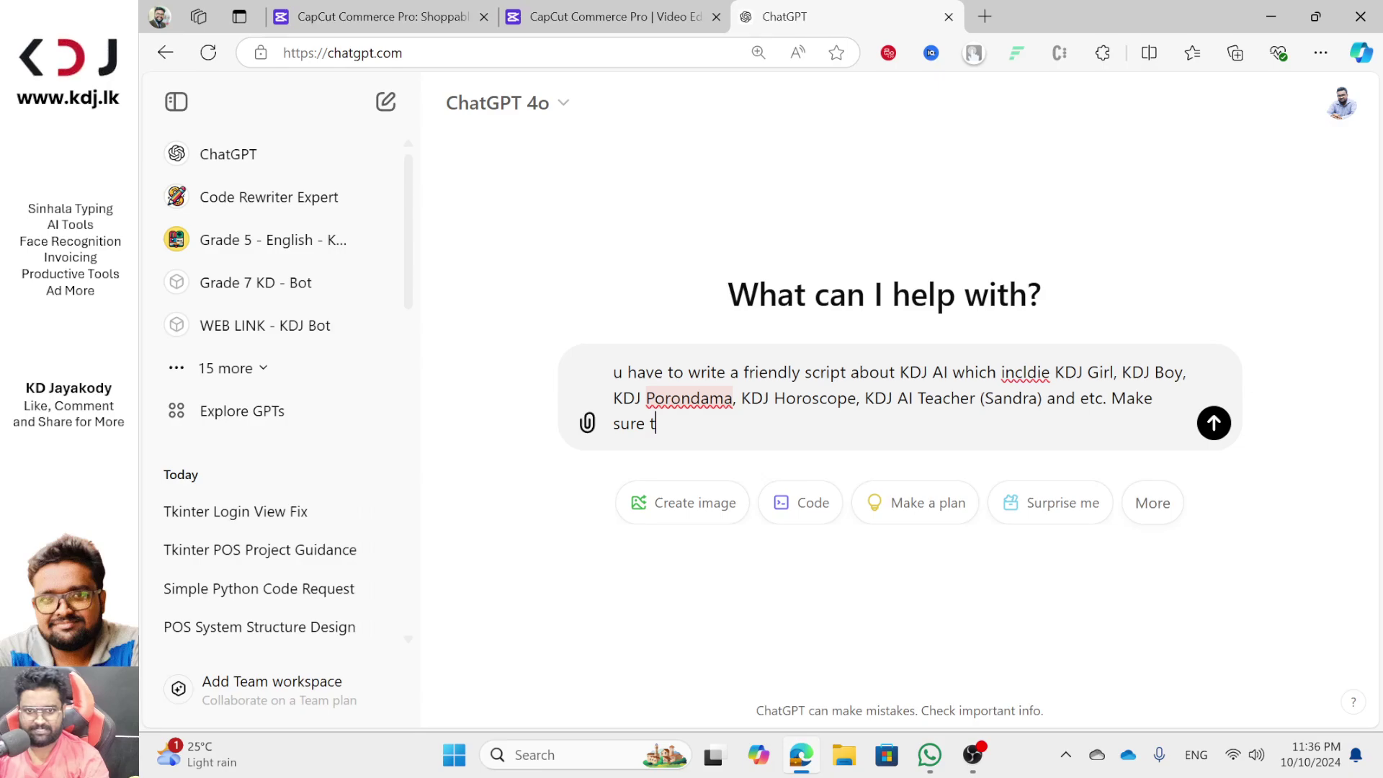
type("he script limit")
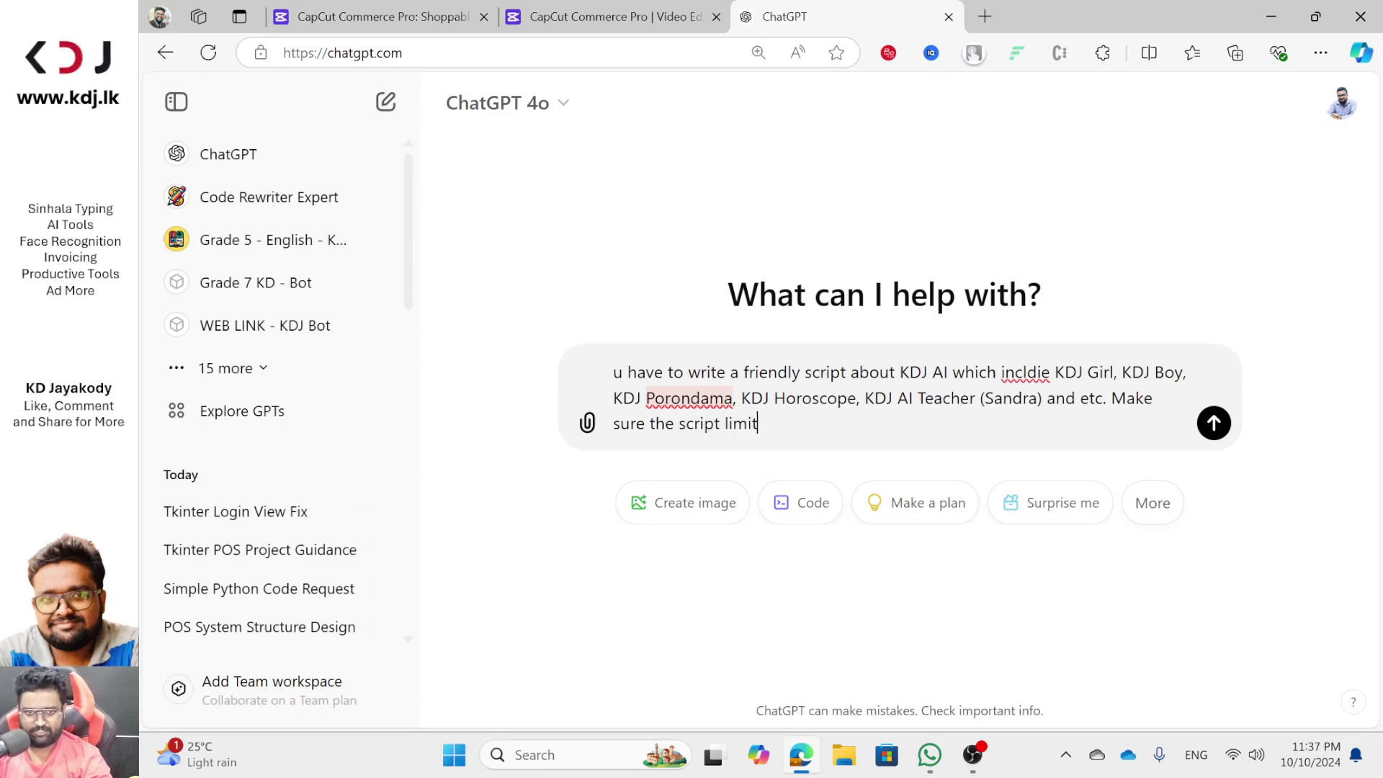
type("ed to 1")
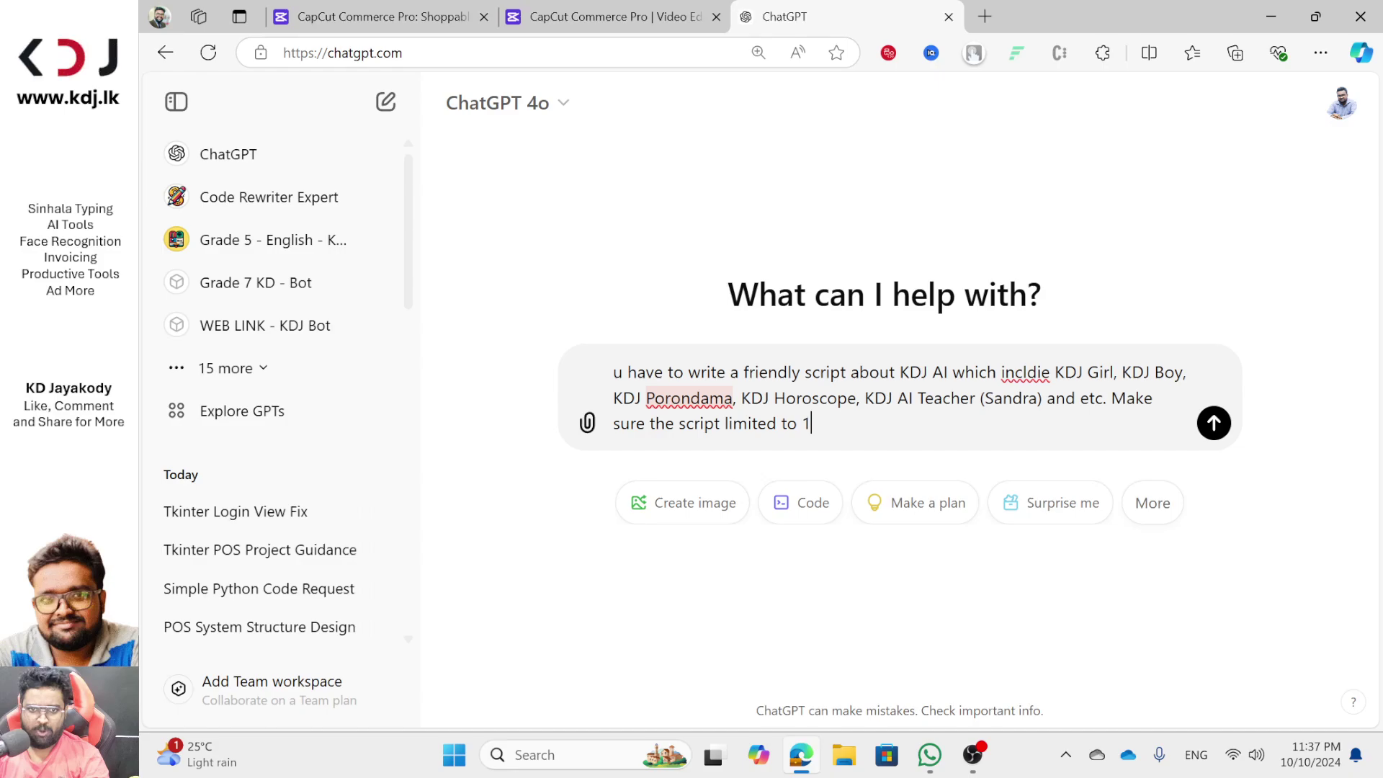
type(" minute vi")
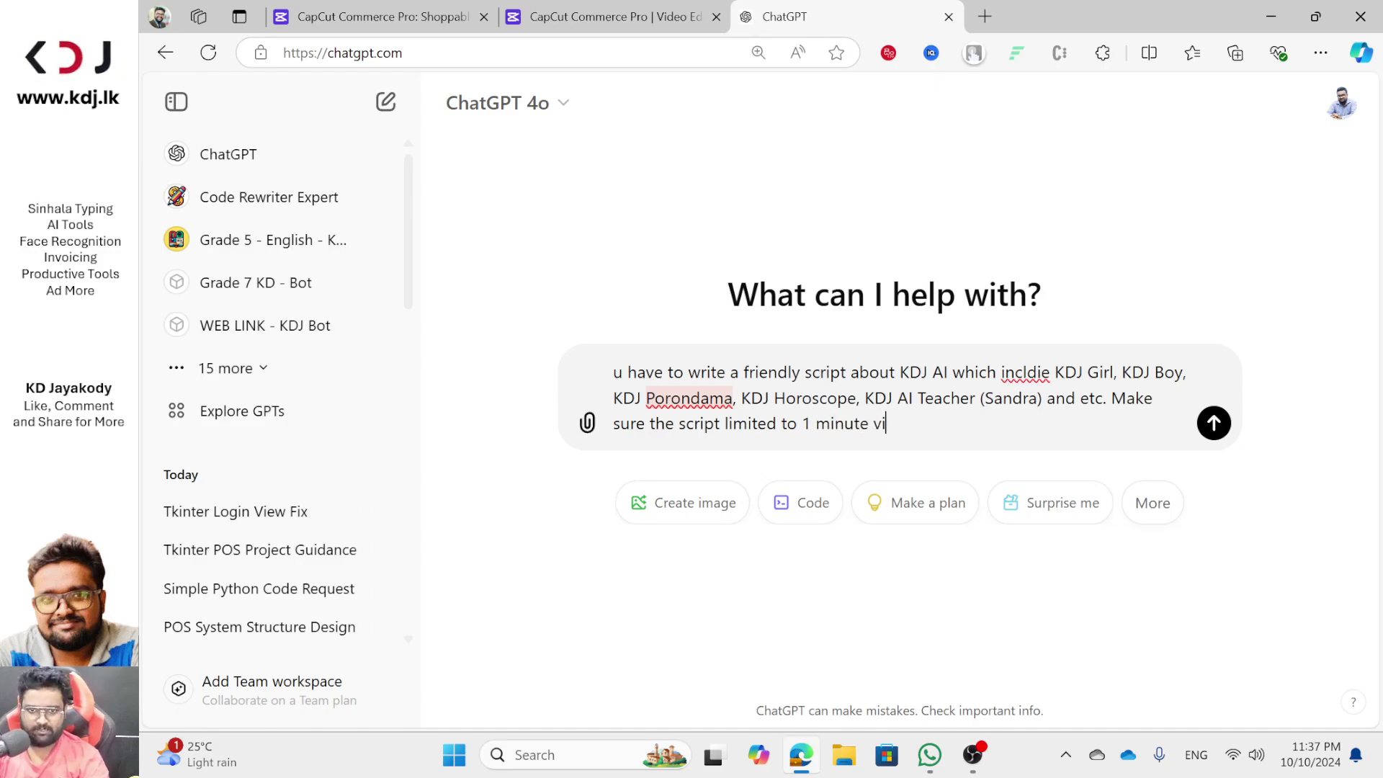
type("deo")
key("Return")
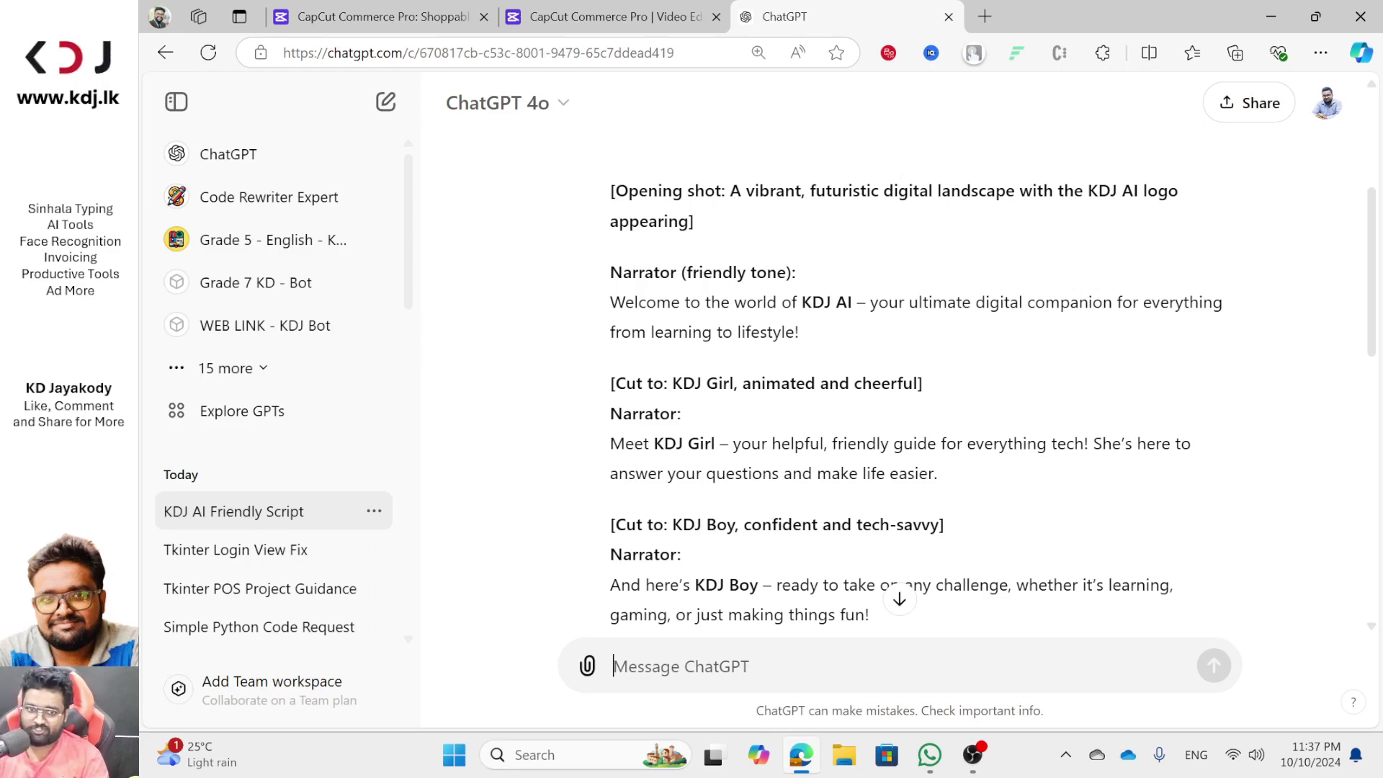
Read through the generated KDJ AI video script, from the narrator's welcome to the closing shot
scroll(915, 381, "down", 1)
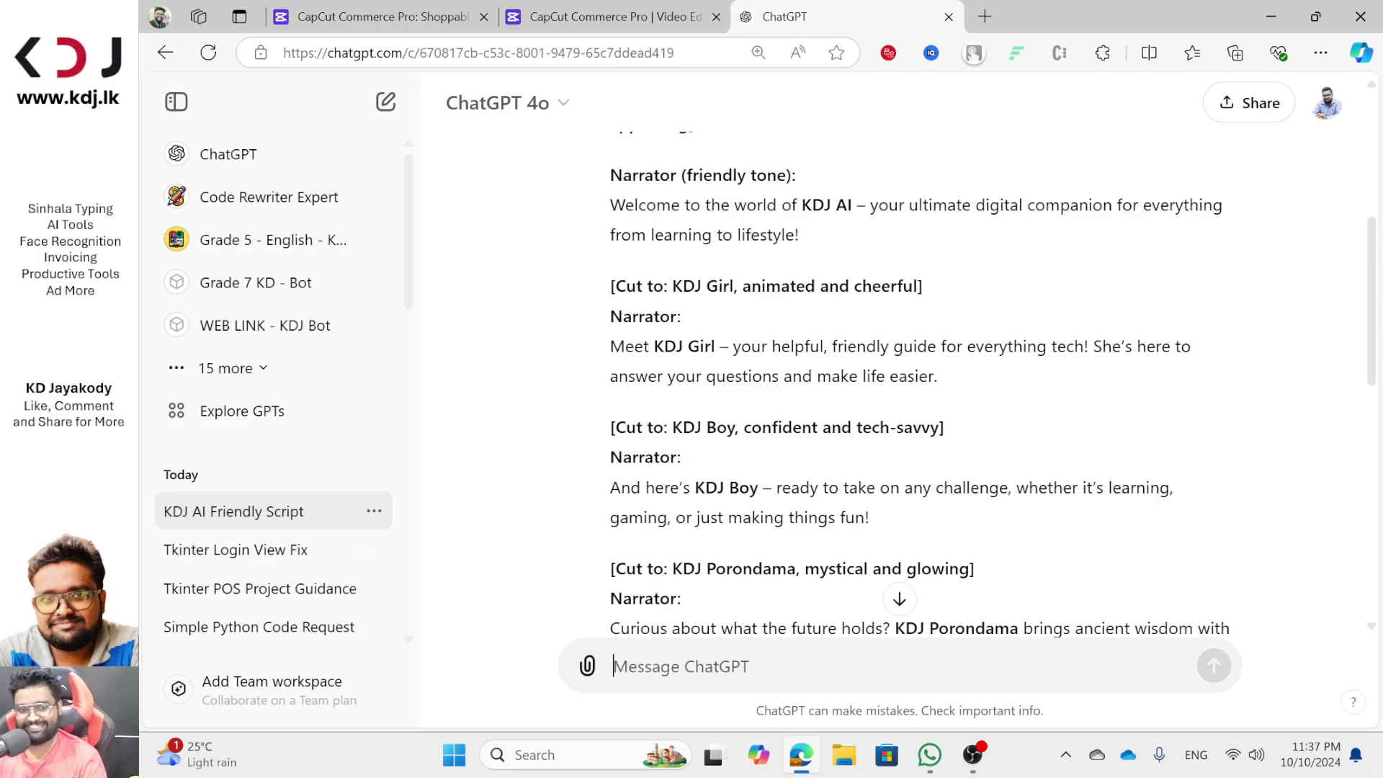
scroll(880, 387, "down", 2)
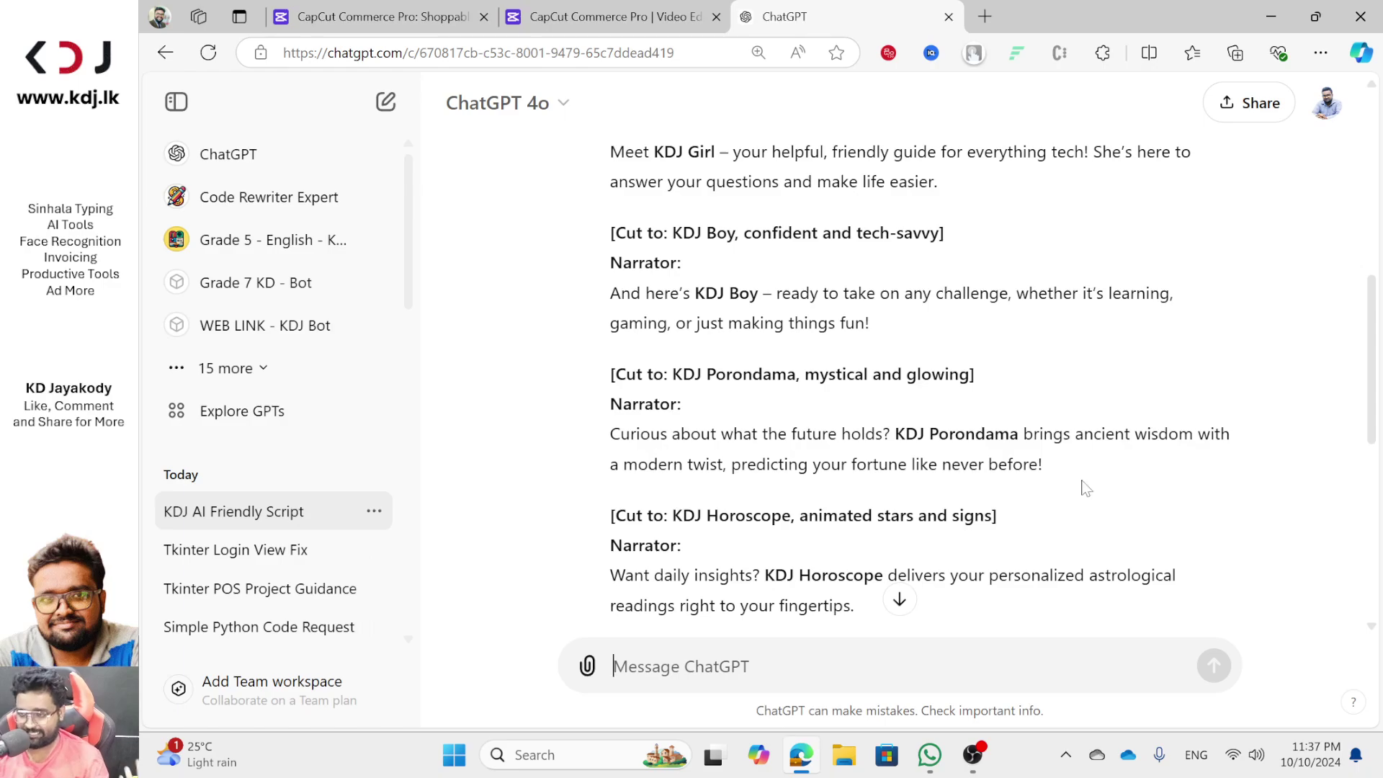
scroll(1080, 486, "down", 8)
scroll(1080, 486, "up", 5)
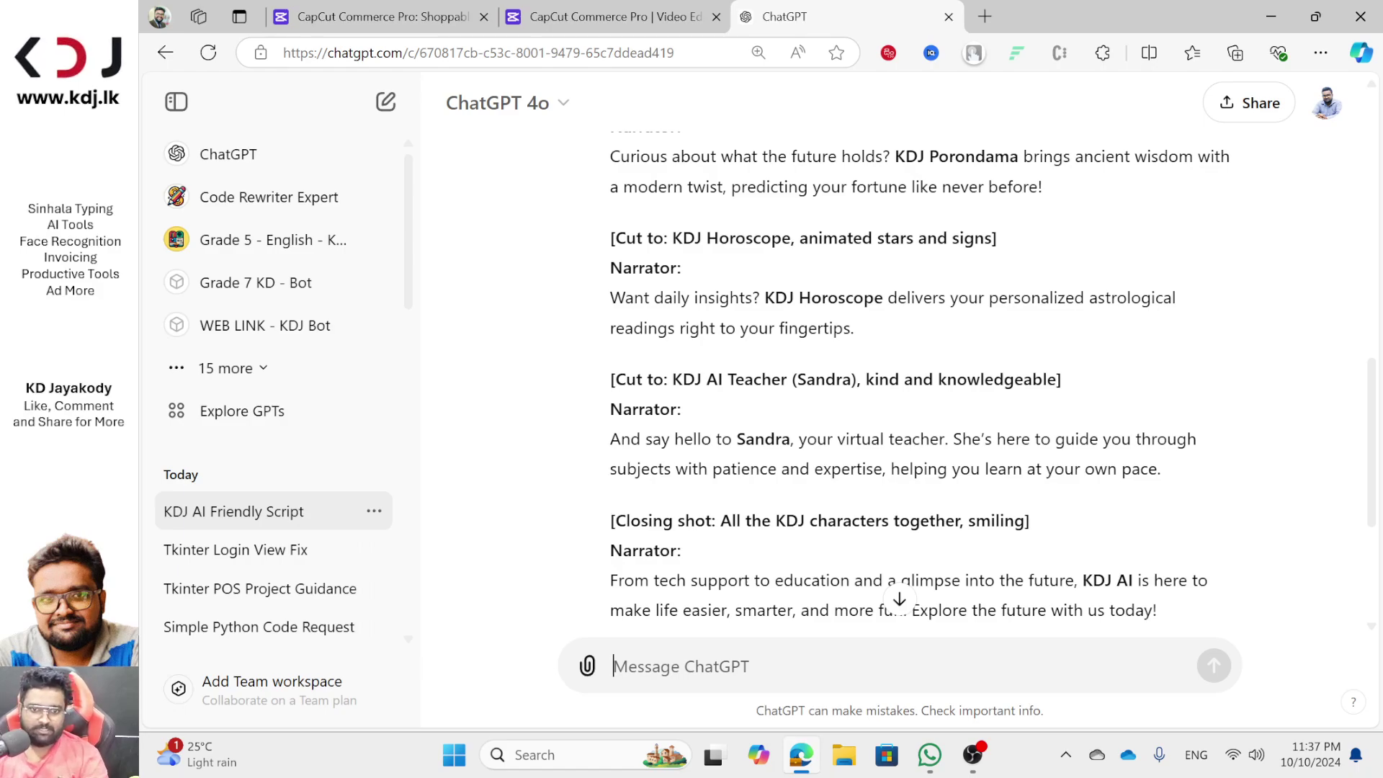
Switch to the CapCut video editor, play the avatar clip to its end and return to ChatGPT
left_click(612, 16)
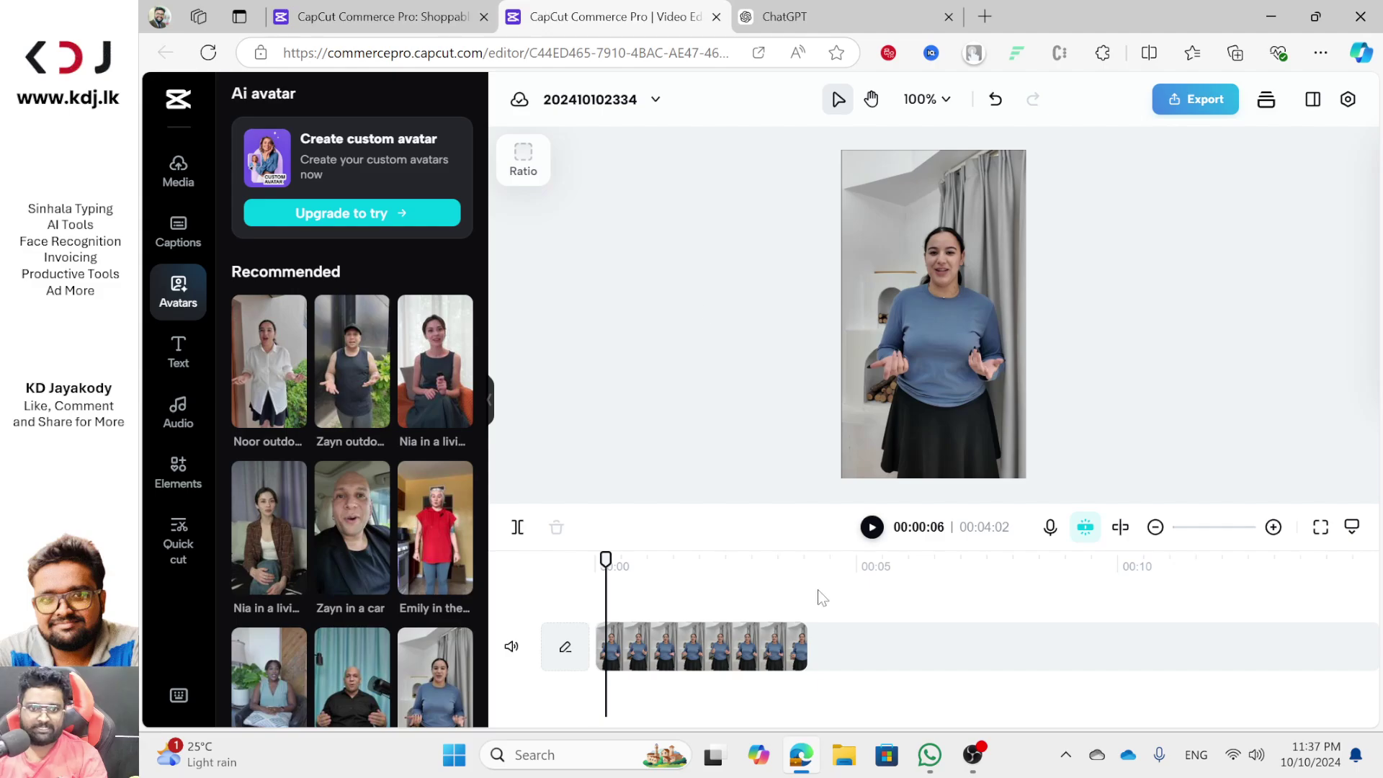
left_click(871, 527)
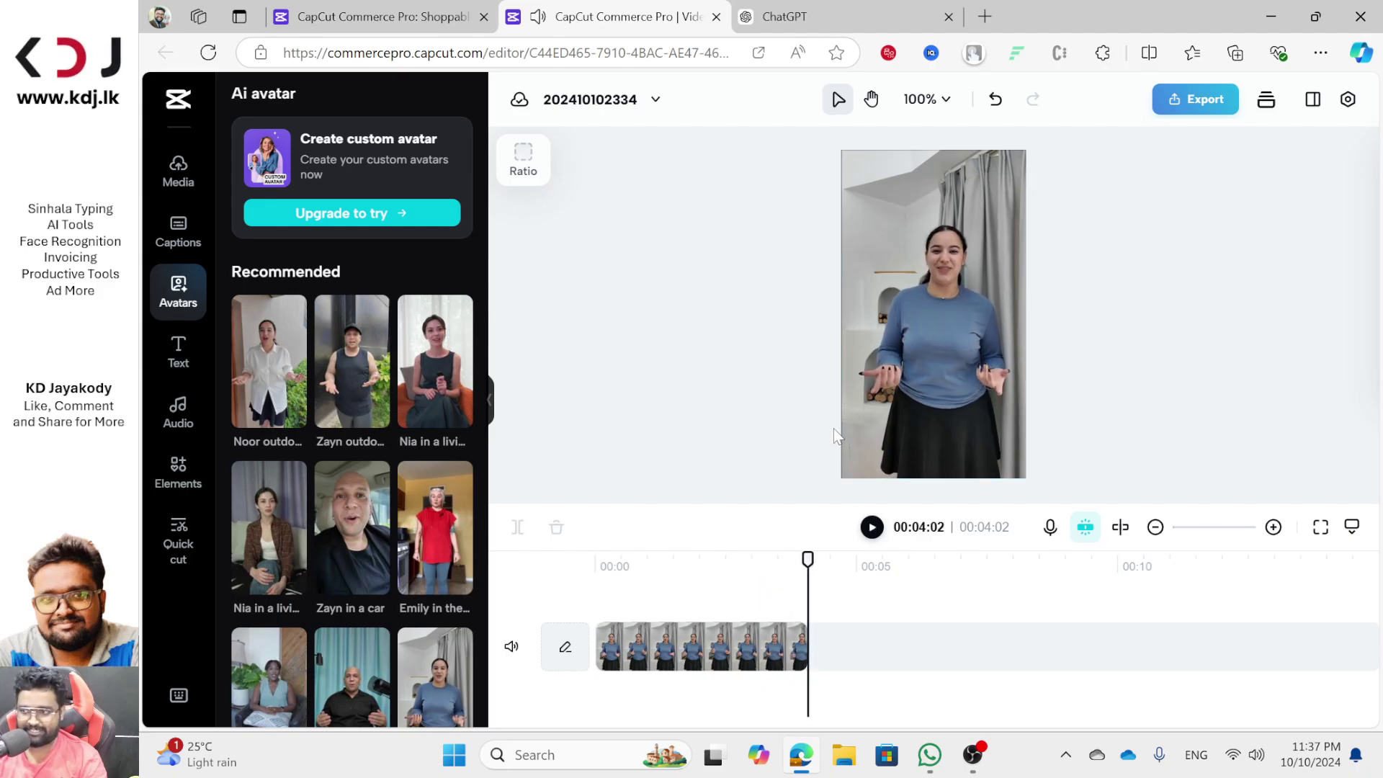
key("ctrl+Tab")
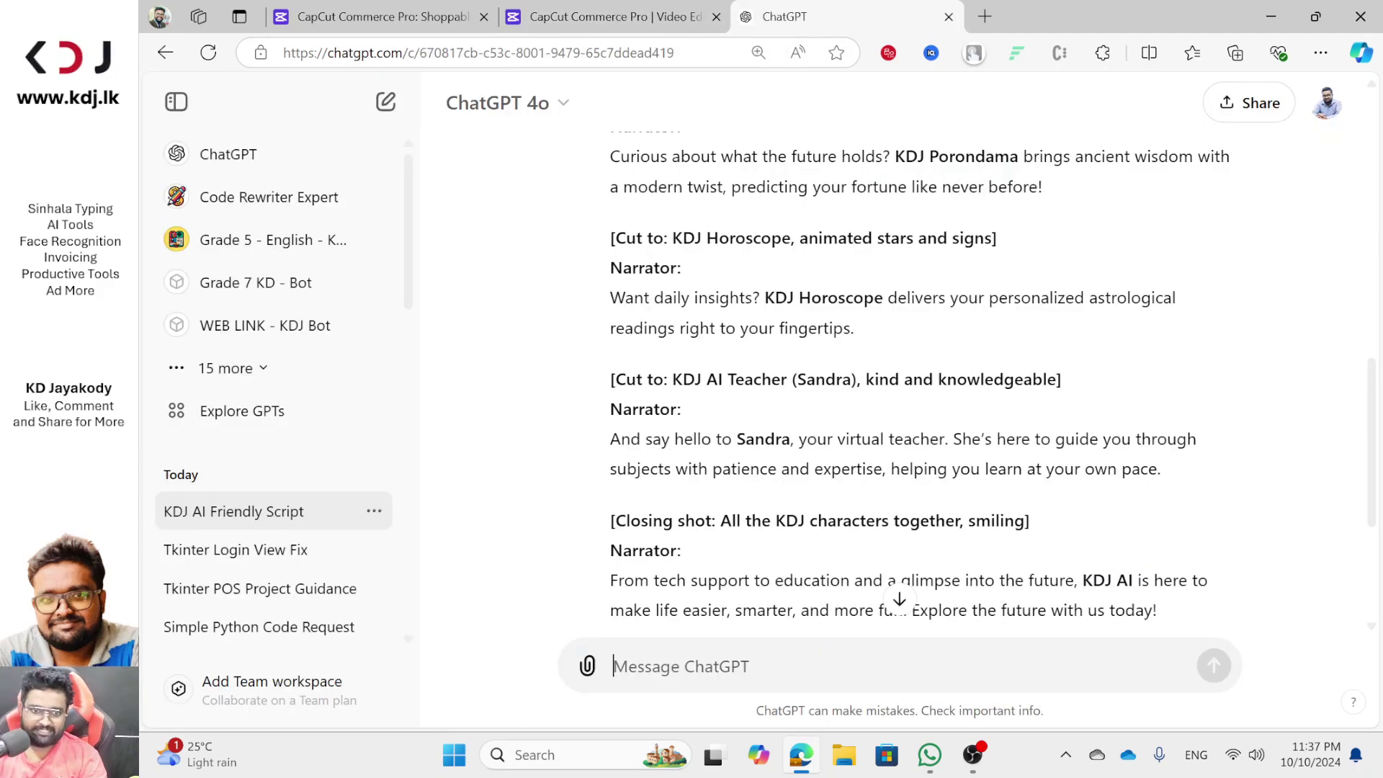
Reload the script chat and begin a follow-up prompt with "I need to uipdate this scirpt to a narrator."
key("F5")
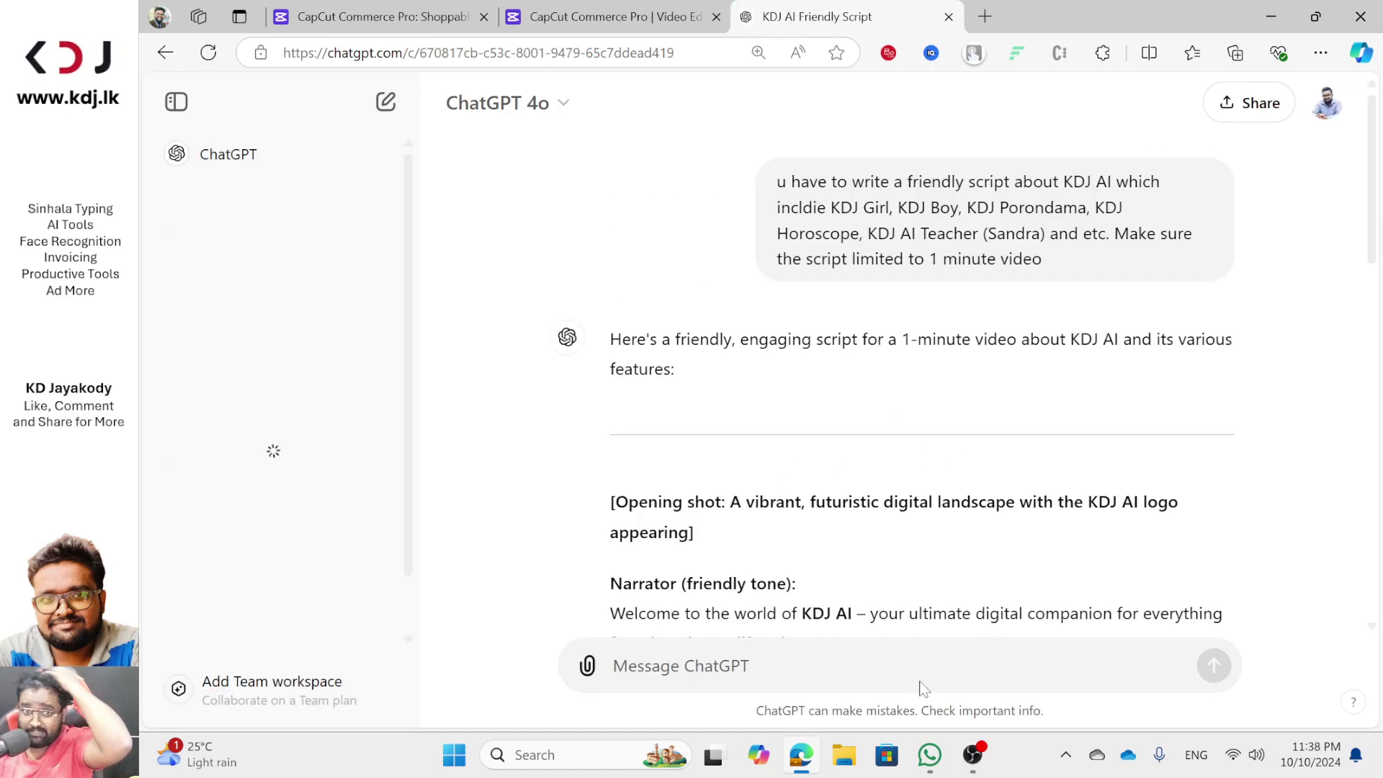
type("I")
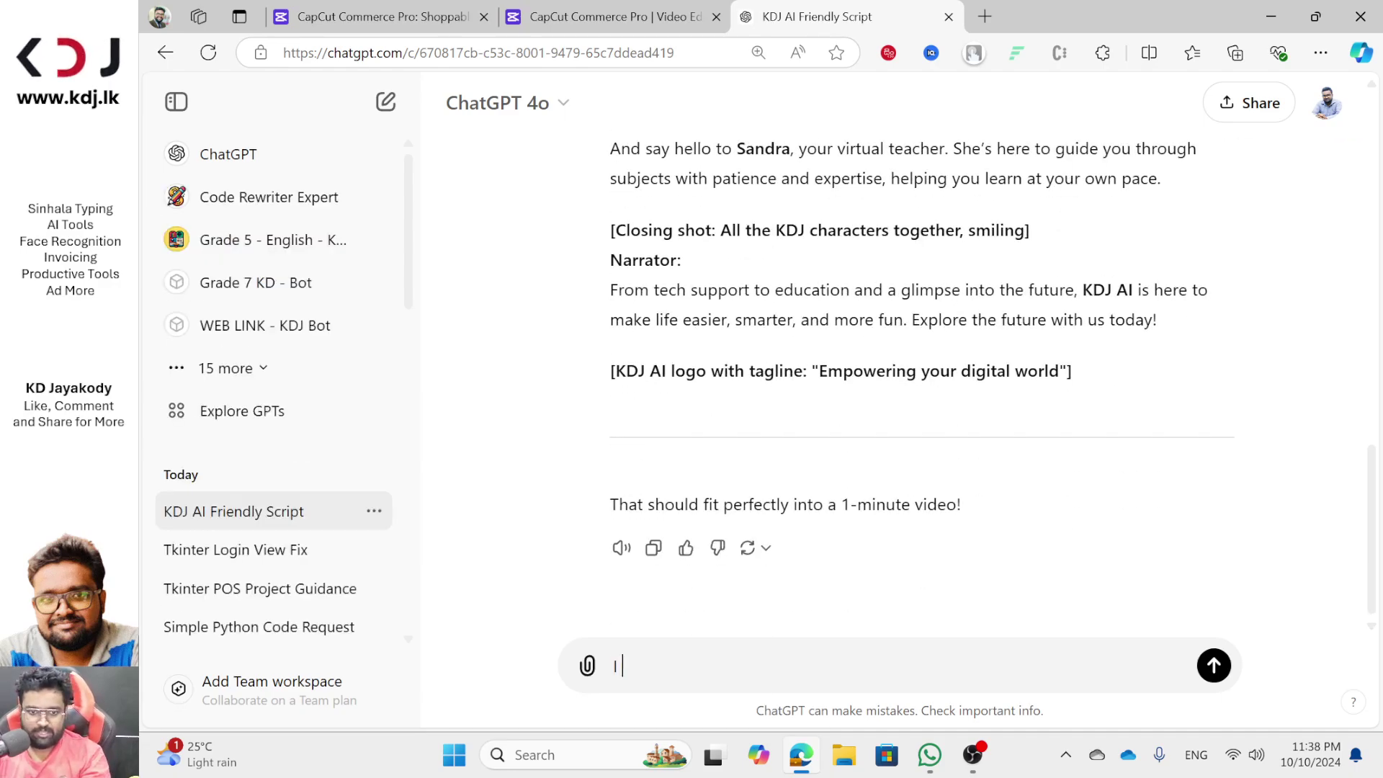
type(" need to uipdate th")
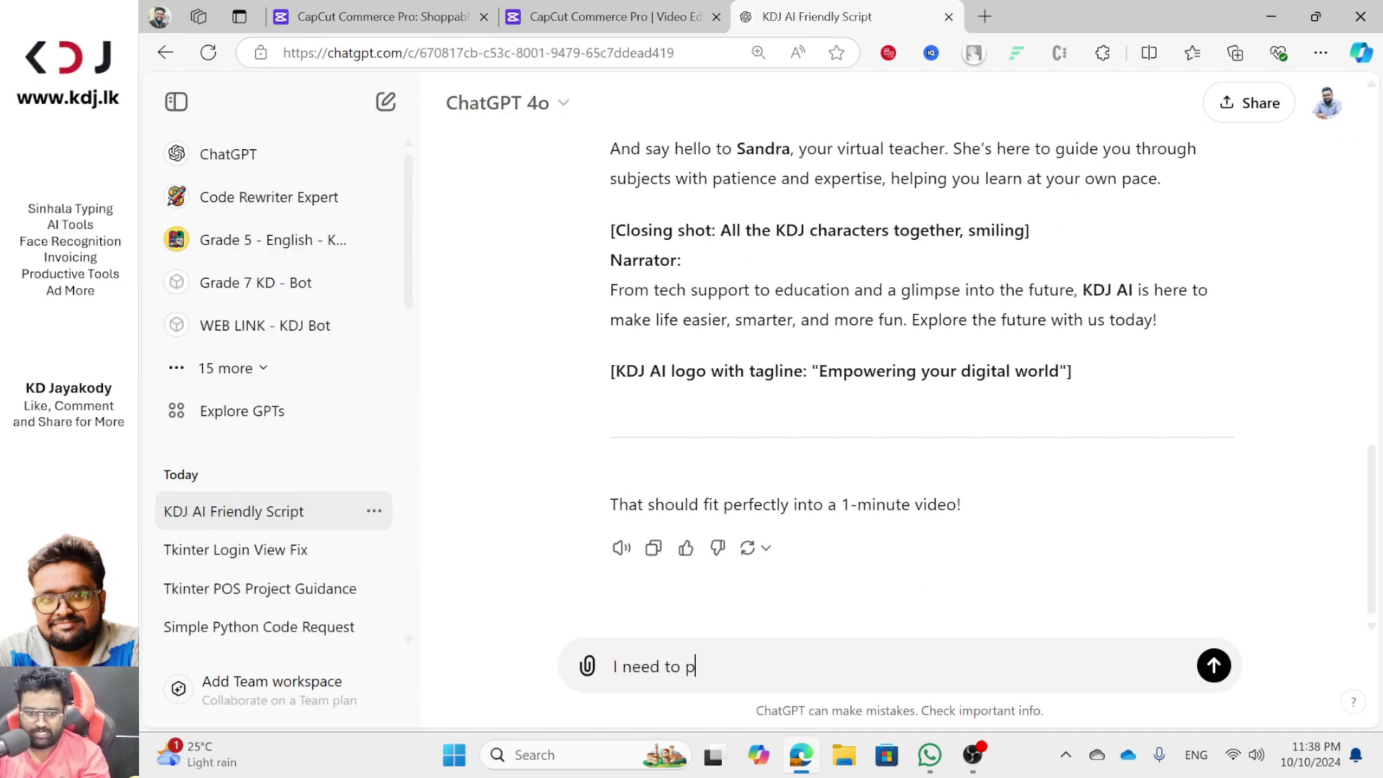
type("is sc")
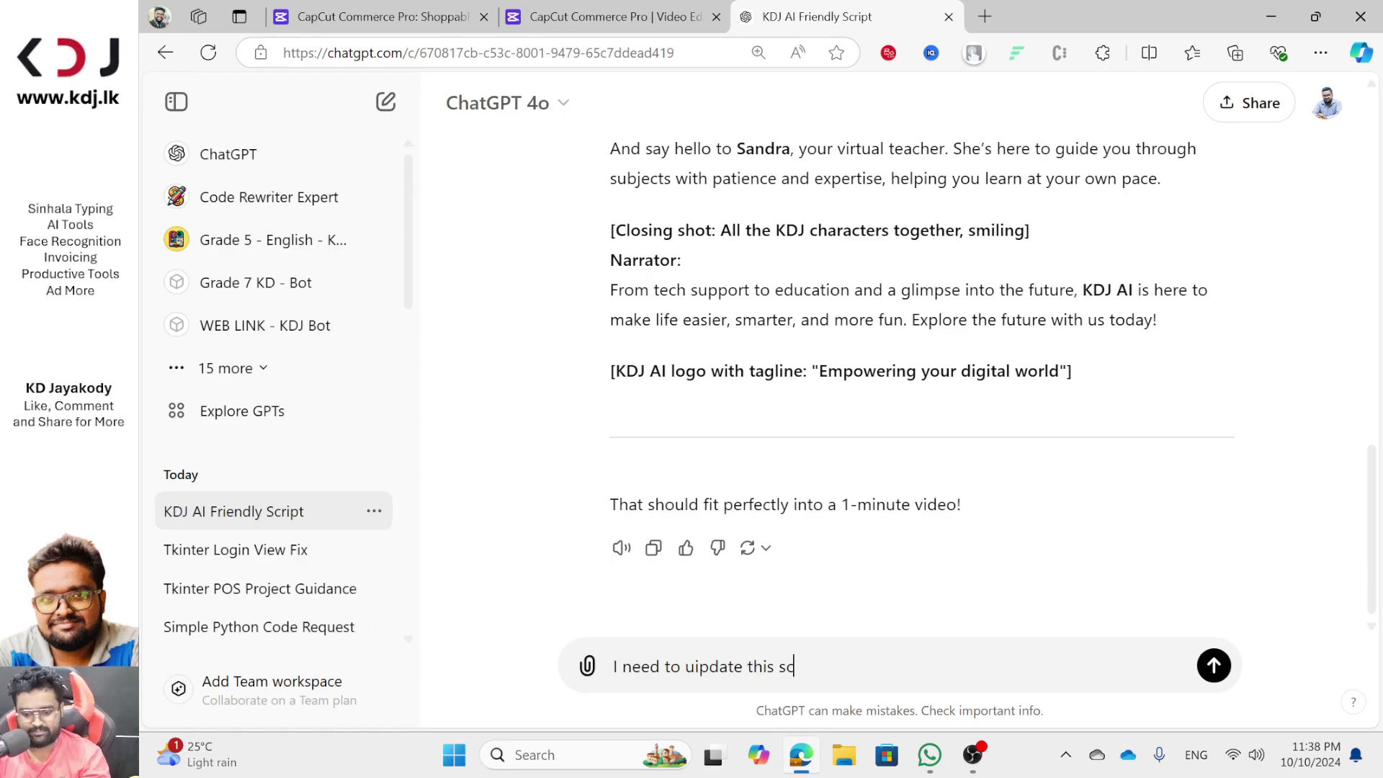
type("irpt to a narrator.")
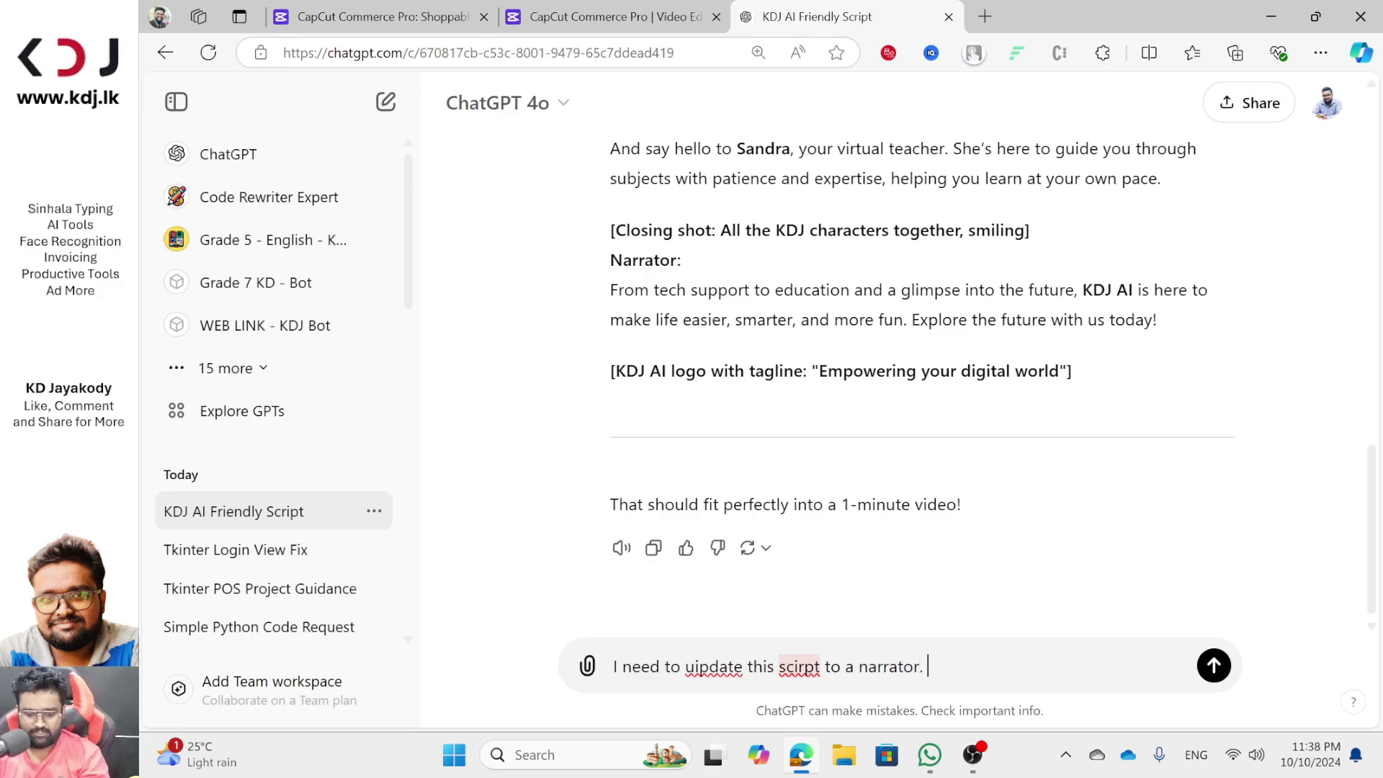
Finish the follow-up prompt with "so write it wih the compatibility fopr a narrator" and send it
type(" so write it ")
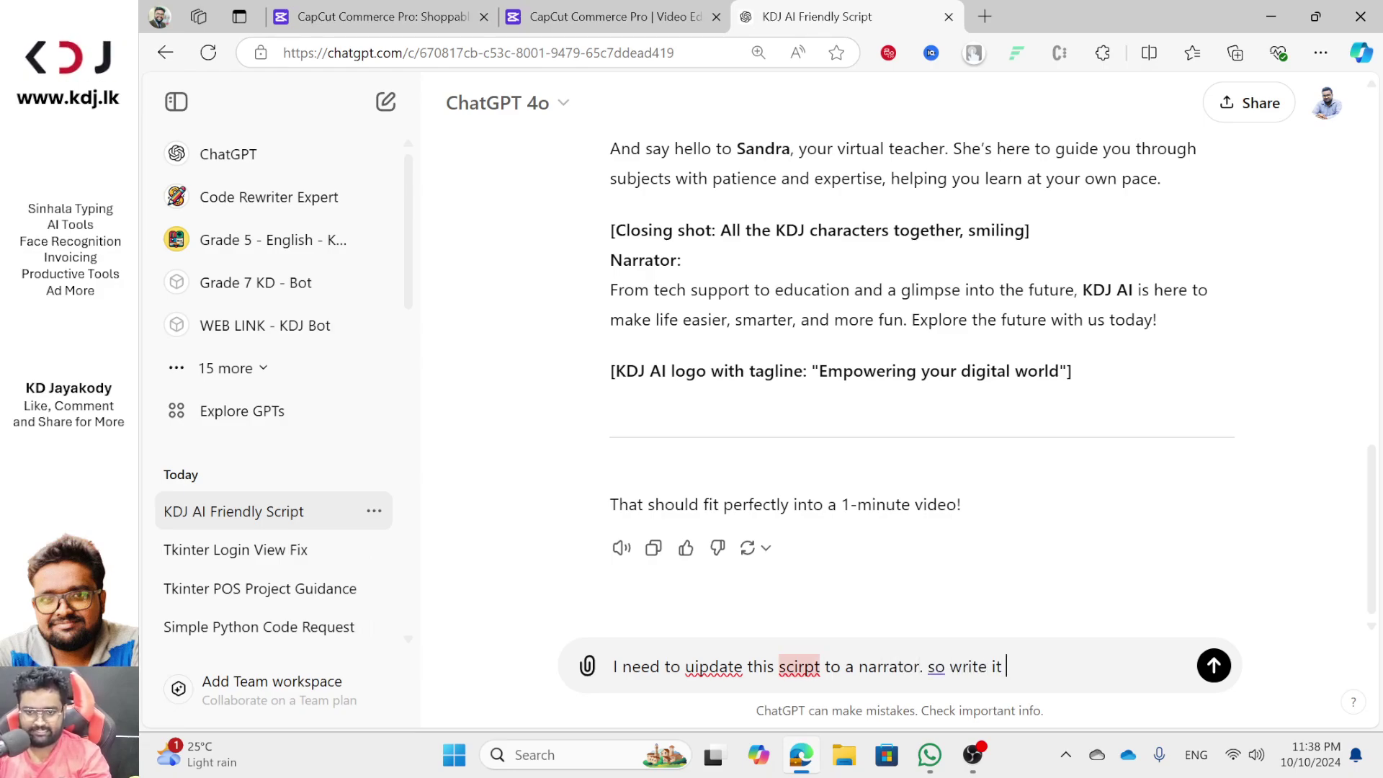
type("wih th")
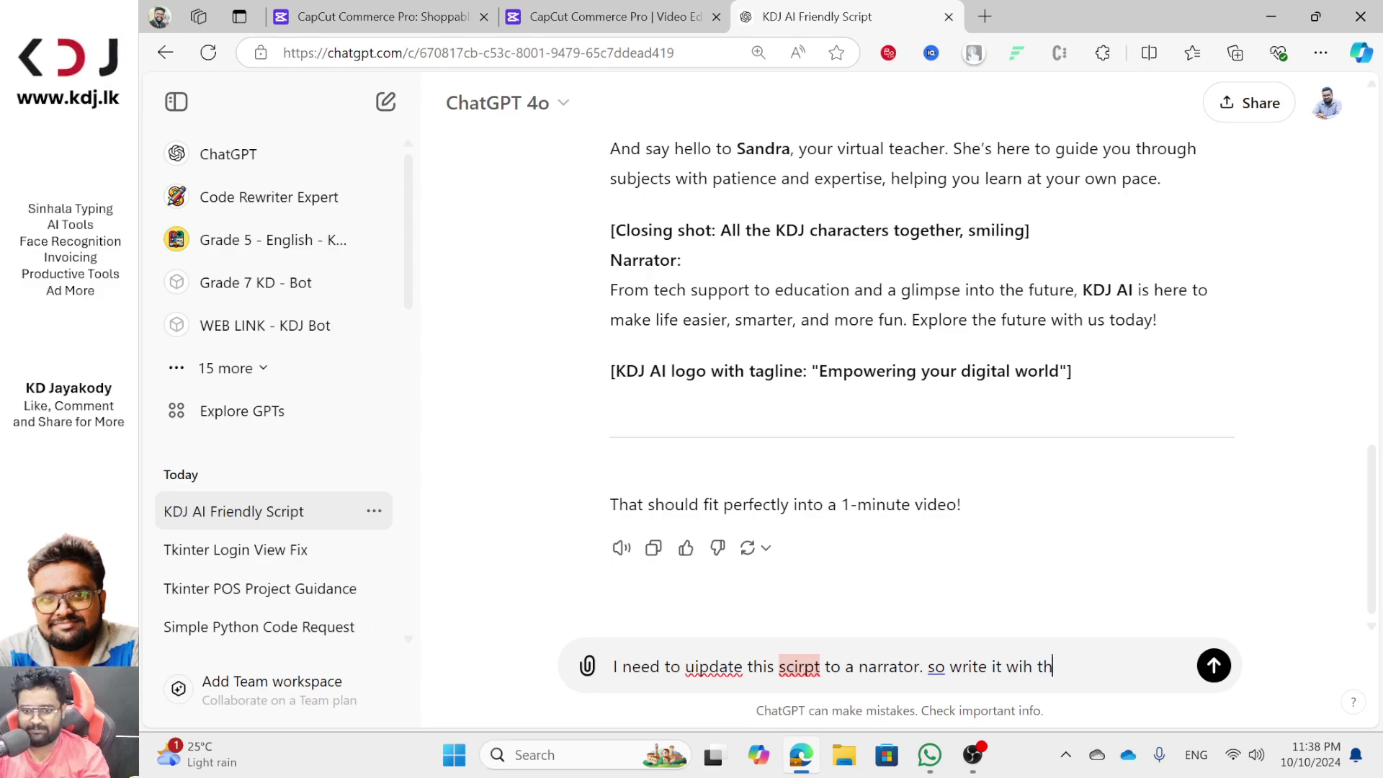
type("e compatibility fopr a ")
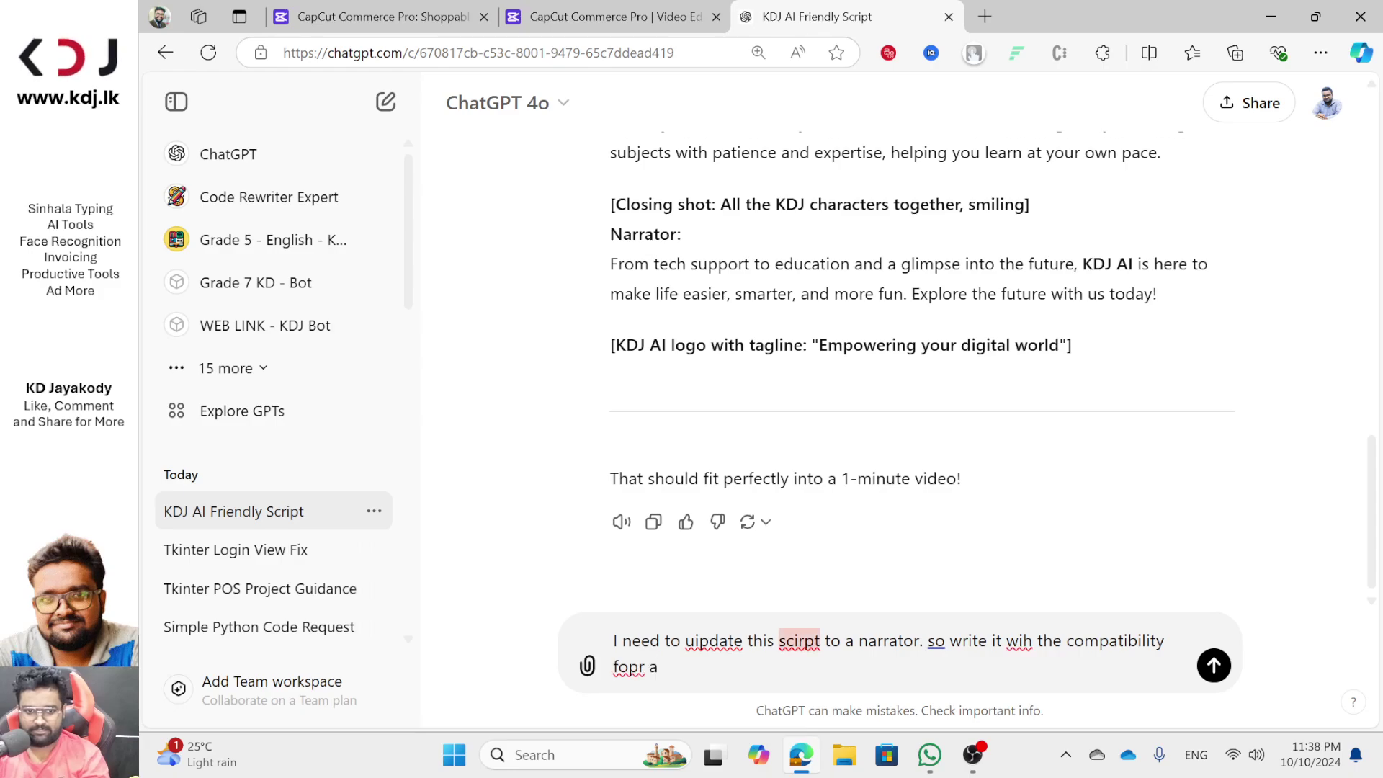
type("narator")
key("BackSpace")
key("BackSpace")
key("BackSpace")
key("BackSpace")
type("rao")
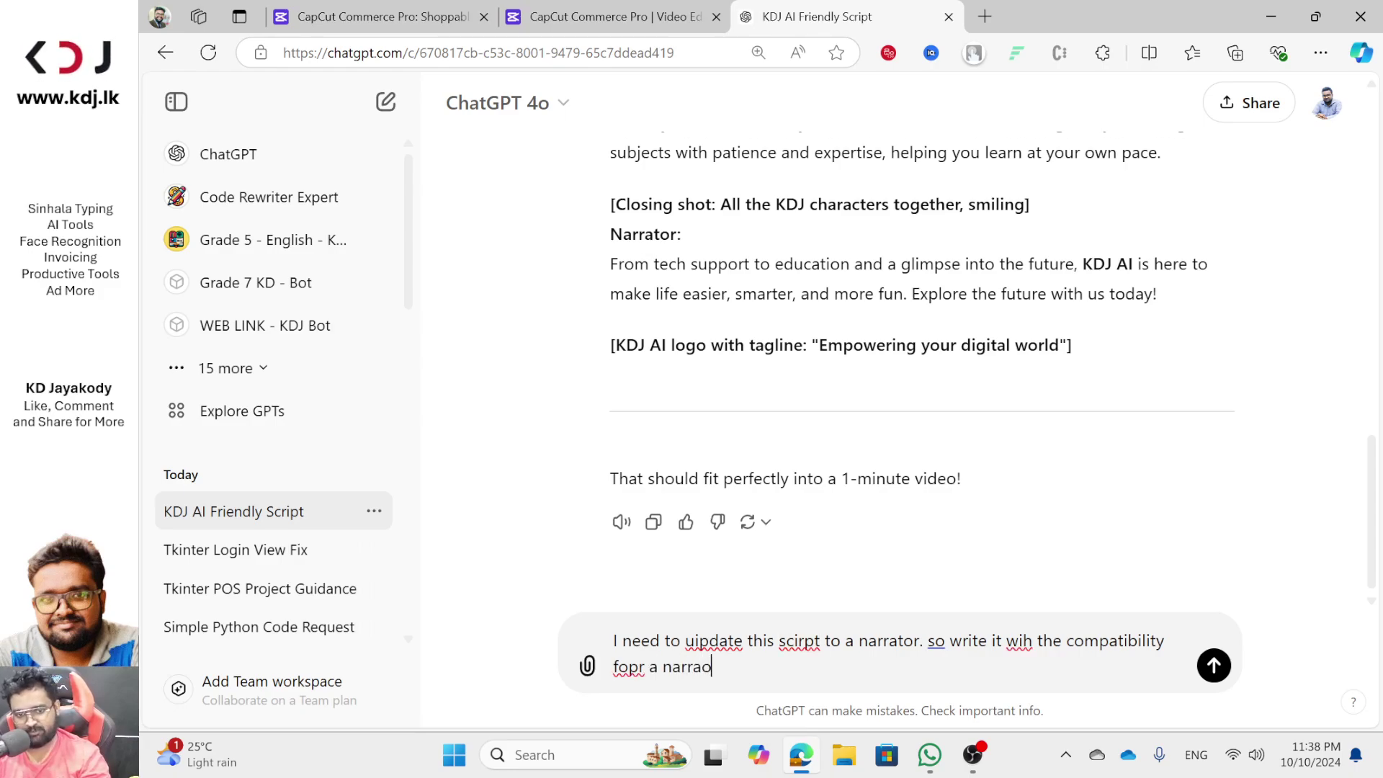
key("BackSpace")
type("tor")
key("Return")
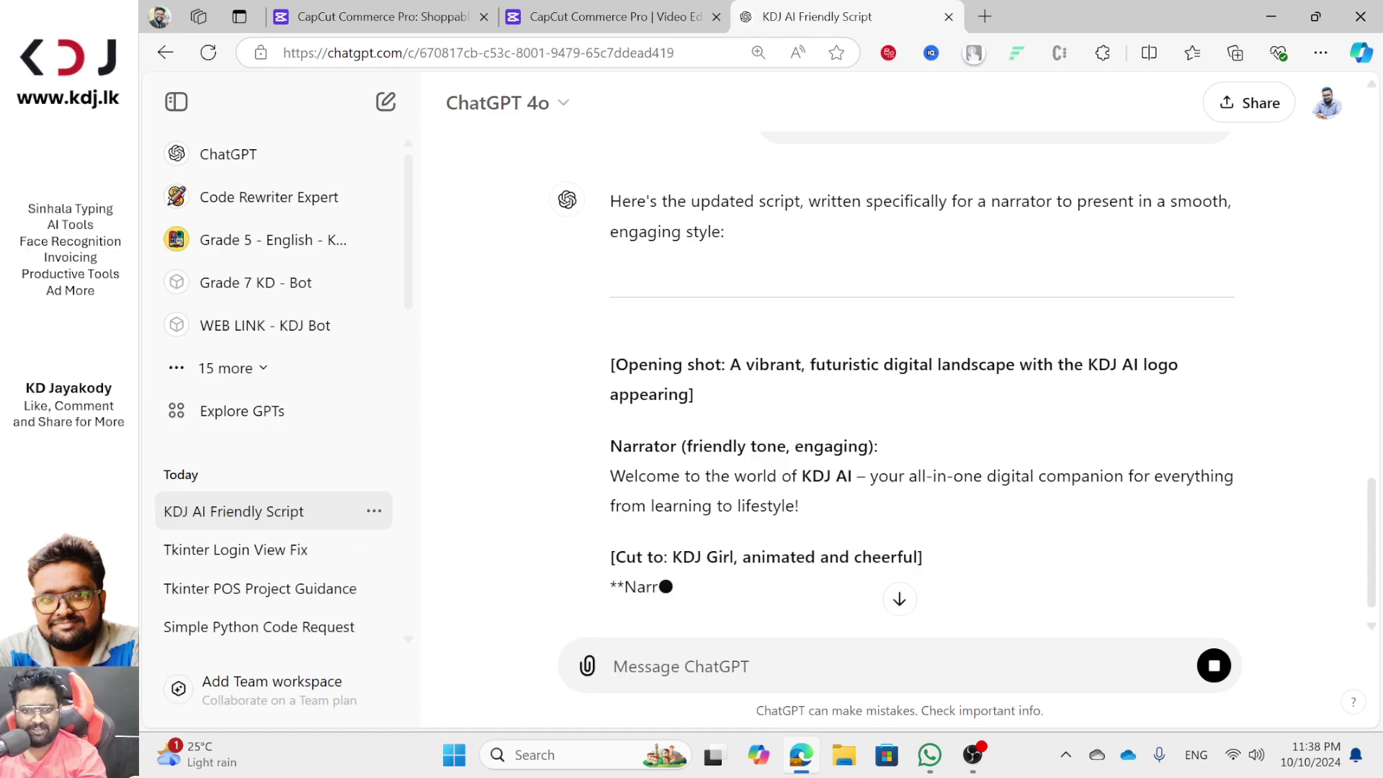
Edit the sent narrator prompt and append "write in parapgraph style without showing opning short and those stuff"
scroll(828, 403, "up", 3)
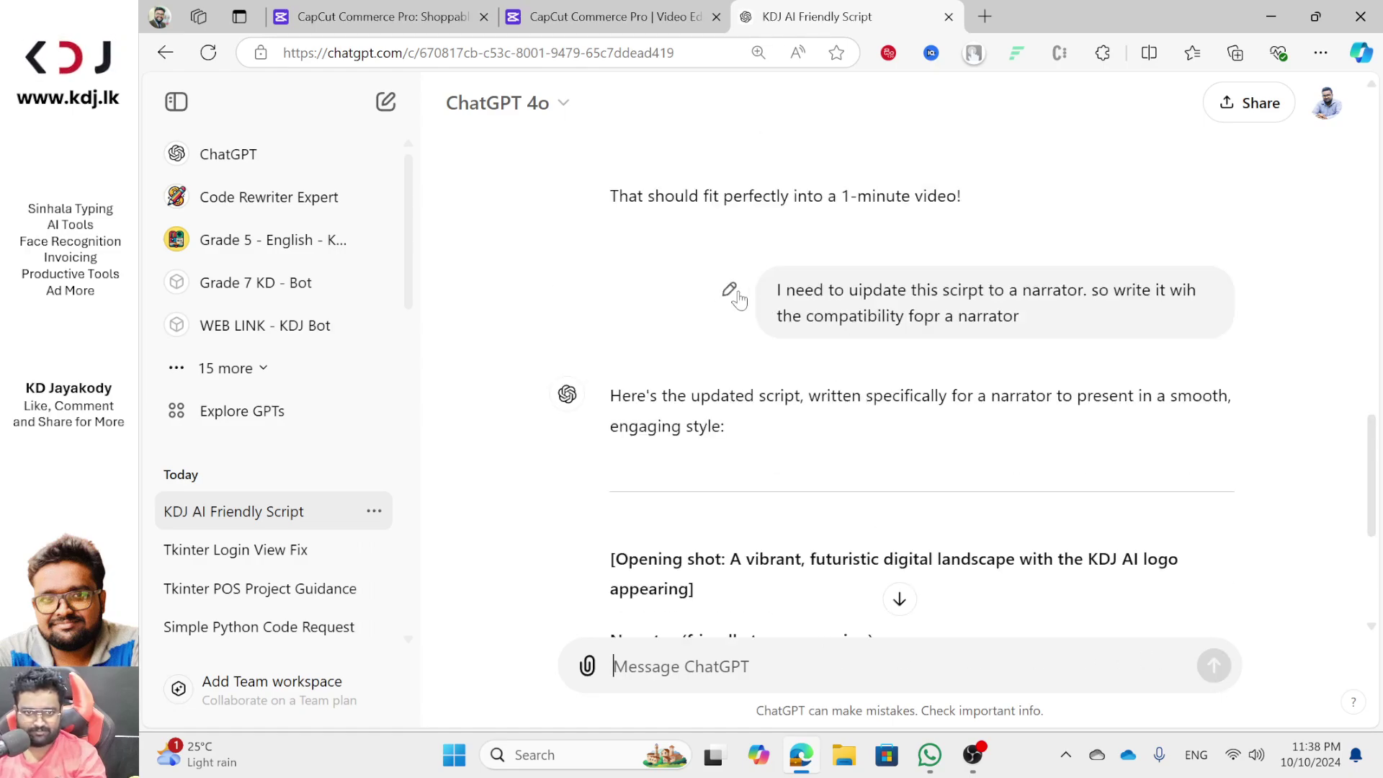
left_click(732, 291)
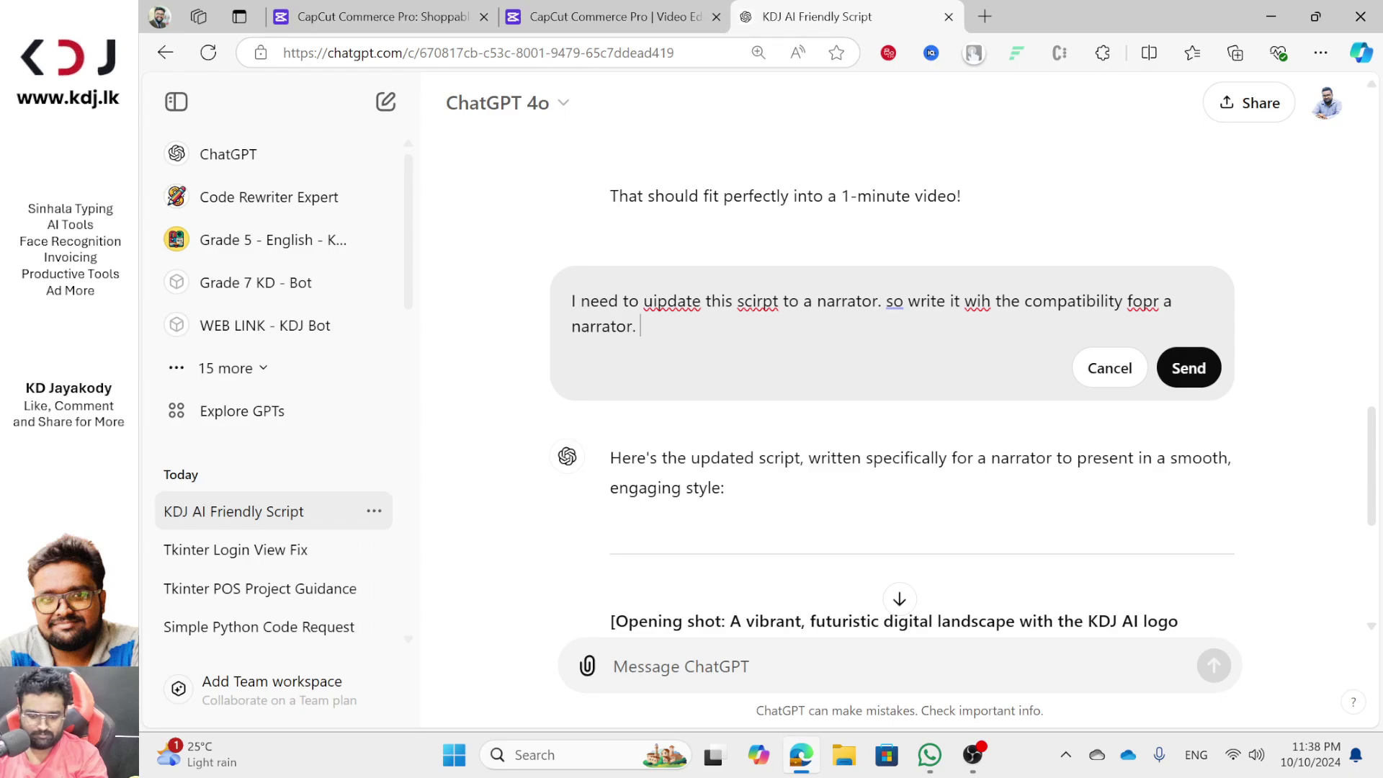
type("write in p")
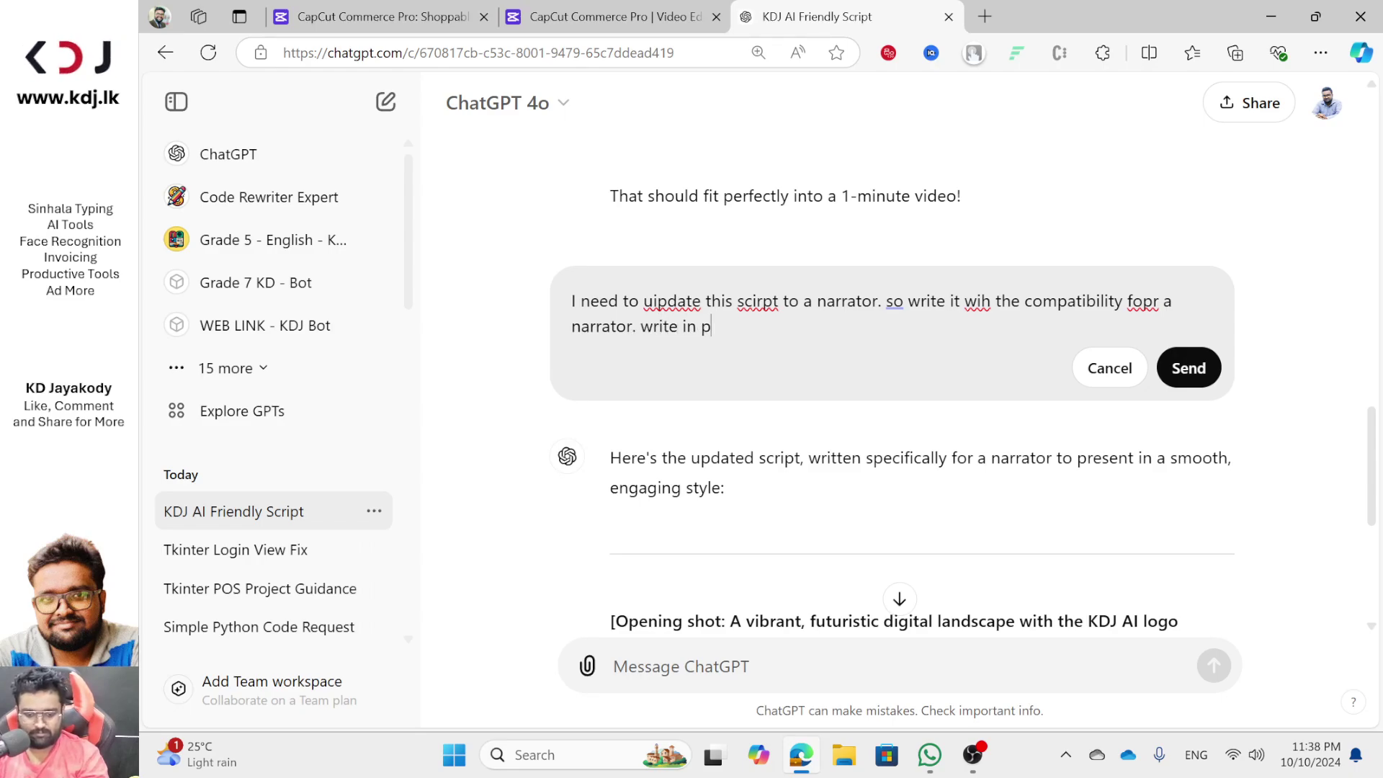
type("ara")
key("BackSpace")
key("BackSpace")
type("arapgraph ")
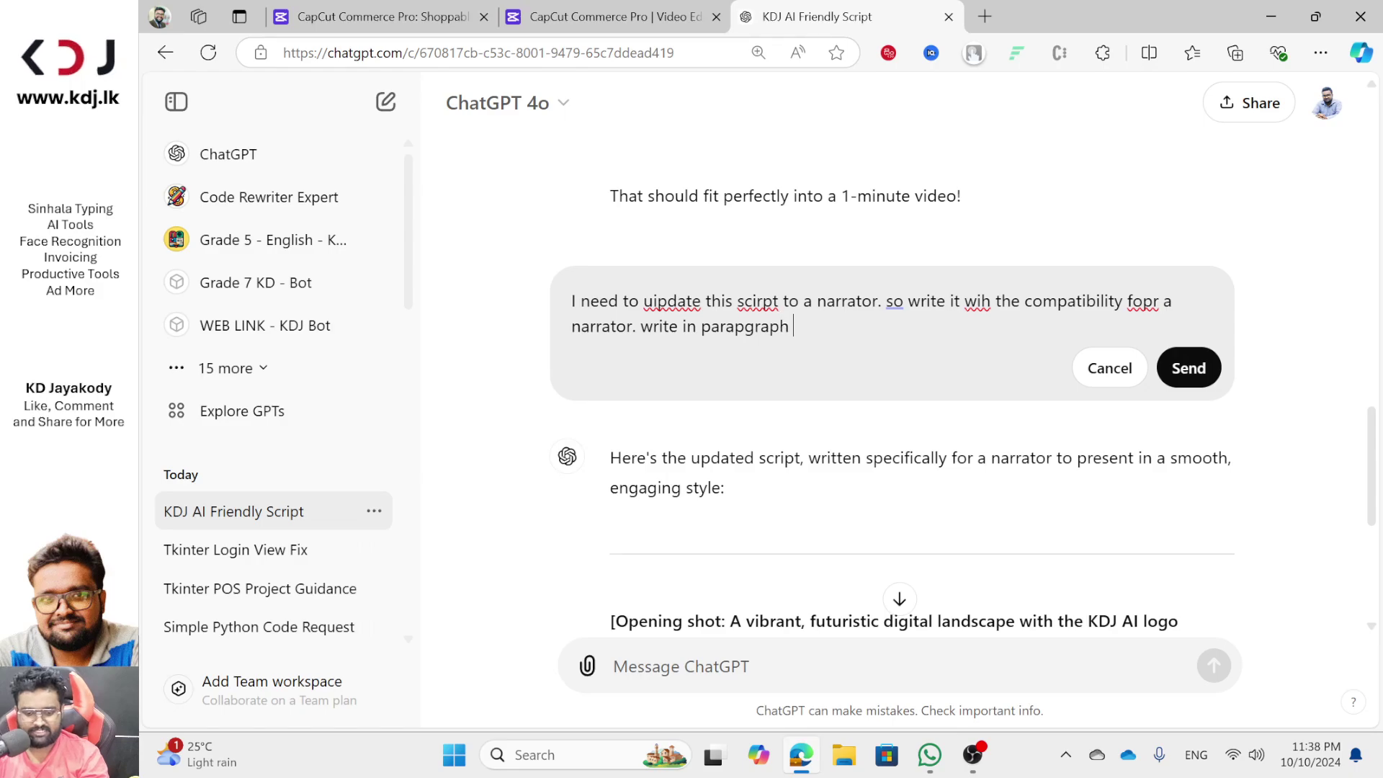
type("style without")
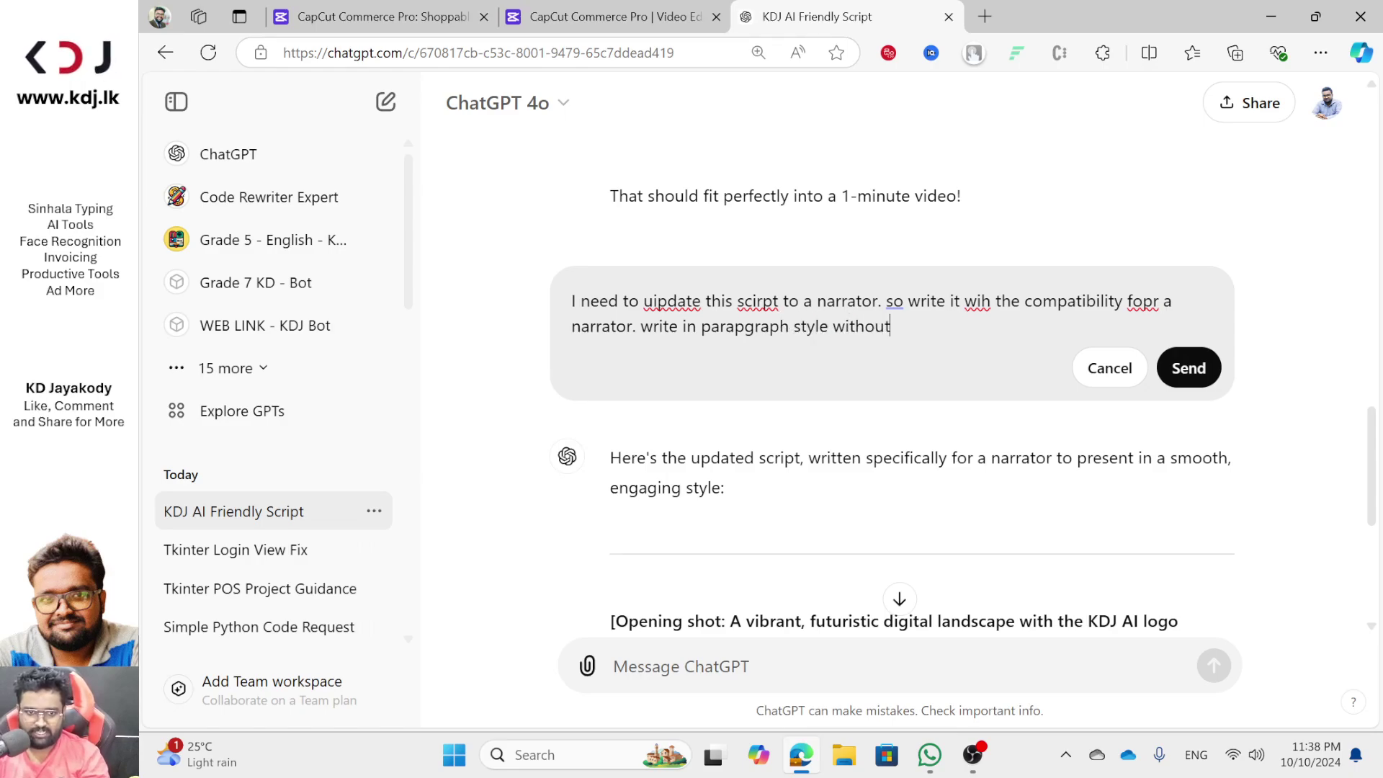
type(" showing ")
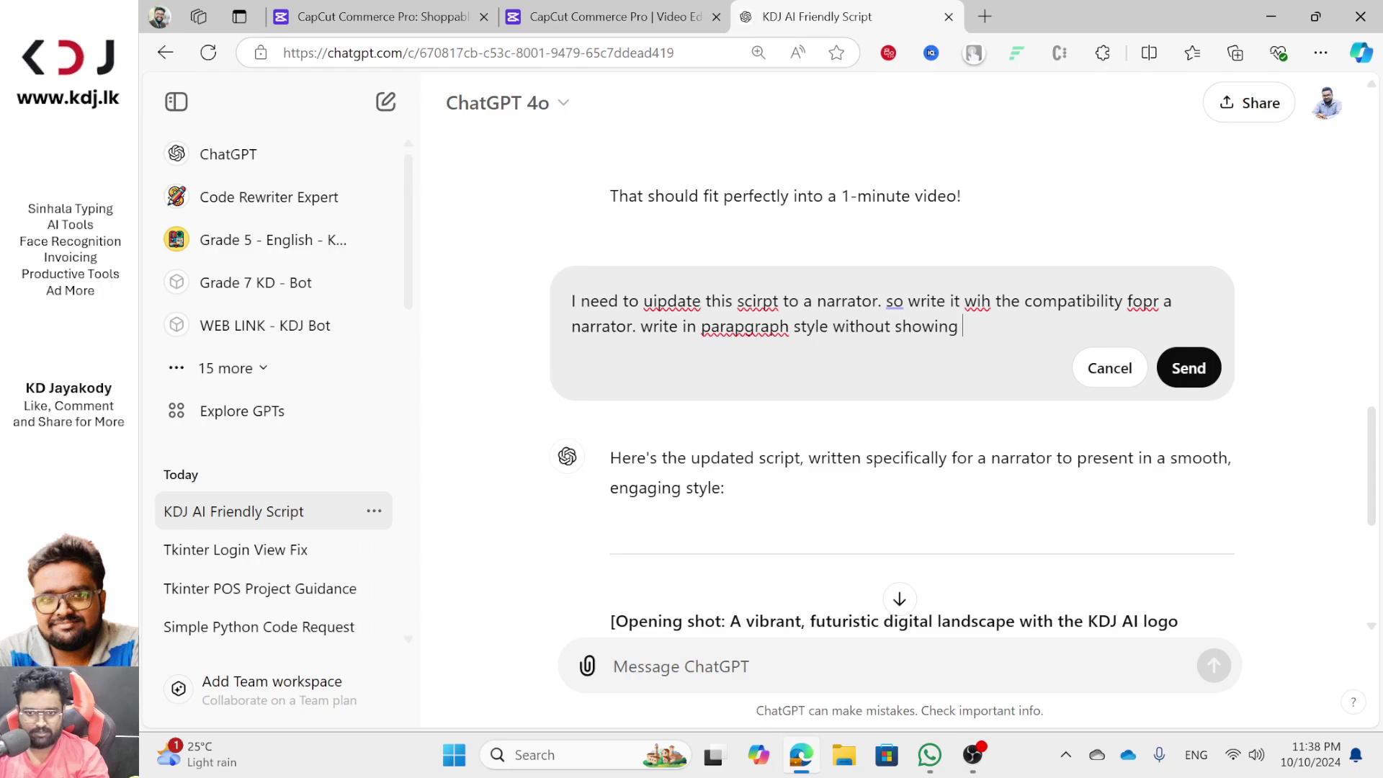
type("opning short")
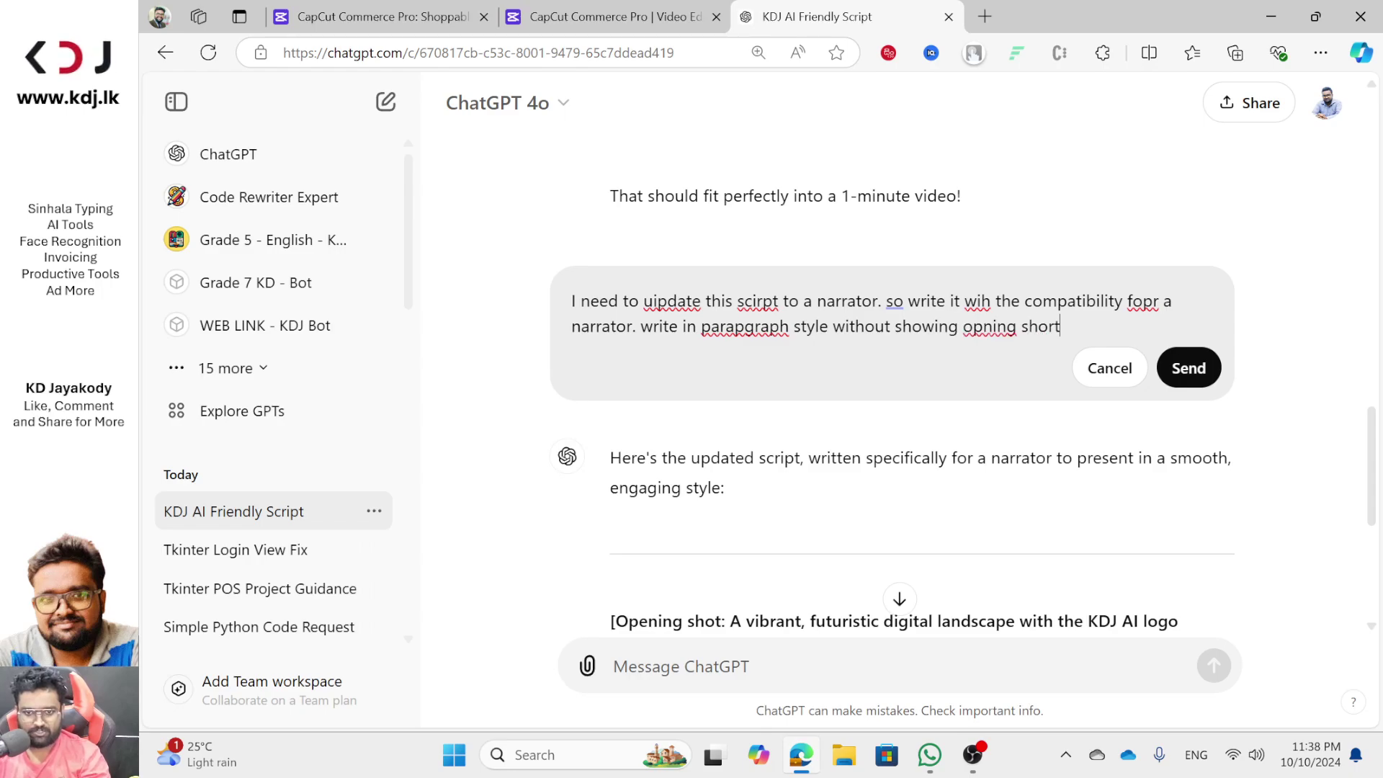
type(" and those")
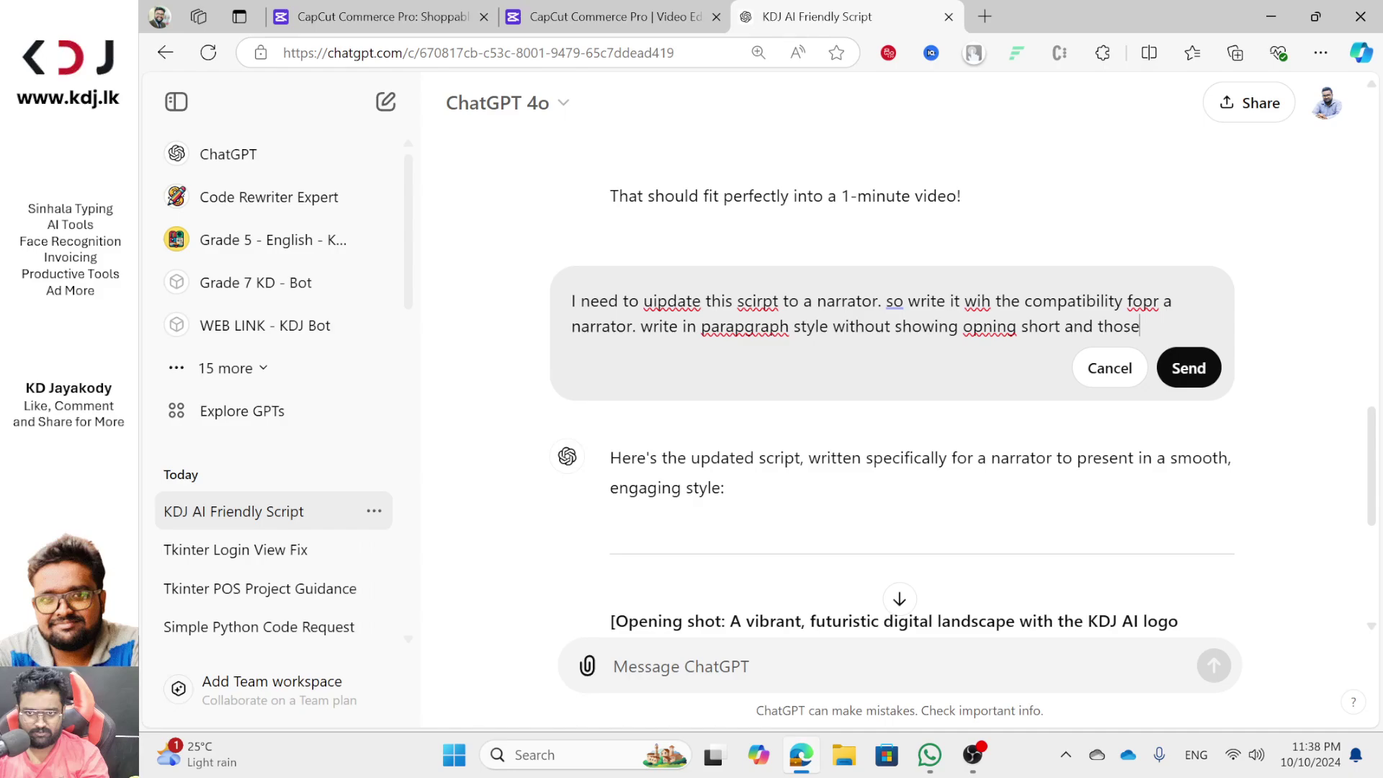
type(" stuff")
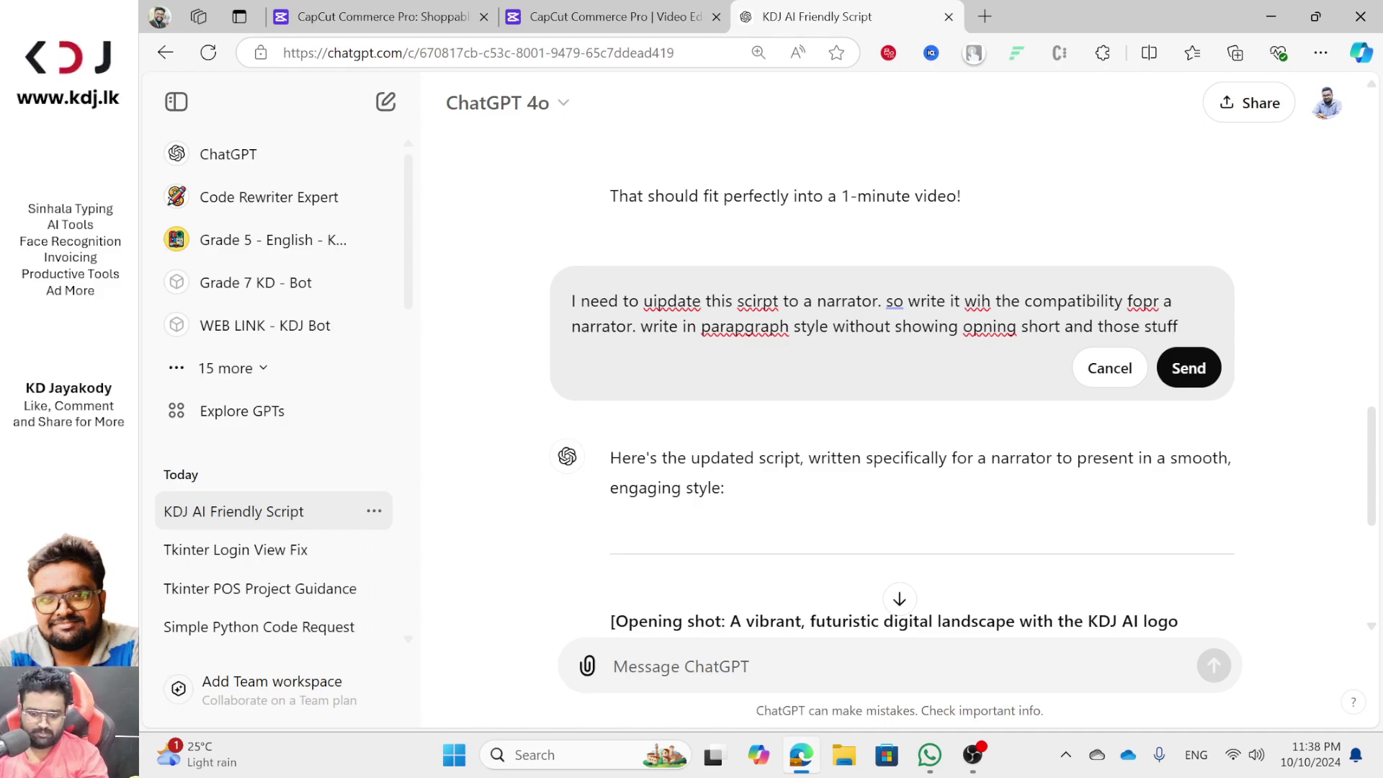
End the edited prompt with "just need the speech" and resend it
type(". just need s")
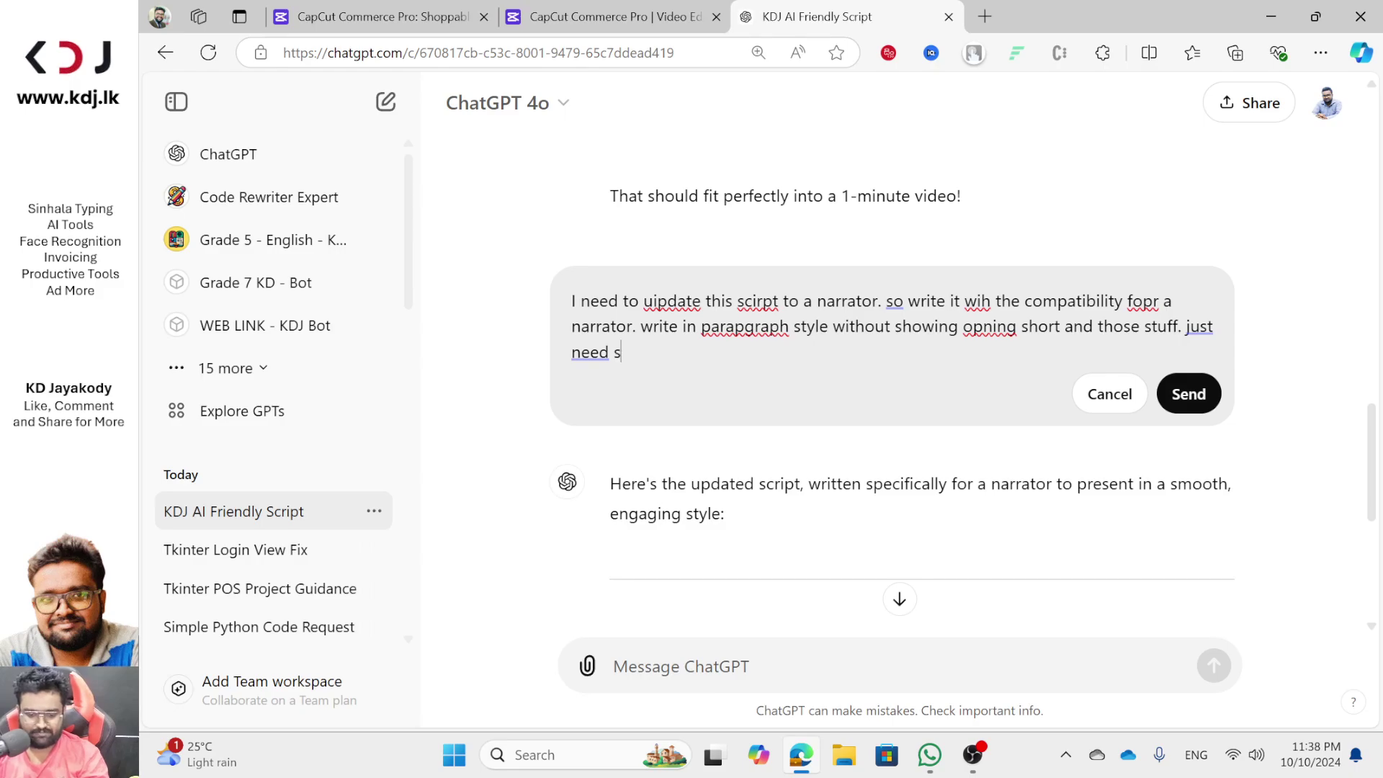
key("BackSpace")
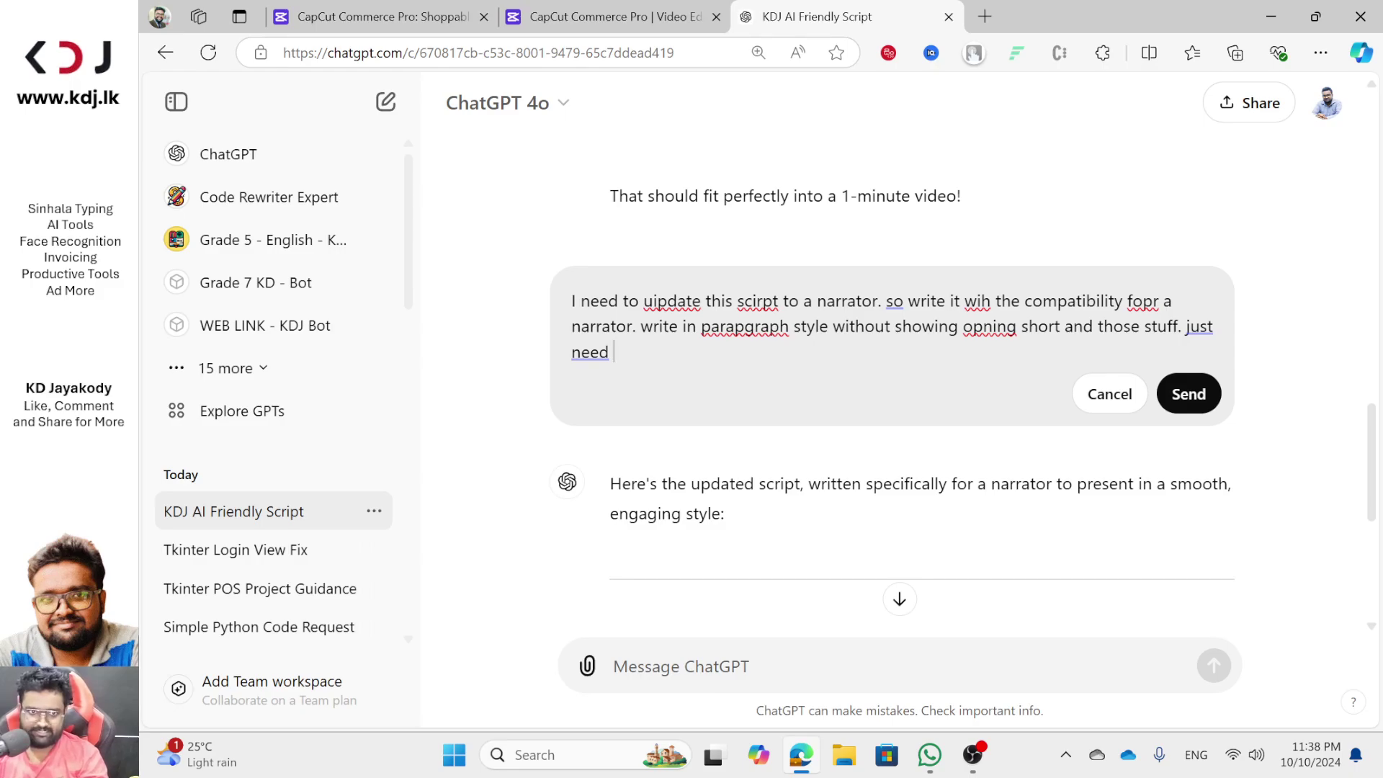
type("the speech")
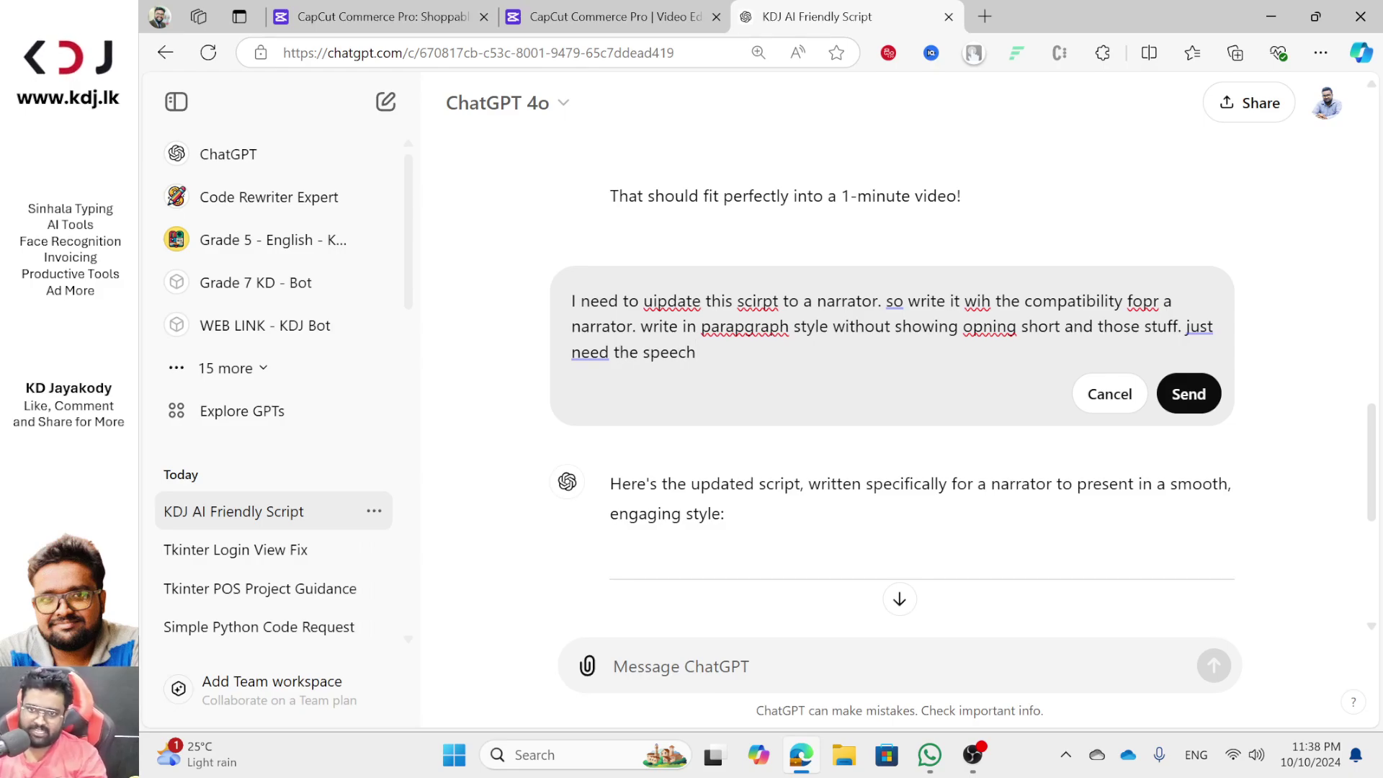
left_click(1207, 392)
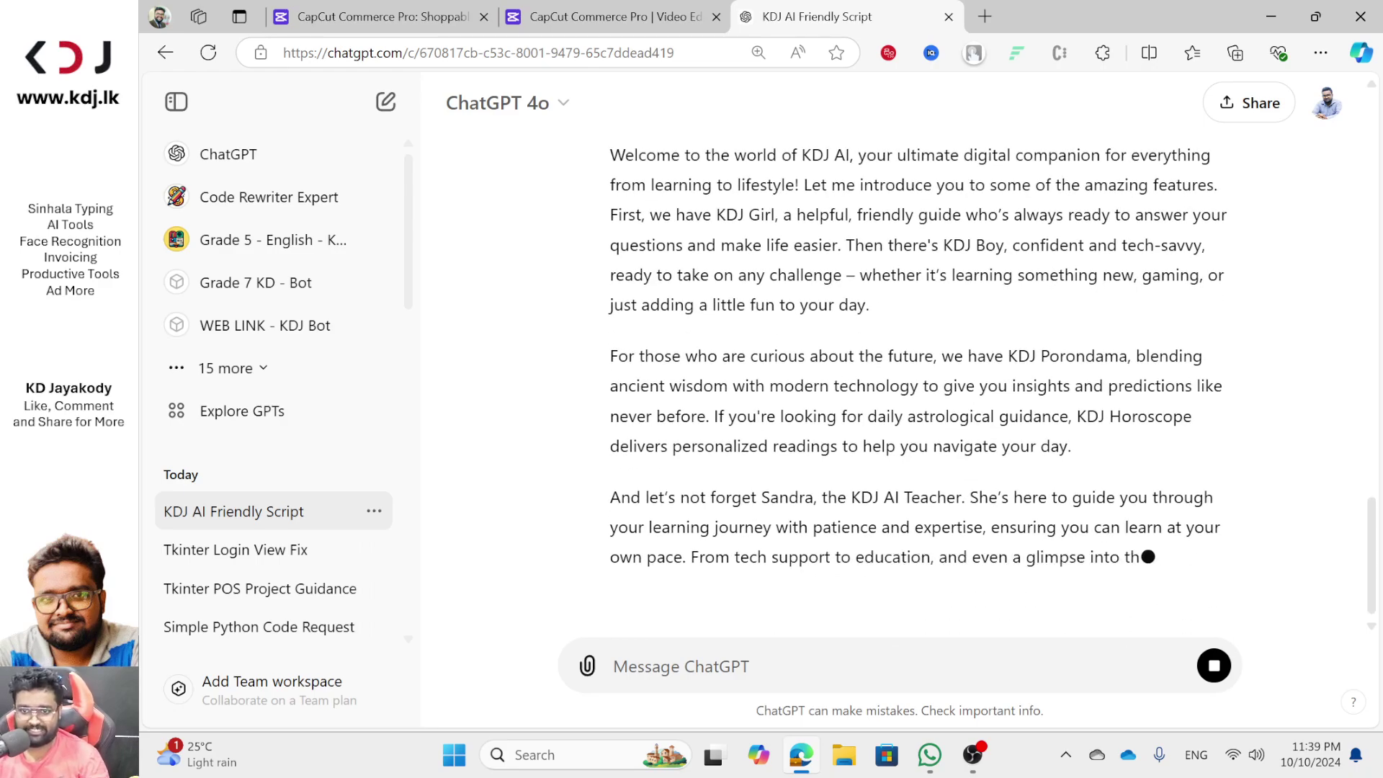
Copy the whole generated speech, from "Welcome to the world of KDJ AI" to "empowering your digital world!", and switch to the CapCut video editor
scroll(612, 382, "up", 2)
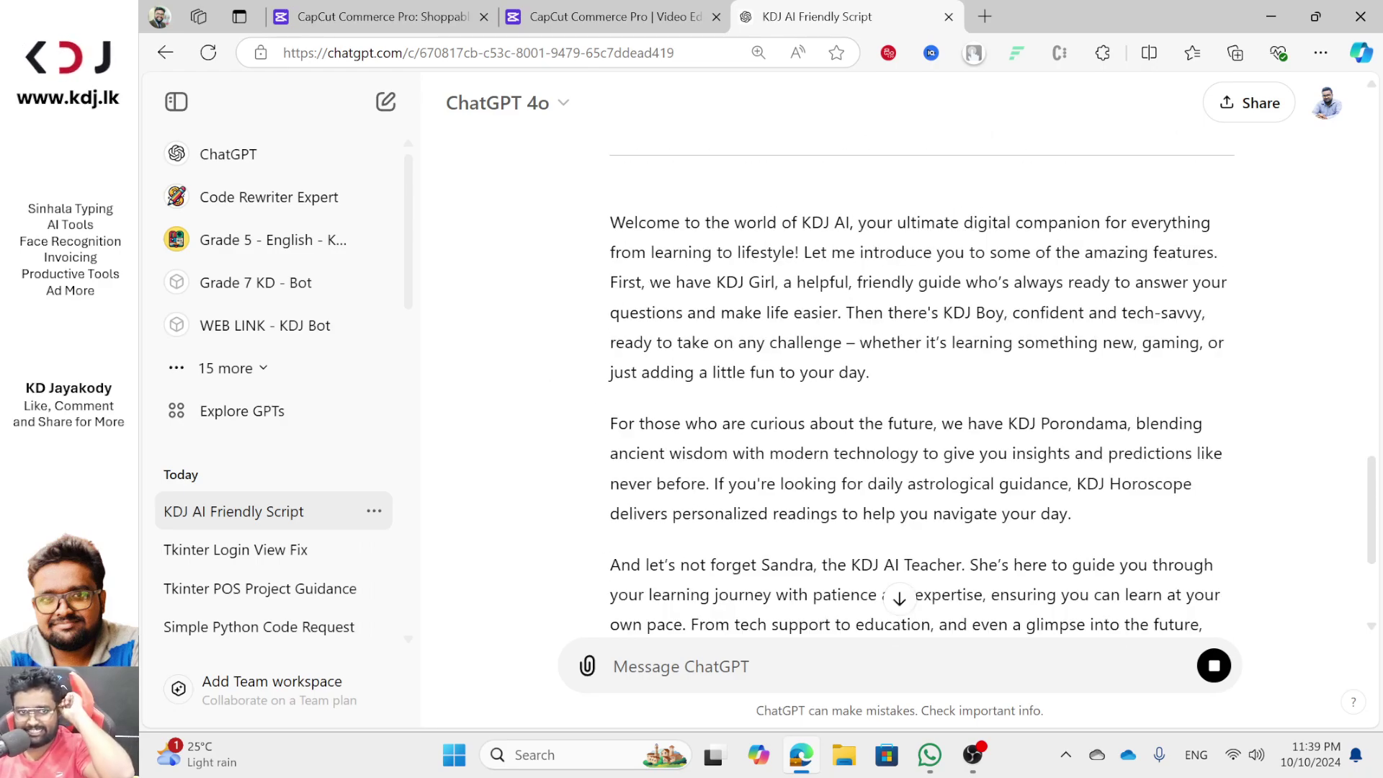
left_click_drag(610, 222, 1020, 537)
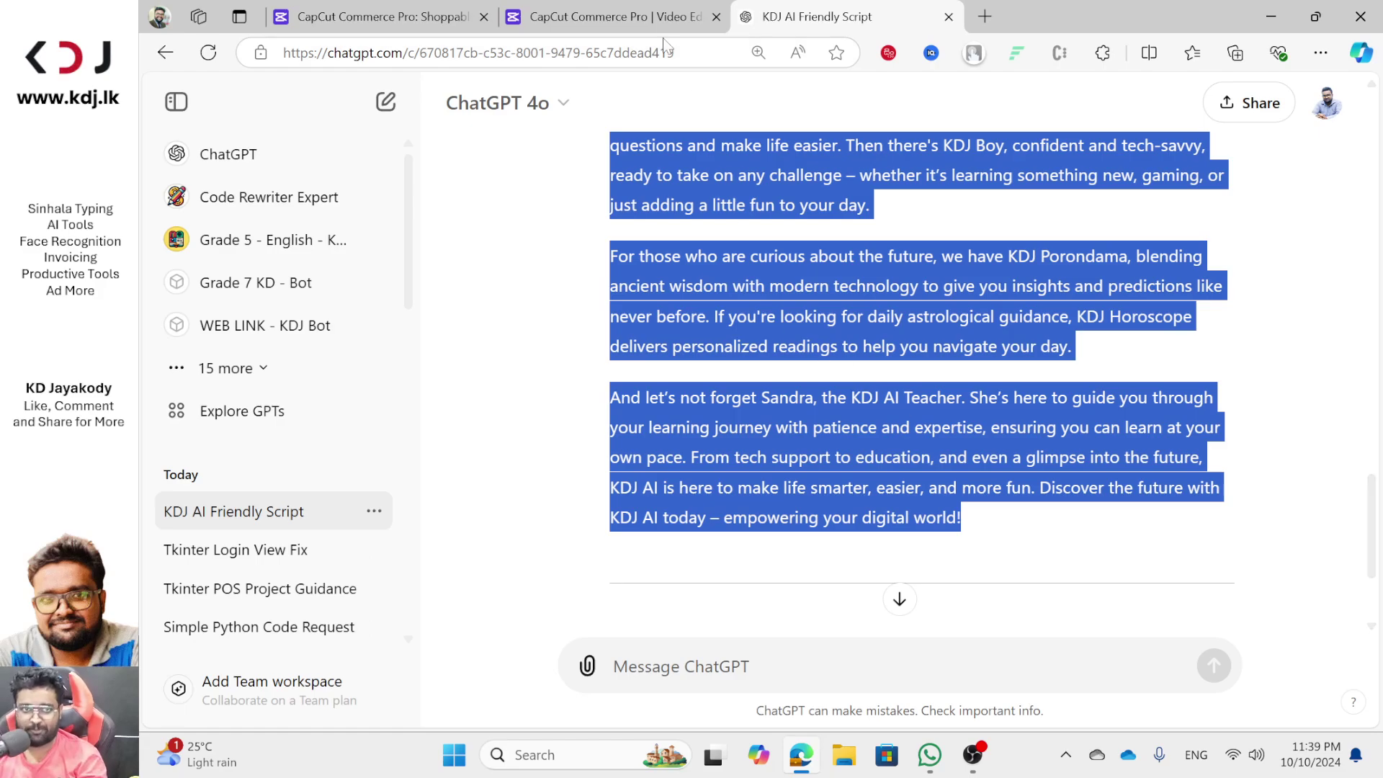
left_click(651, 14)
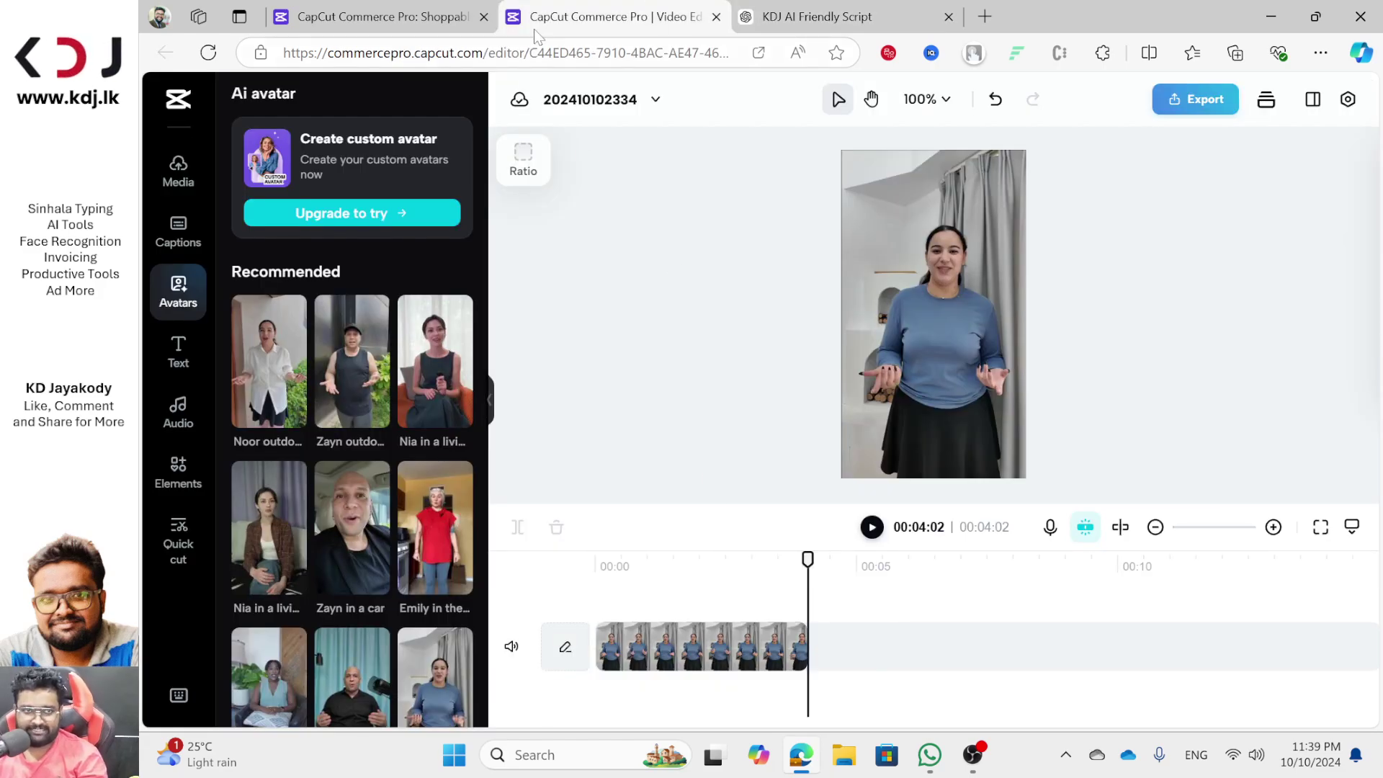
Select the avatar clip on the timeline and replace its narration text with the copied KDJ AI speech
left_click(736, 667)
left_click(717, 599)
left_click(685, 380)
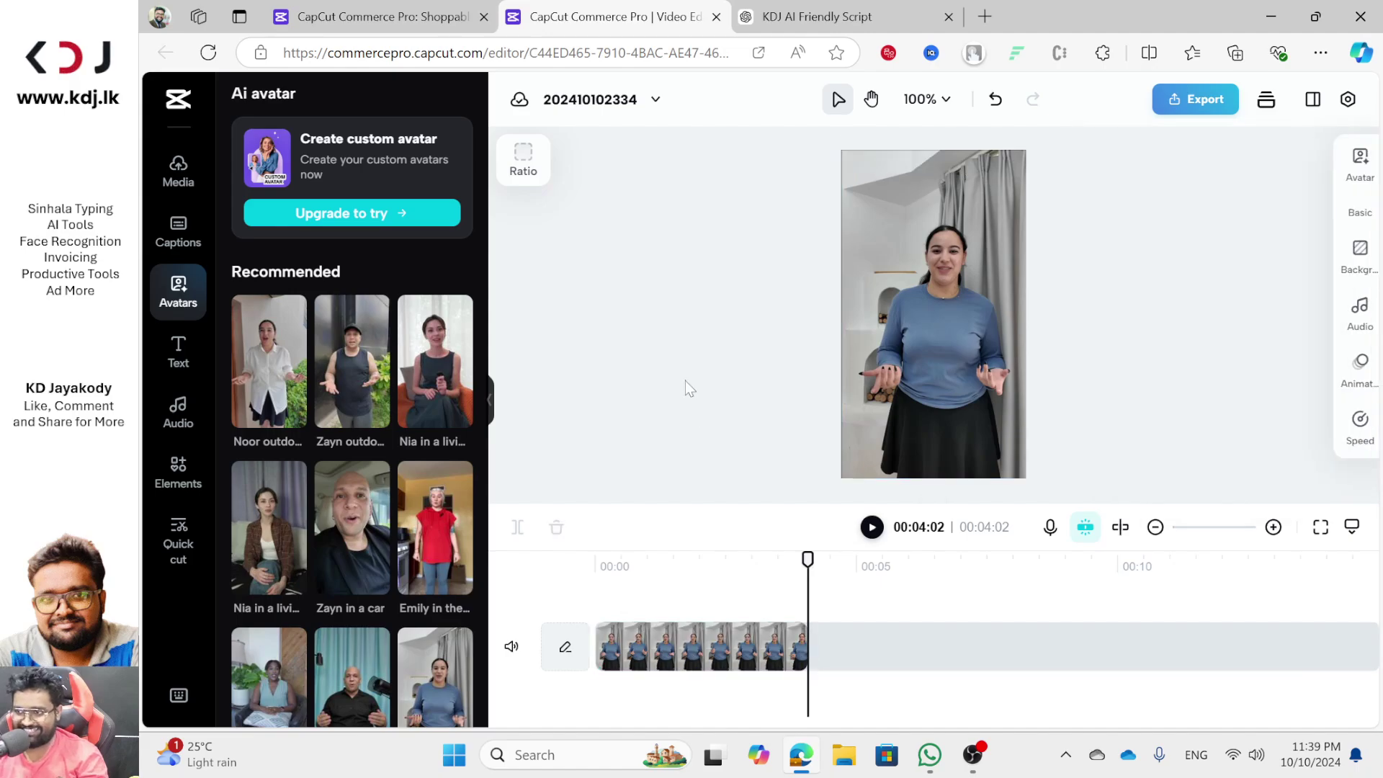
left_click(691, 646)
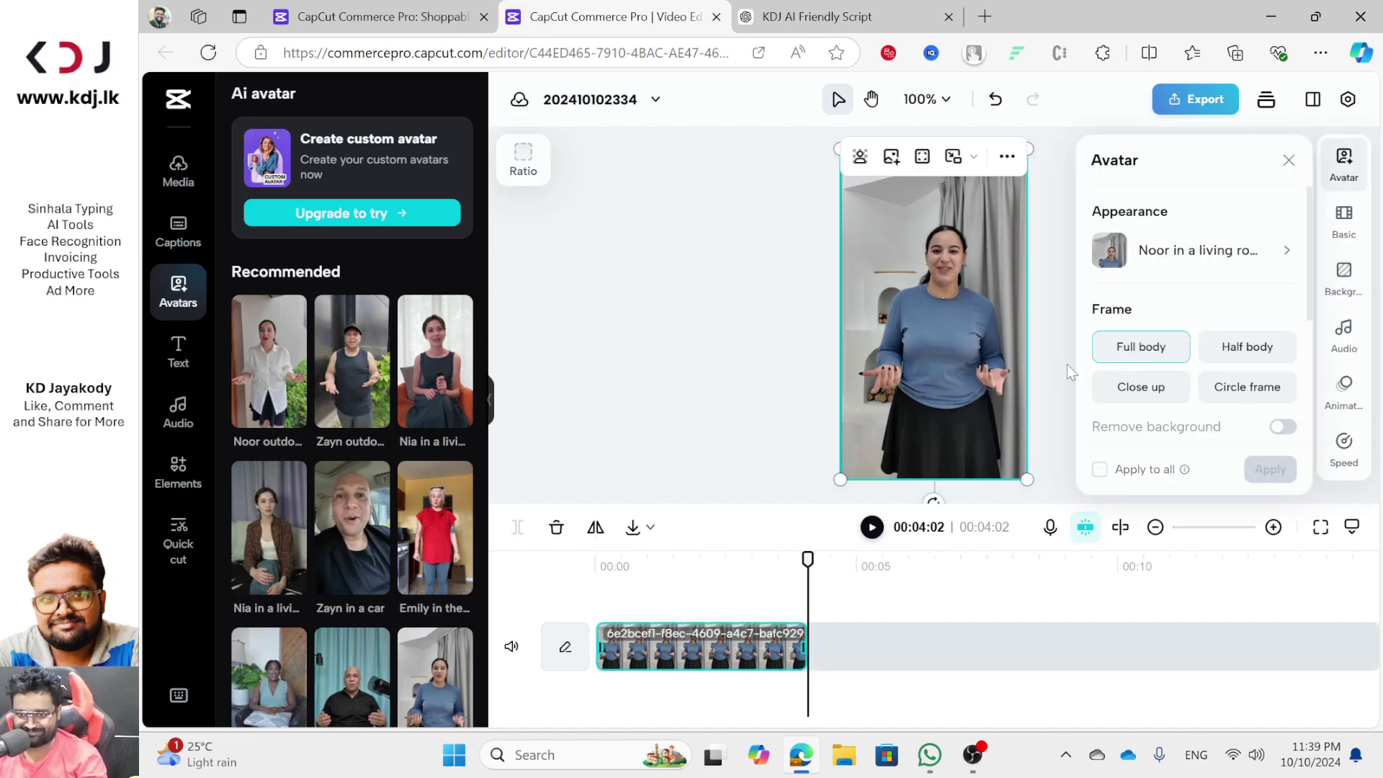
scroll(1188, 324, "down", 1)
scroll(1188, 324, "up", 1)
scroll(1188, 324, "down", 2)
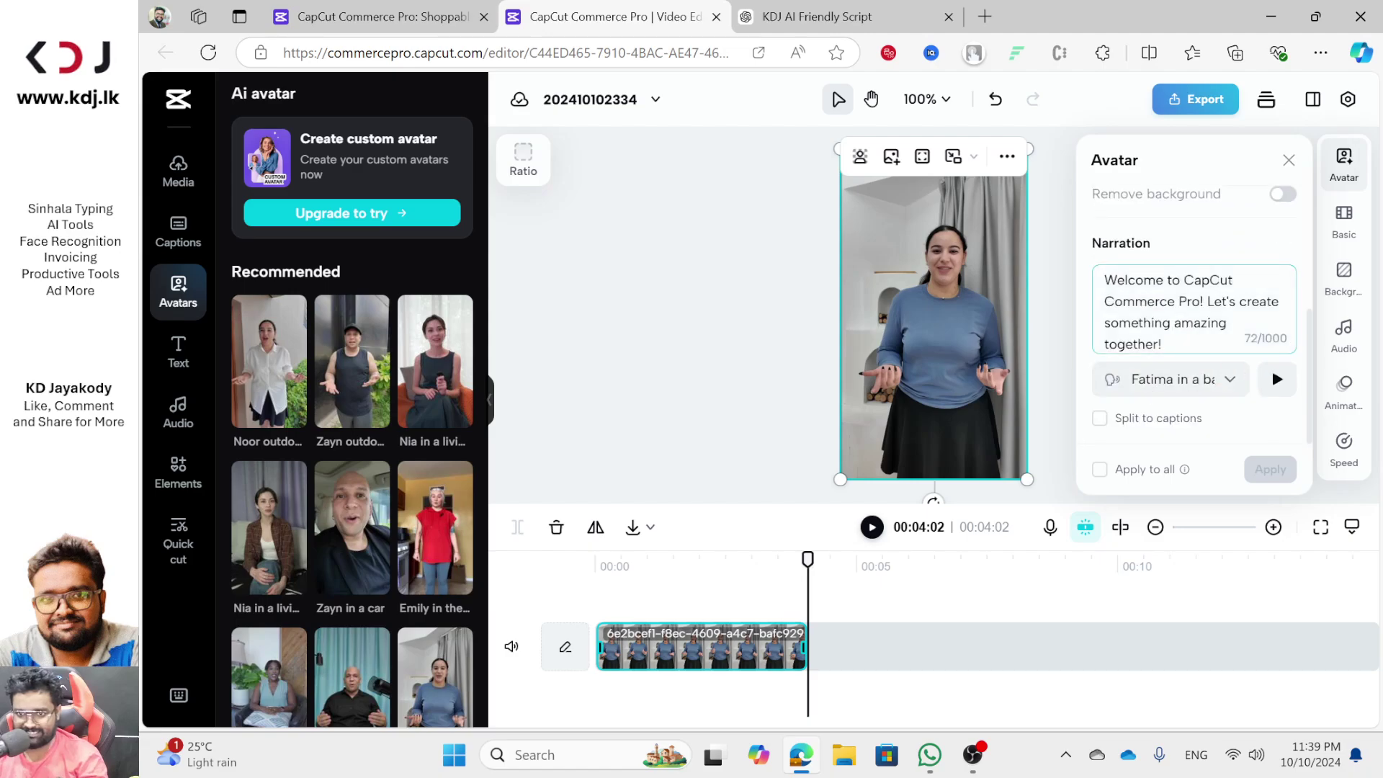
left_click(1208, 323)
key("ctrl+a")
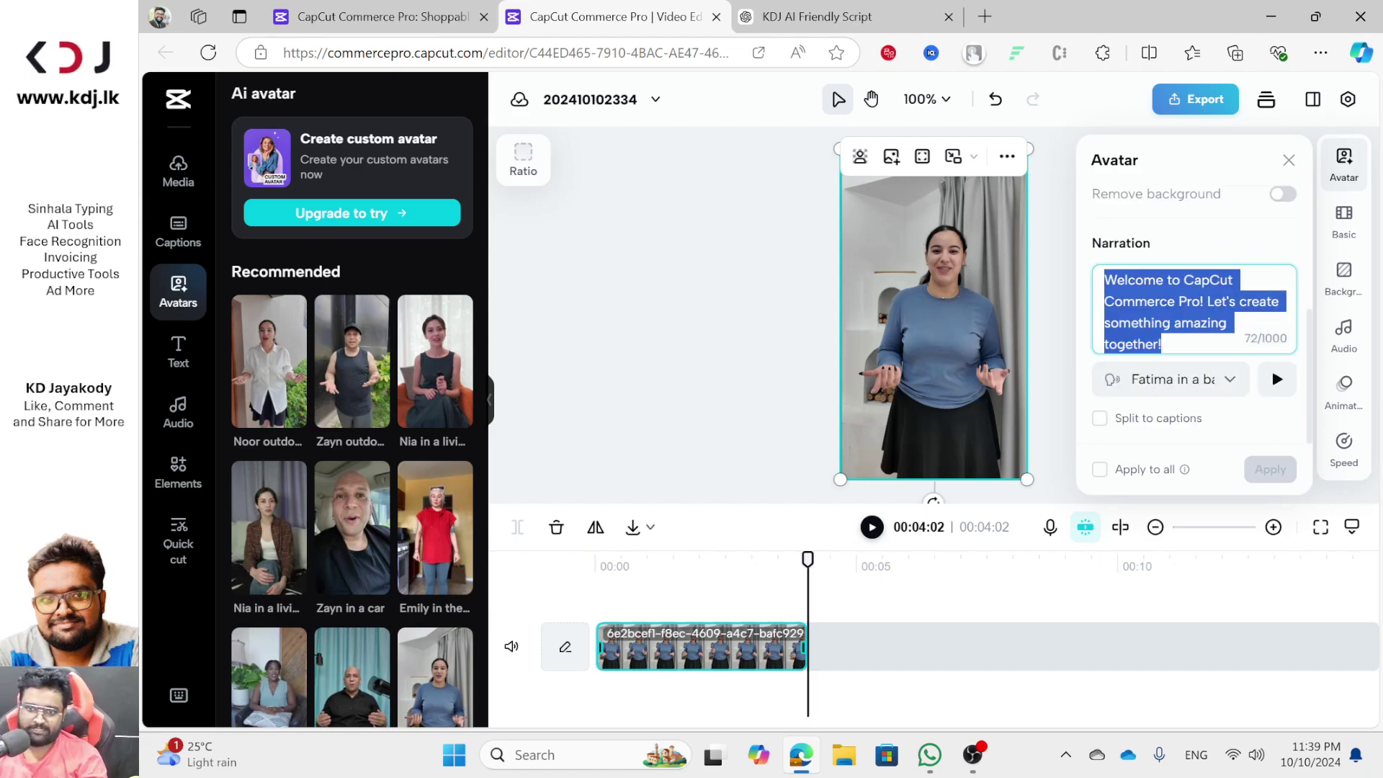
key("BackSpace")
key("ctrl+v")
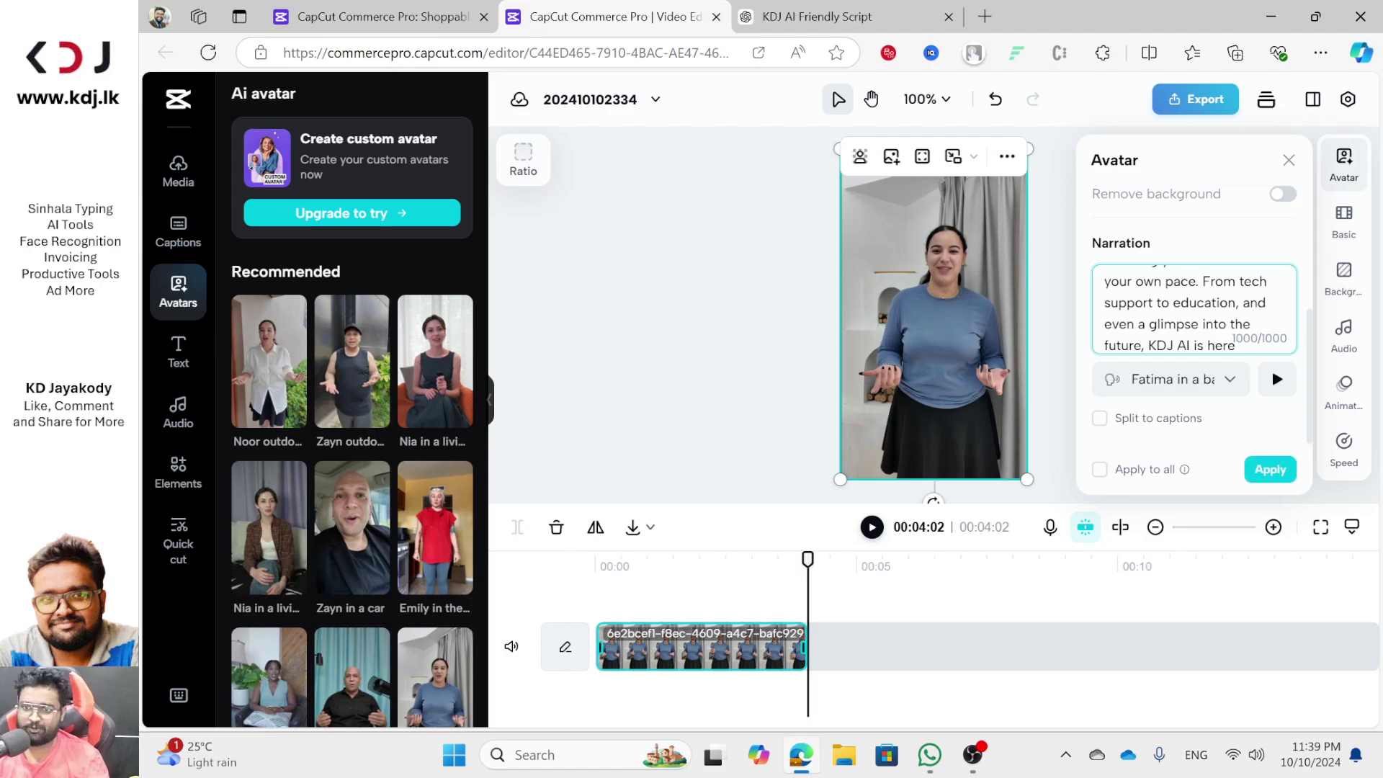
Compare where the pasted narration ends with the full speech in ChatGPT, finishing on the ChatGPT page
key("ctrl+Tab")
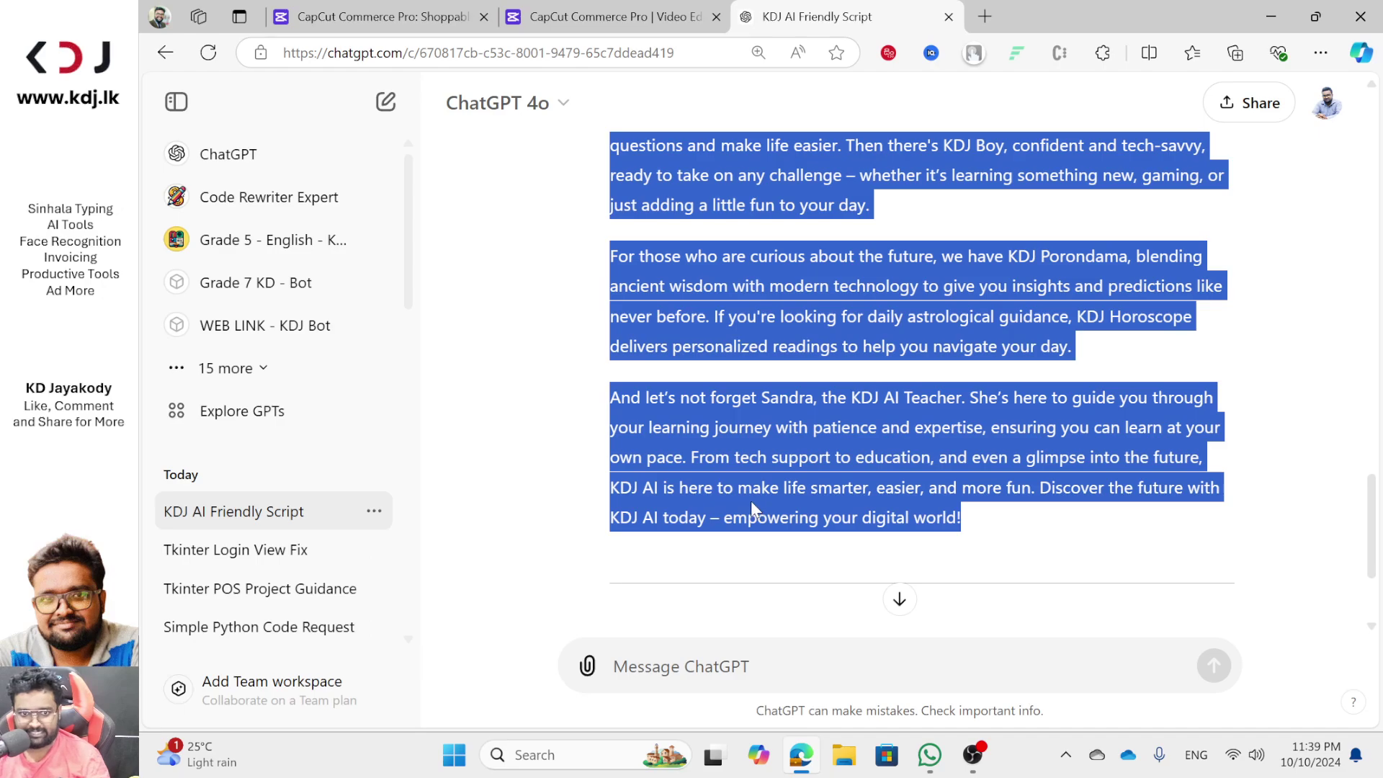
key("ctrl+shift+Tab")
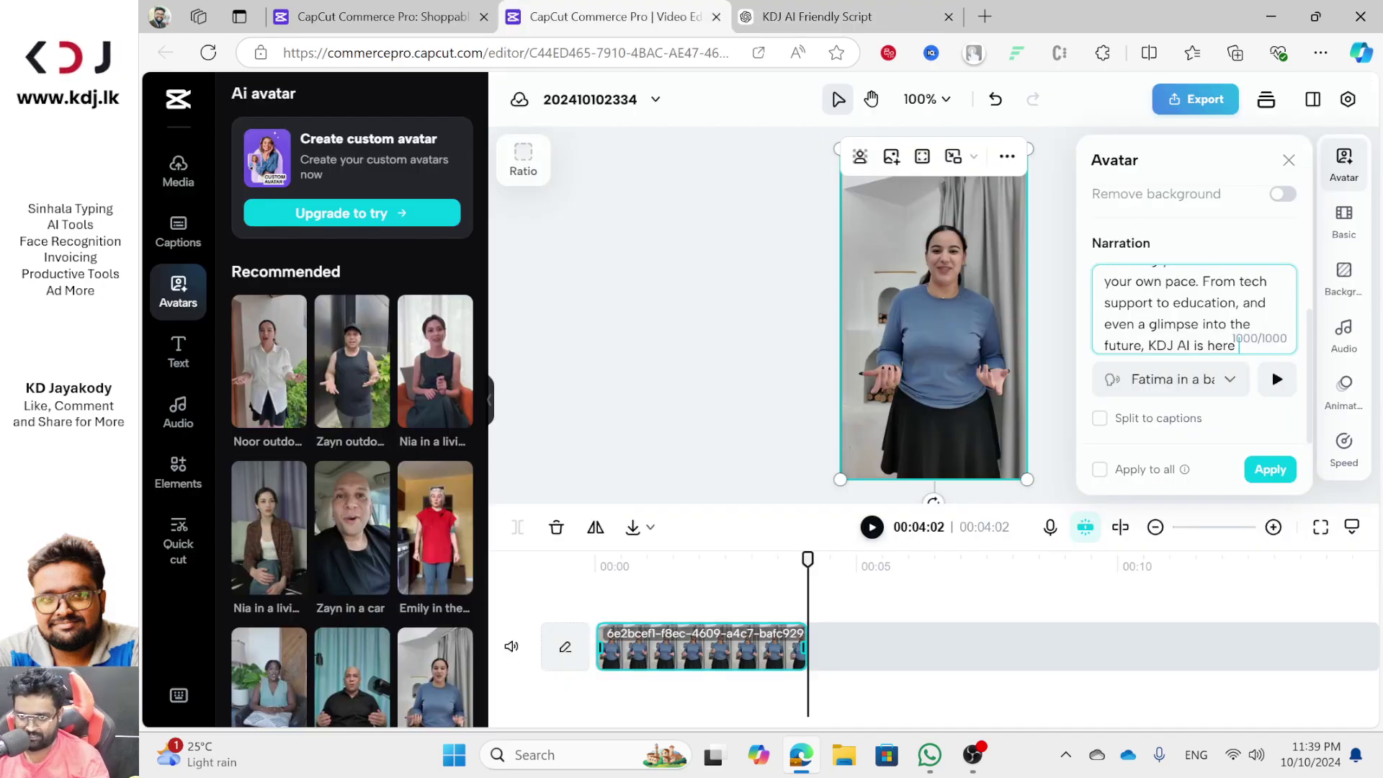
left_click(828, 16)
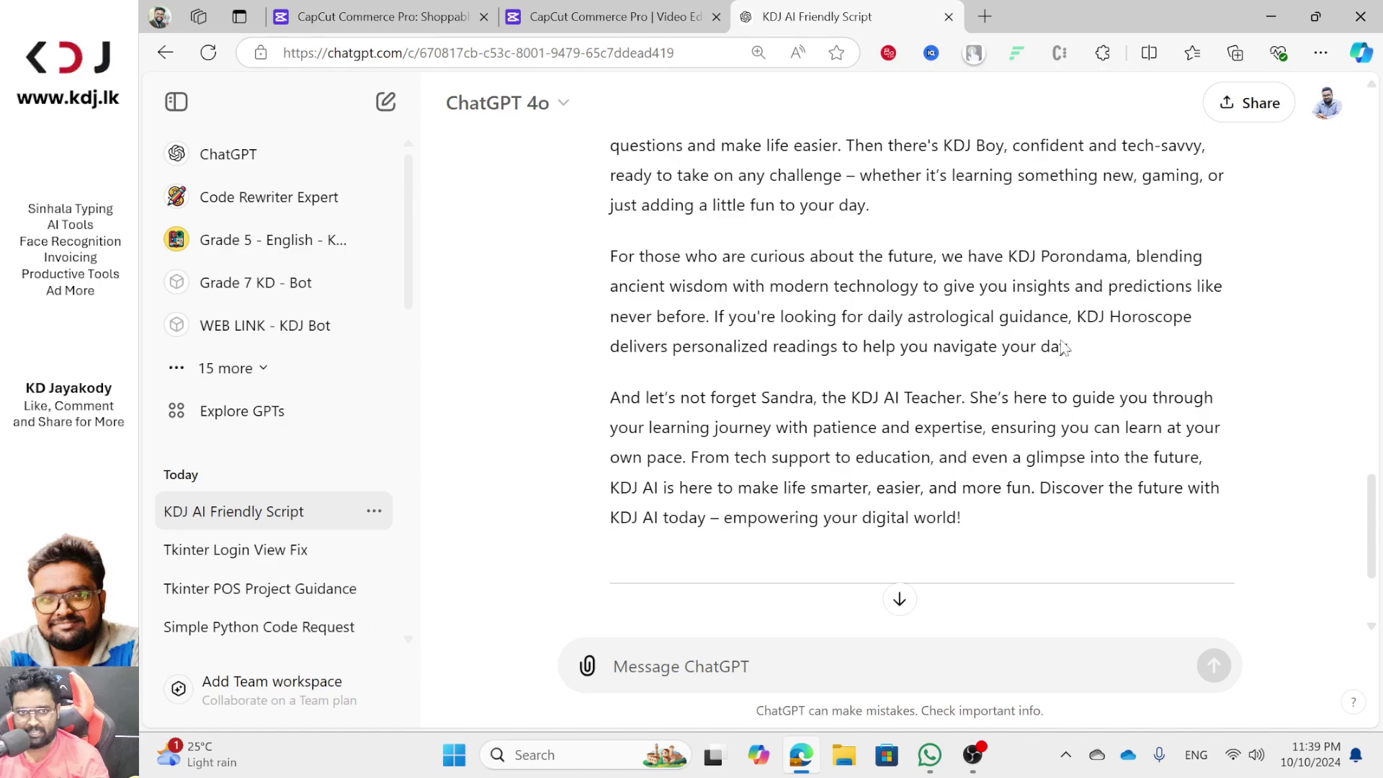
Copy the speech's opening, from "Welcome to the world of KDJ AI" to "make life easier.", and switch to the CapCut video editor
left_click_drag(1071, 348, 610, 247)
scroll(625, 175, "up", 3)
left_click(929, 408)
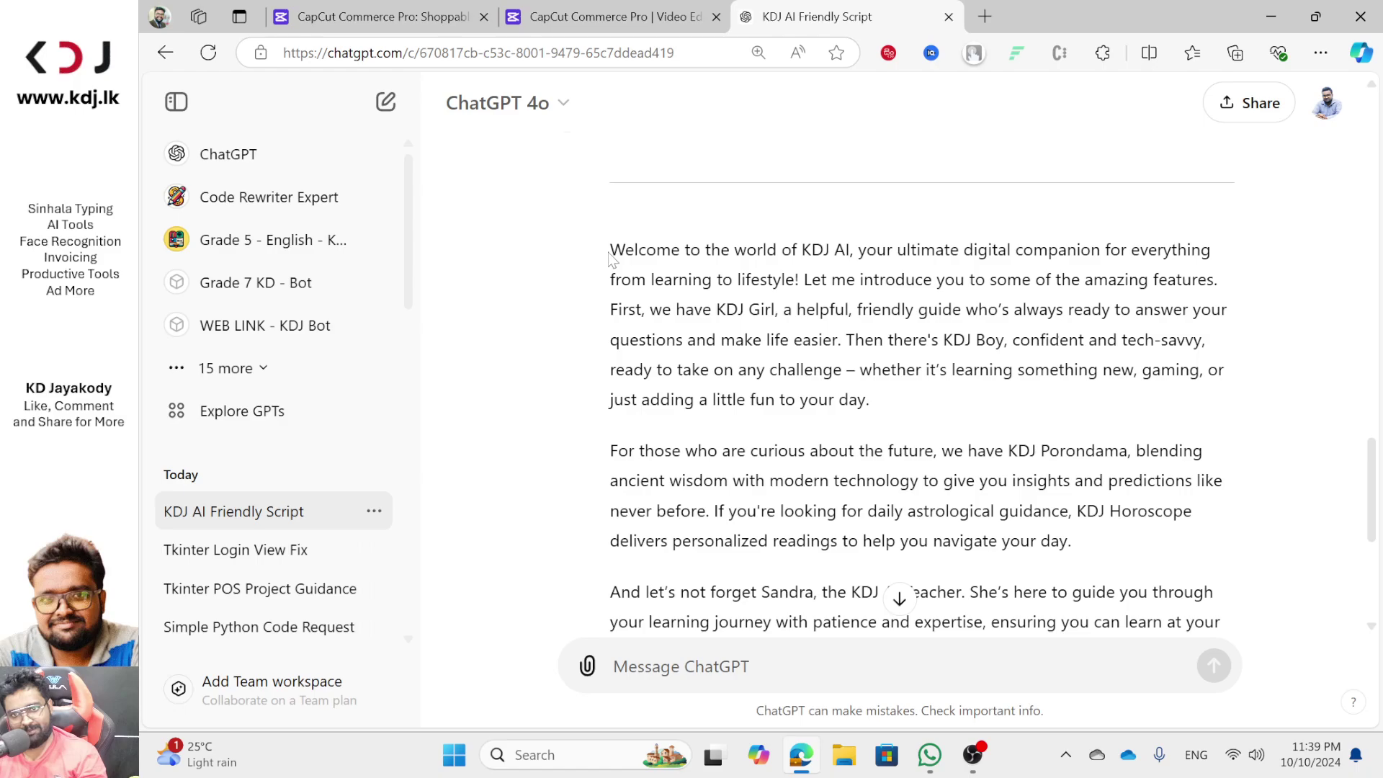
left_click_drag(610, 249, 849, 334)
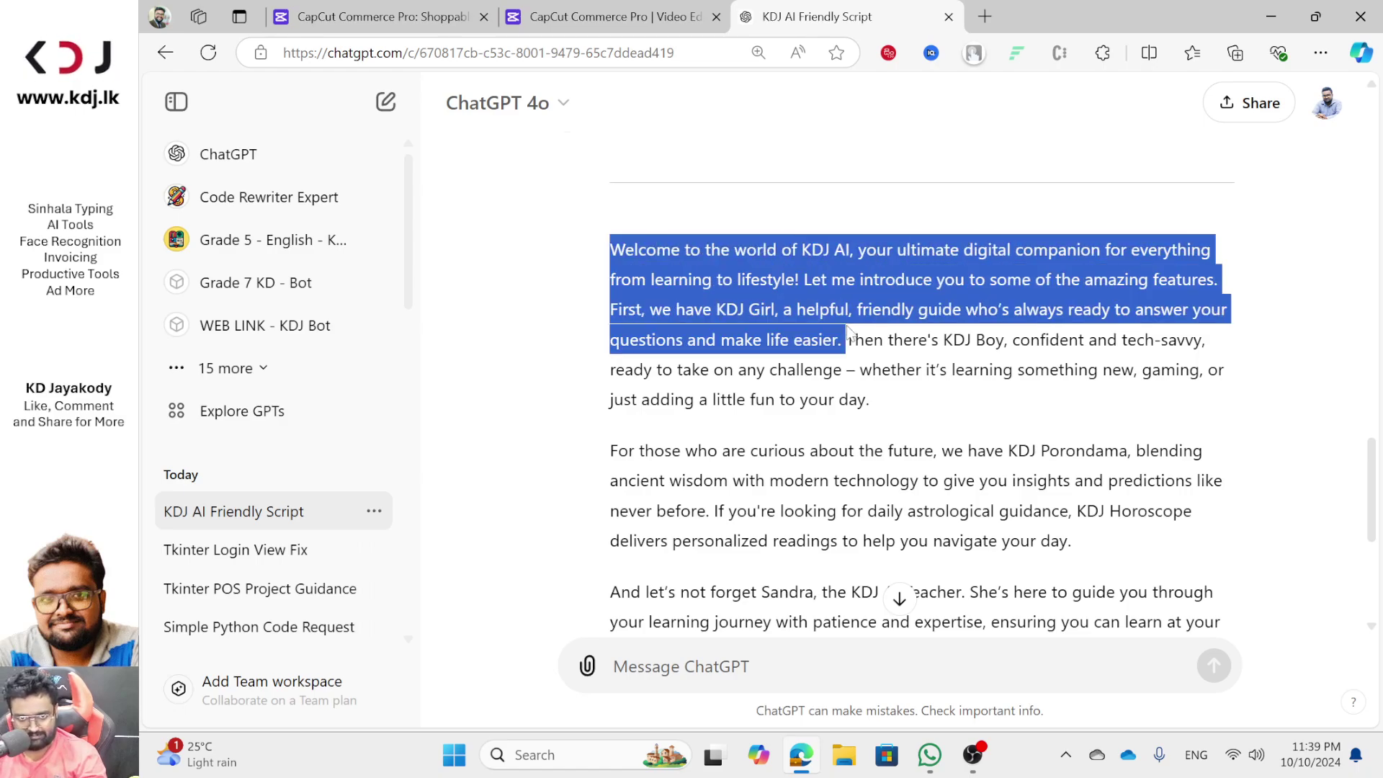
key("ctrl+shift+Tab")
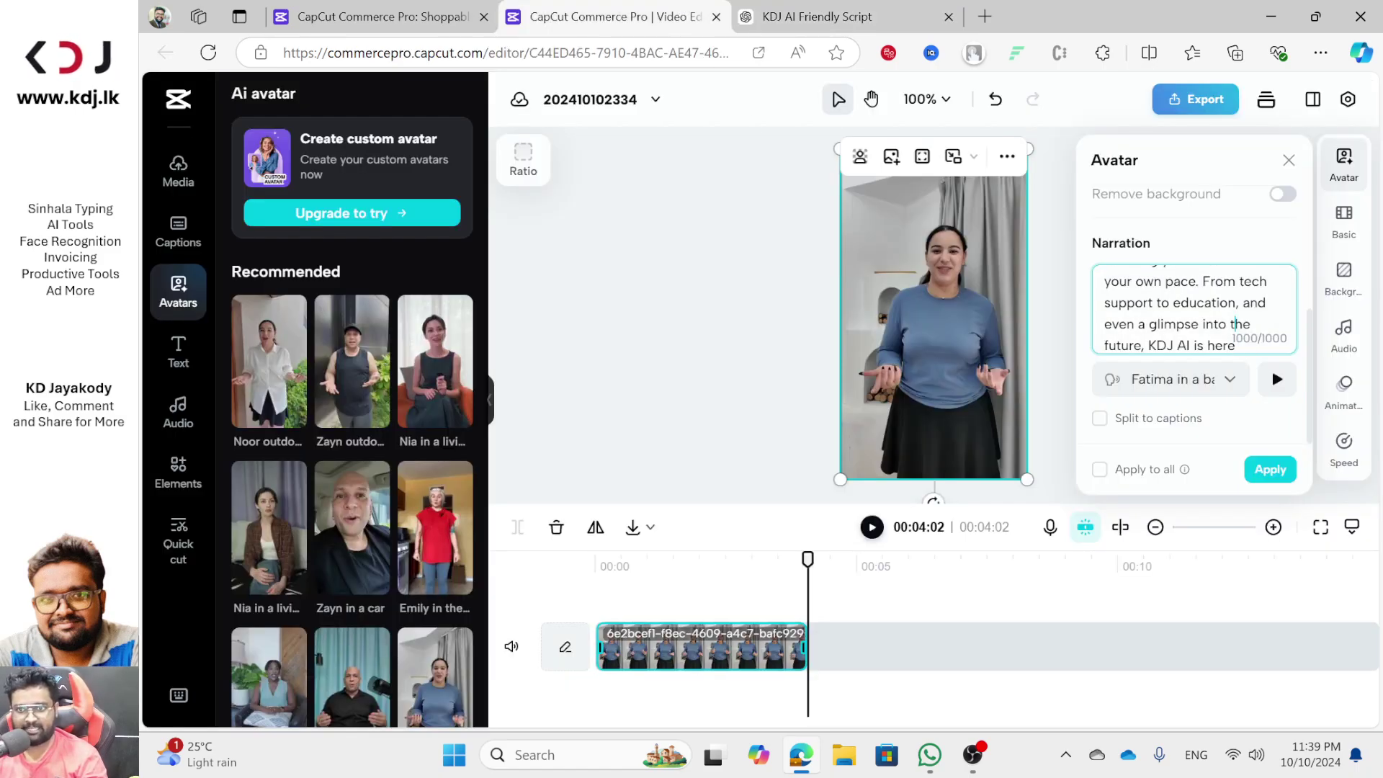
Replace the avatar clip's whole narration with the copied excerpt and apply it, finishing on the ChatGPT page
key("ctrl+a")
key("ctrl+v")
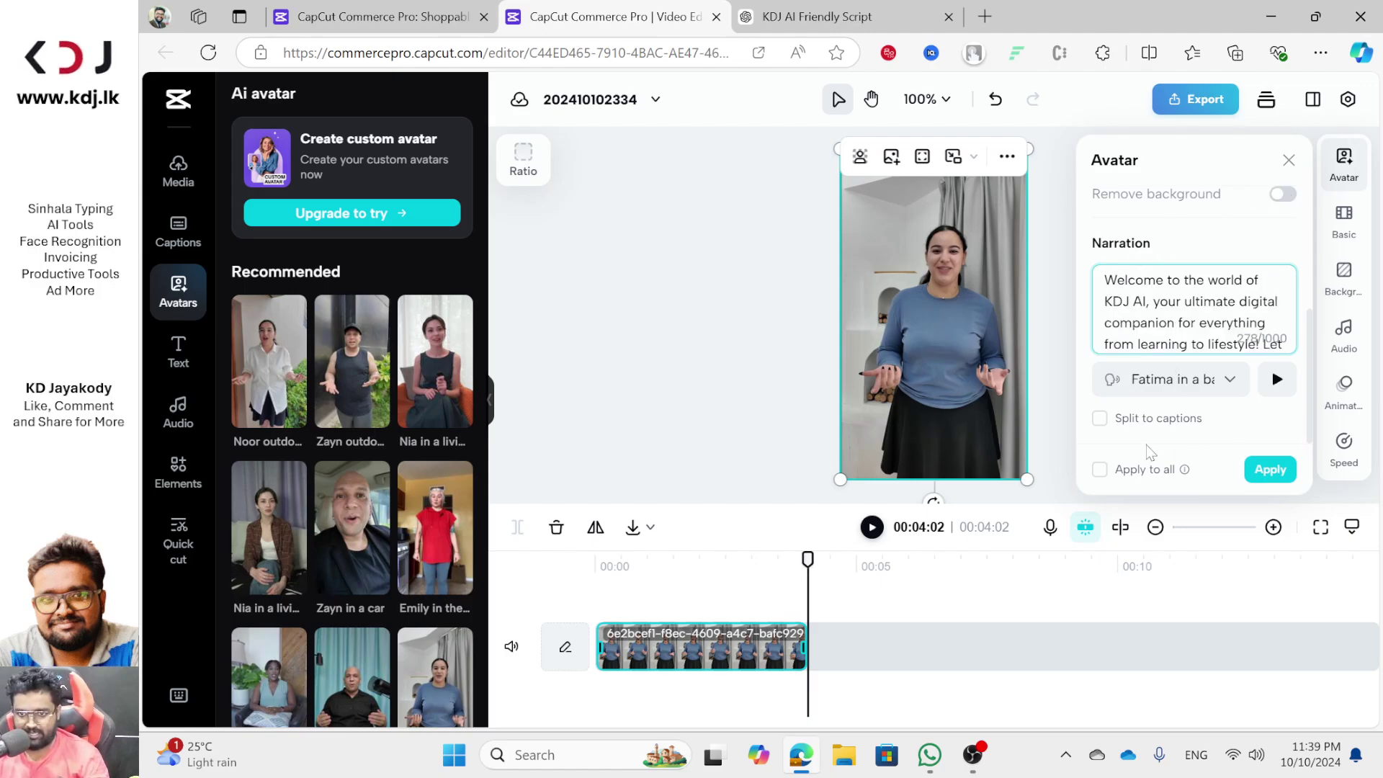
left_click(1270, 470)
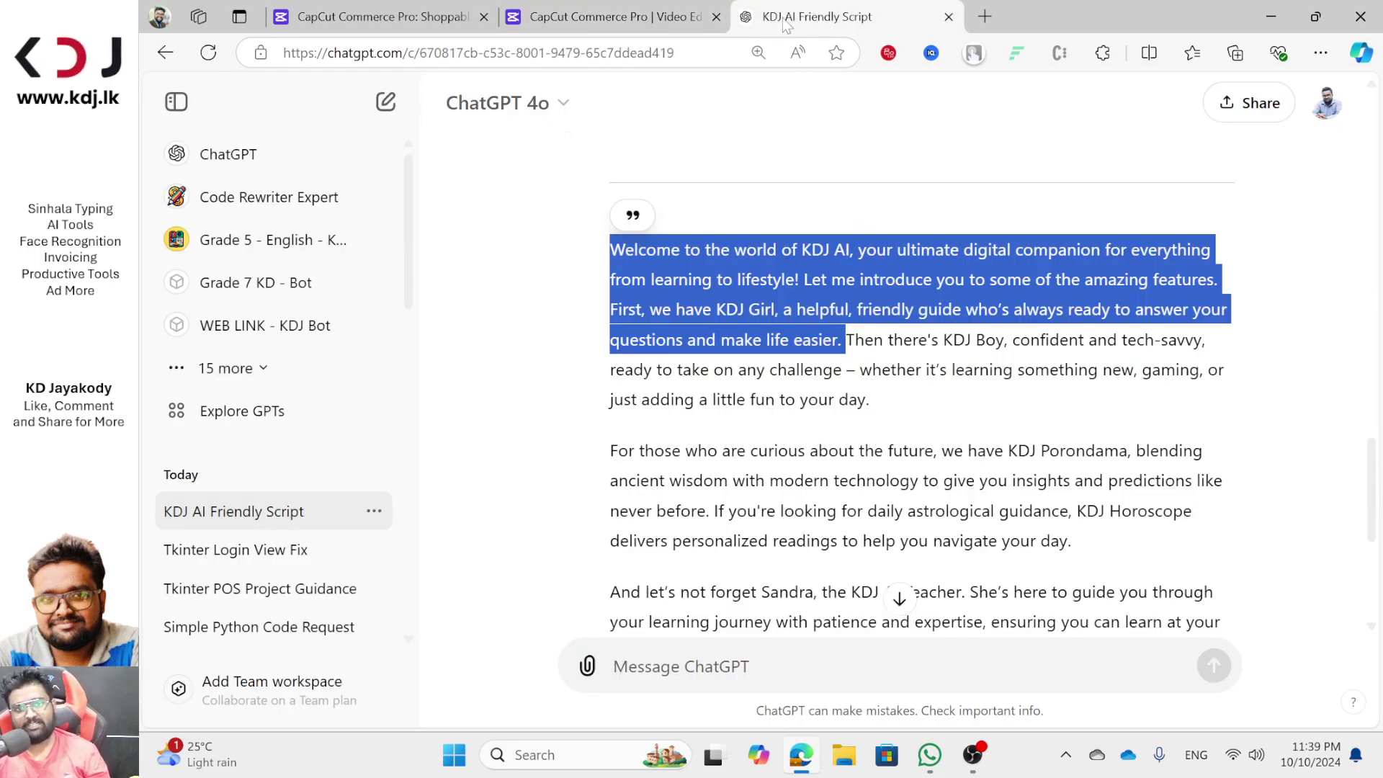
left_click(822, 16)
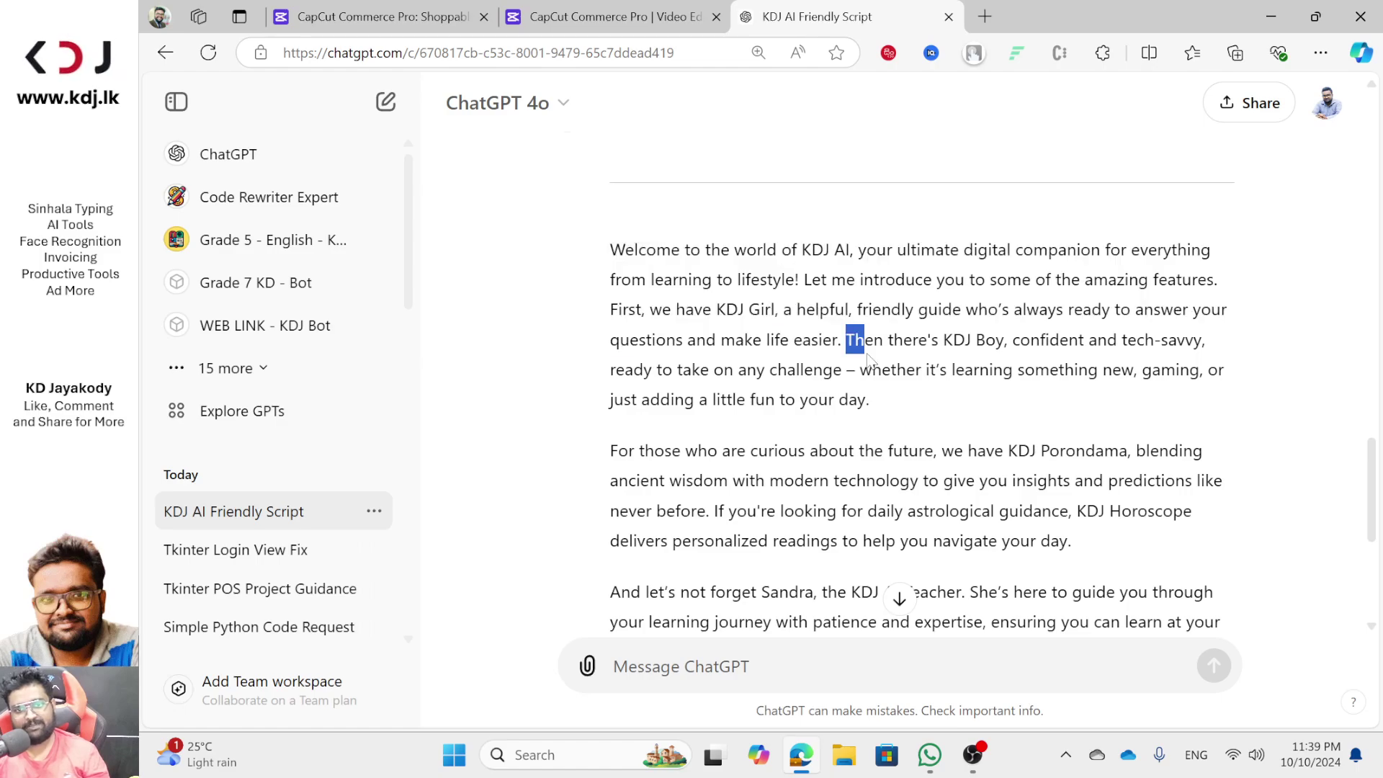
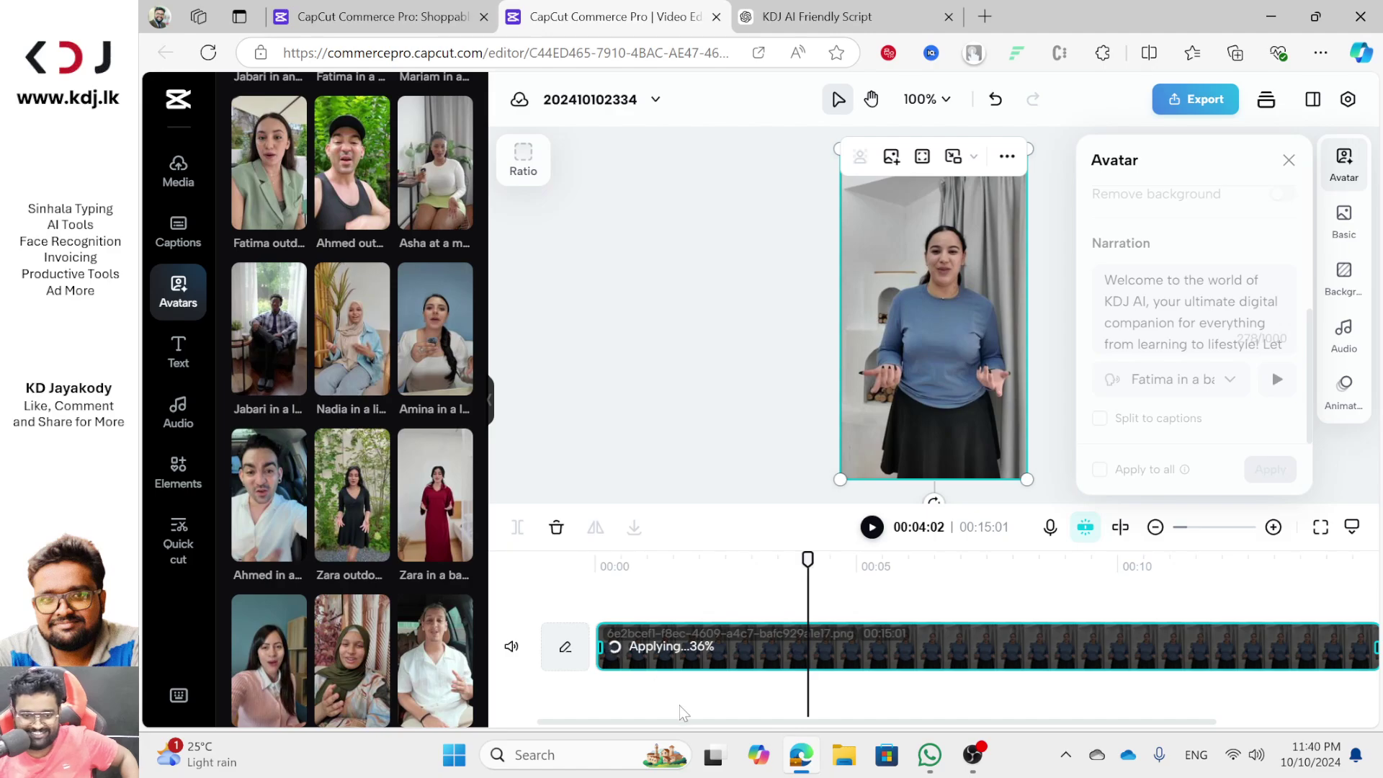
Retry applying the Noor in a living room 3 avatar to the clip in CapCut
left_click_drag(709, 722, 765, 722)
scroll(389, 576, "down", 10)
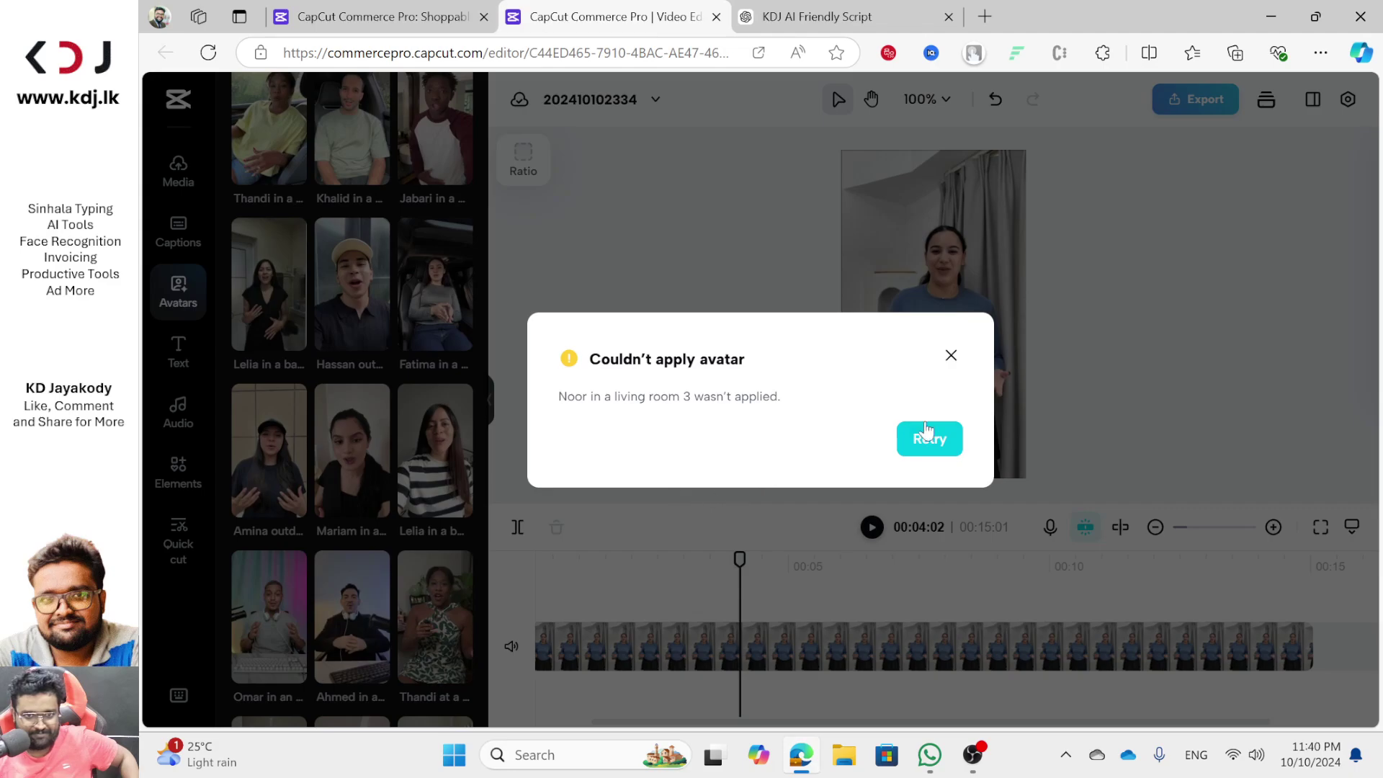
left_click(936, 441)
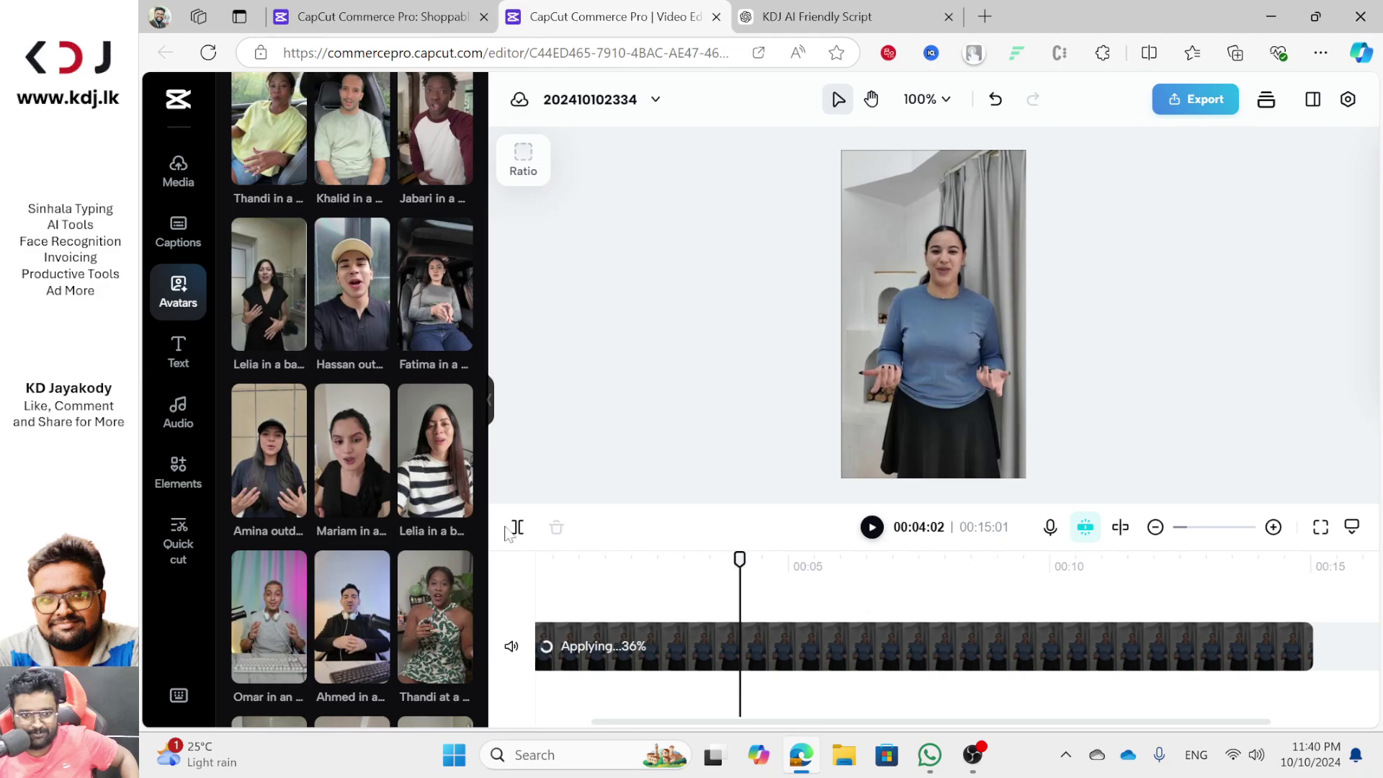
Look through the recommended avatars in the avatar library while the narration is being applied
scroll(364, 594, "down", 5)
scroll(363, 594, "down", 3)
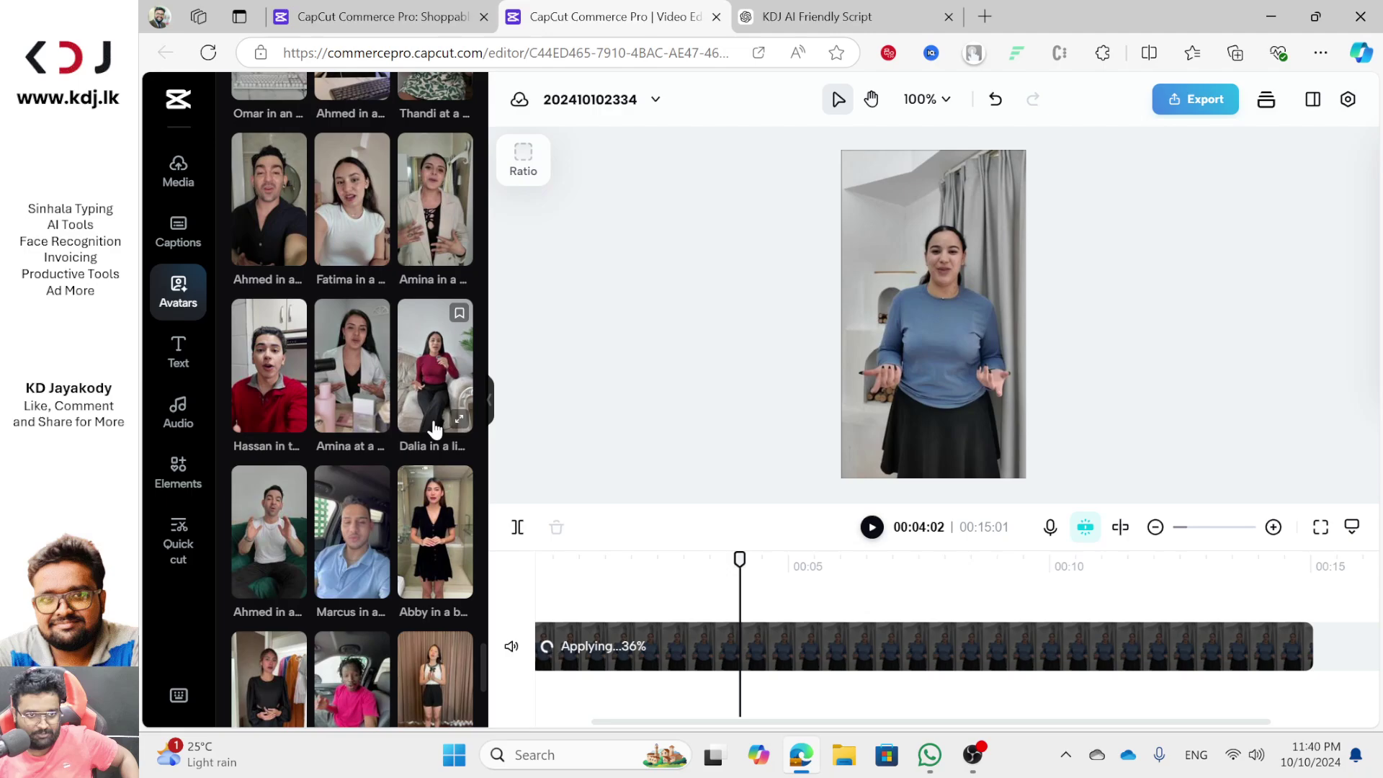
scroll(433, 414, "down", 4)
scroll(311, 438, "down", 5)
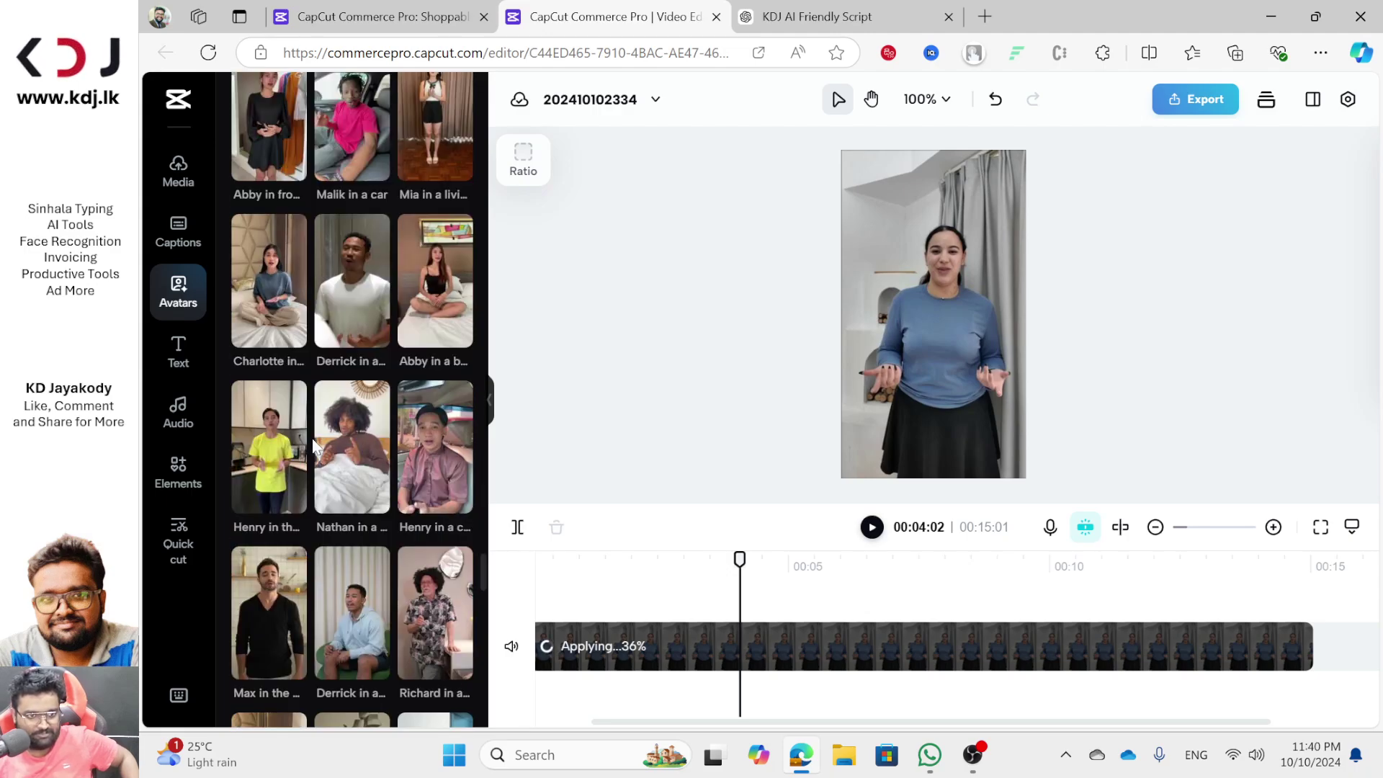
scroll(382, 511, "down", 4)
scroll(382, 512, "down", 5)
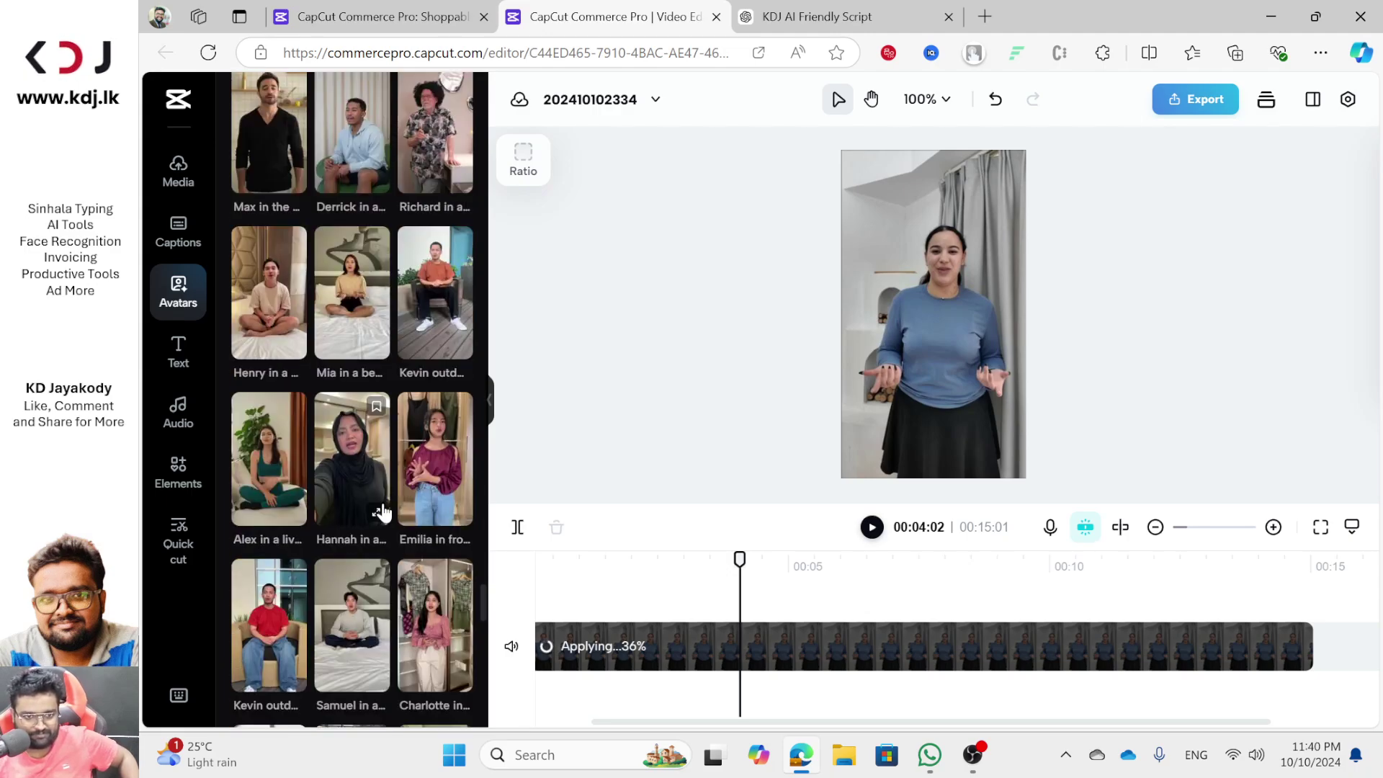
scroll(410, 403, "down", 12)
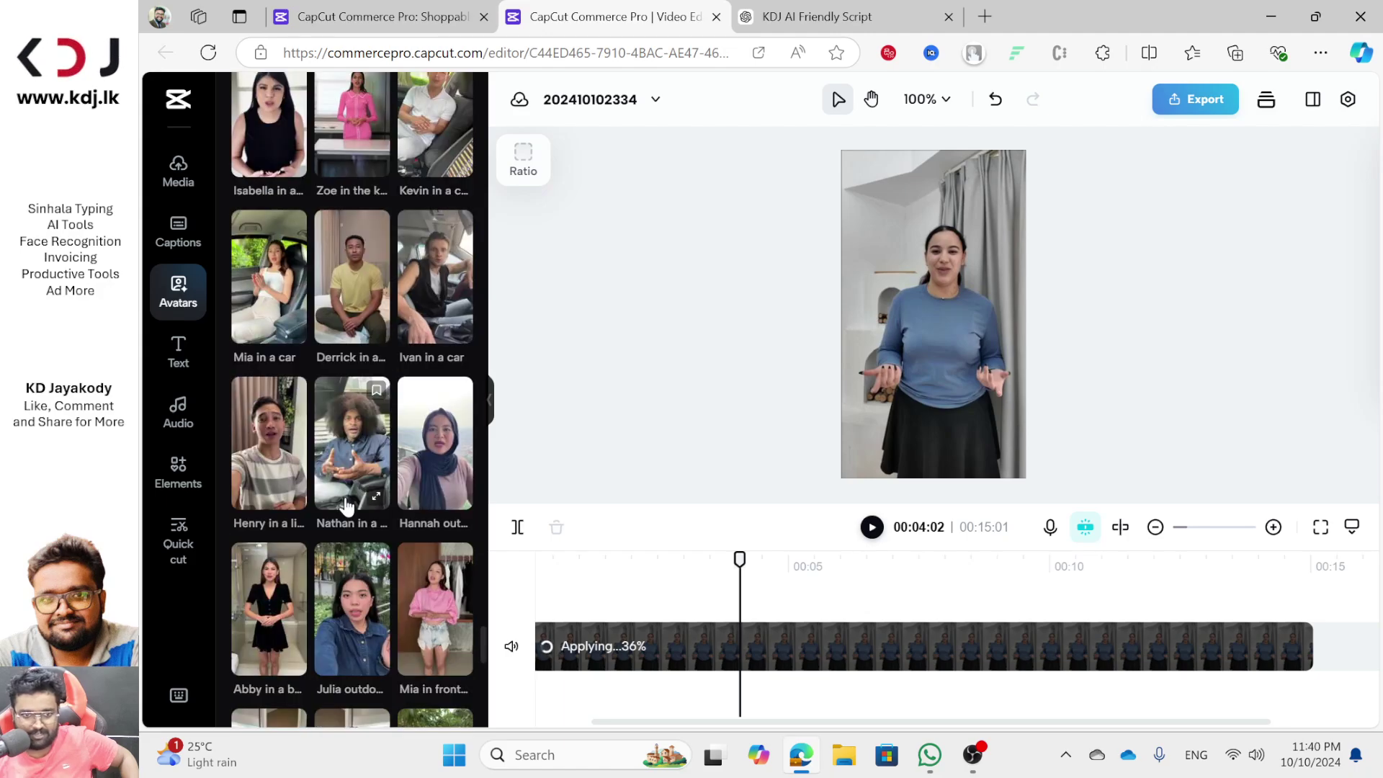
scroll(346, 507, "down", 4)
scroll(347, 507, "up", 5)
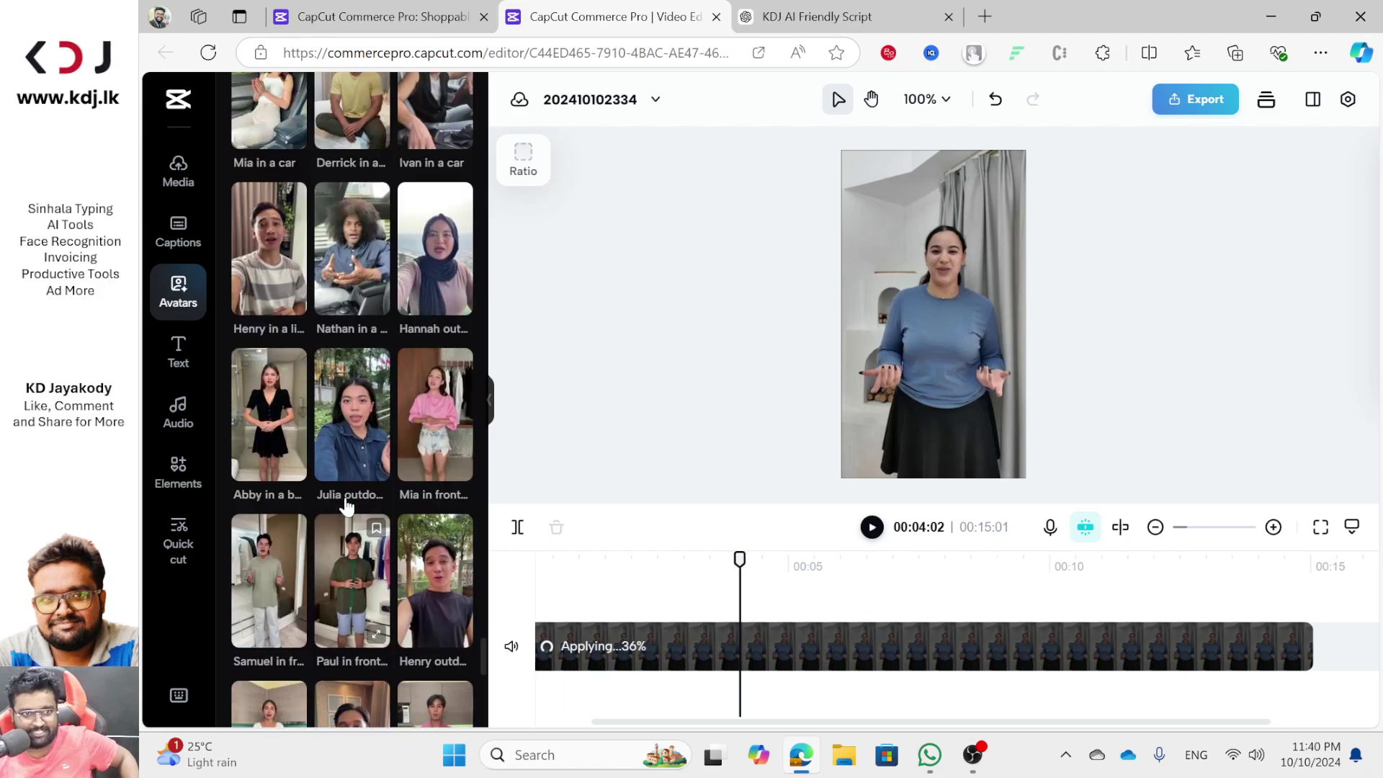
scroll(368, 407, "down", 3)
scroll(368, 407, "down", 4)
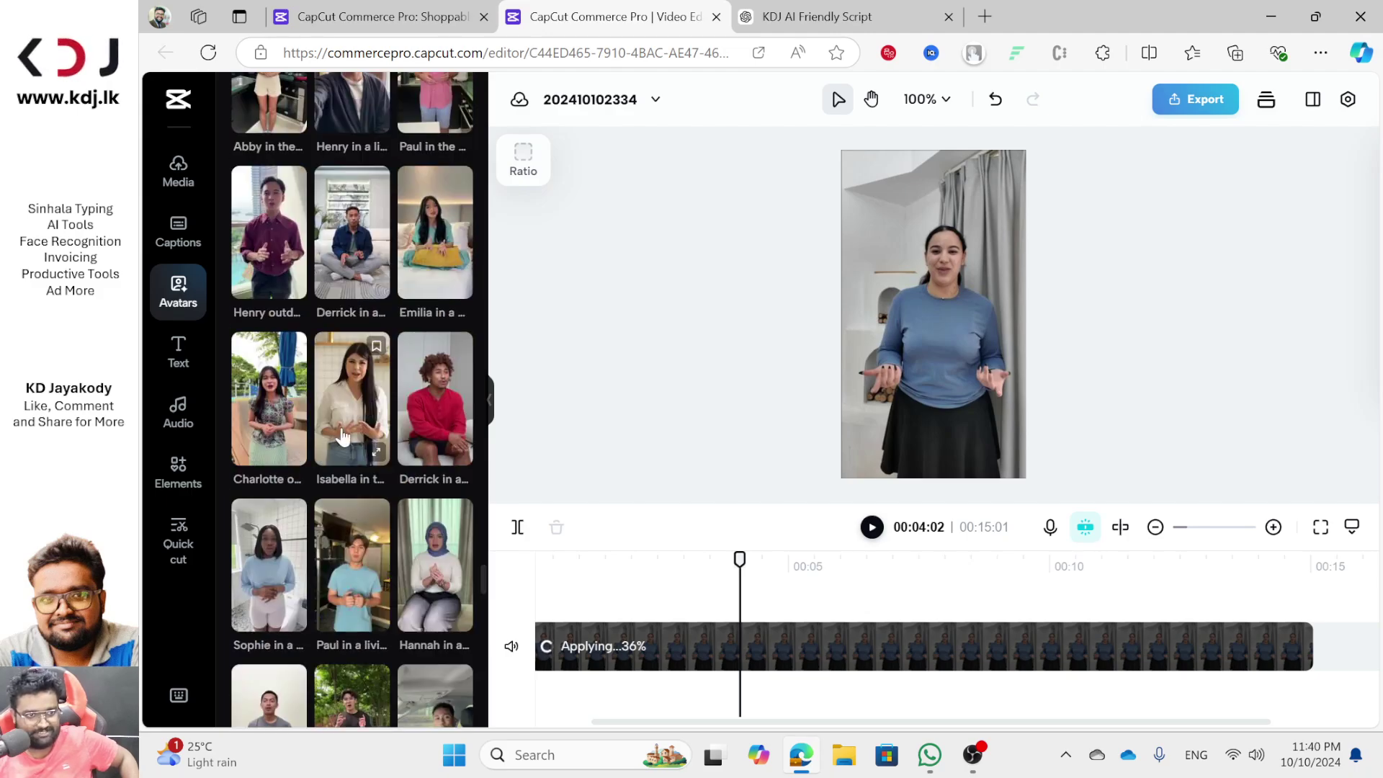
scroll(306, 479, "down", 5)
scroll(306, 479, "down", 5)
scroll(348, 428, "down", 5)
scroll(353, 207, "up", 1)
scroll(355, 195, "up", 1)
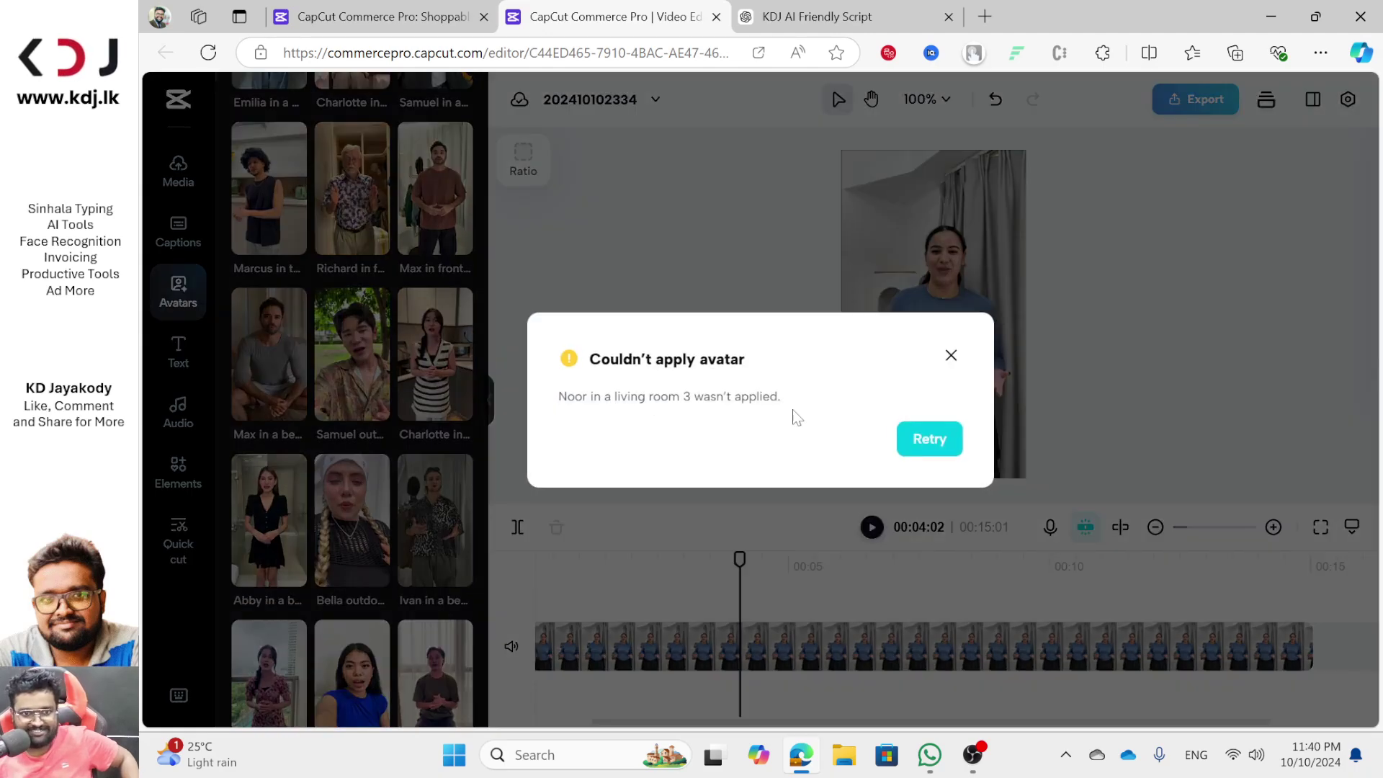
Dismiss the retry dialog, and briefly preview the avatar clip from the start of the timeline
left_click(950, 355)
left_click(855, 639)
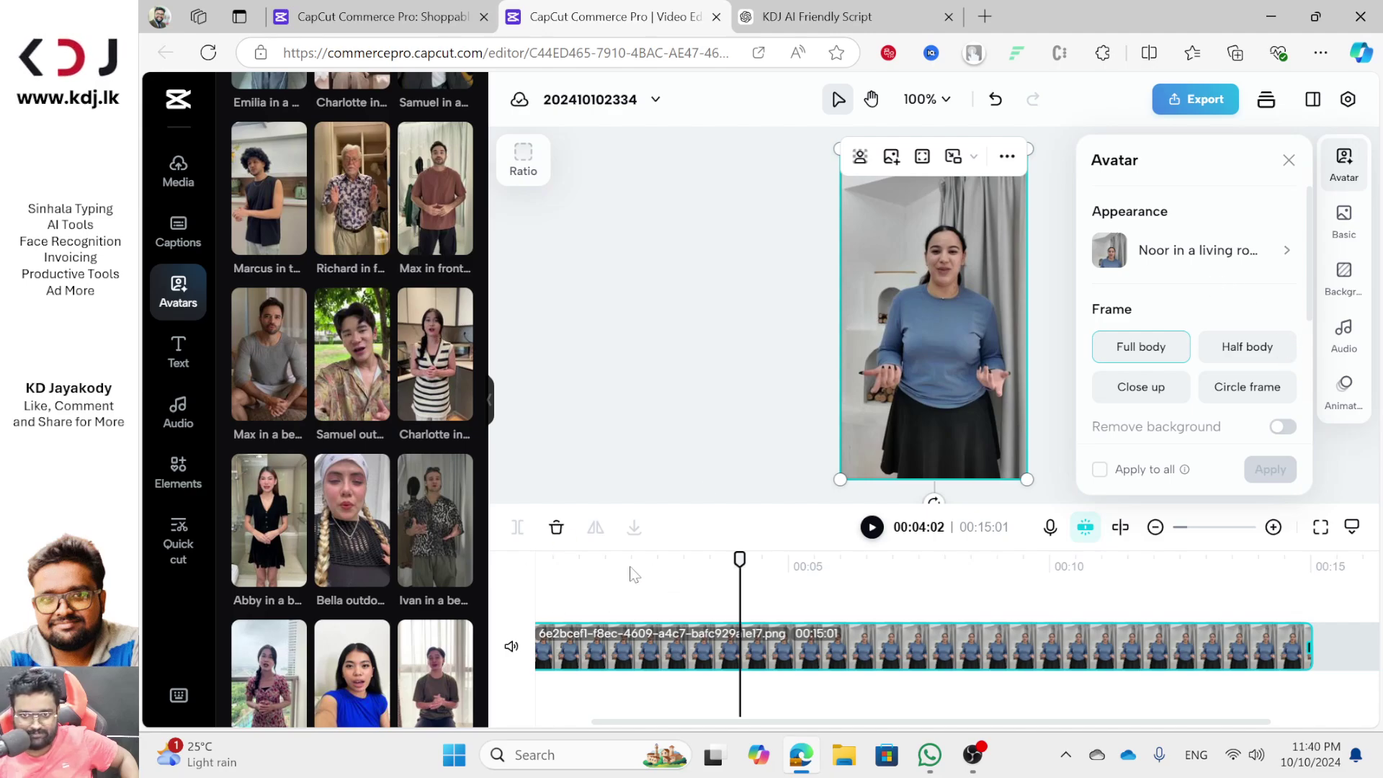
left_click_drag(741, 551, 534, 551)
left_click(871, 526)
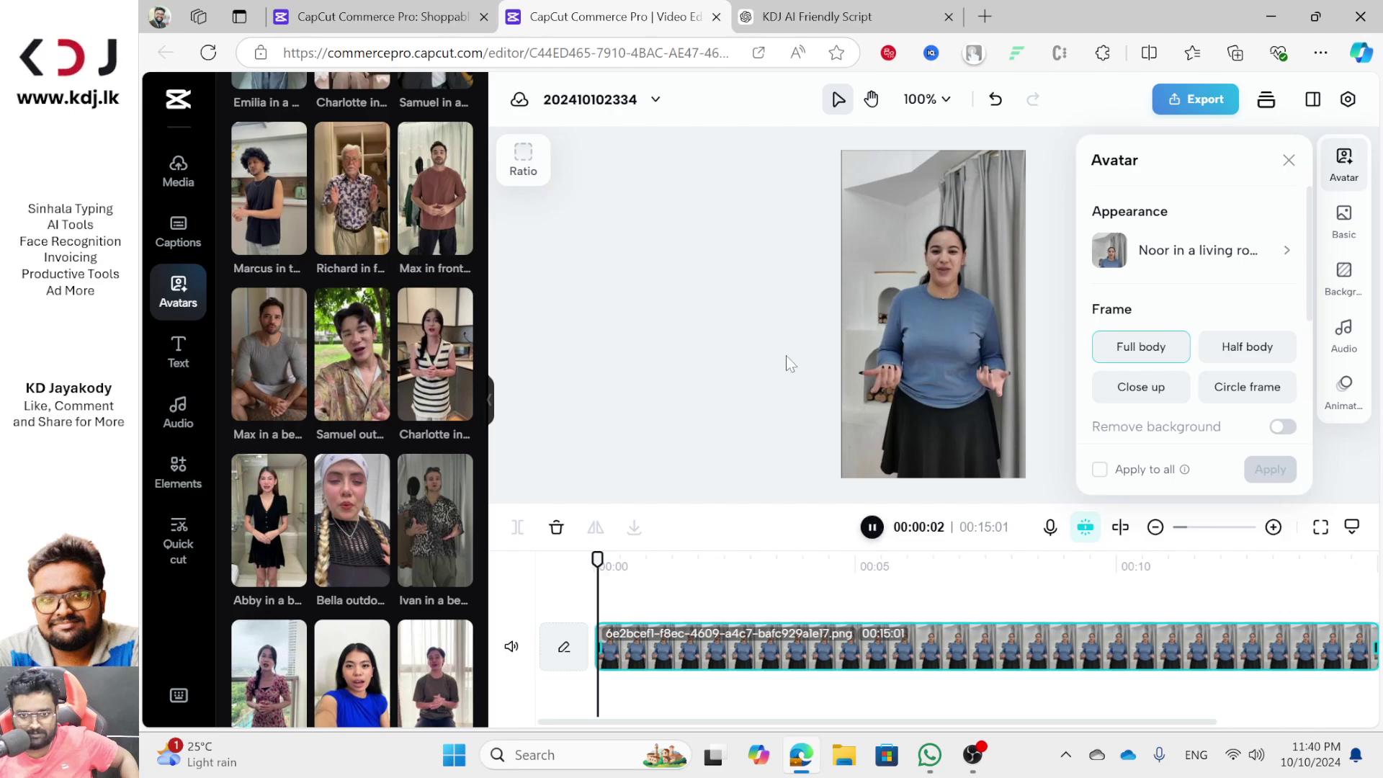
left_click(871, 526)
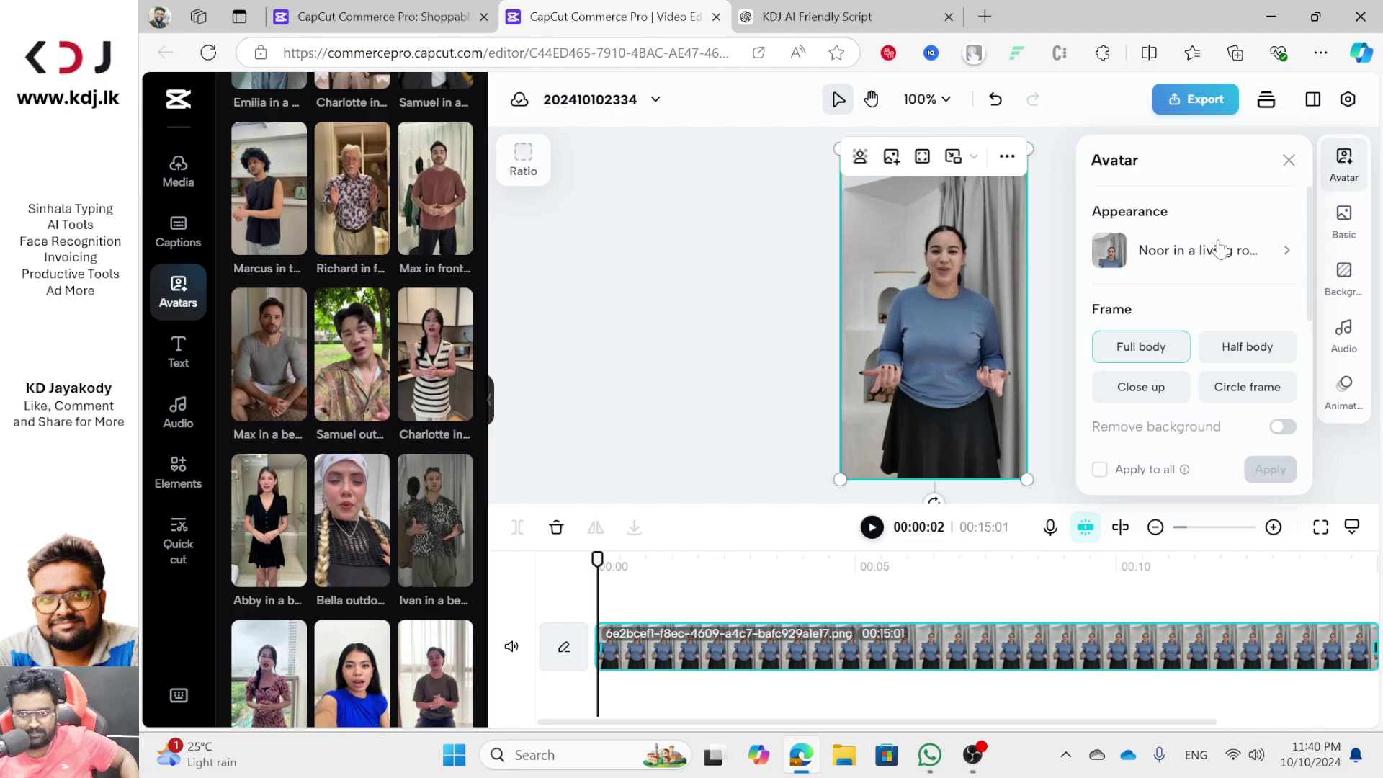
Change the existing clip's avatar appearance to Cherry in a bedroom, sitting beside the toy deer, and apply it
left_click(1224, 293)
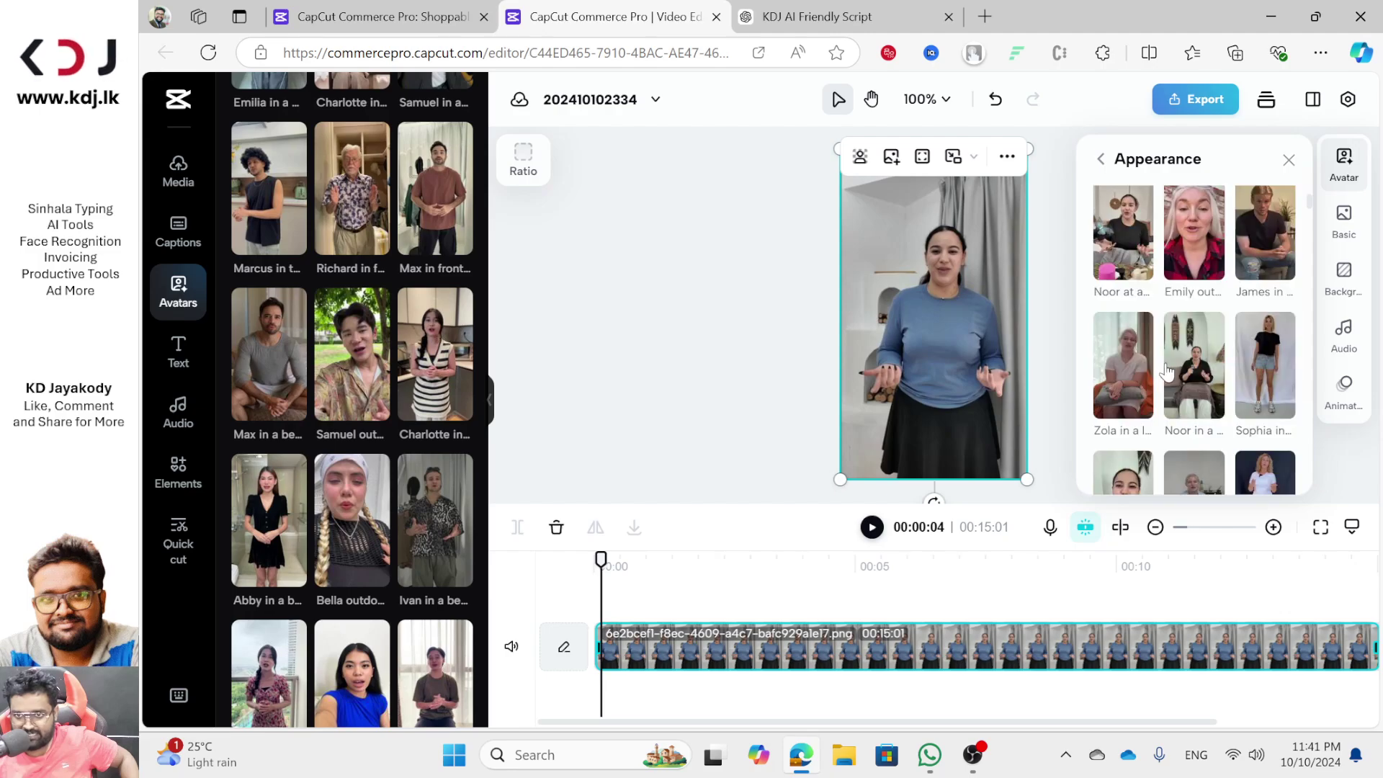
scroll(1168, 373, "down", 3)
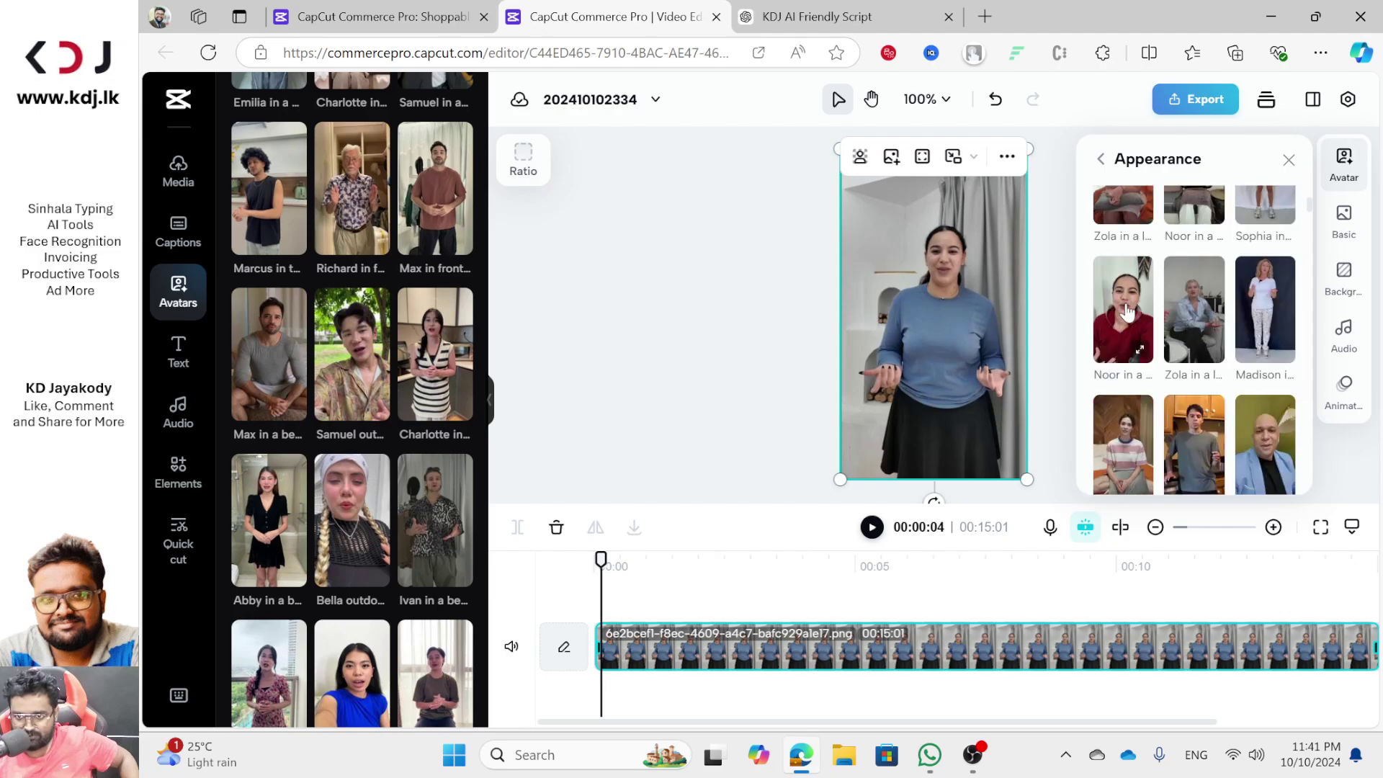
scroll(1127, 311, "down", 5)
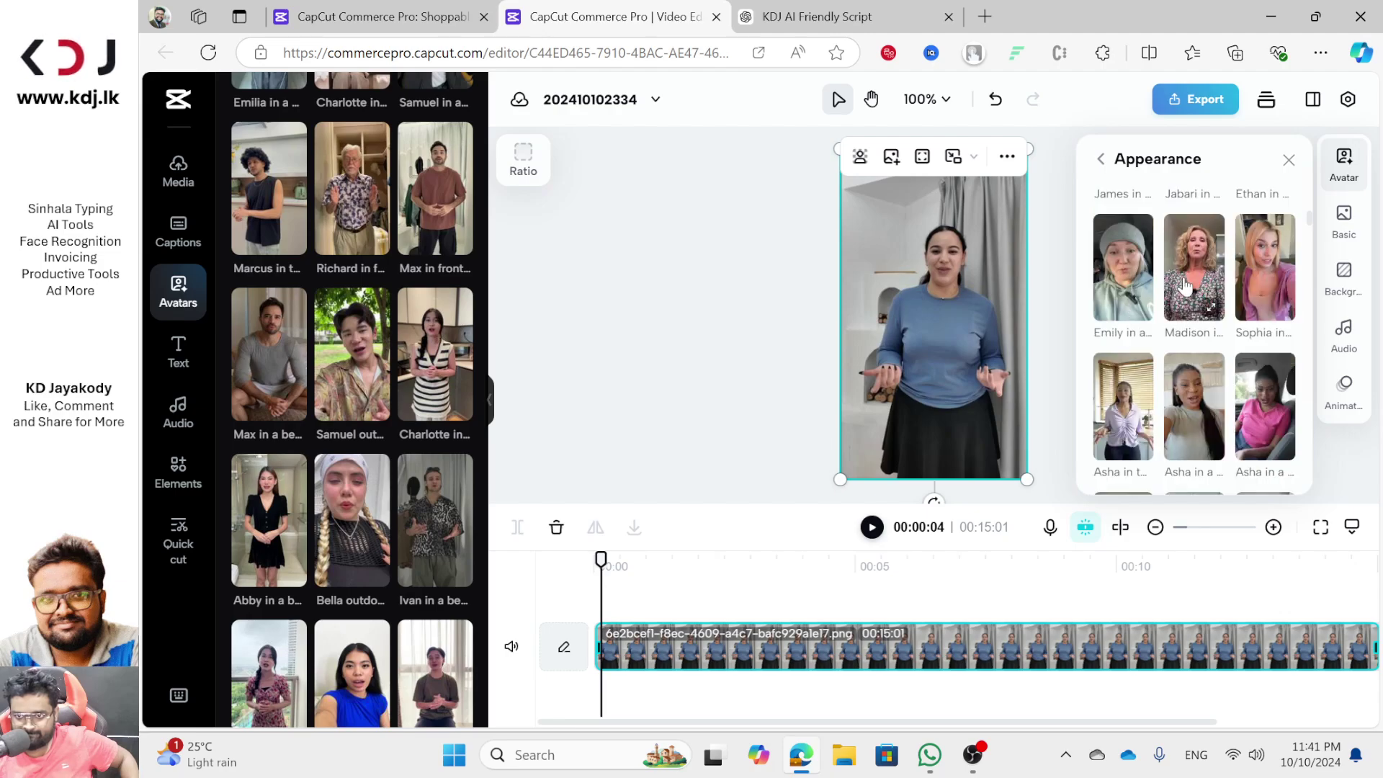
scroll(1184, 288, "down", 3)
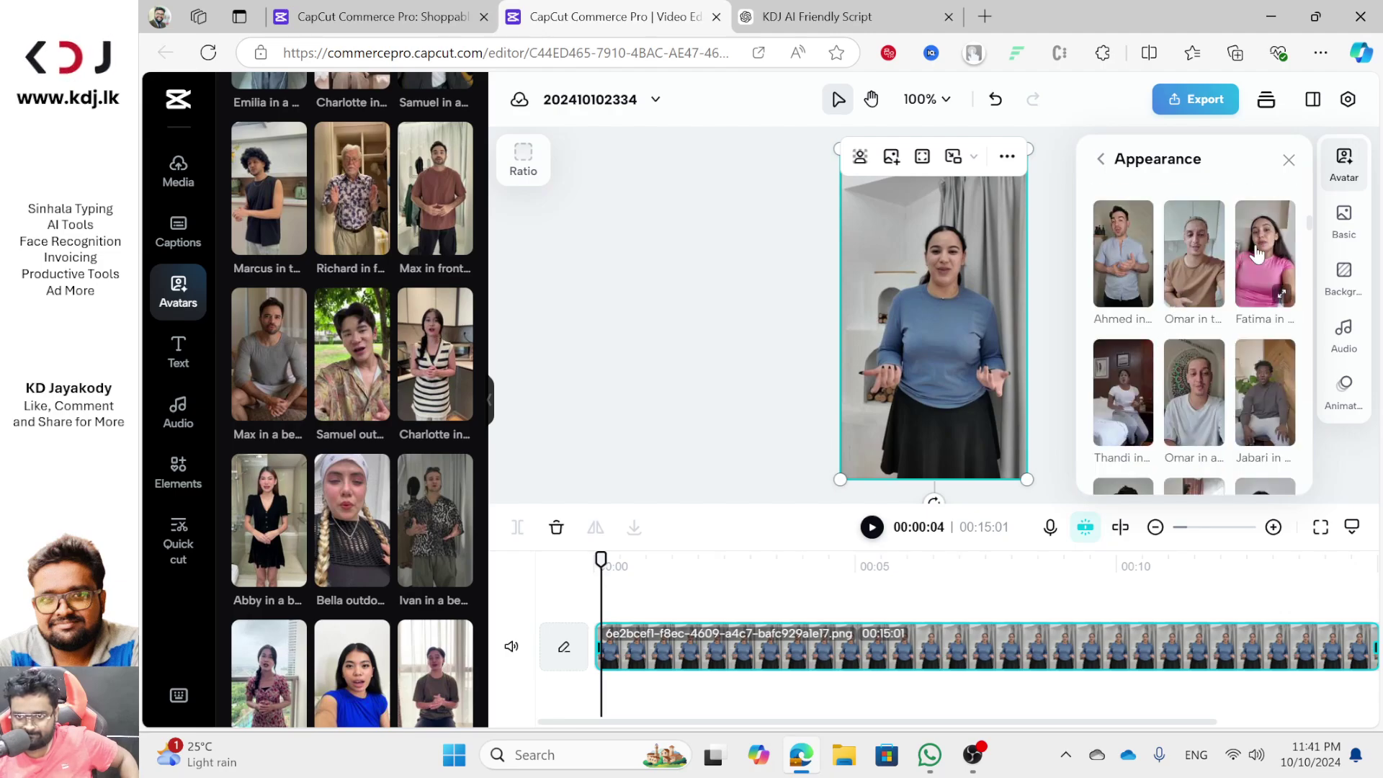
scroll(1234, 278, "down", 2)
scroll(1186, 365, "down", 2)
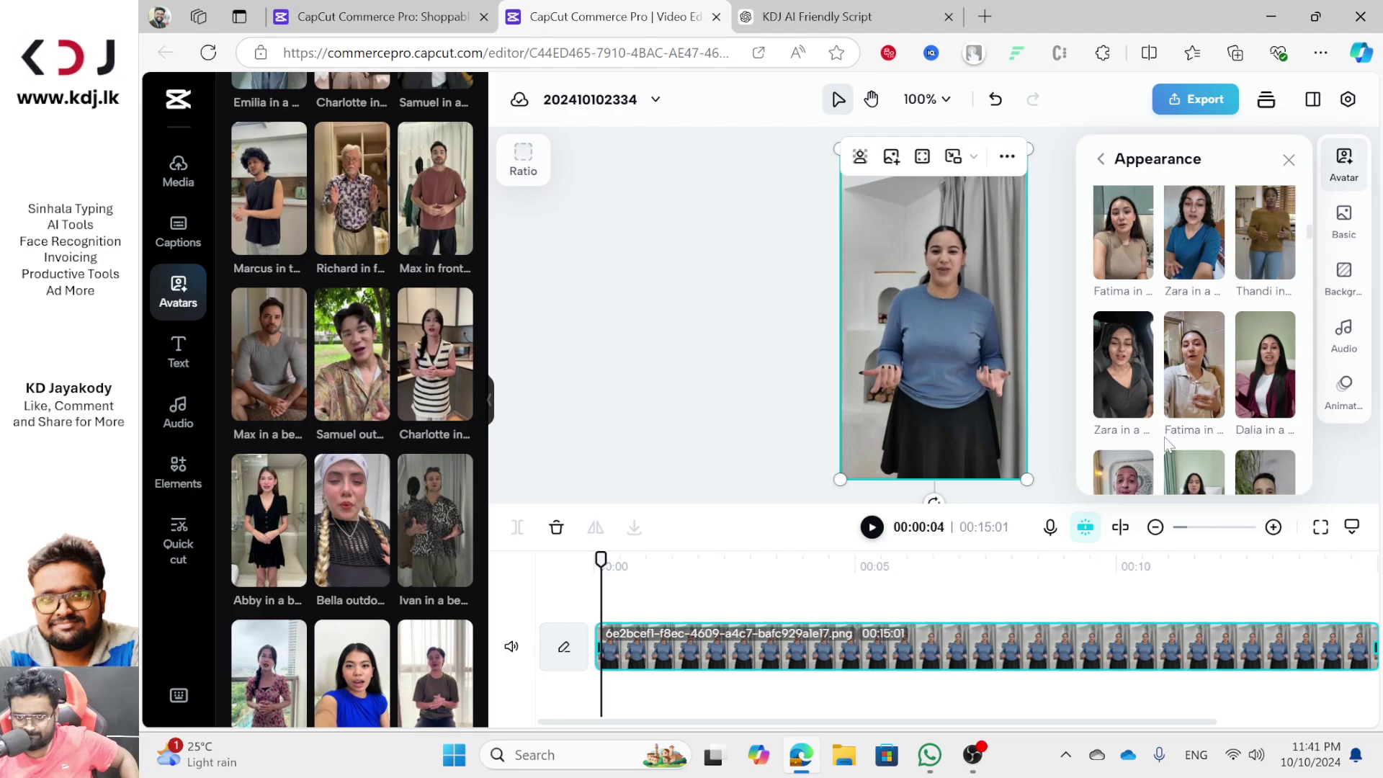
scroll(1152, 383, "down", 4)
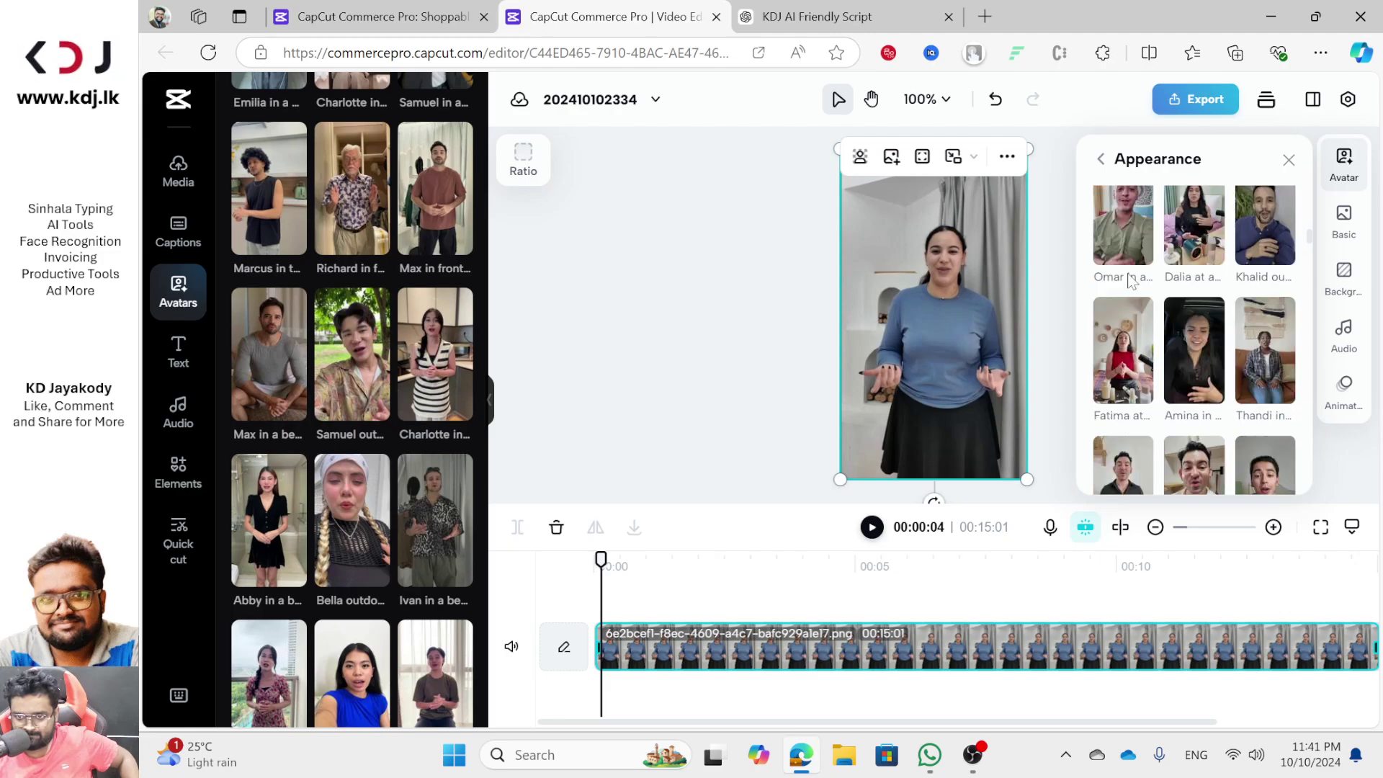
scroll(1166, 360, "down", 4)
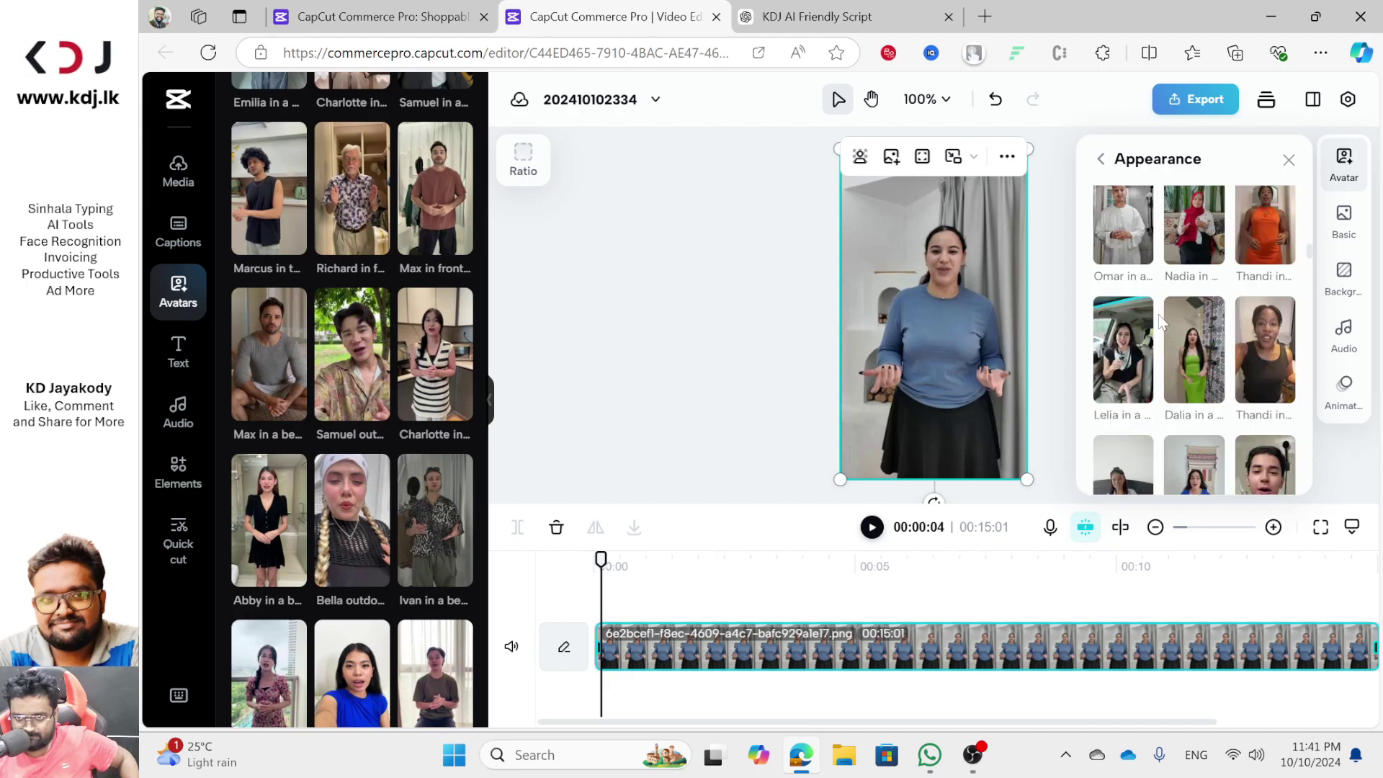
scroll(1161, 322, "down", 3)
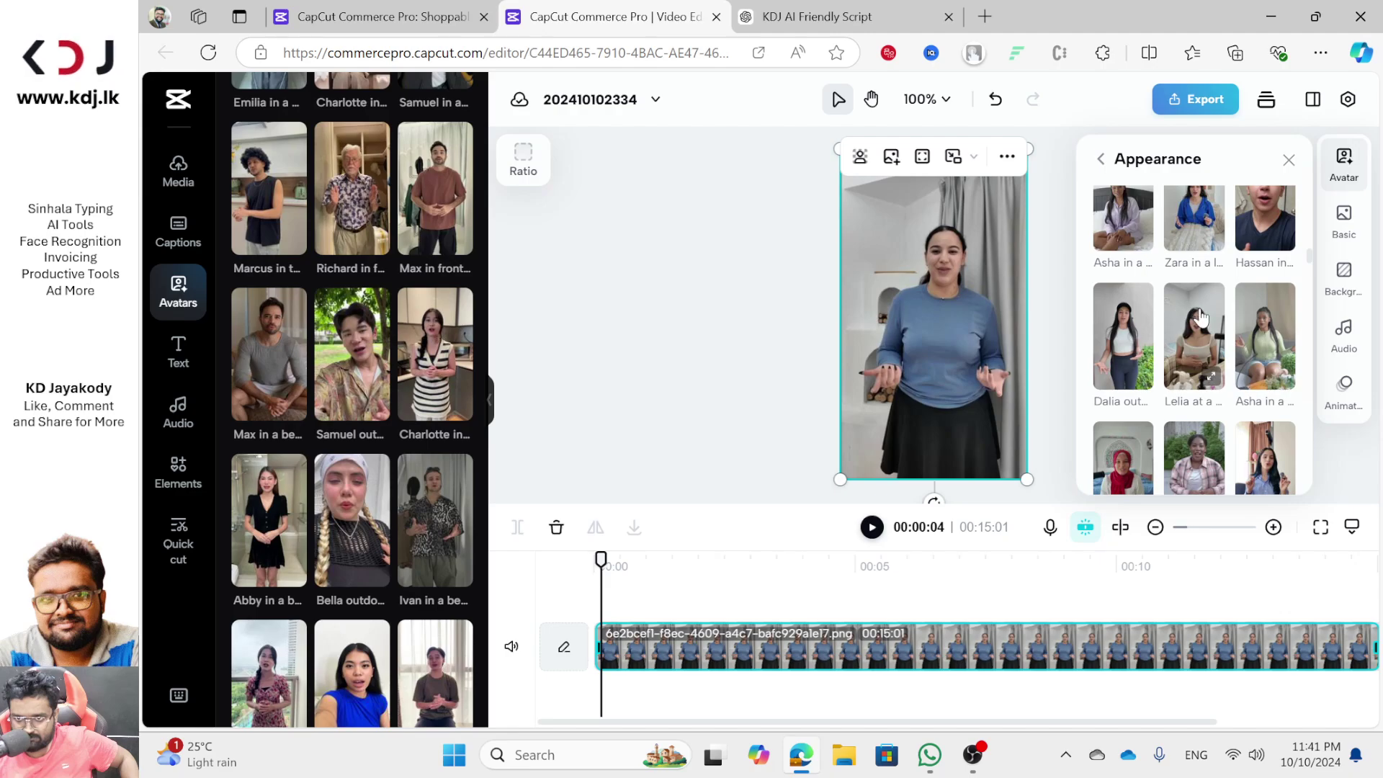
scroll(1181, 379, "down", 3)
scroll(1136, 407, "down", 3)
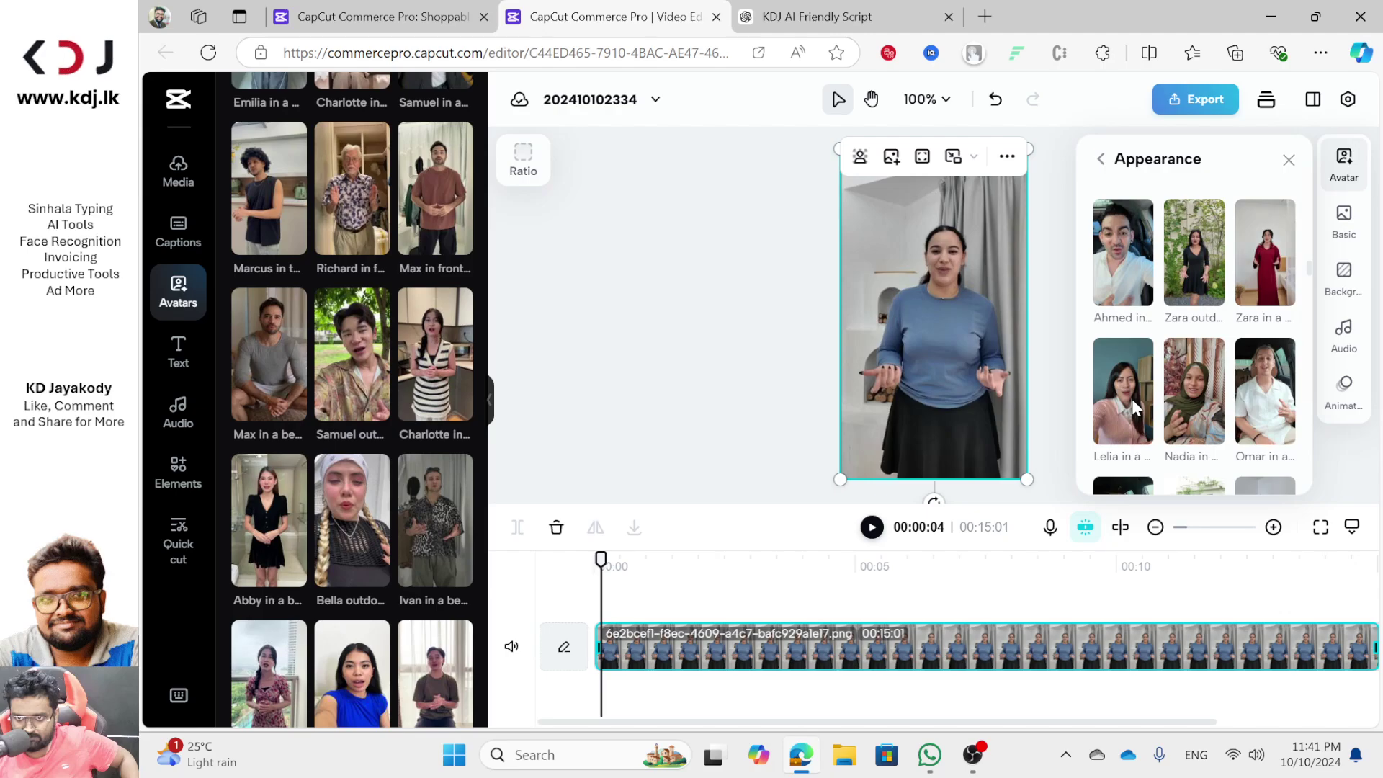
scroll(1156, 386, "down", 3)
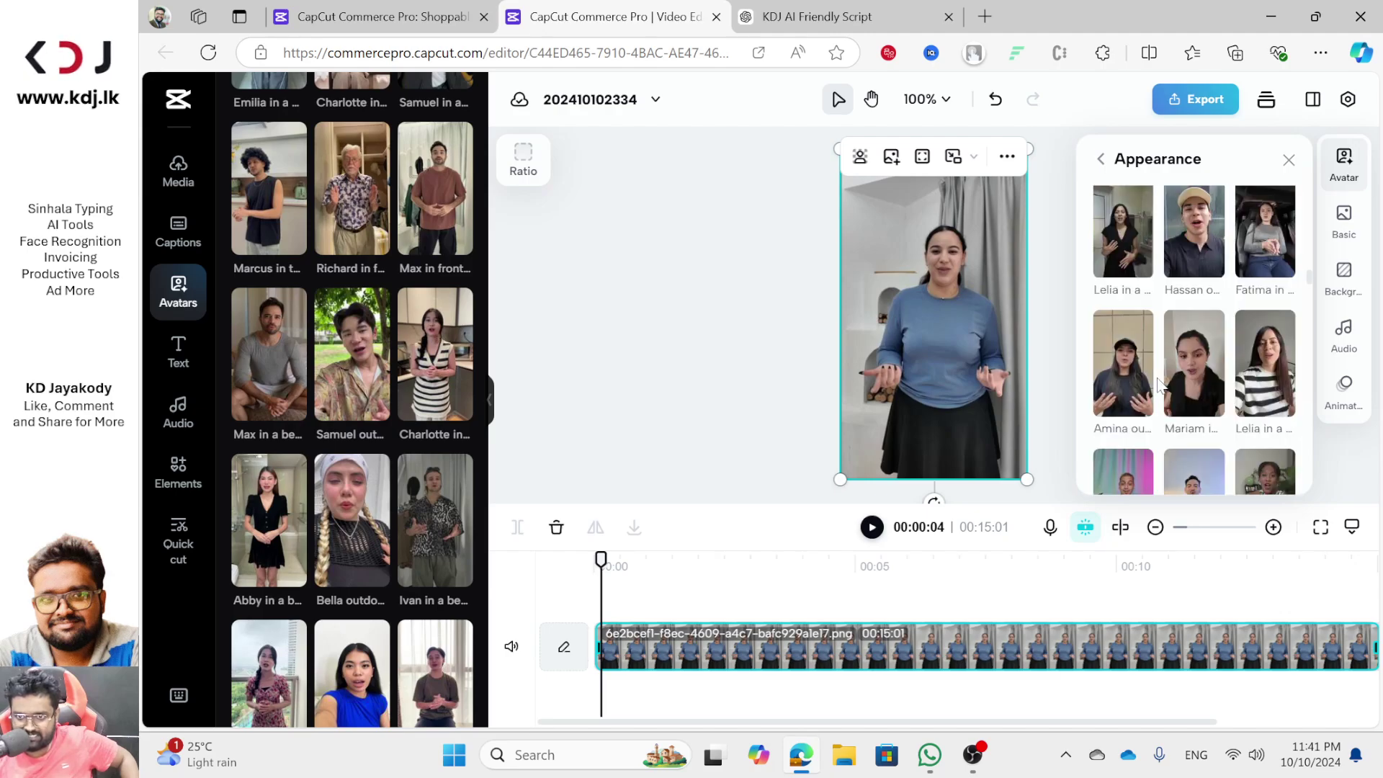
scroll(1158, 386, "down", 3)
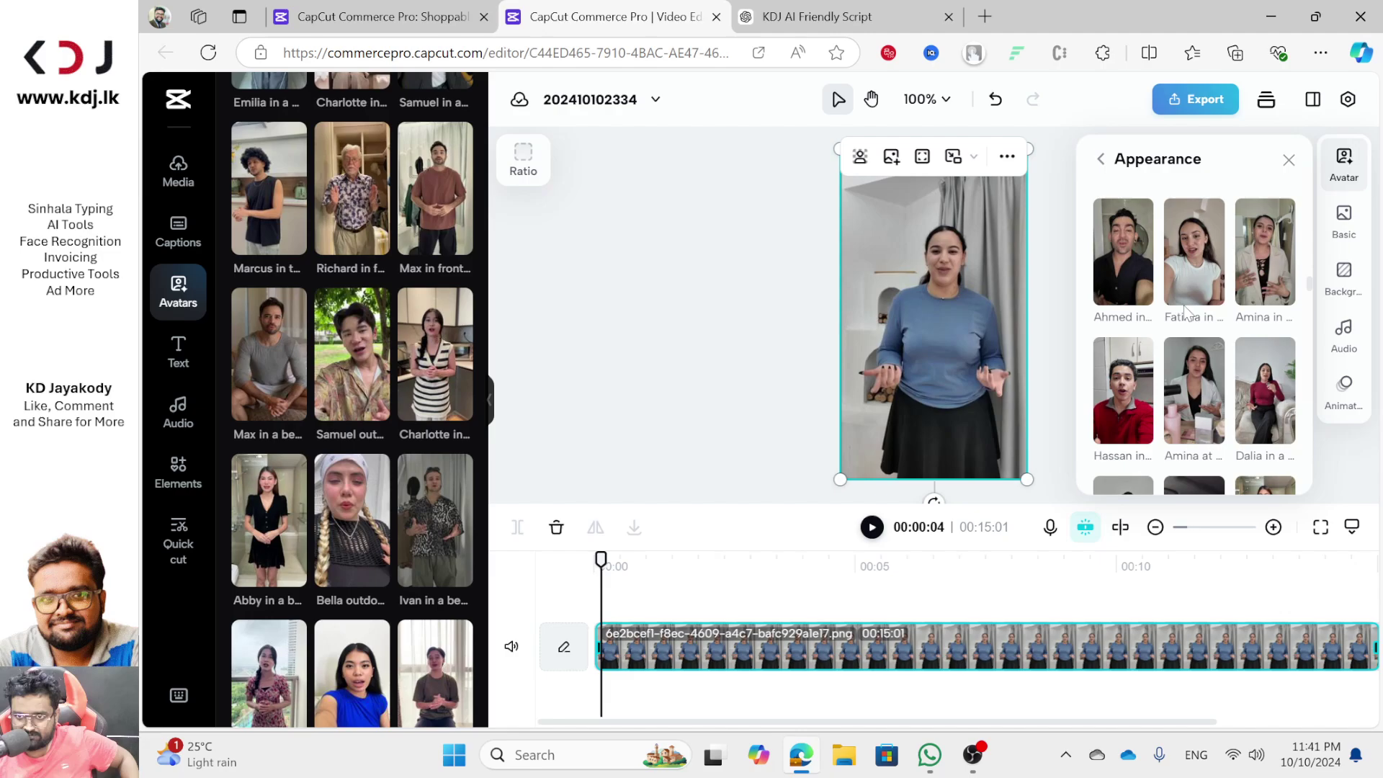
scroll(1185, 325, "down", 3)
scroll(1195, 375, "down", 3)
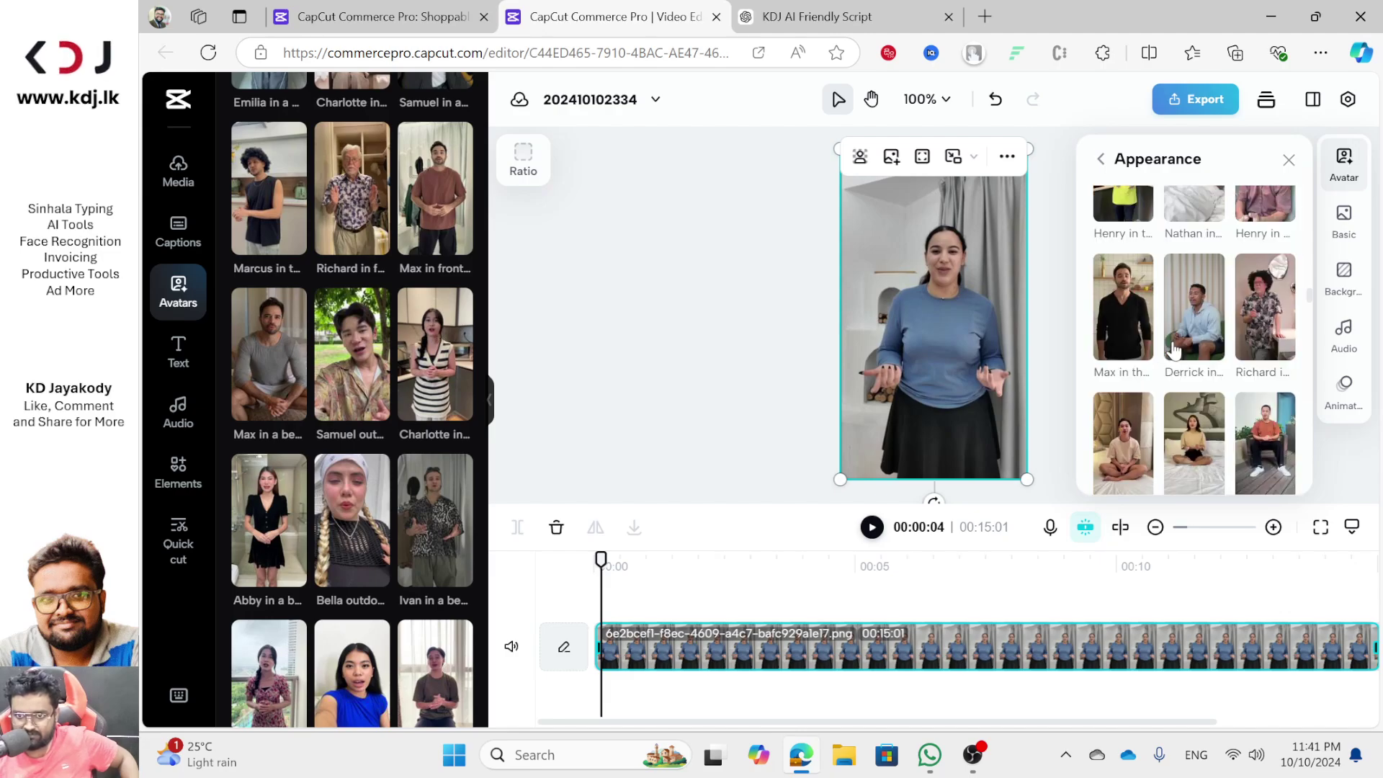
scroll(1172, 350, "down", 3)
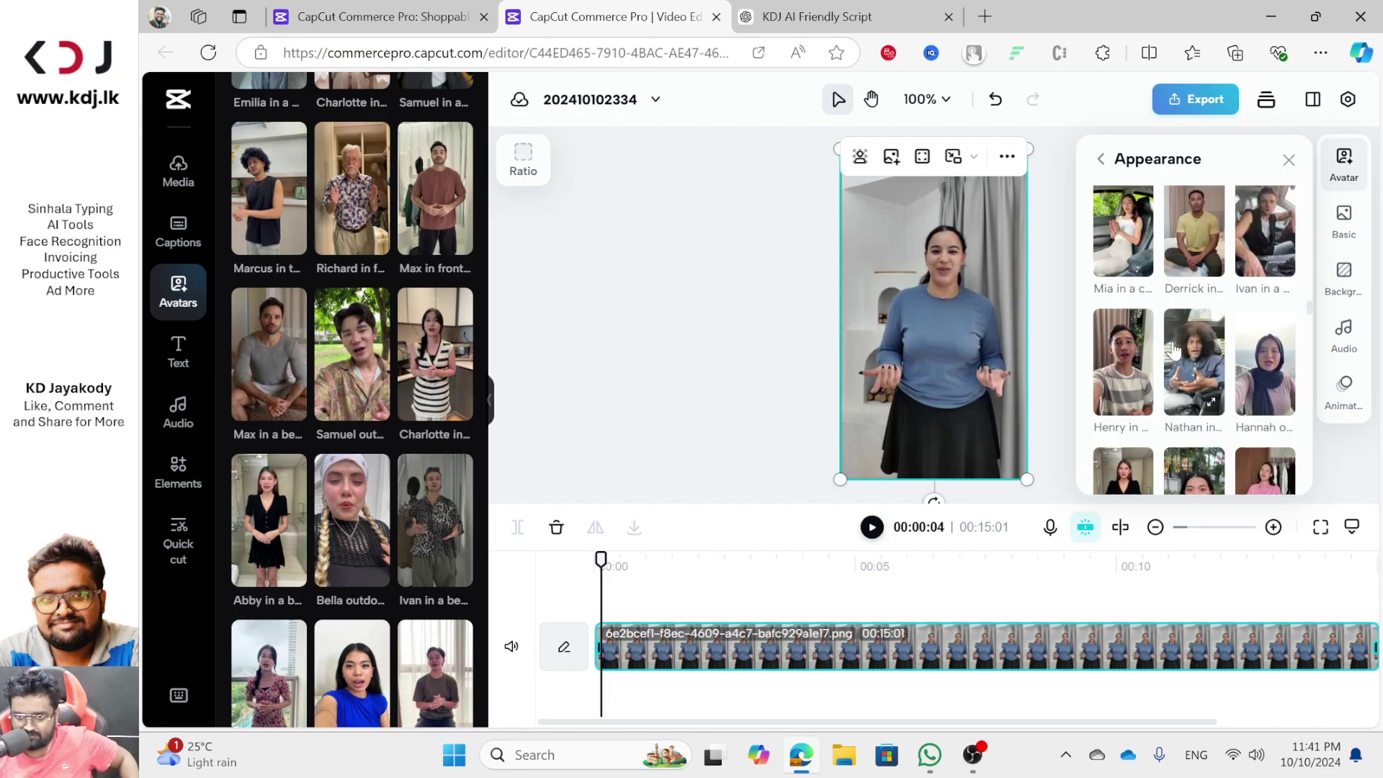
scroll(1173, 351, "down", 3)
scroll(1174, 350, "down", 3)
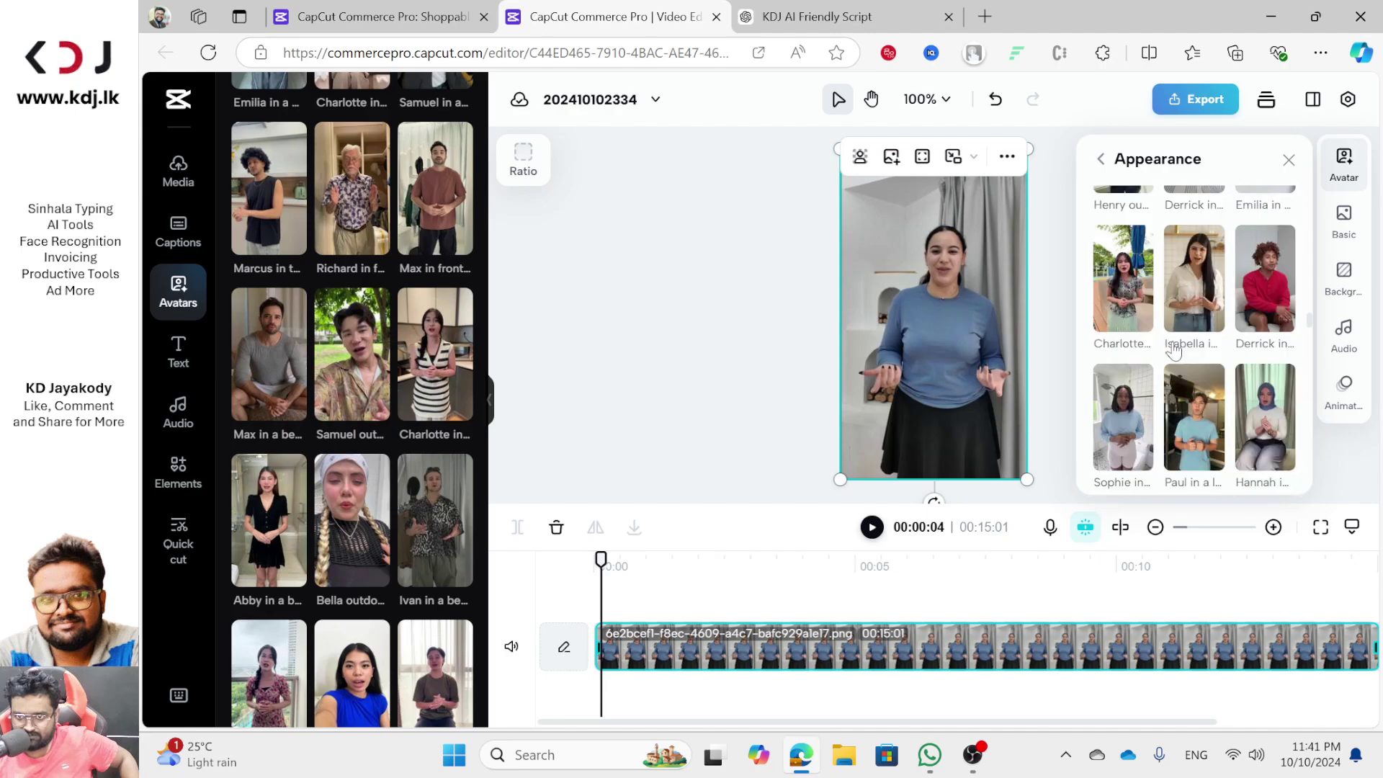
scroll(1172, 349, "down", 8)
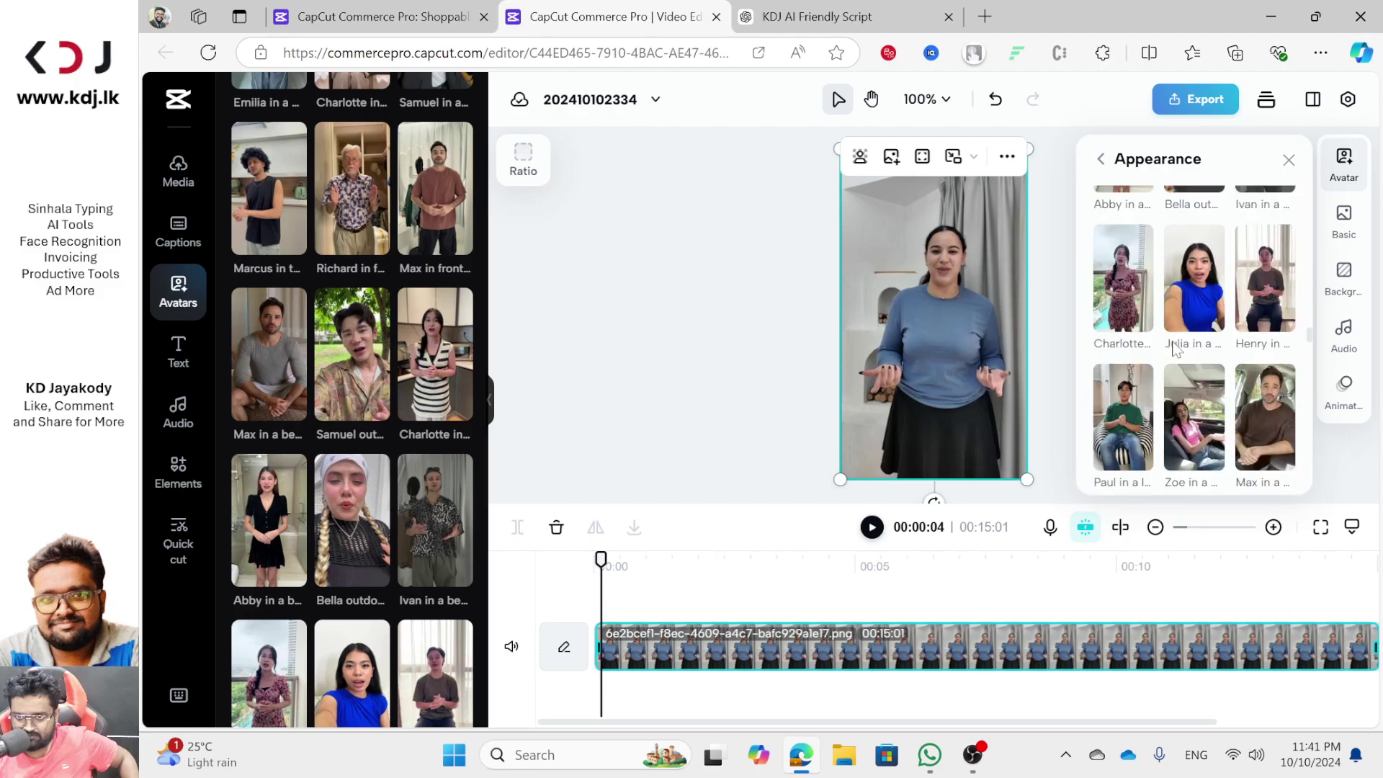
scroll(1172, 351, "down", 5)
scroll(1173, 351, "down", 3)
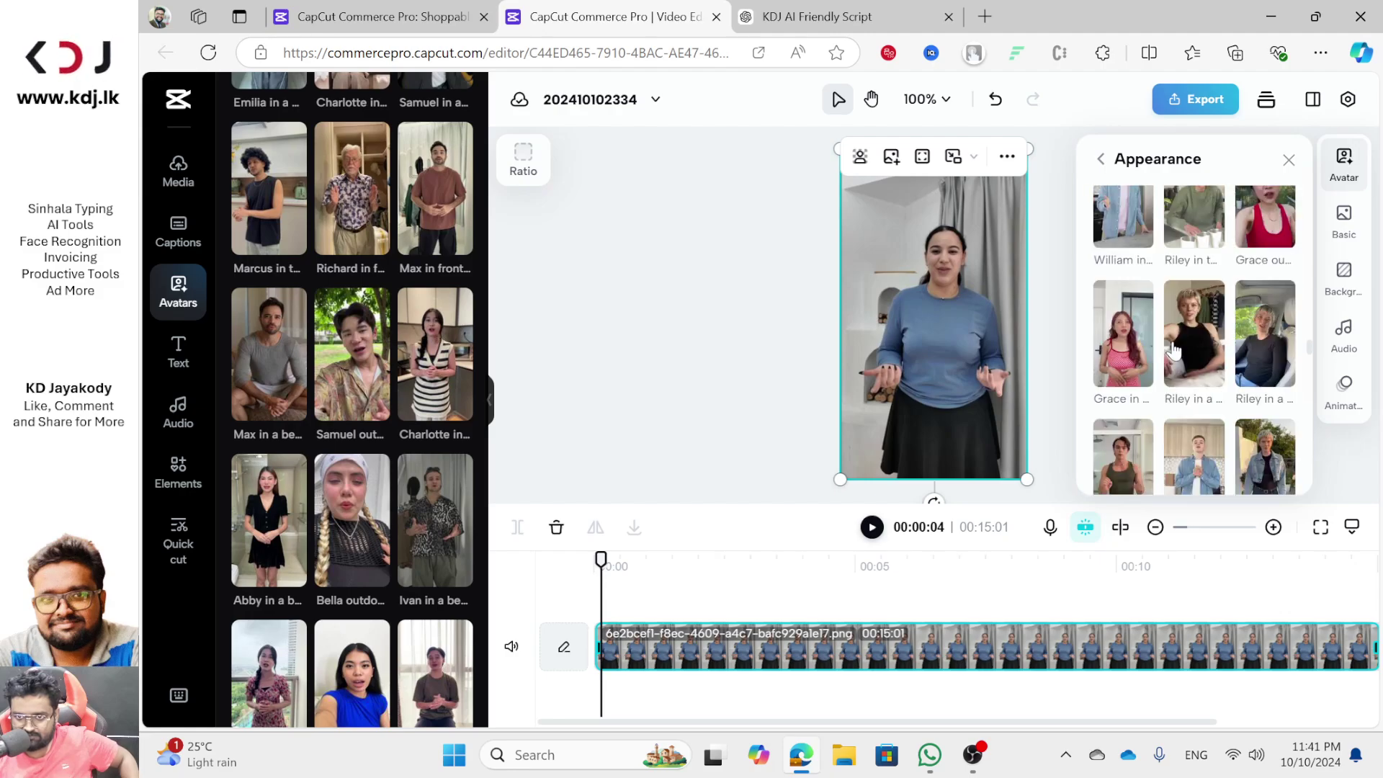
scroll(1174, 351, "down", 5)
scroll(1172, 340, "down", 5)
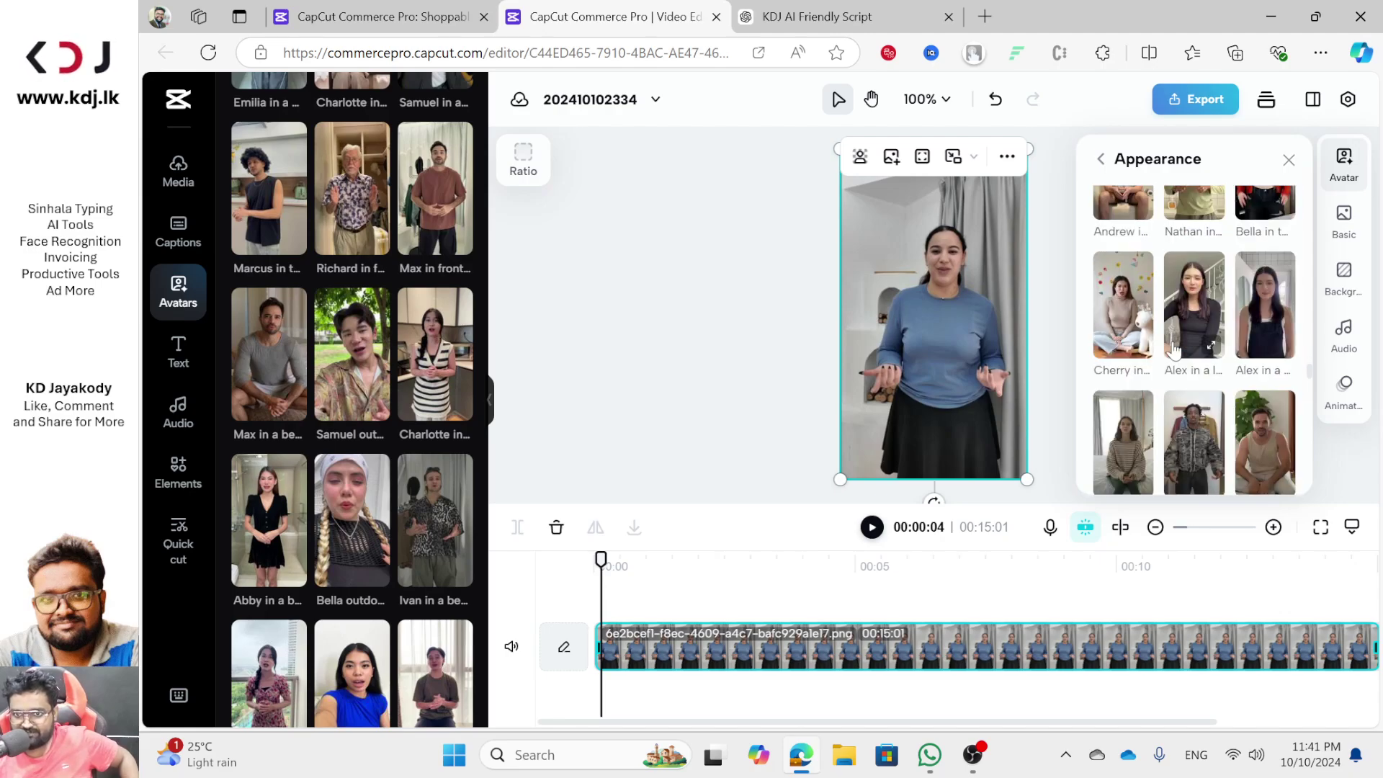
left_click(1139, 328)
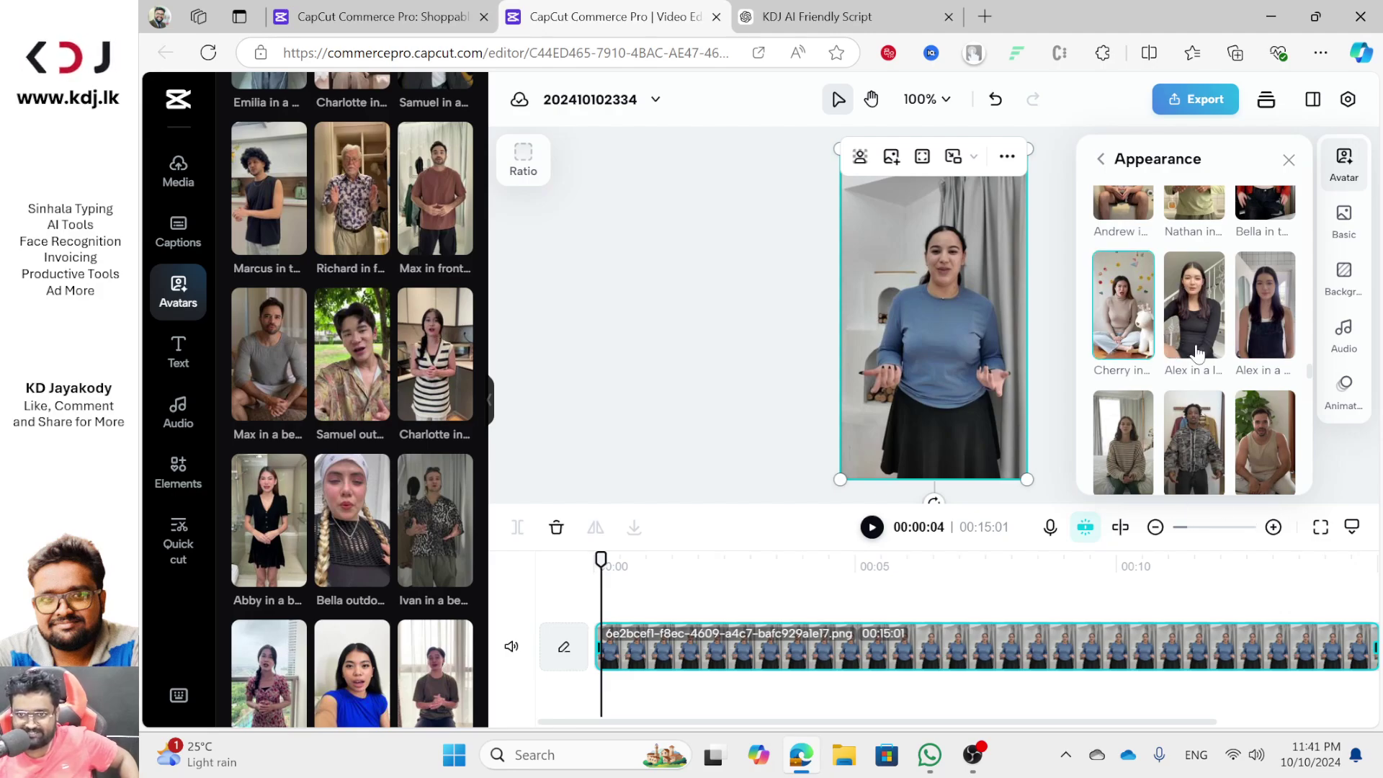
left_click(1101, 162)
left_click(1270, 470)
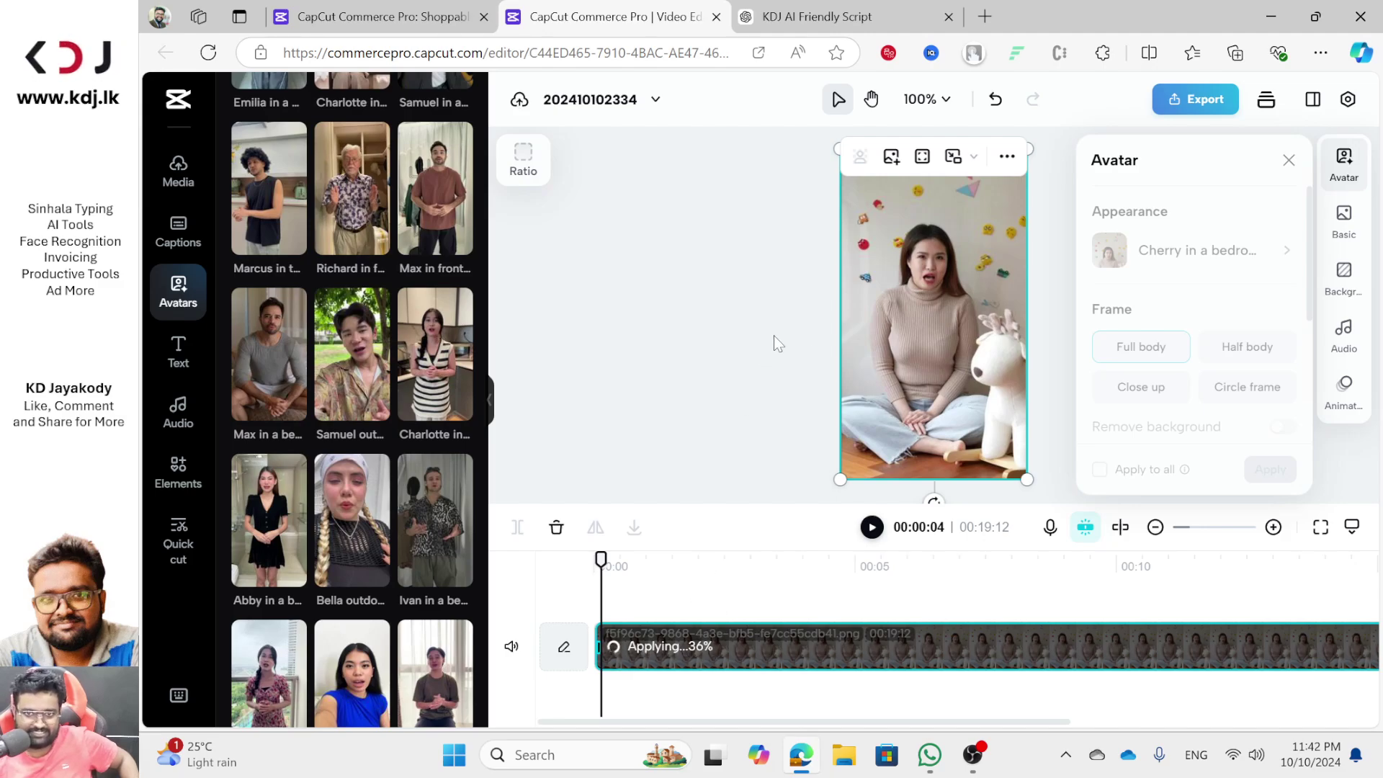
Find the Sarah in a living room 3 avatar in the avatar library and add it to the timeline after the Cherry clip
scroll(377, 513, "down", 4)
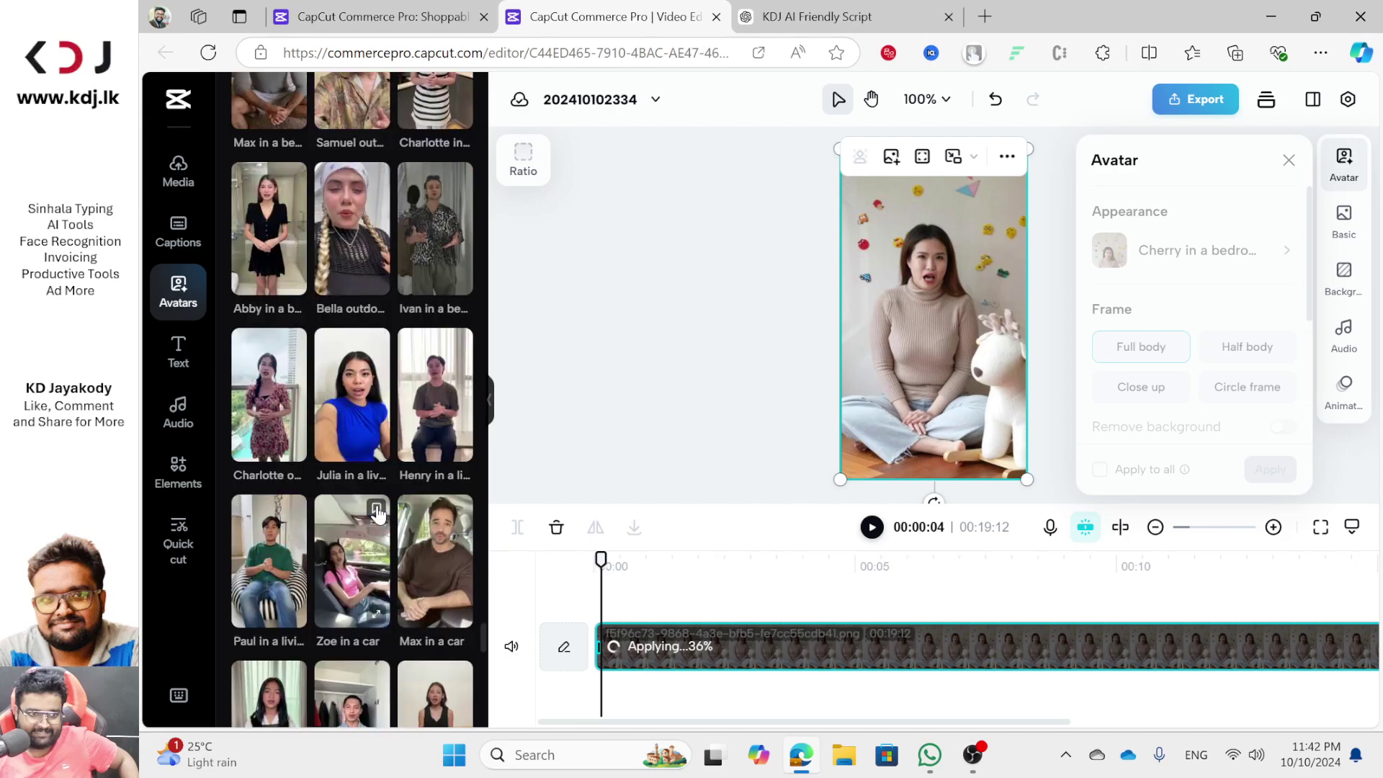
scroll(378, 513, "down", 7)
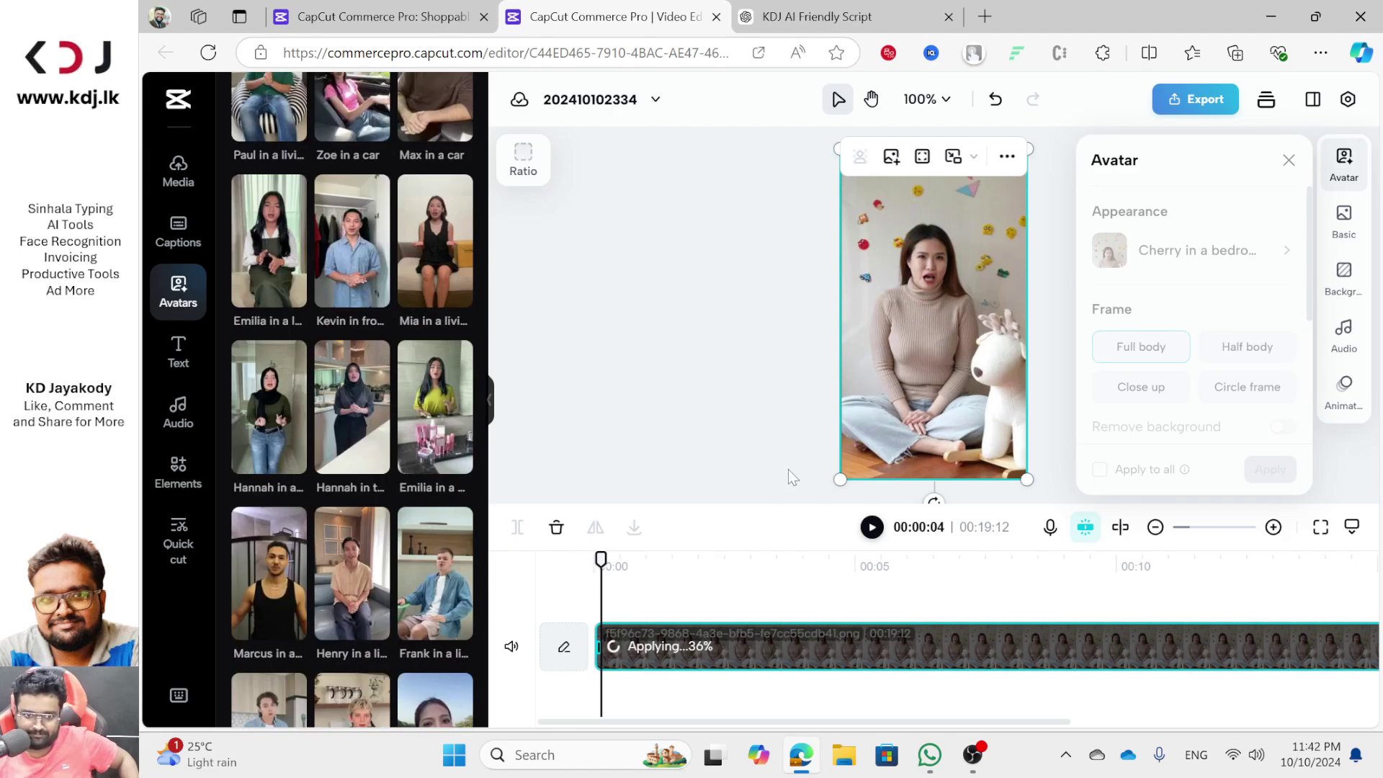
scroll(364, 504, "down", 5)
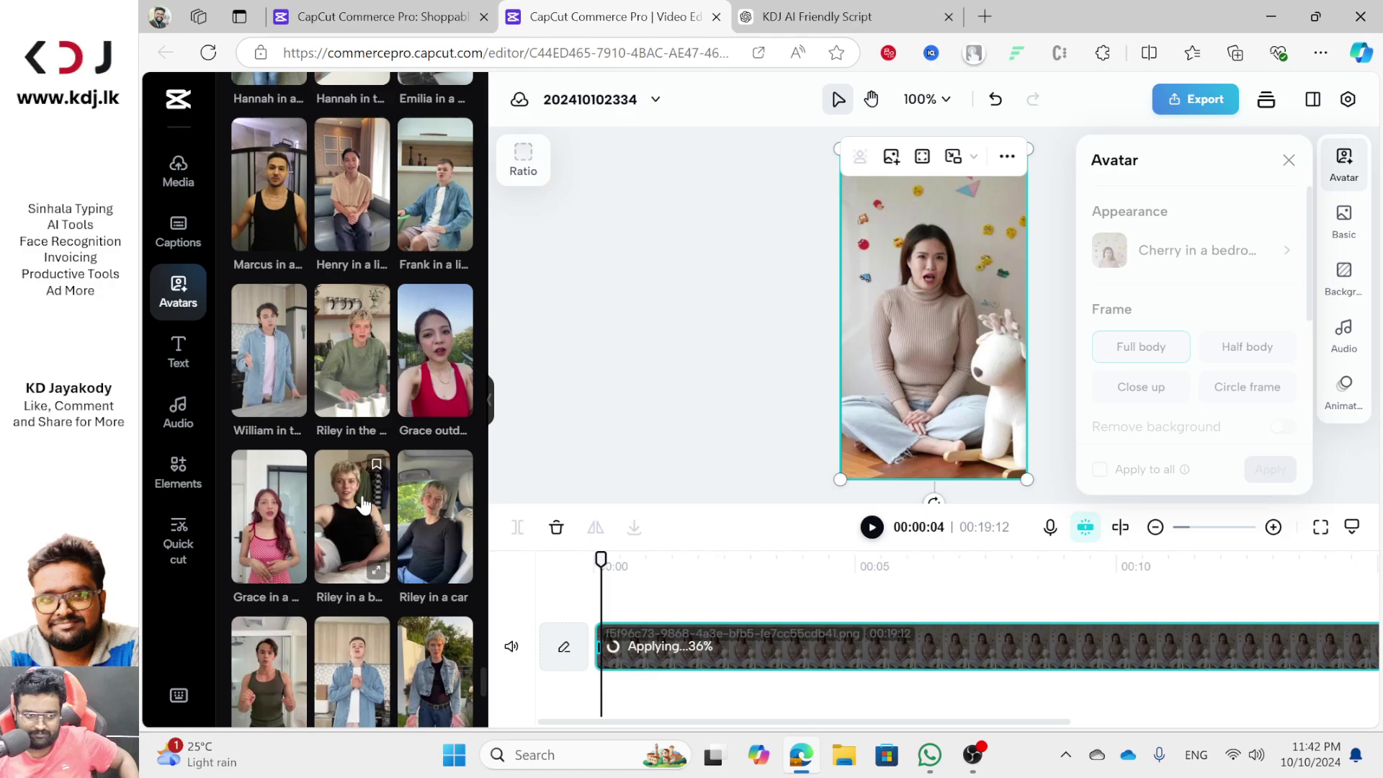
scroll(363, 504, "down", 8)
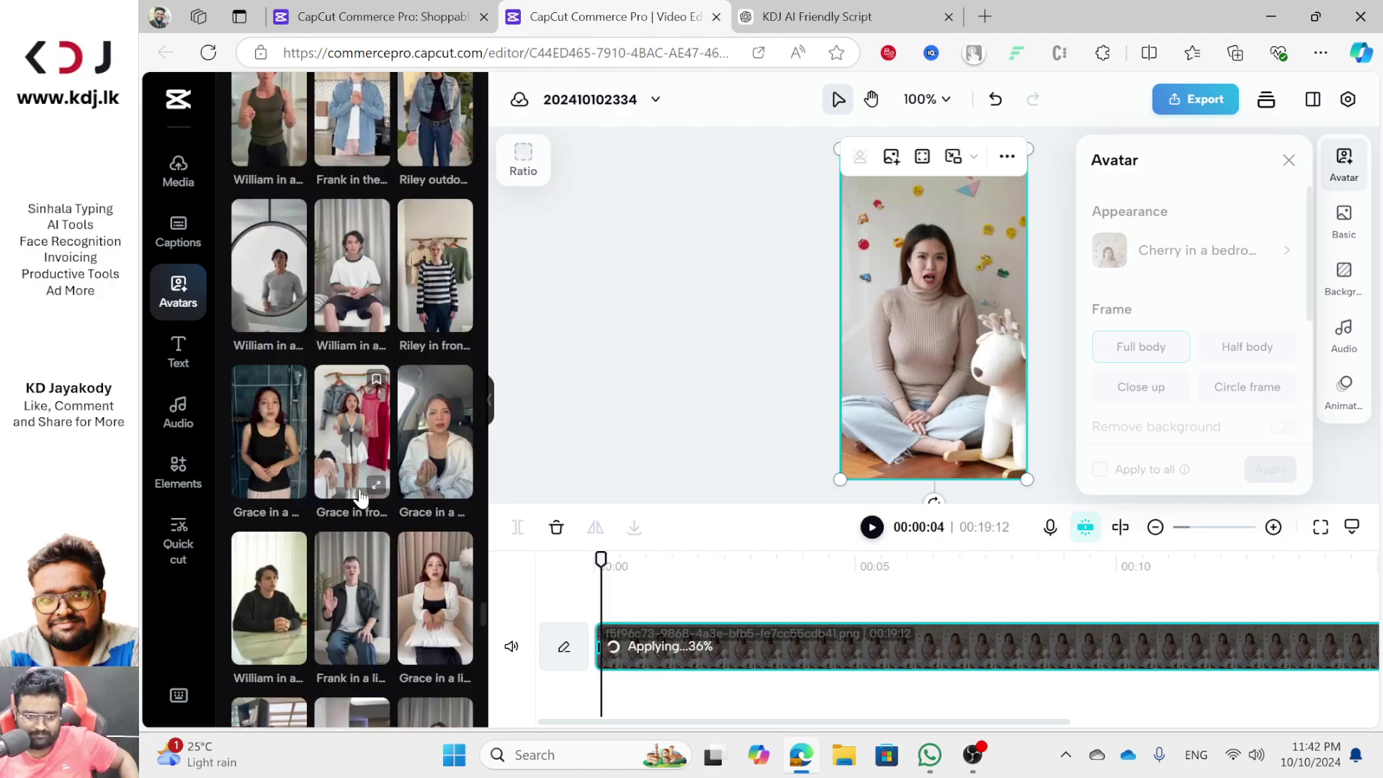
scroll(361, 497, "down", 4)
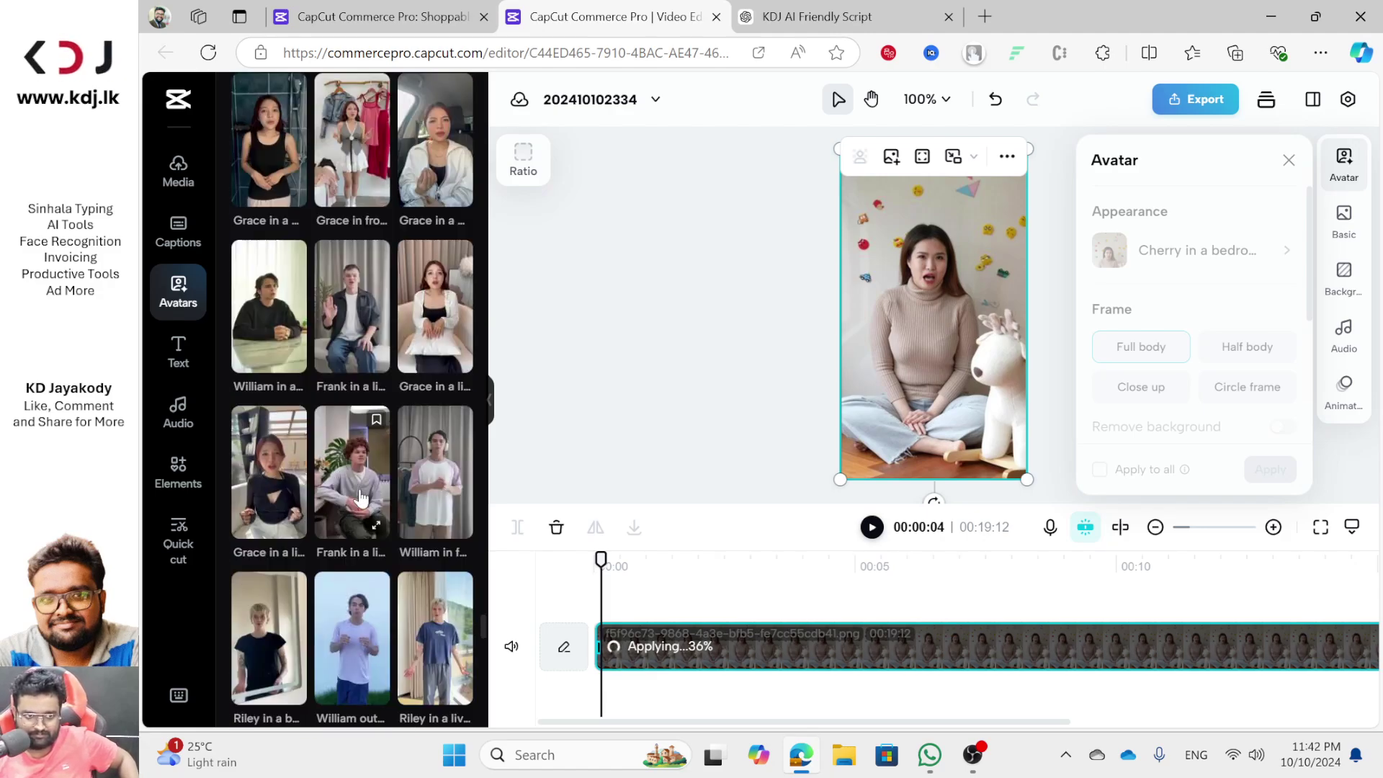
scroll(361, 497, "down", 4)
scroll(360, 482, "down", 4)
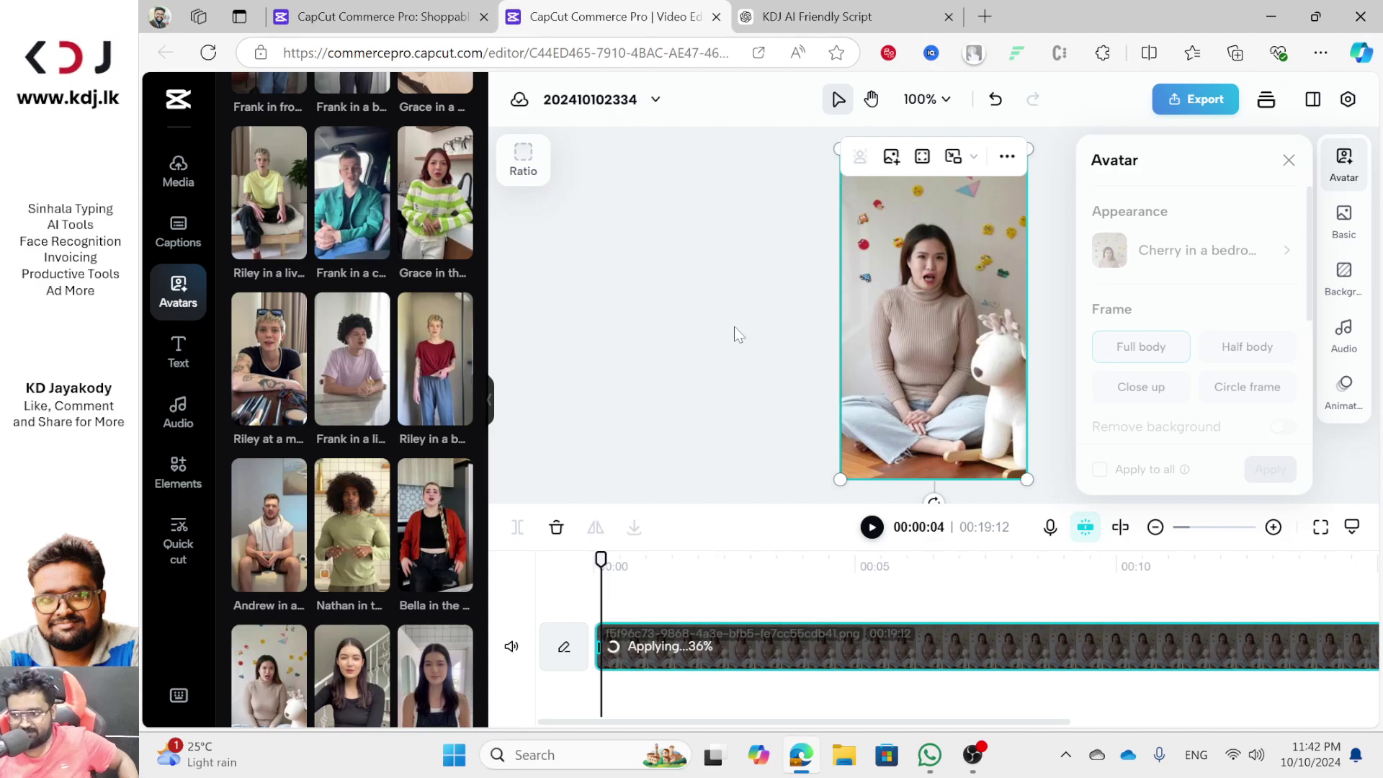
scroll(404, 477, "down", 4)
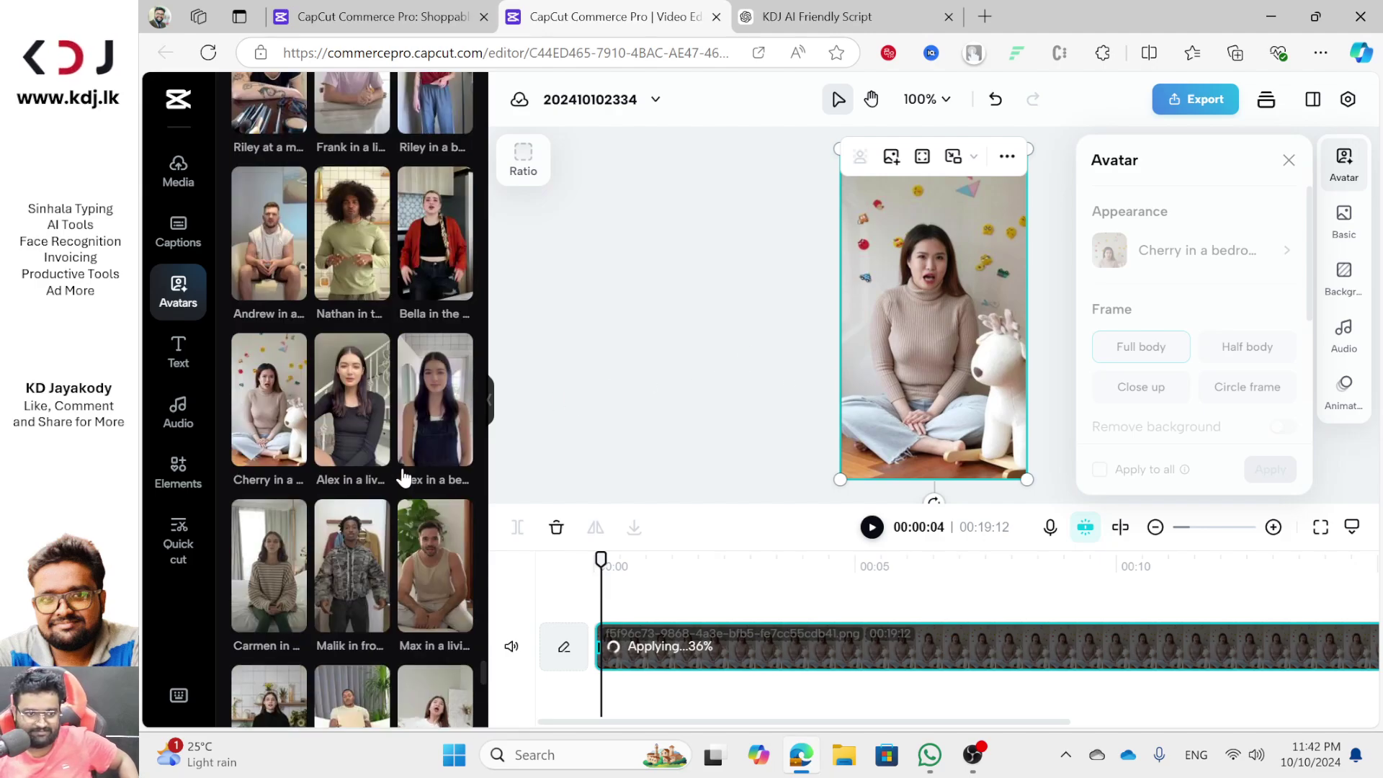
scroll(322, 472, "down", 4)
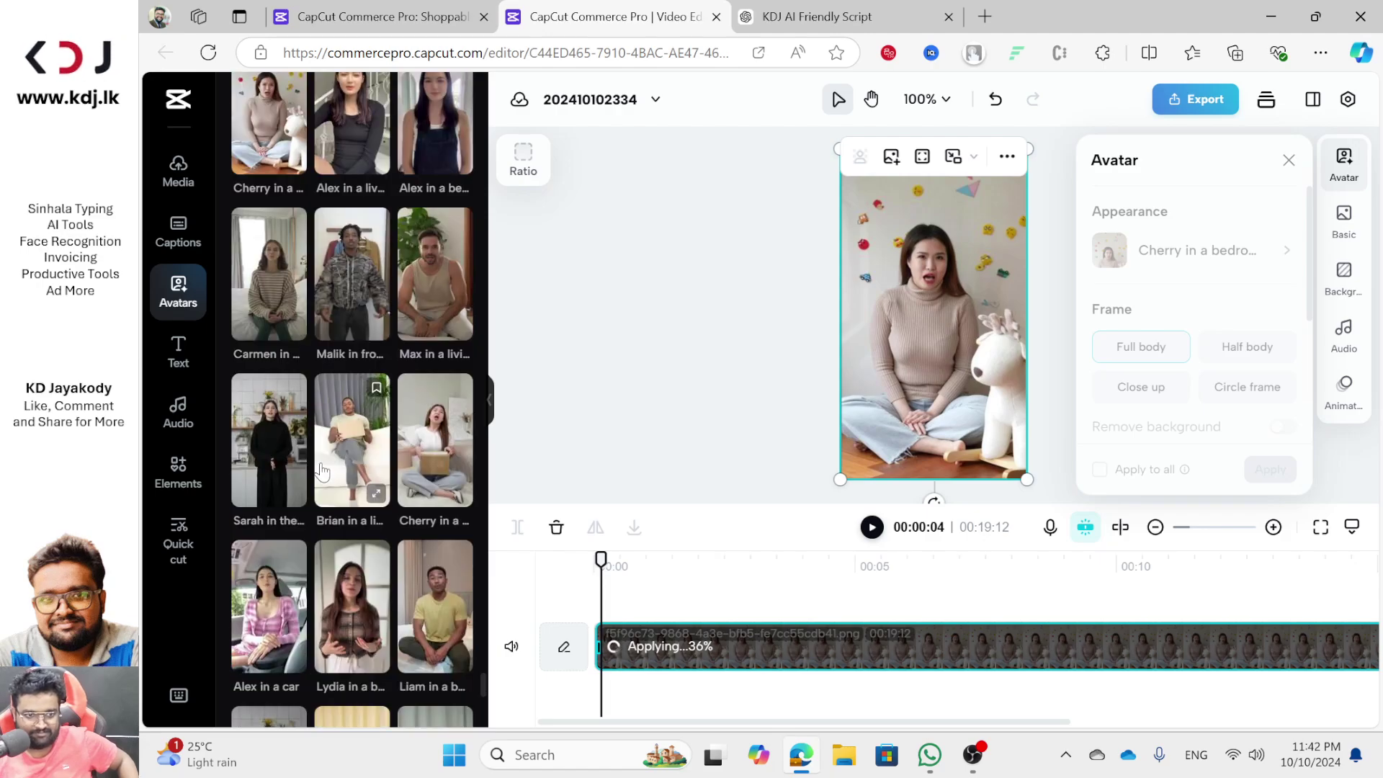
scroll(322, 471, "down", 8)
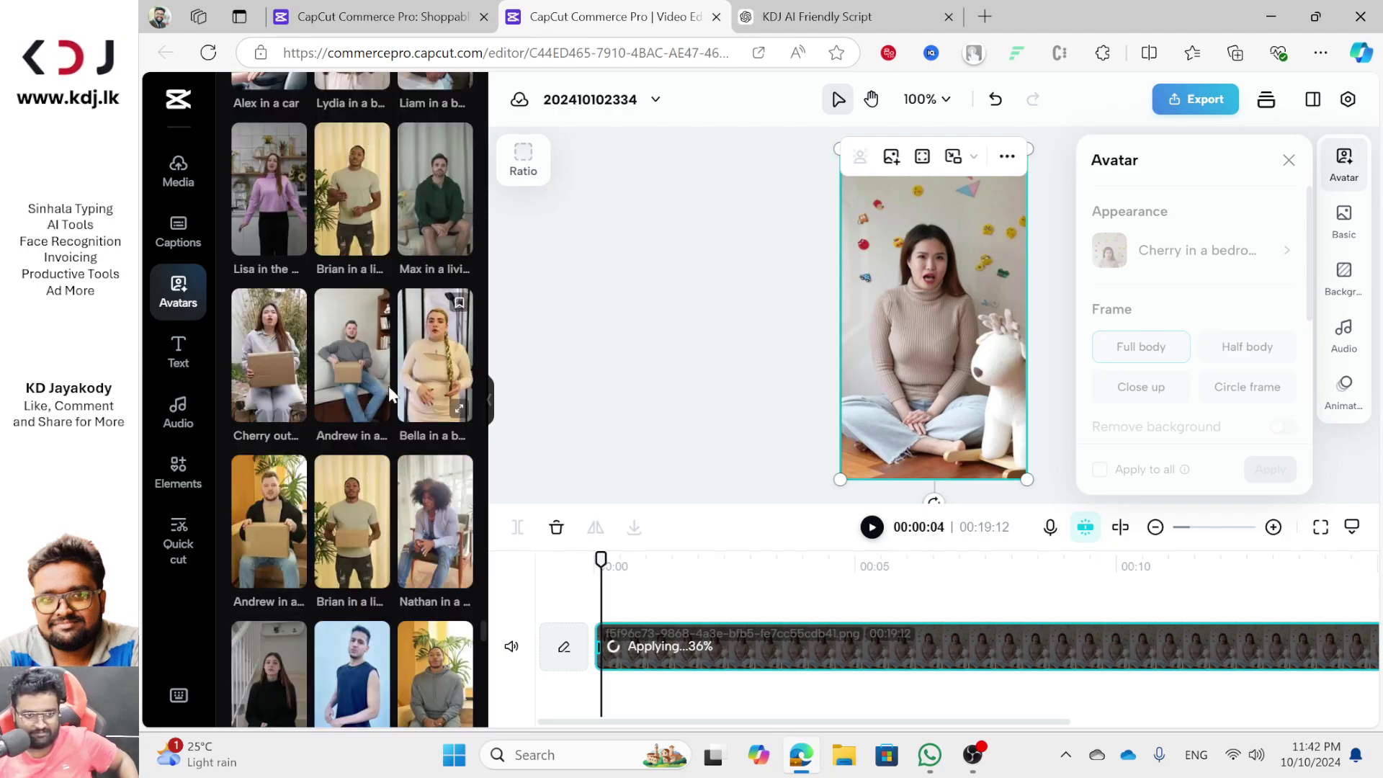
scroll(392, 391, "down", 4)
scroll(355, 569, "down", 4)
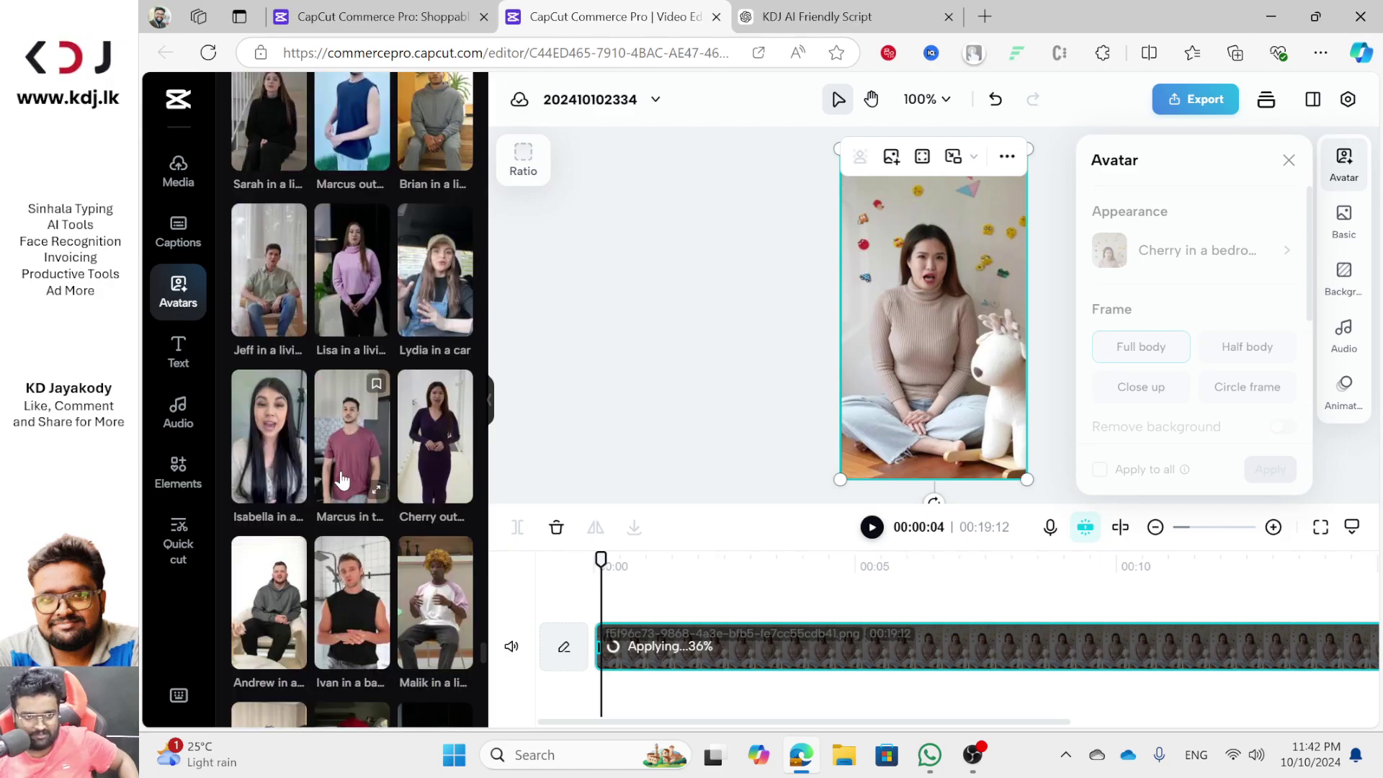
scroll(343, 479, "down", 5)
scroll(343, 477, "down", 5)
scroll(341, 479, "up", 3)
left_click_drag(429, 188, 1276, 679)
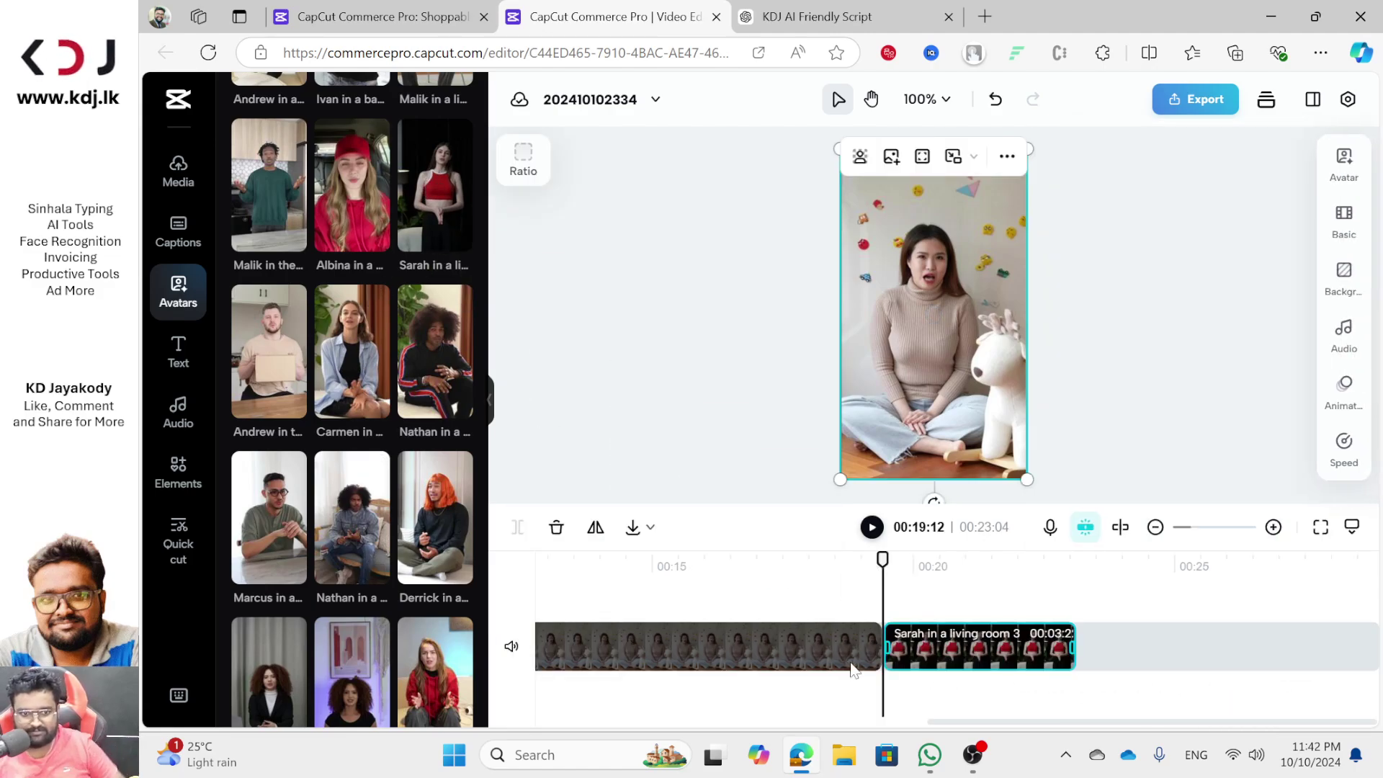
Check the highlighted KDJ Boy excerpt in ChatGPT, replace the Sarah clip's whole narration with it in CapCut, and apply it
left_click(913, 17)
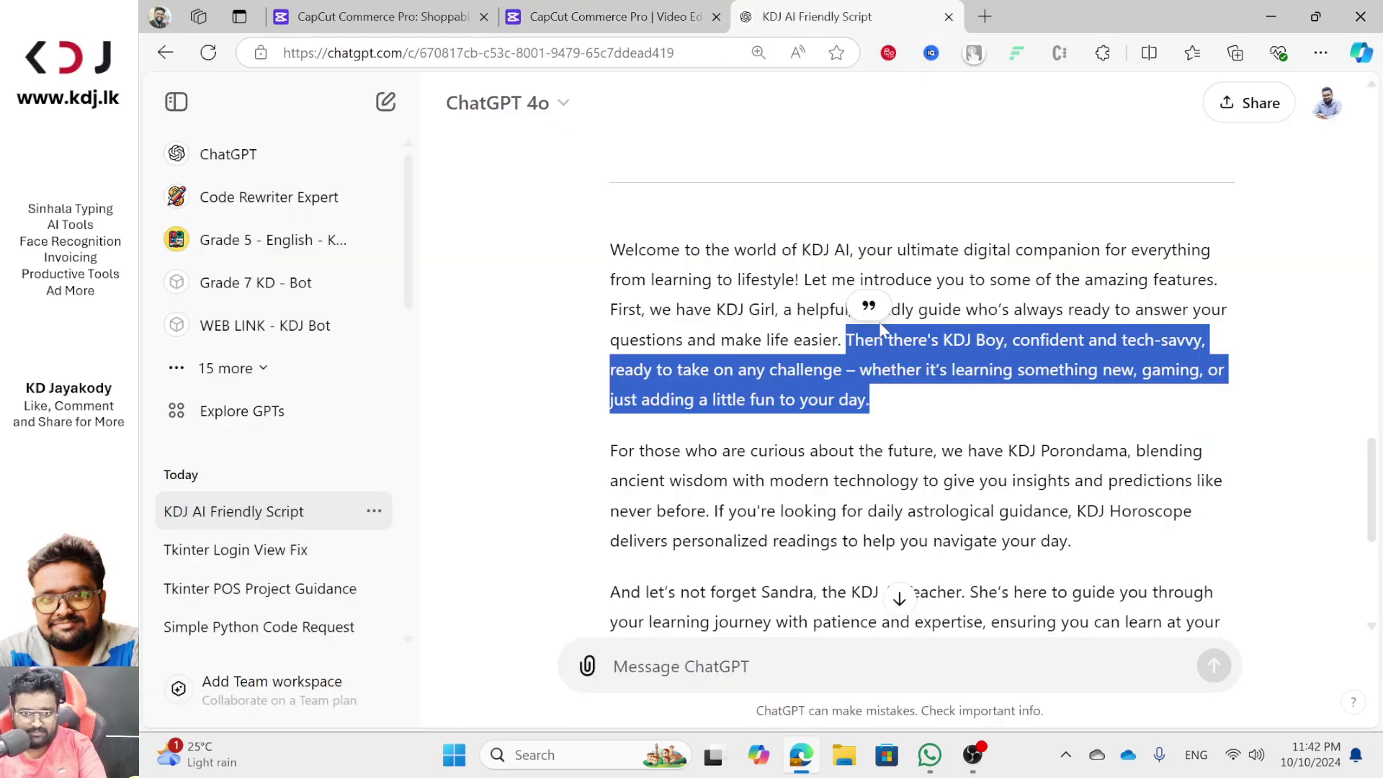
key("ctrl+shift+Tab")
left_click(1341, 173)
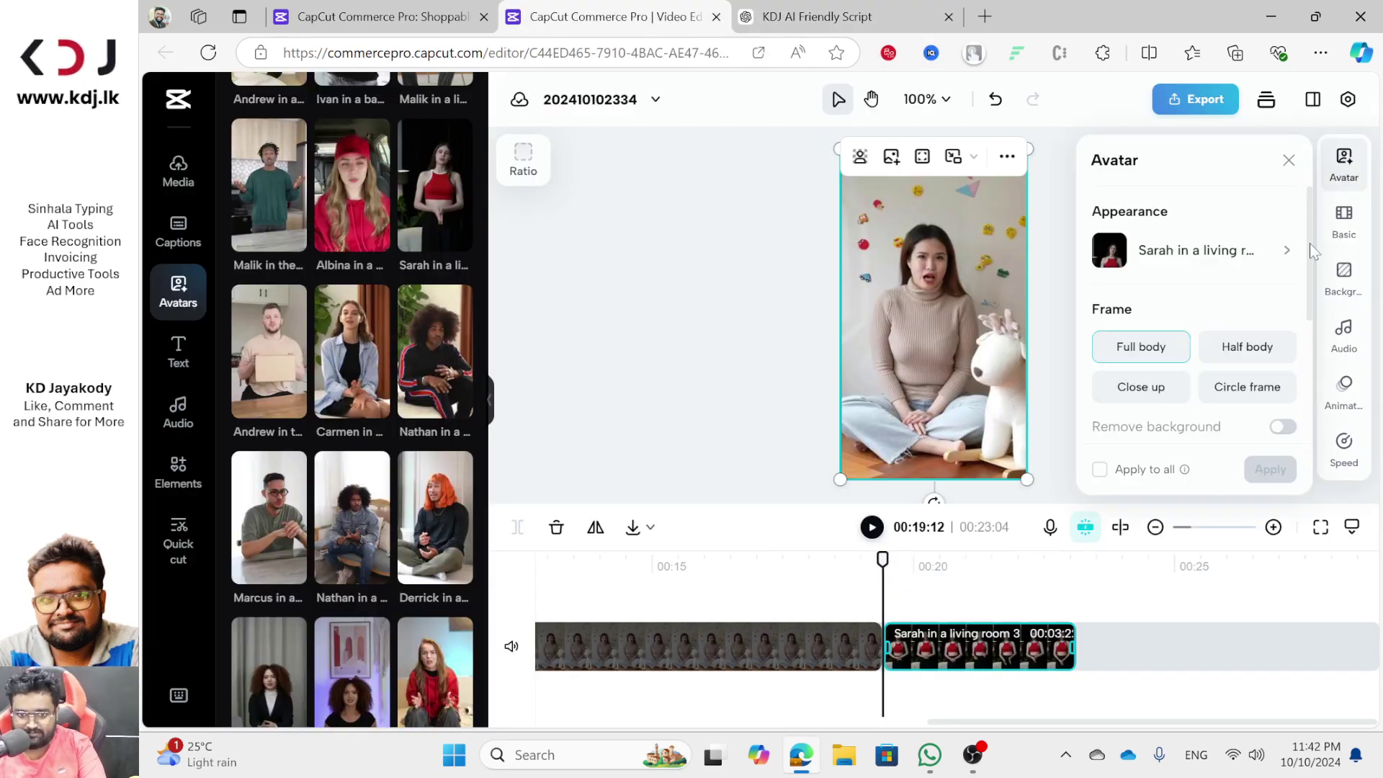
scroll(1161, 460, "down", 3)
left_click(1105, 410)
key("ctrl+a")
key("ctrl+v")
left_click(1264, 468)
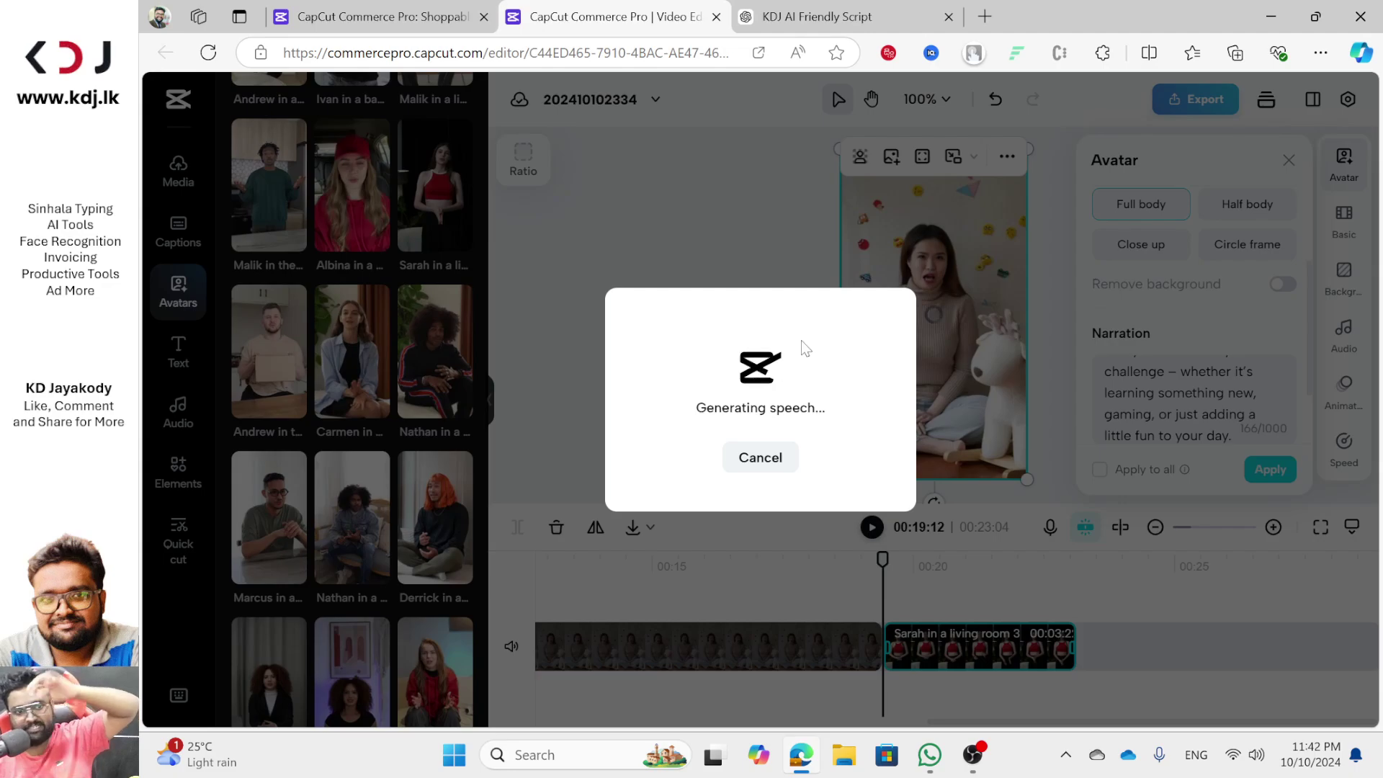
Switch to the ChatGPT script and highlight the opening paragraph through "For those who are curious about the future"
left_click(798, 13)
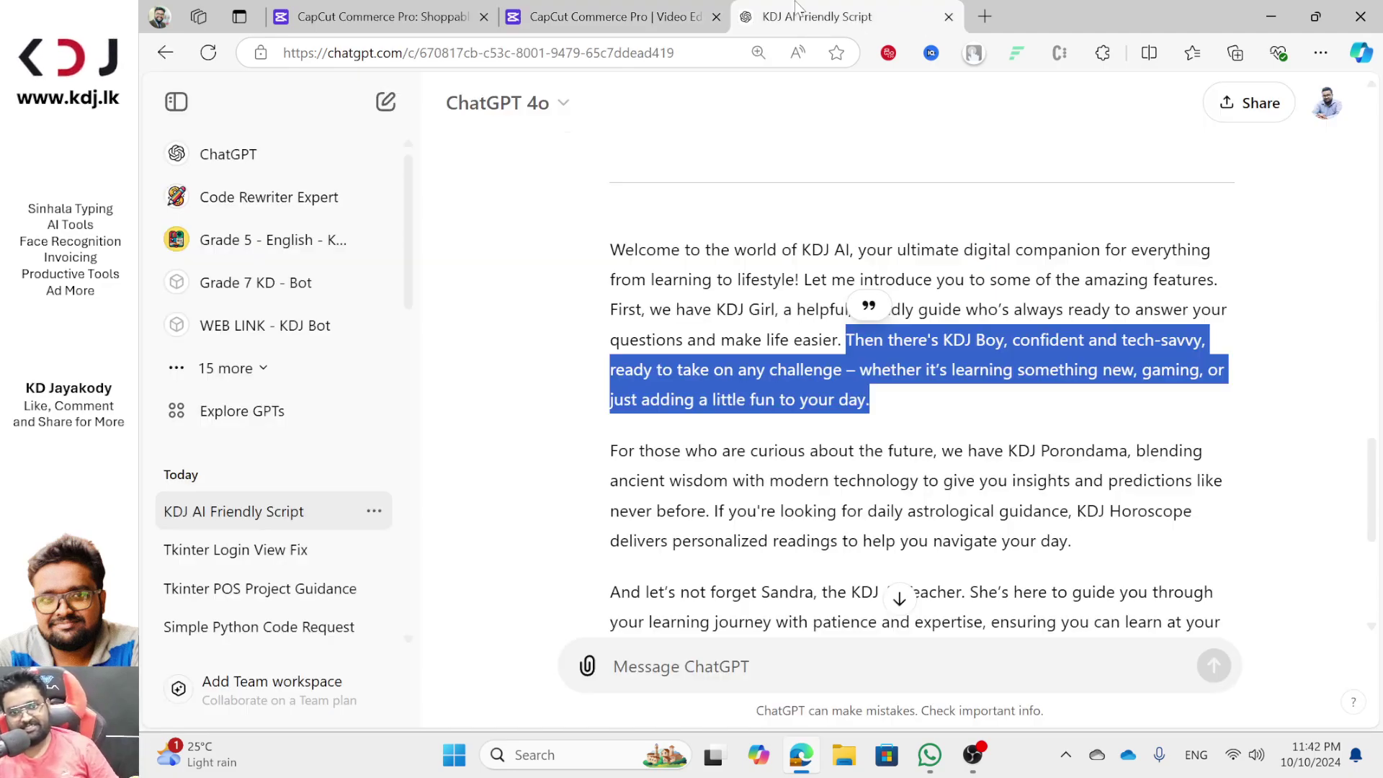
left_click(1080, 425)
left_click_drag(933, 450, 648, 238)
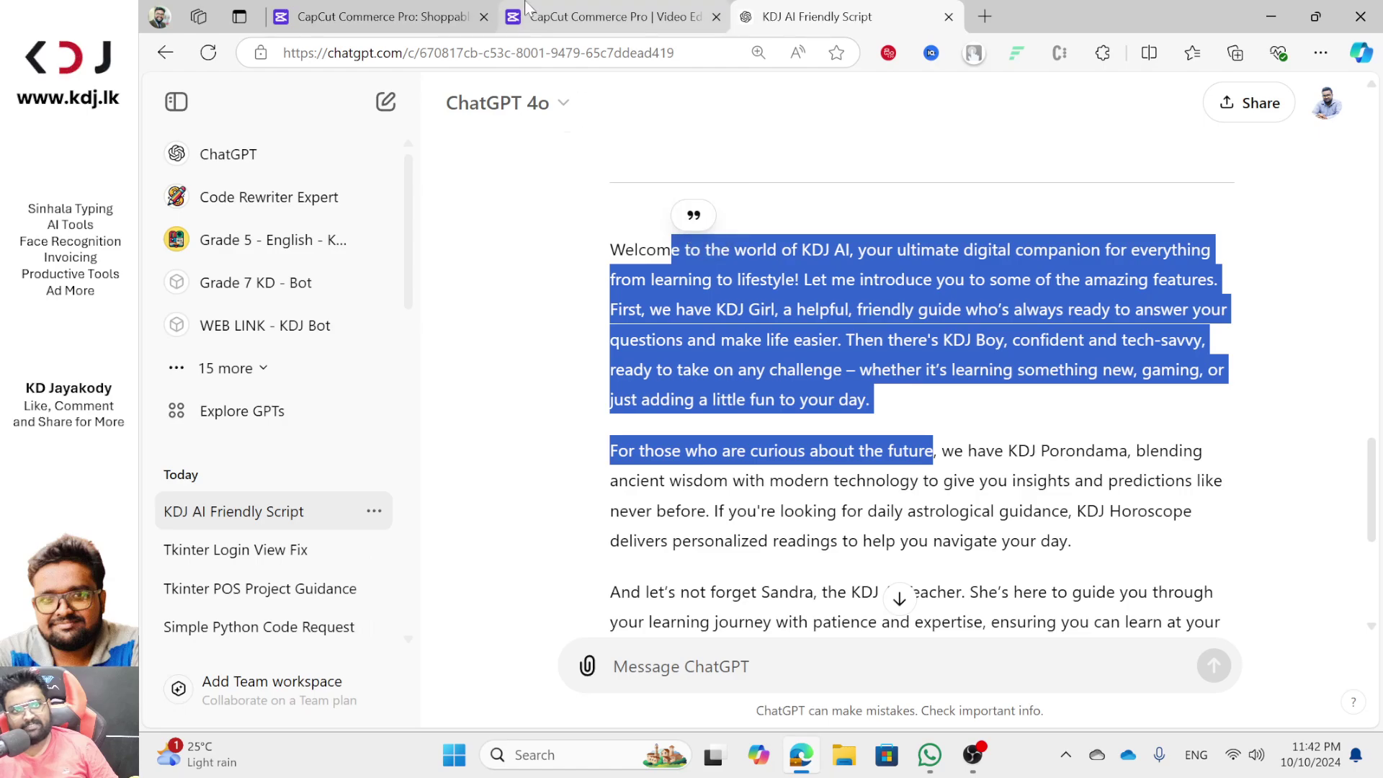
Switch back to CapCut Commerce Pro and scrub the playhead back through the Cherry clip on the timeline
left_click(620, 16)
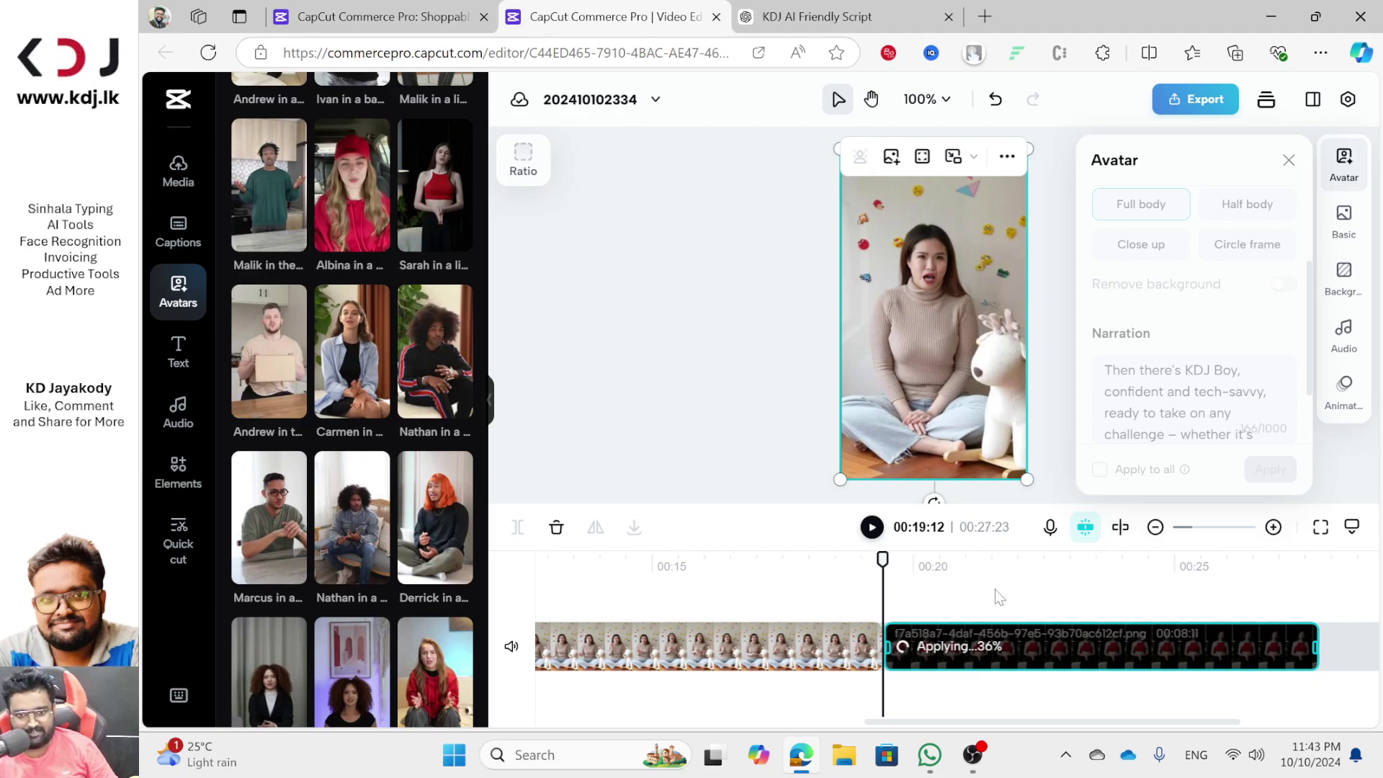
left_click_drag(877, 557, 376, 464)
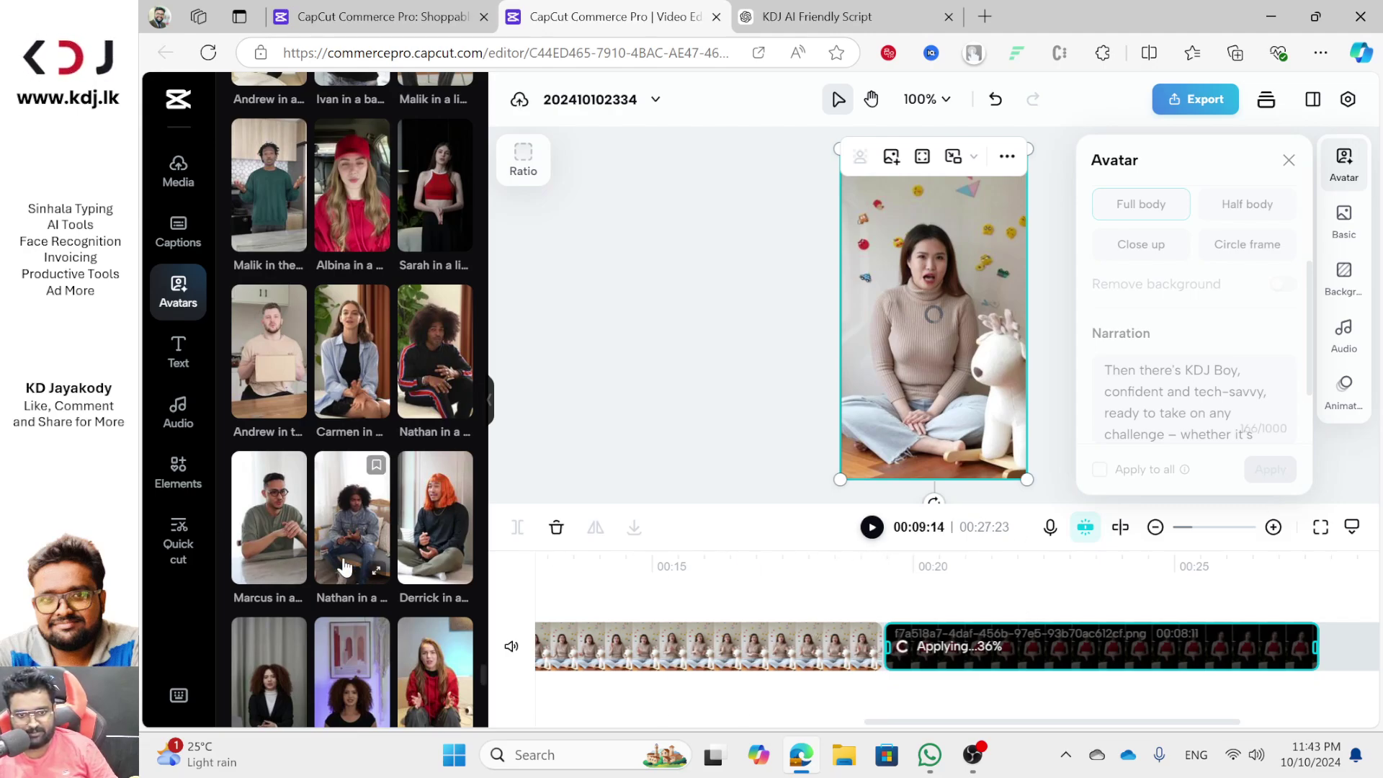
left_click(546, 561)
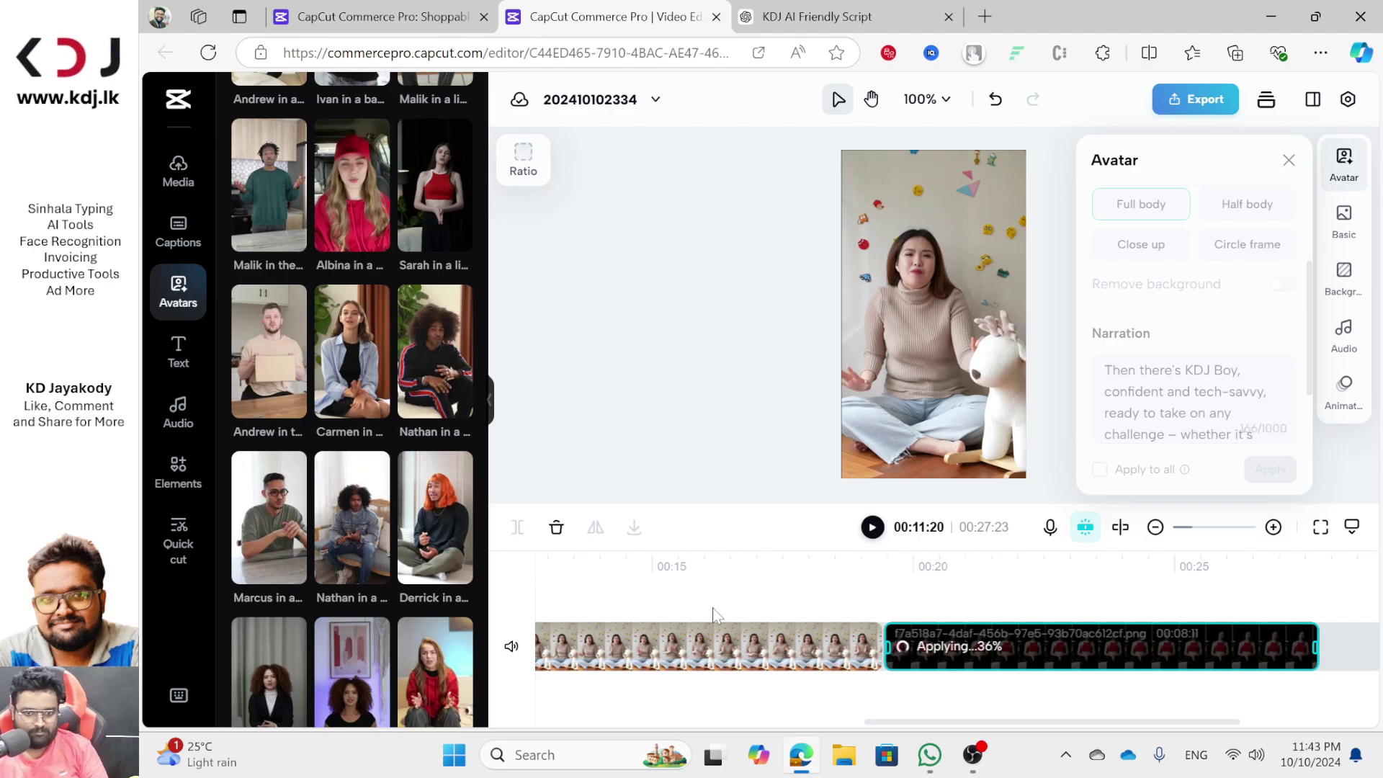
scroll(720, 572, "up", 3)
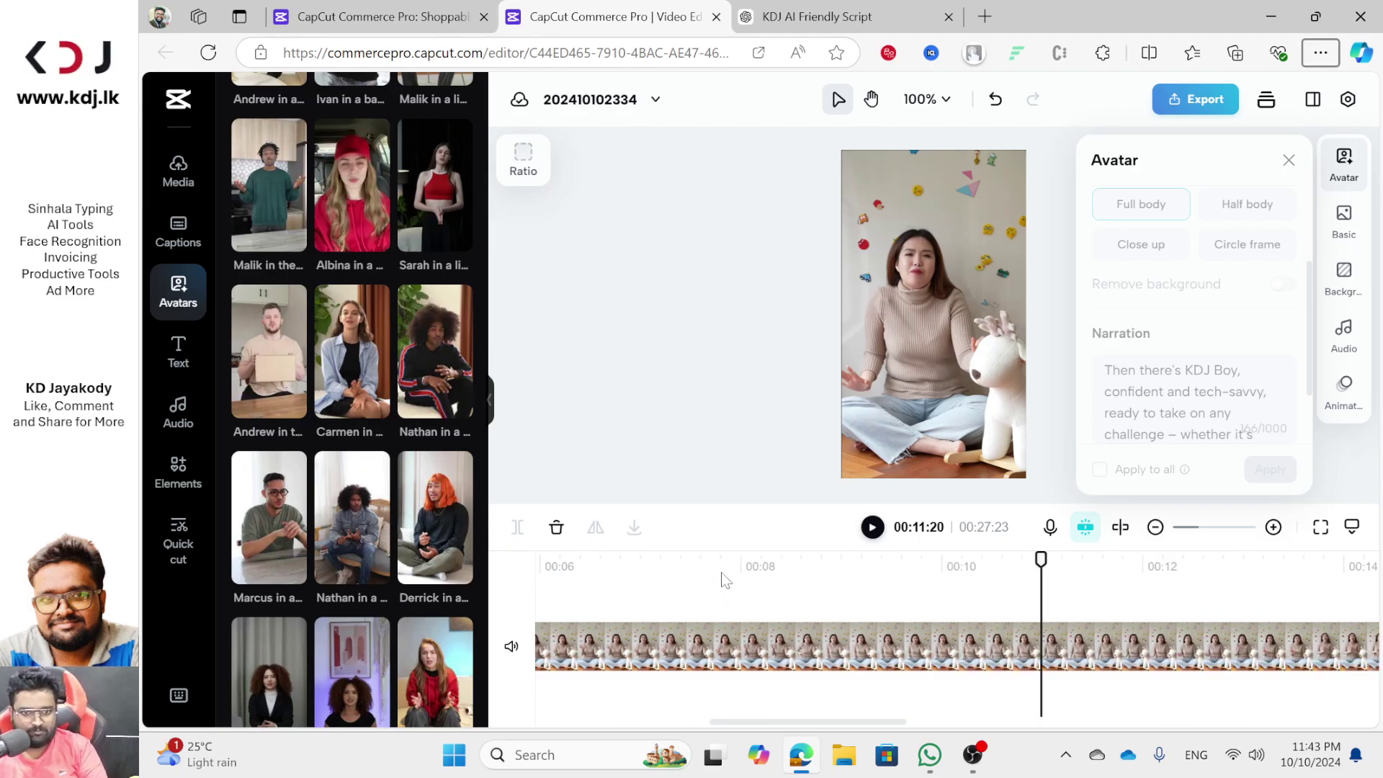
left_click_drag(723, 558, 142, 462)
left_click(618, 434)
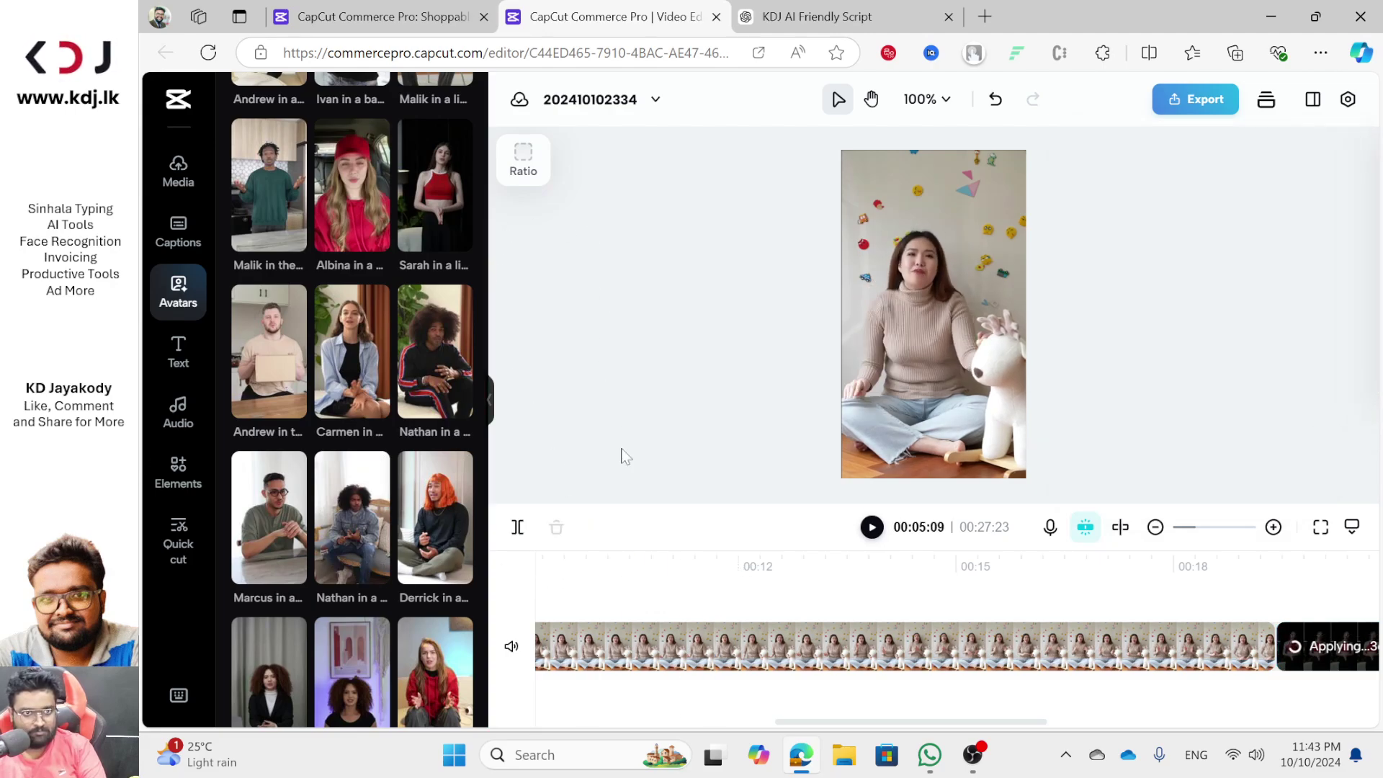
scroll(651, 592, "up", 5)
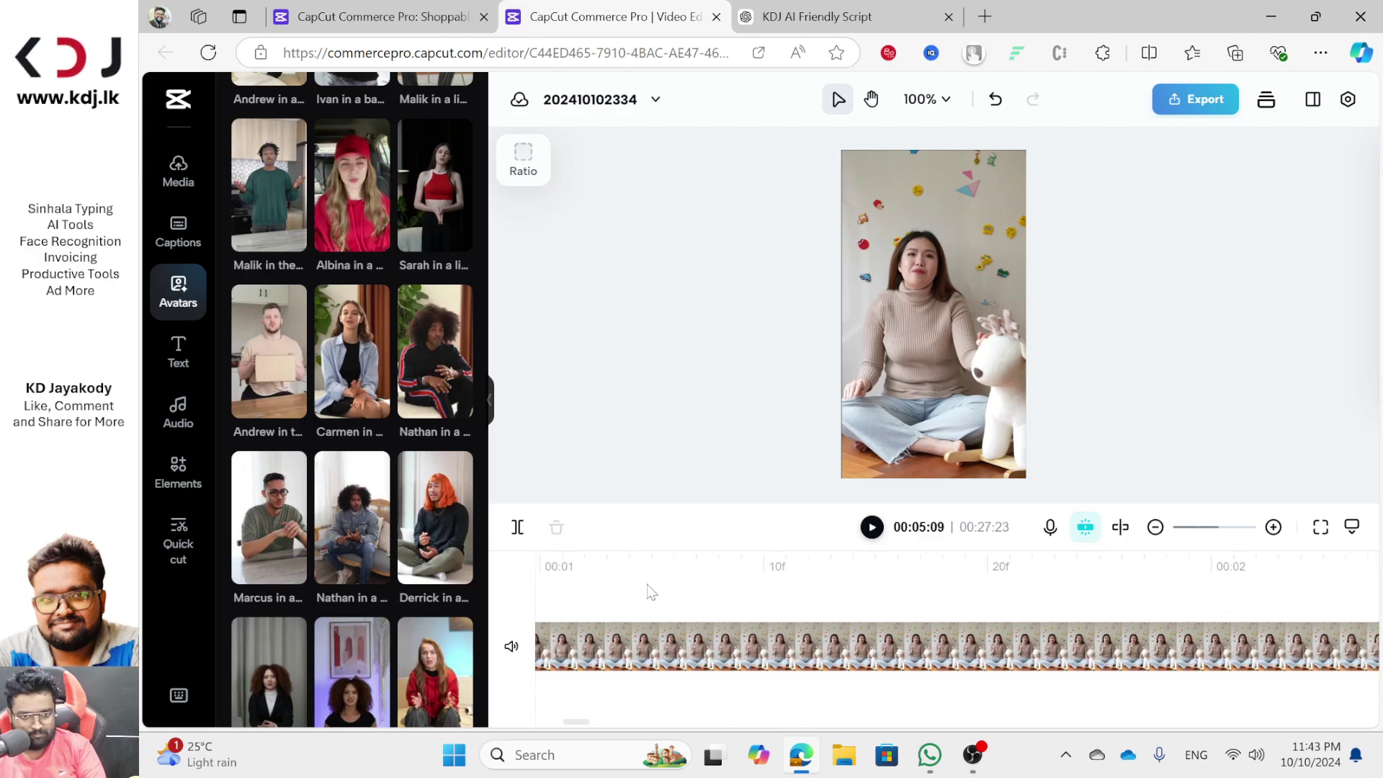
Rewind to the very start of the timeline and preview the video through the Cherry clip into the Sarah clip
left_click(561, 558)
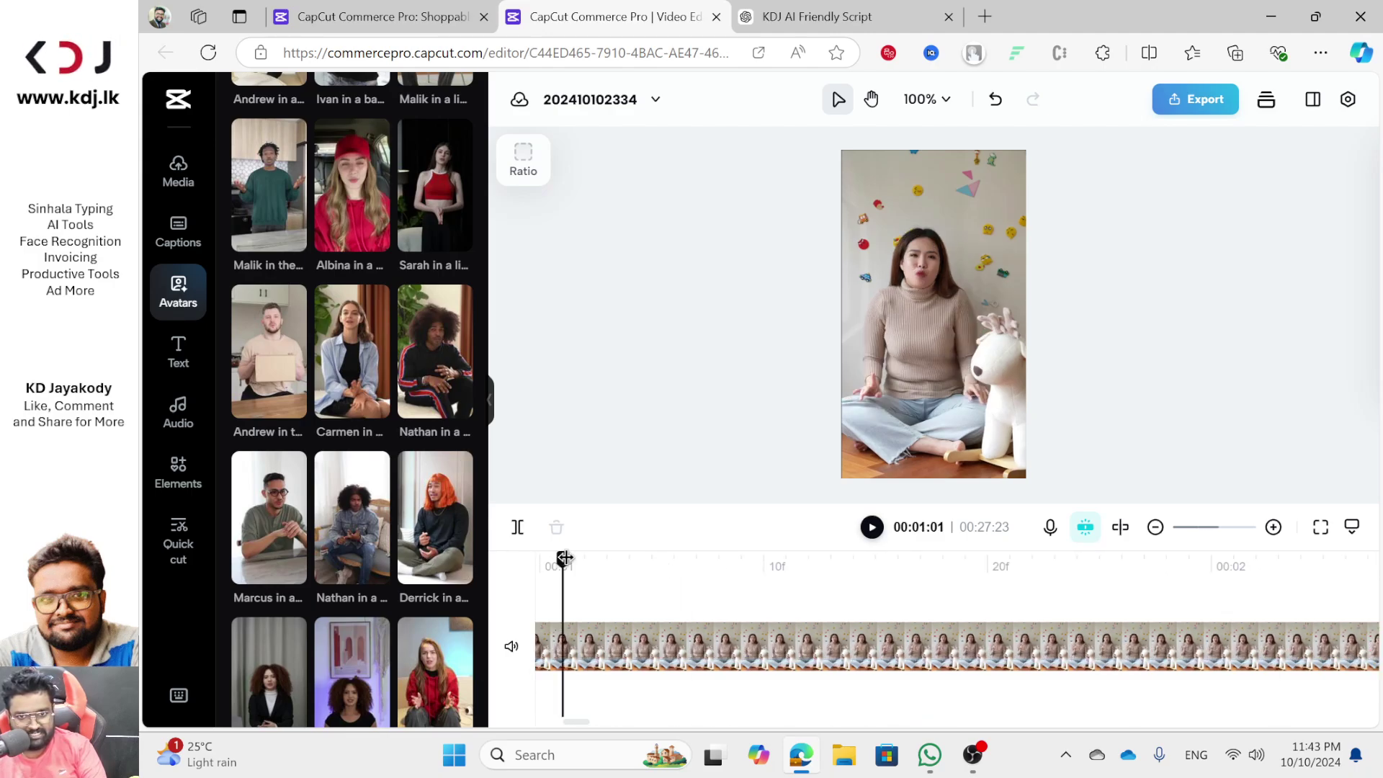
left_click_drag(564, 557, 371, 464)
scroll(756, 569, "up", 3)
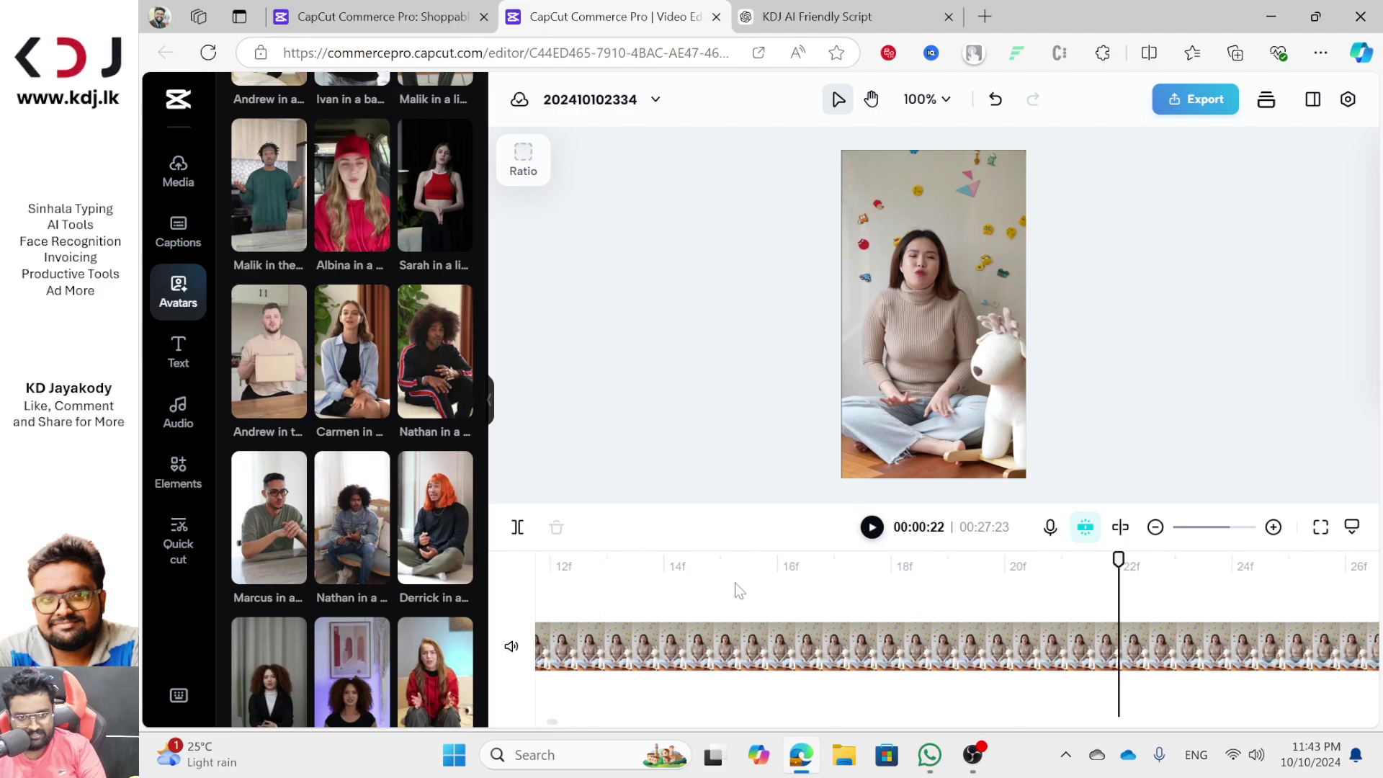
scroll(739, 590, "down", 2)
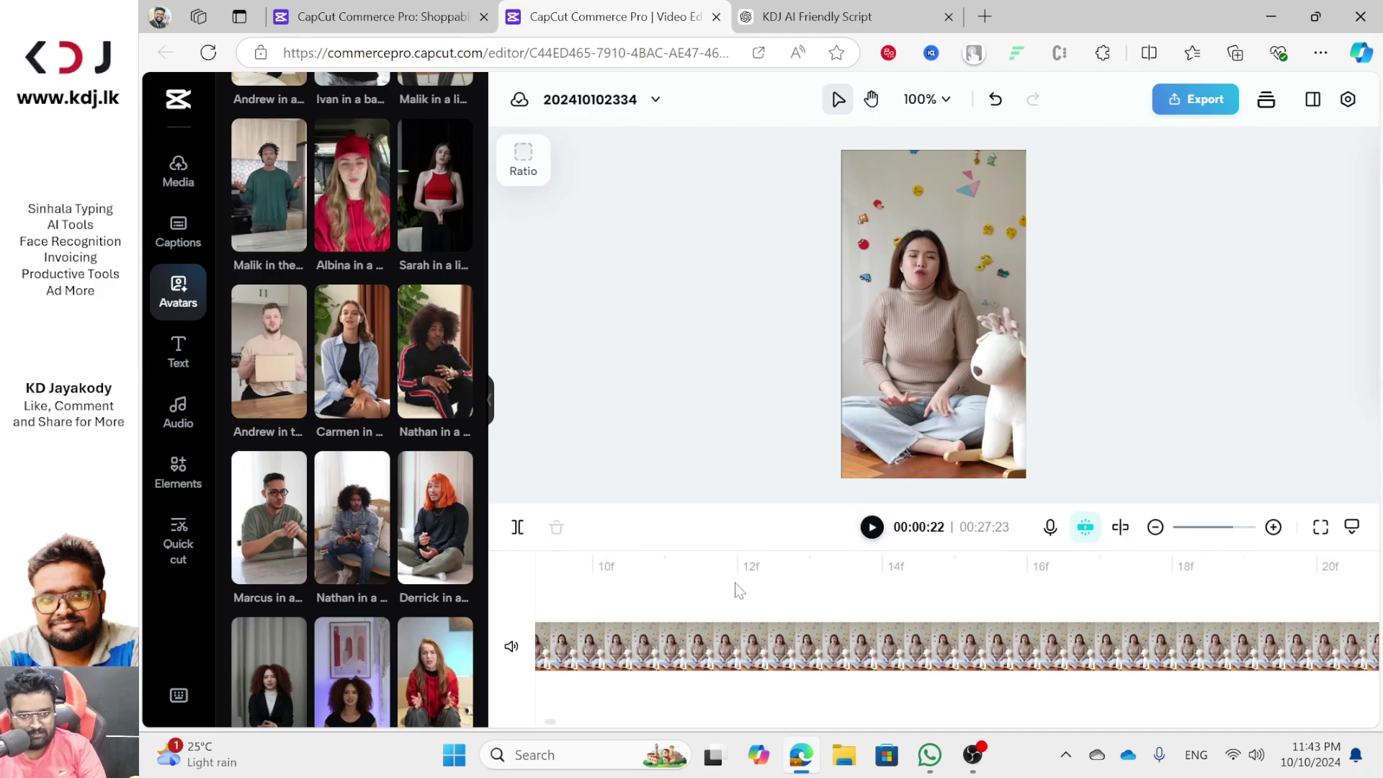
scroll(756, 585, "down", 4)
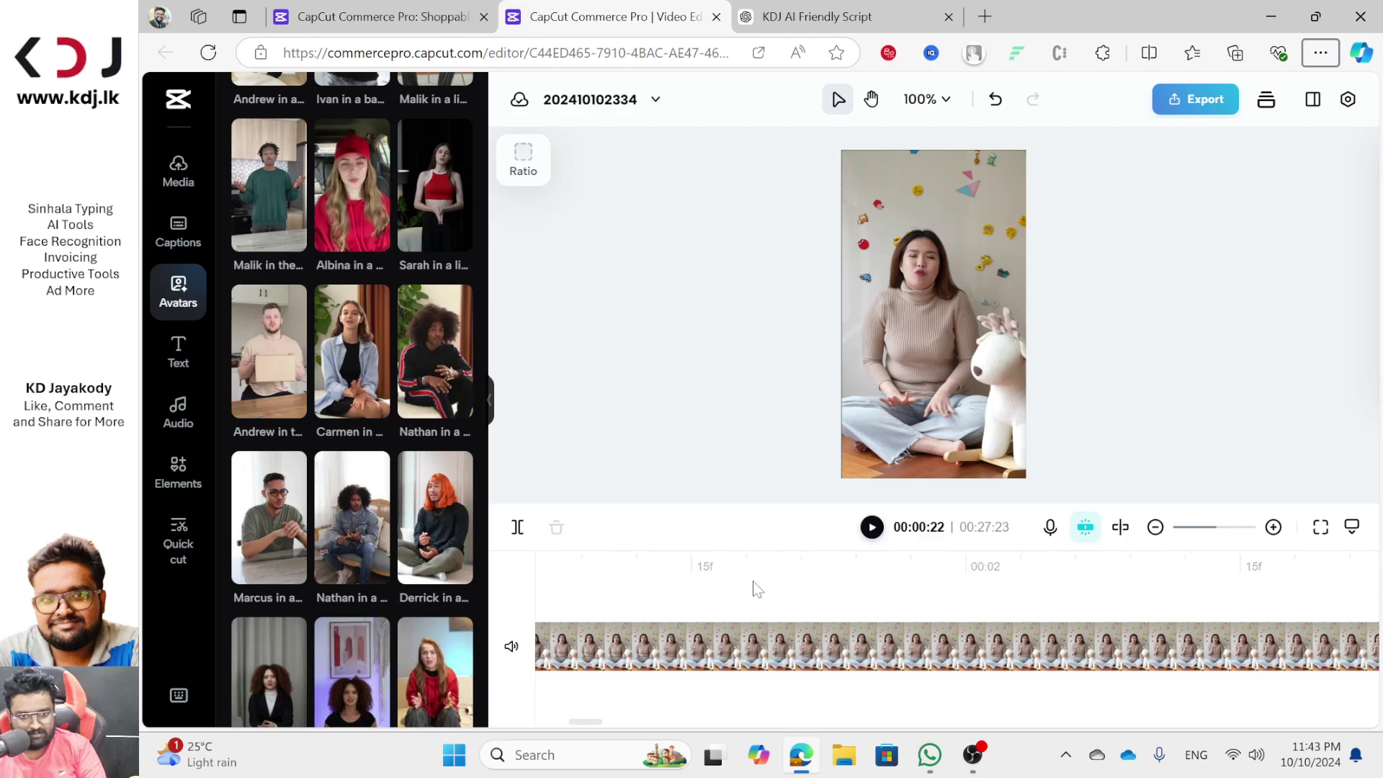
left_click_drag(684, 722, 581, 586)
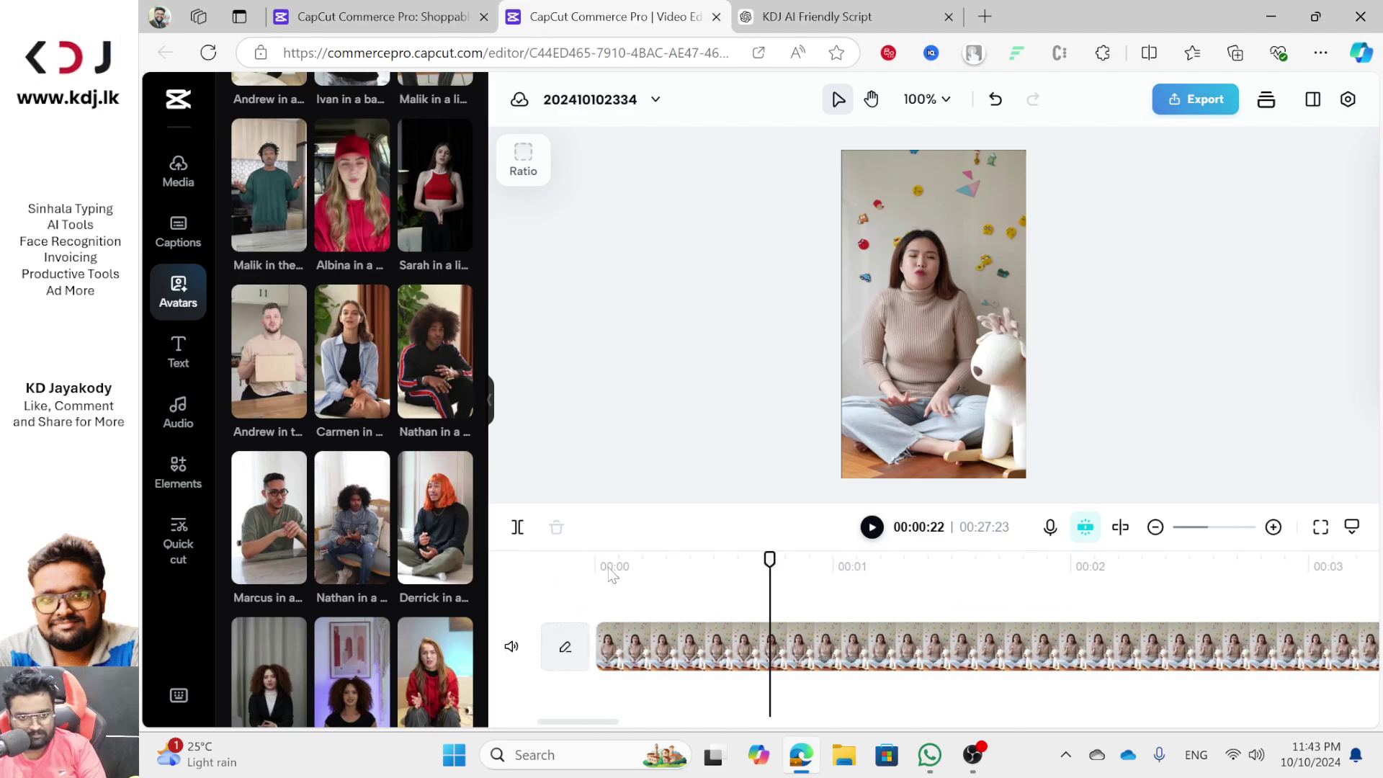
left_click(592, 560)
key("space")
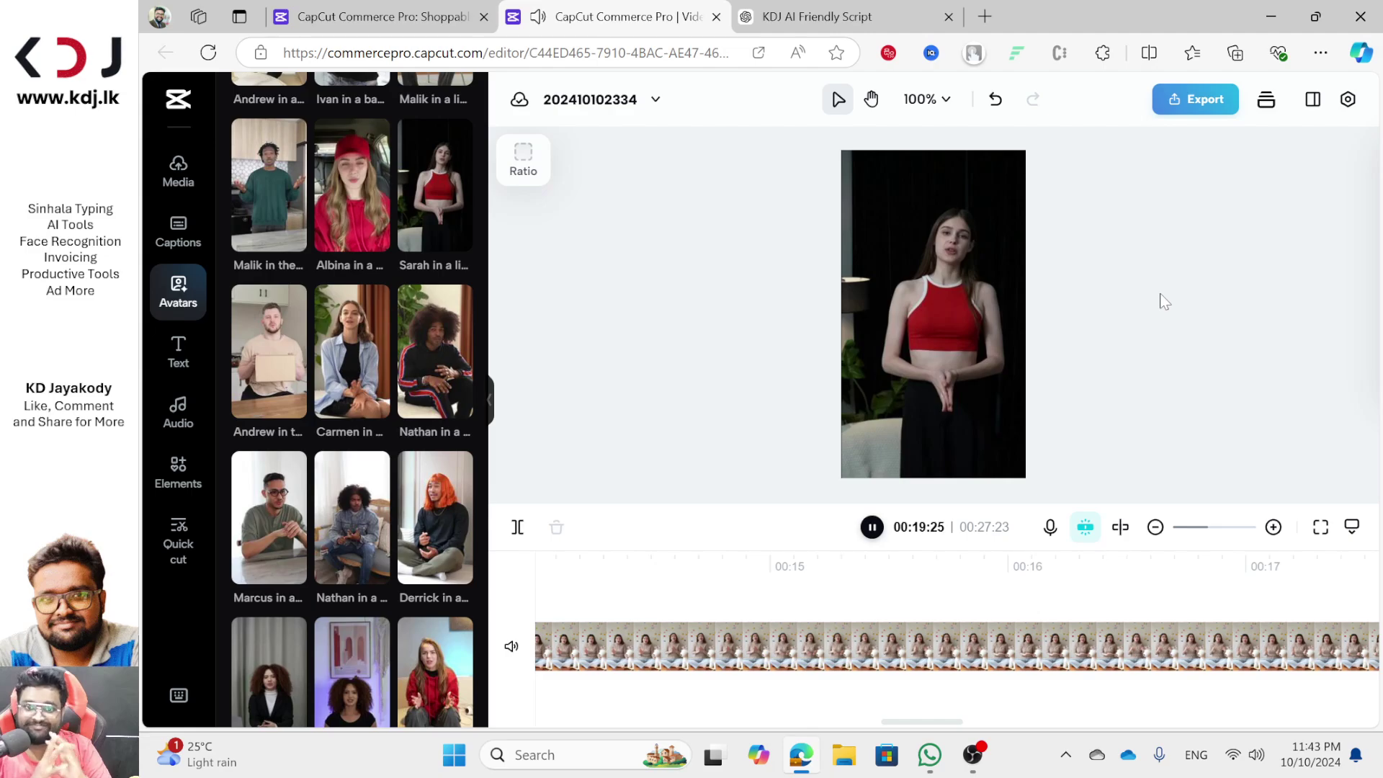
key("space")
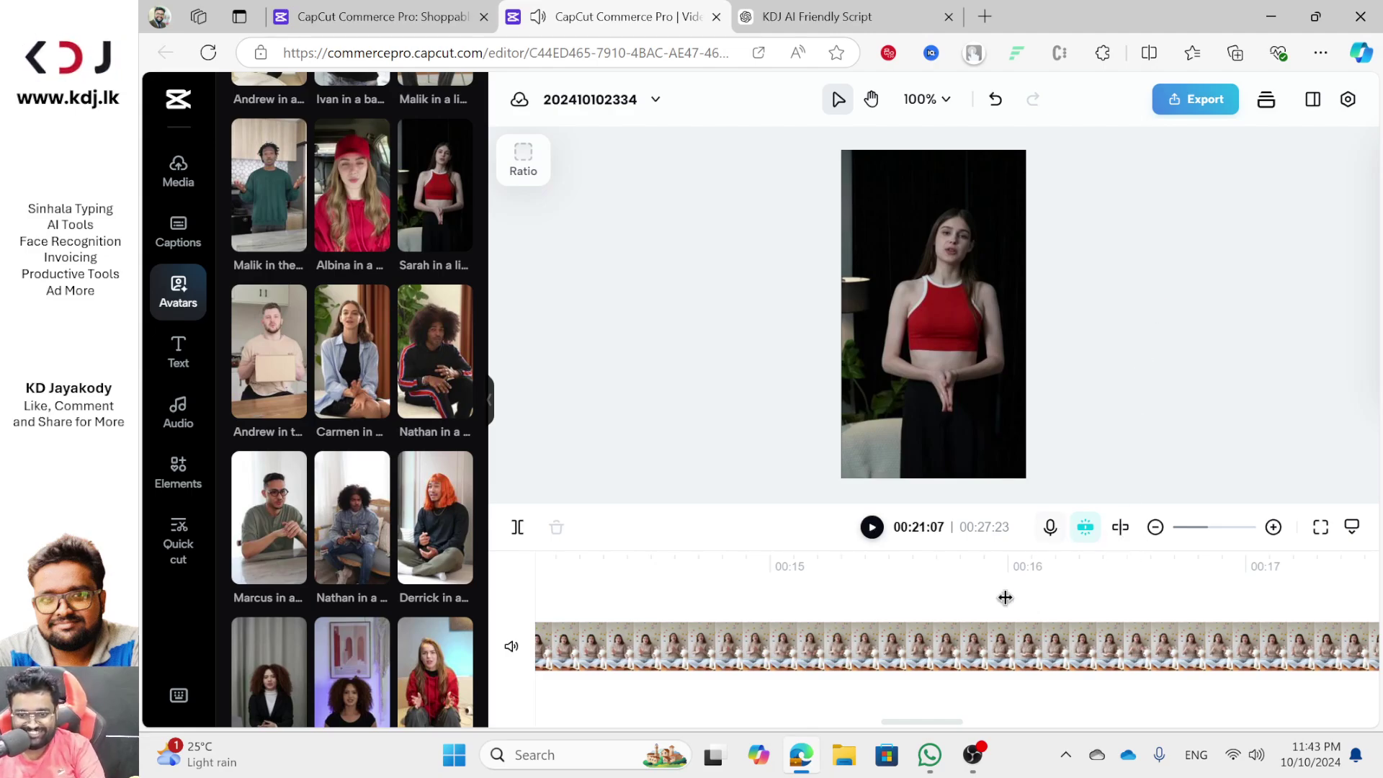
left_click_drag(945, 720, 1048, 705)
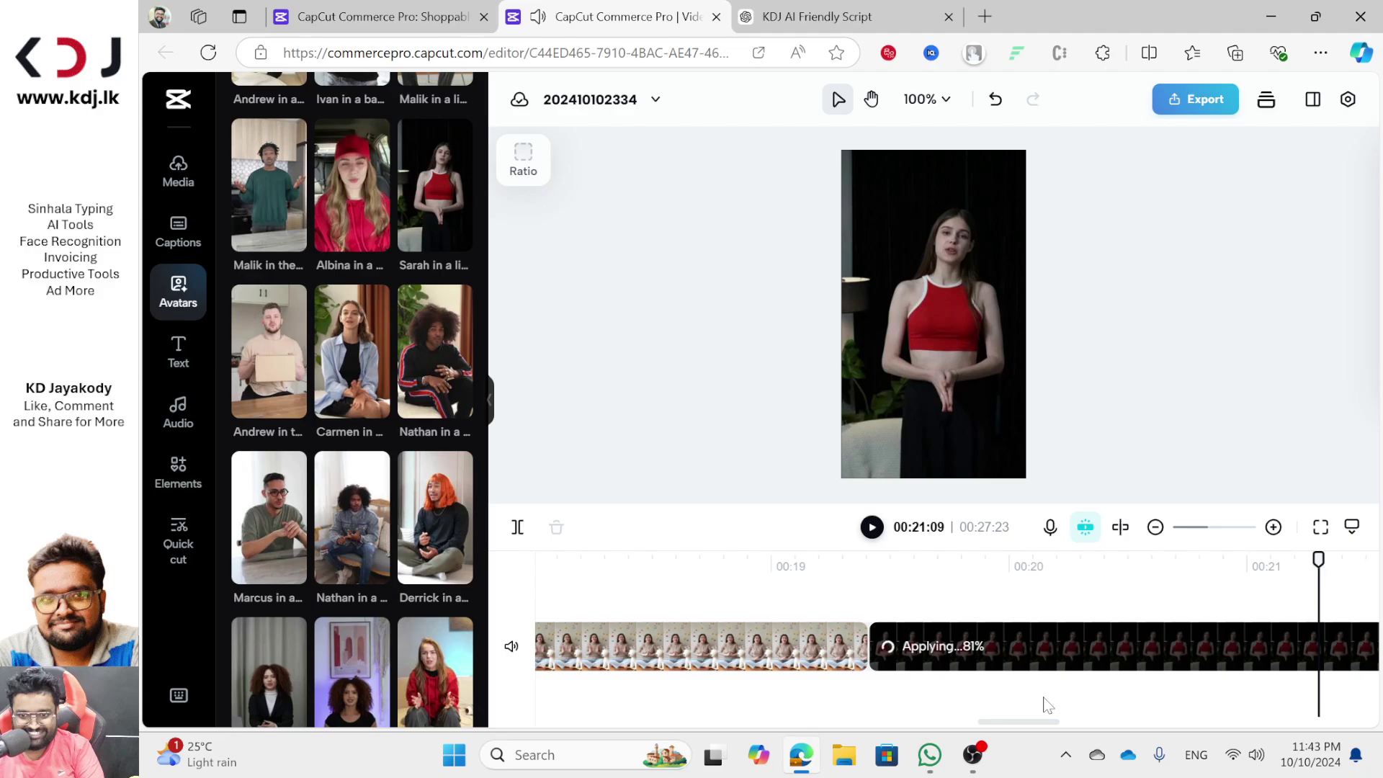
Switch to the ChatGPT script and copy the paragraph from "For those who are curious about the future" to "navigate your day."
key("ctrl+Tab")
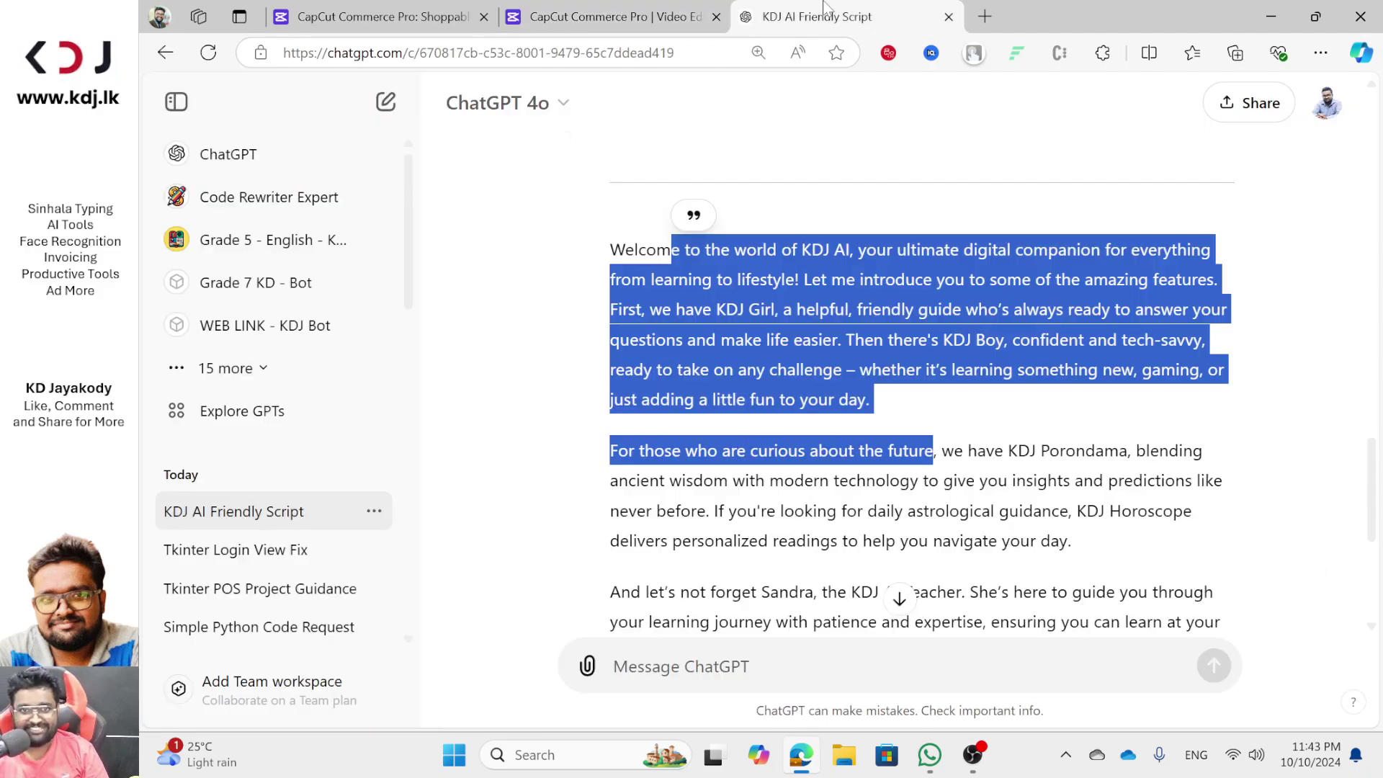
scroll(790, 562, "down", 1)
left_click_drag(610, 148, 607, 355)
left_click(1119, 454)
key("ctrl+c")
Return to CapCut Commerce Pro and play the rest of the Sarah clip
left_click(612, 16)
left_click(655, 100)
left_click(861, 582)
left_click(871, 527)
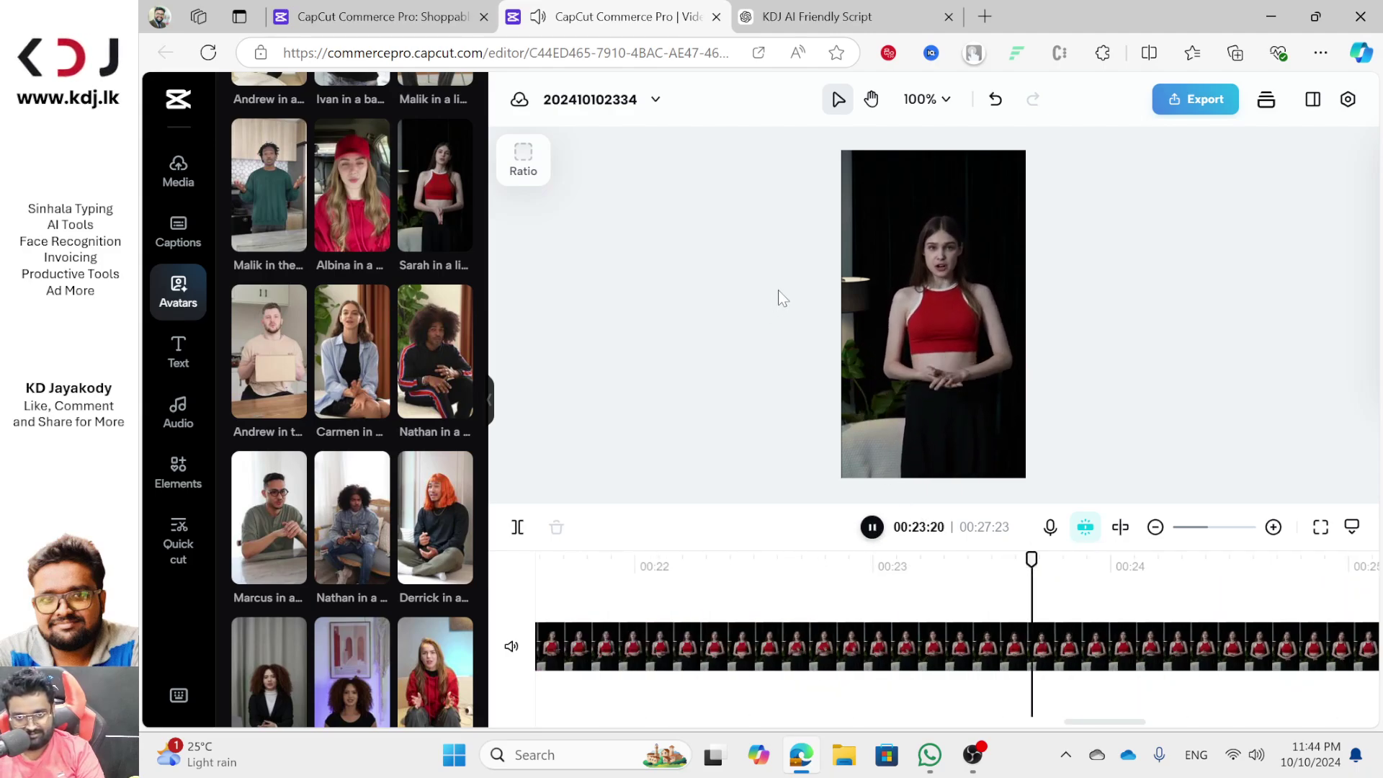
Find the Albina in an office avatar in the avatar library and add it to the timeline after the Sarah clip
scroll(370, 404, "down", 5)
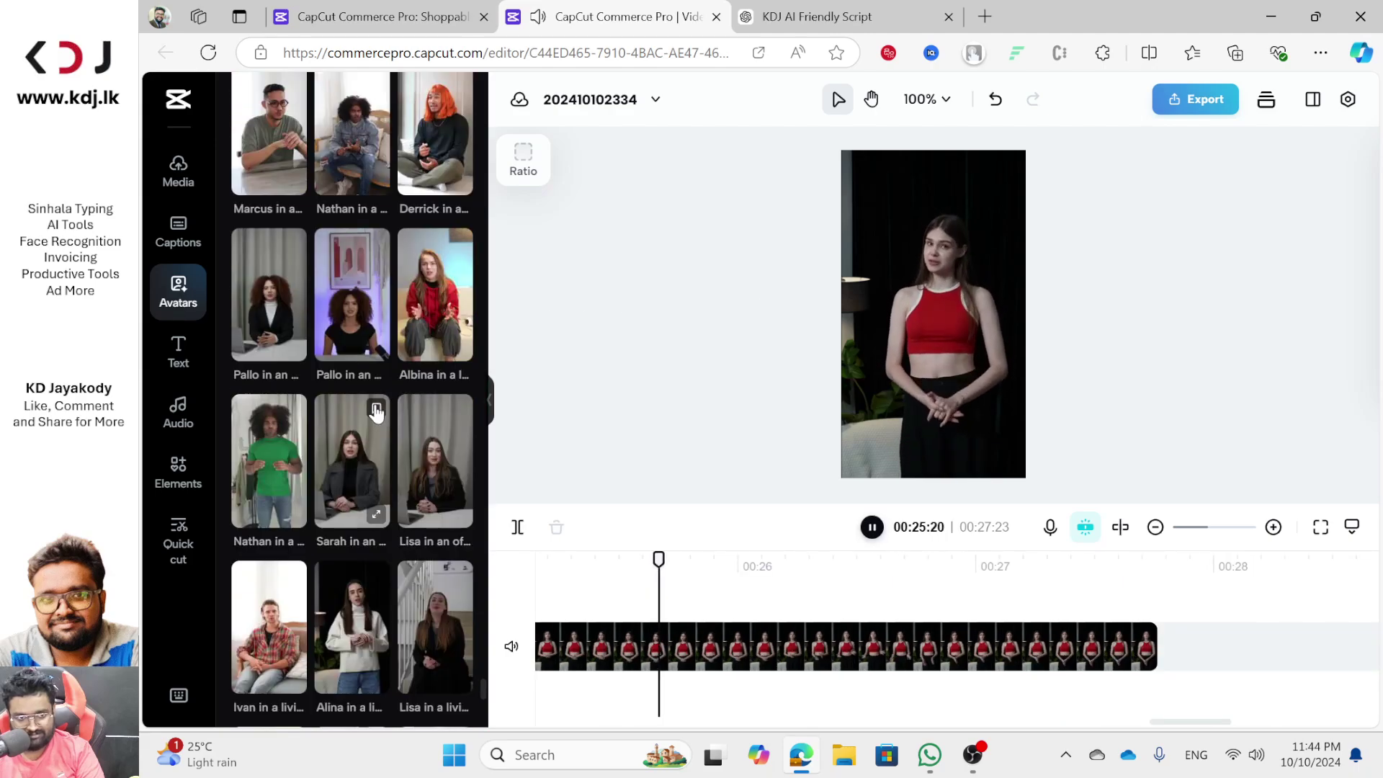
scroll(374, 414, "down", 6)
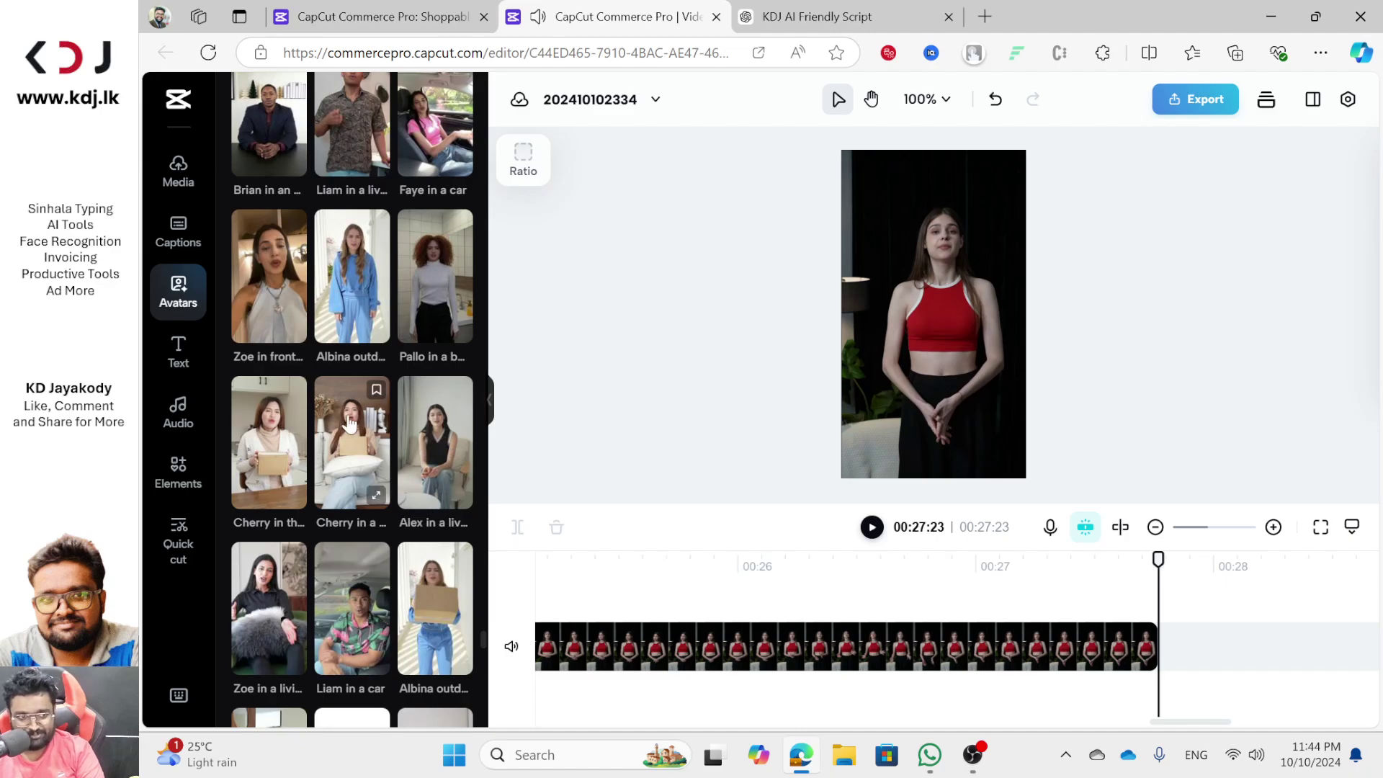
scroll(267, 435, "down", 4)
scroll(267, 435, "down", 13)
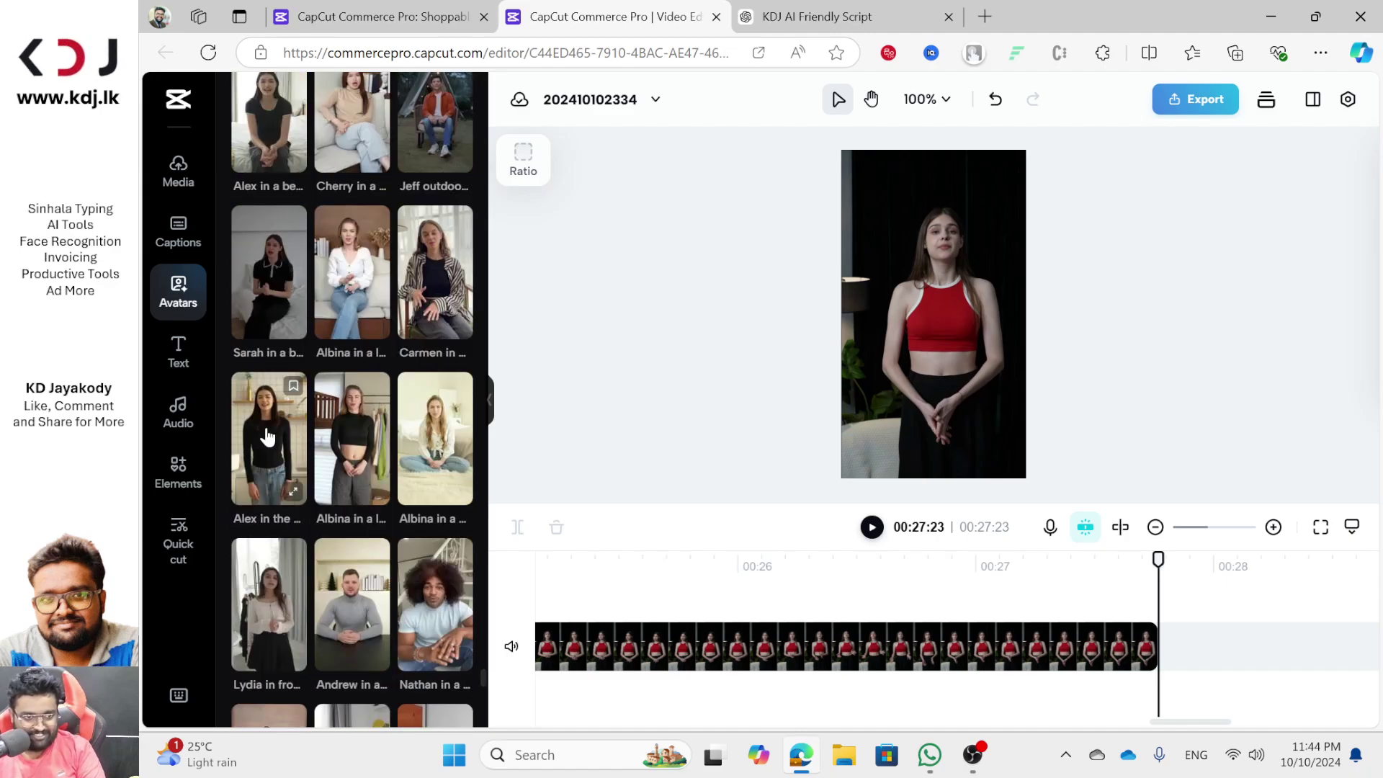
scroll(374, 461, "down", 8)
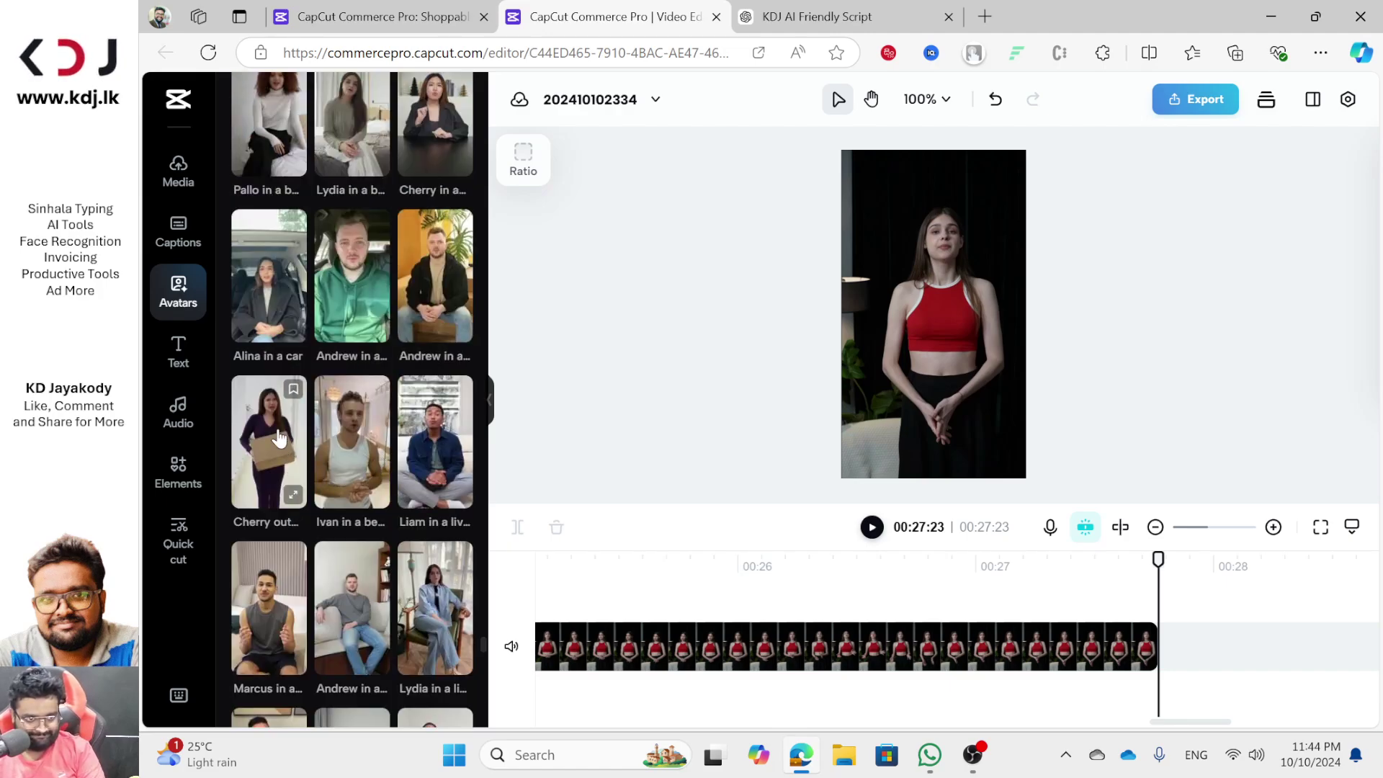
scroll(267, 462, "down", 5)
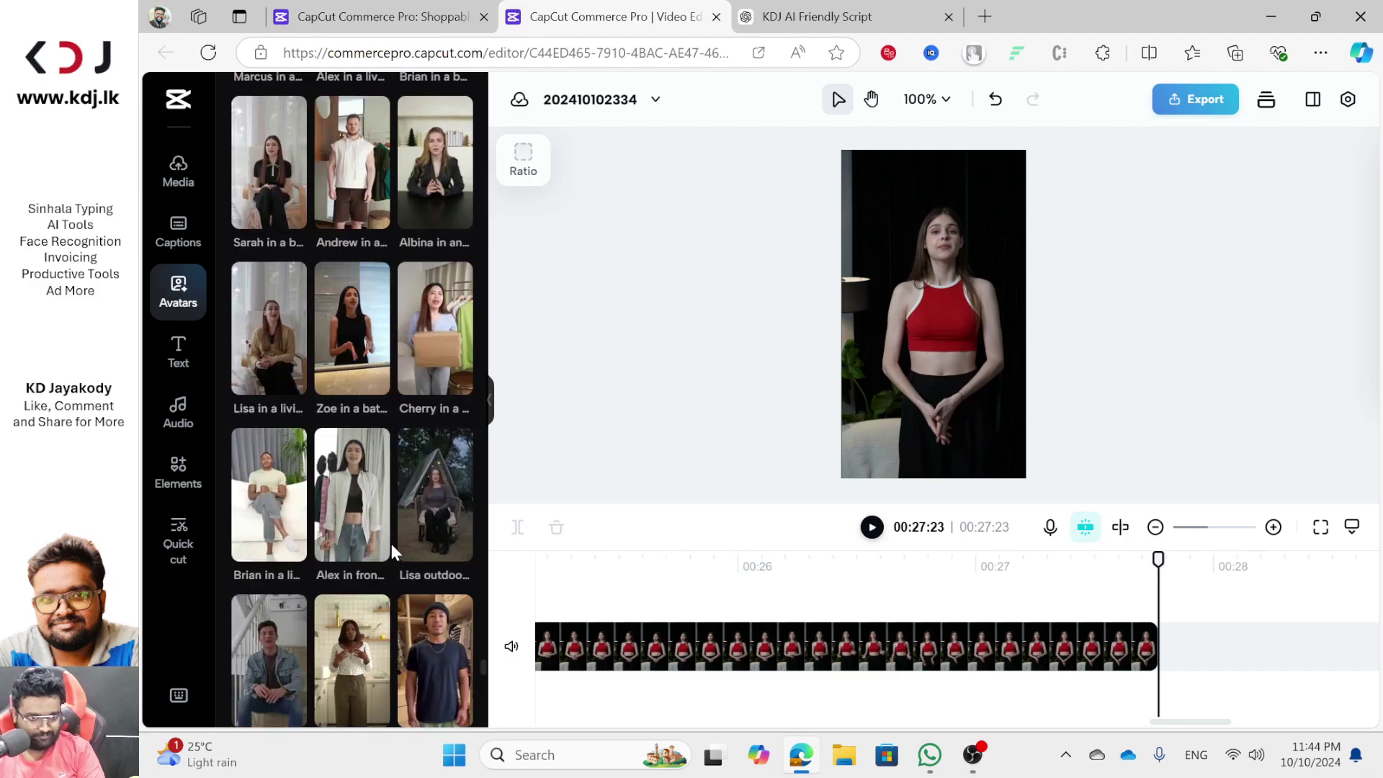
left_click_drag(445, 191, 1220, 621)
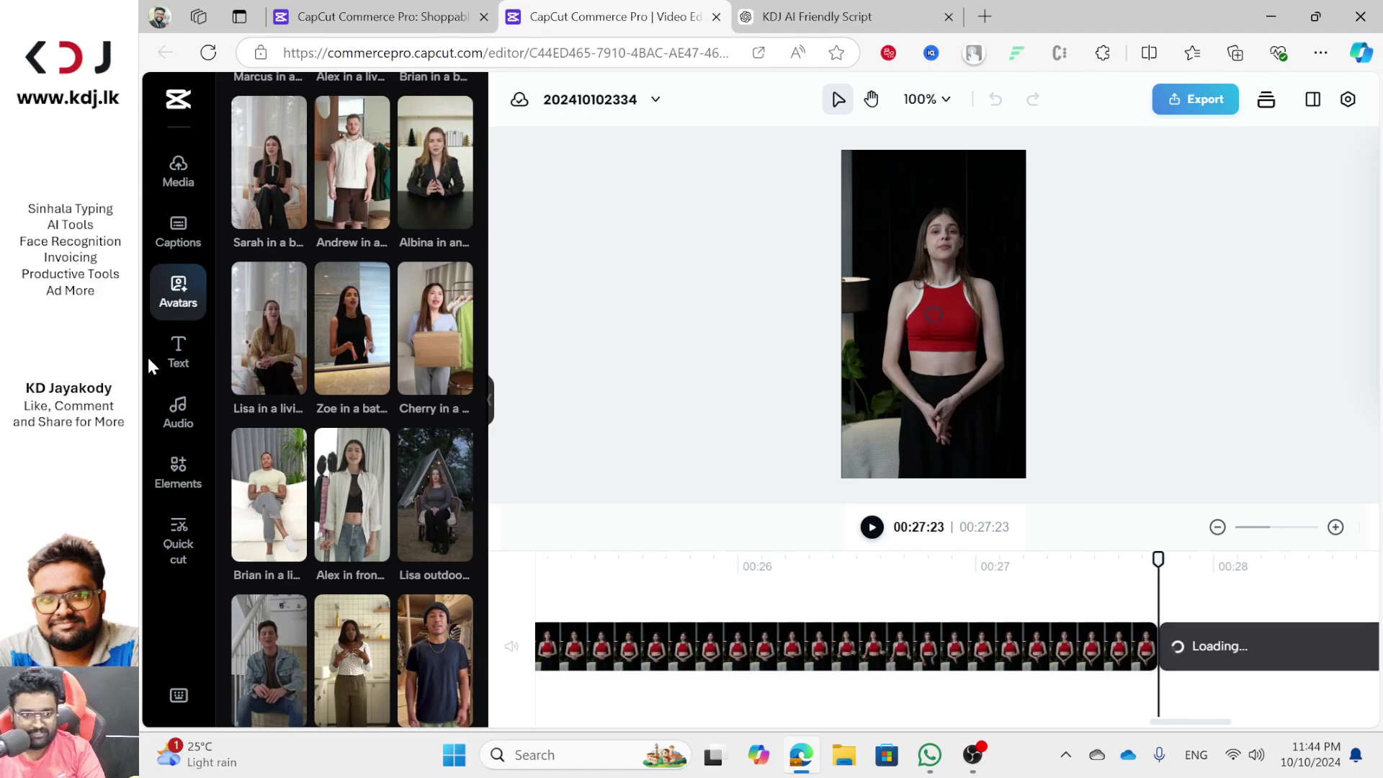
left_click(1212, 625)
Replace the Albina clip's narration with the copied KDJ Porondama and KDJ Horoscope paragraph and apply it
left_click(1344, 162)
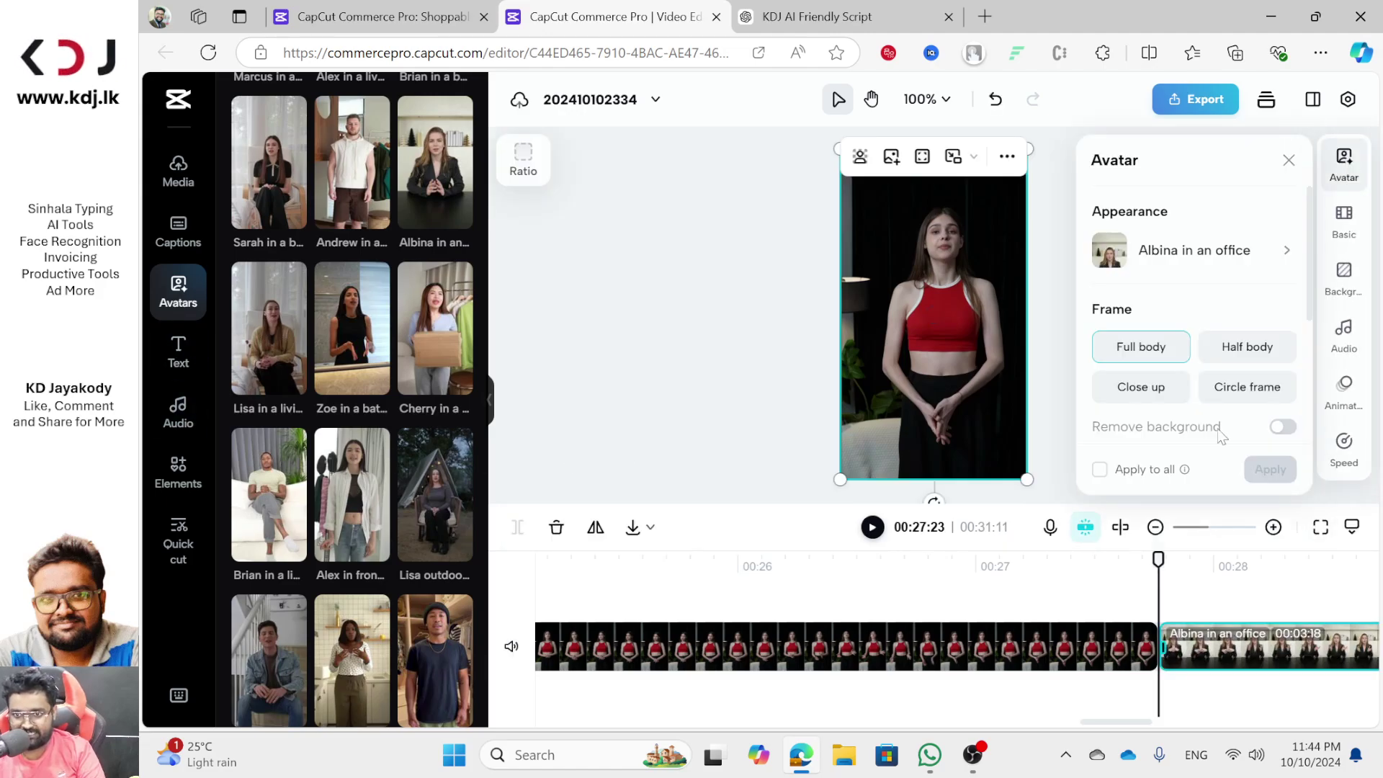
scroll(1173, 387, "down", 3)
key("ctrl+a")
key("ctrl+v")
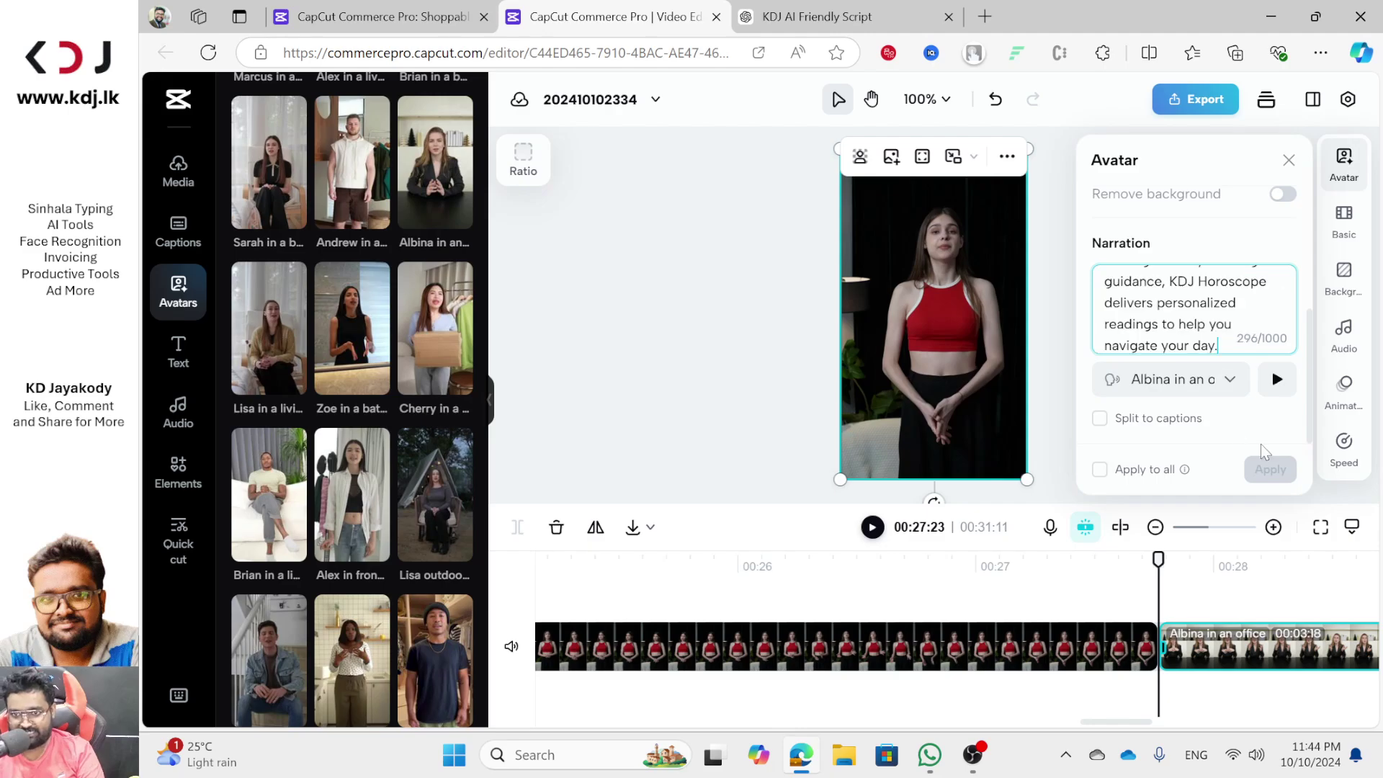
left_click(1269, 469)
Copy the closing paragraph about Sandra, the KDJ AI Teacher, from the ChatGPT script and return to the CapCut editor
left_click(803, 16)
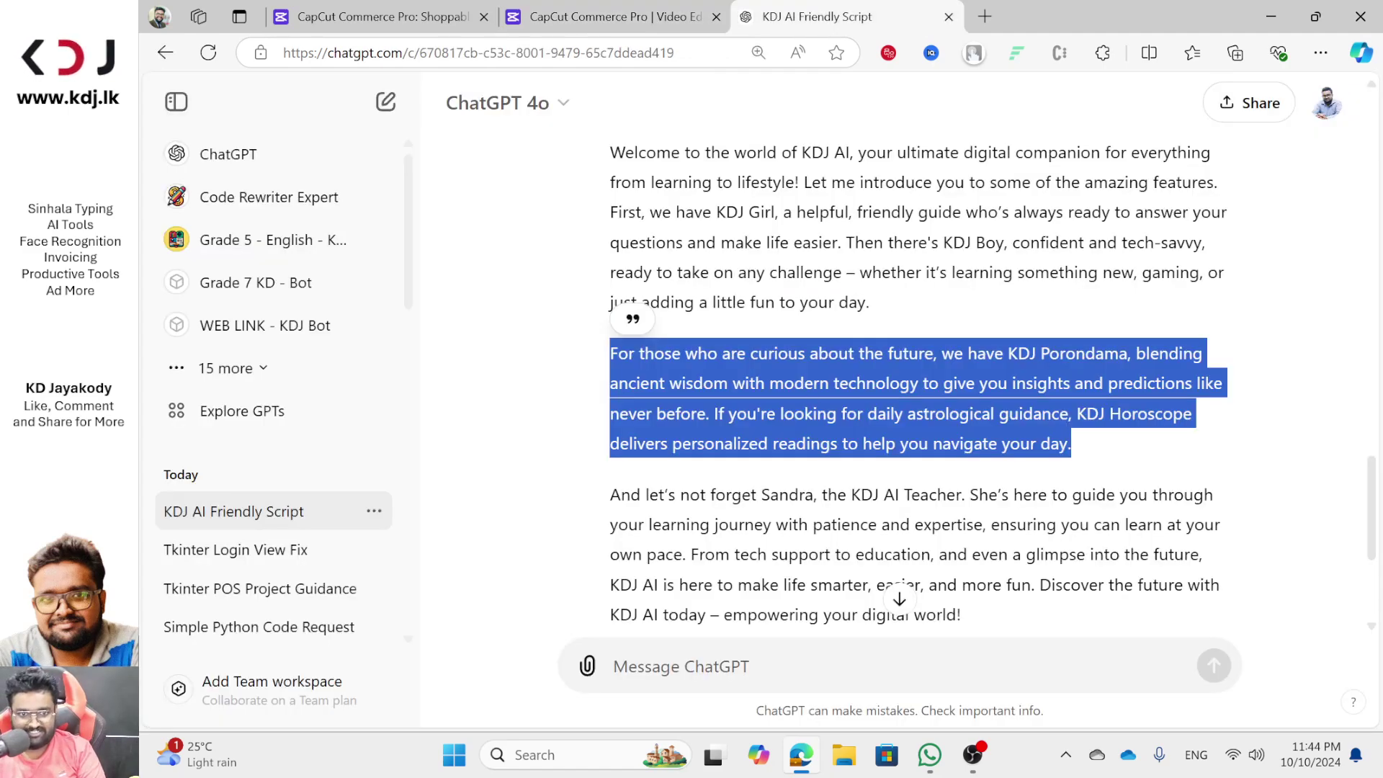
scroll(919, 389, "down", 3)
left_click_drag(610, 300, 961, 420)
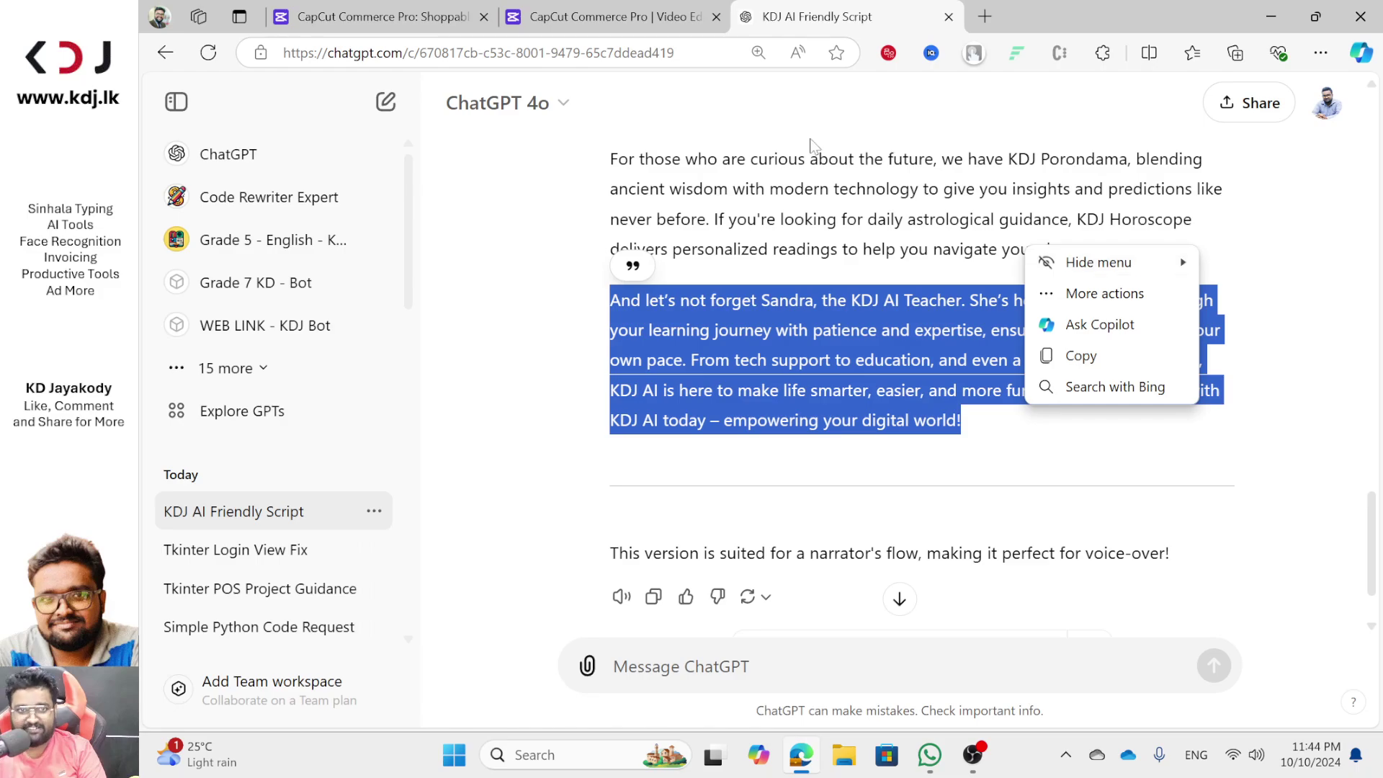
key("ctrl+c")
left_click(382, 16)
left_click(612, 16)
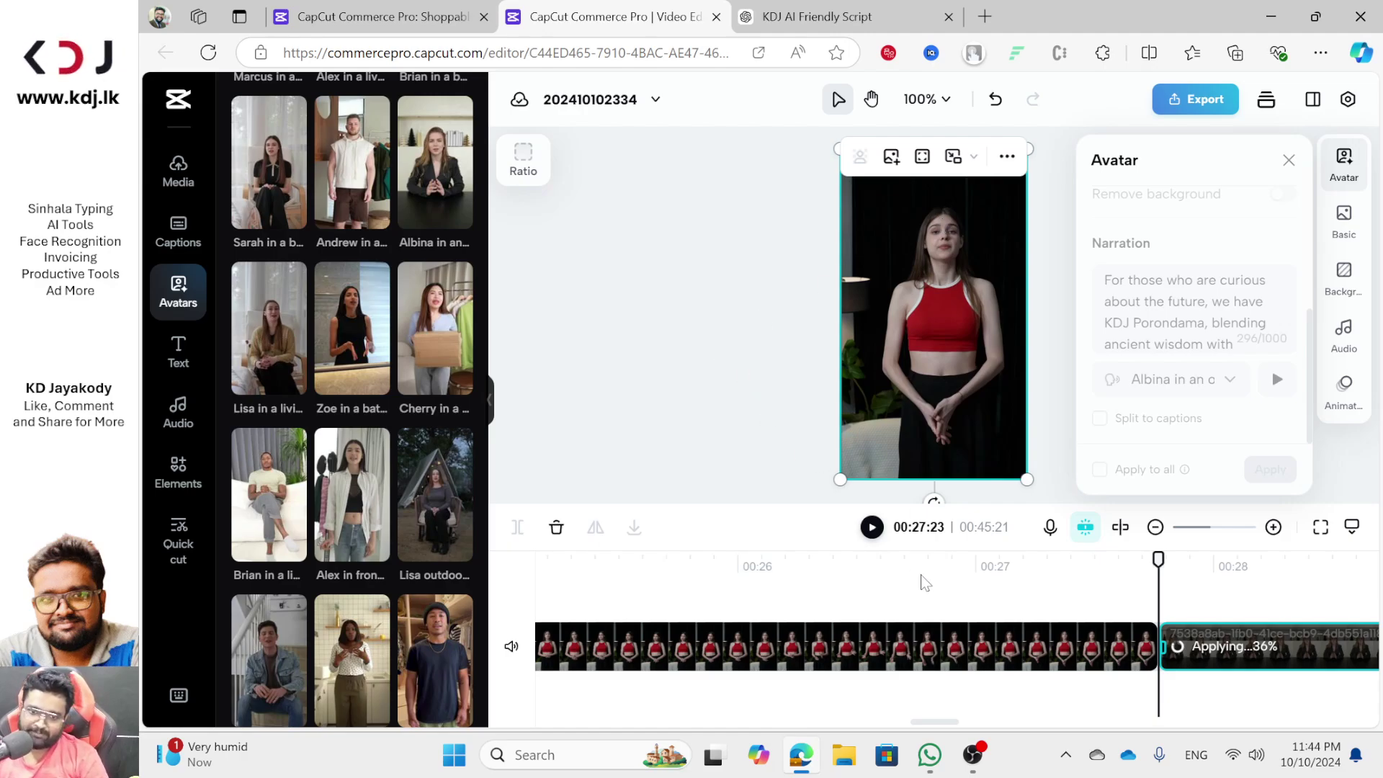
Look through the avatar library for an avatar to narrate the closing paragraph
left_click_drag(934, 723, 1239, 702)
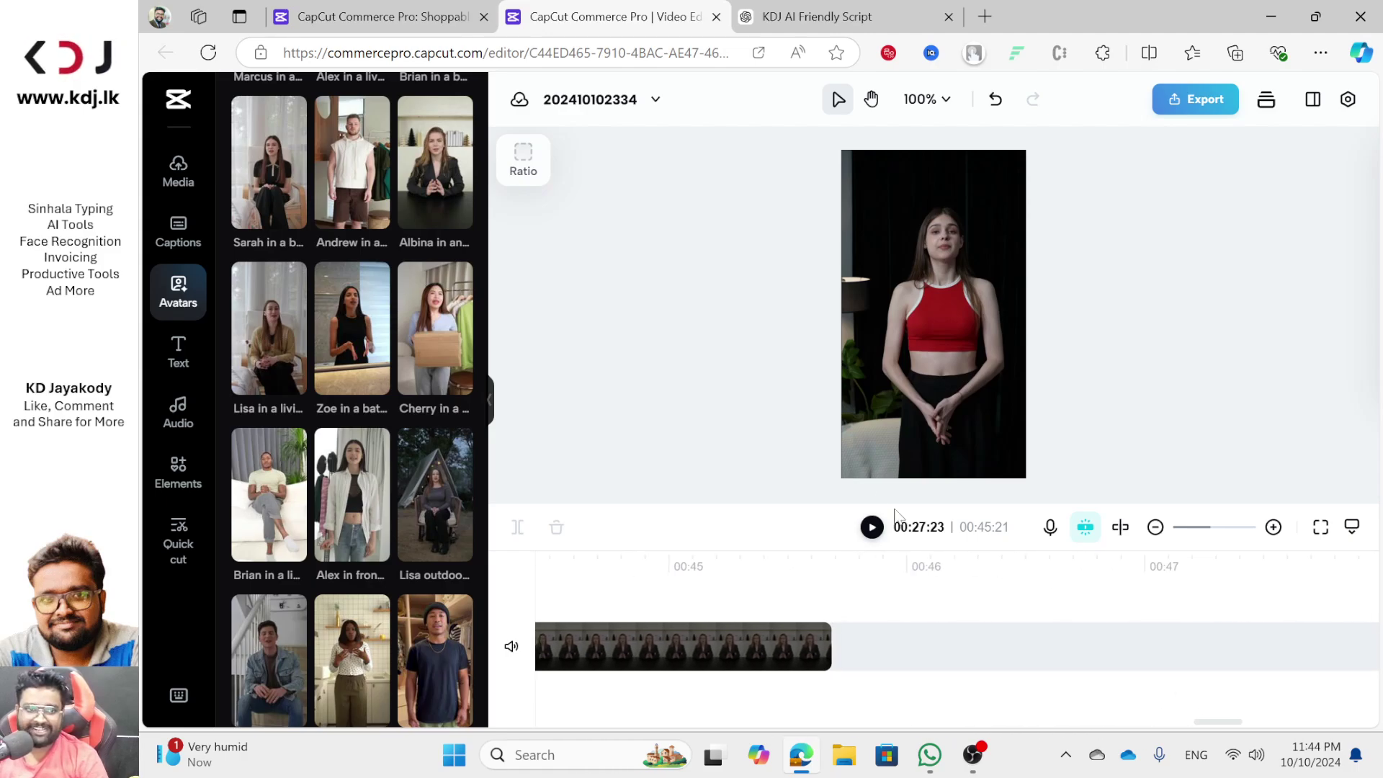
scroll(372, 367, "down", 3)
scroll(395, 360, "down", 10)
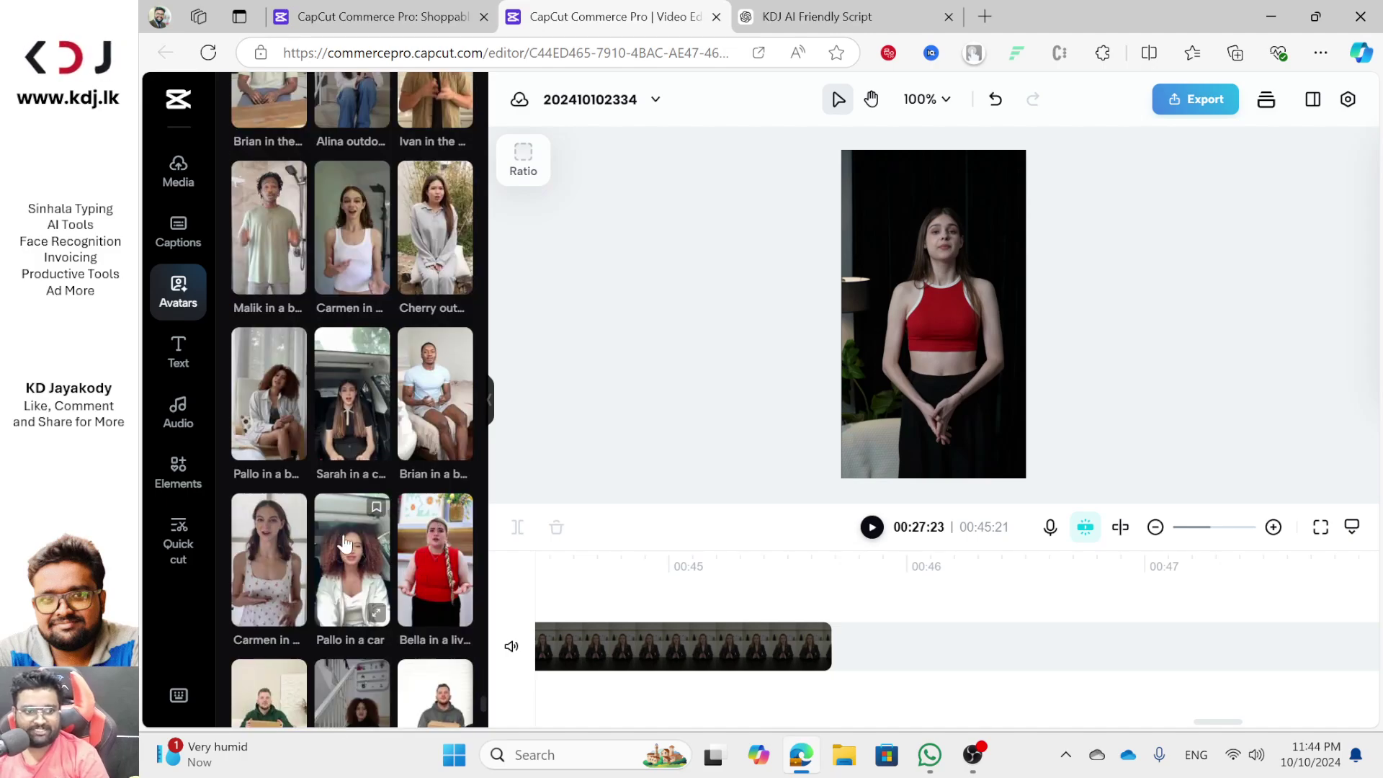
scroll(331, 504, "down", 6)
scroll(329, 497, "down", 10)
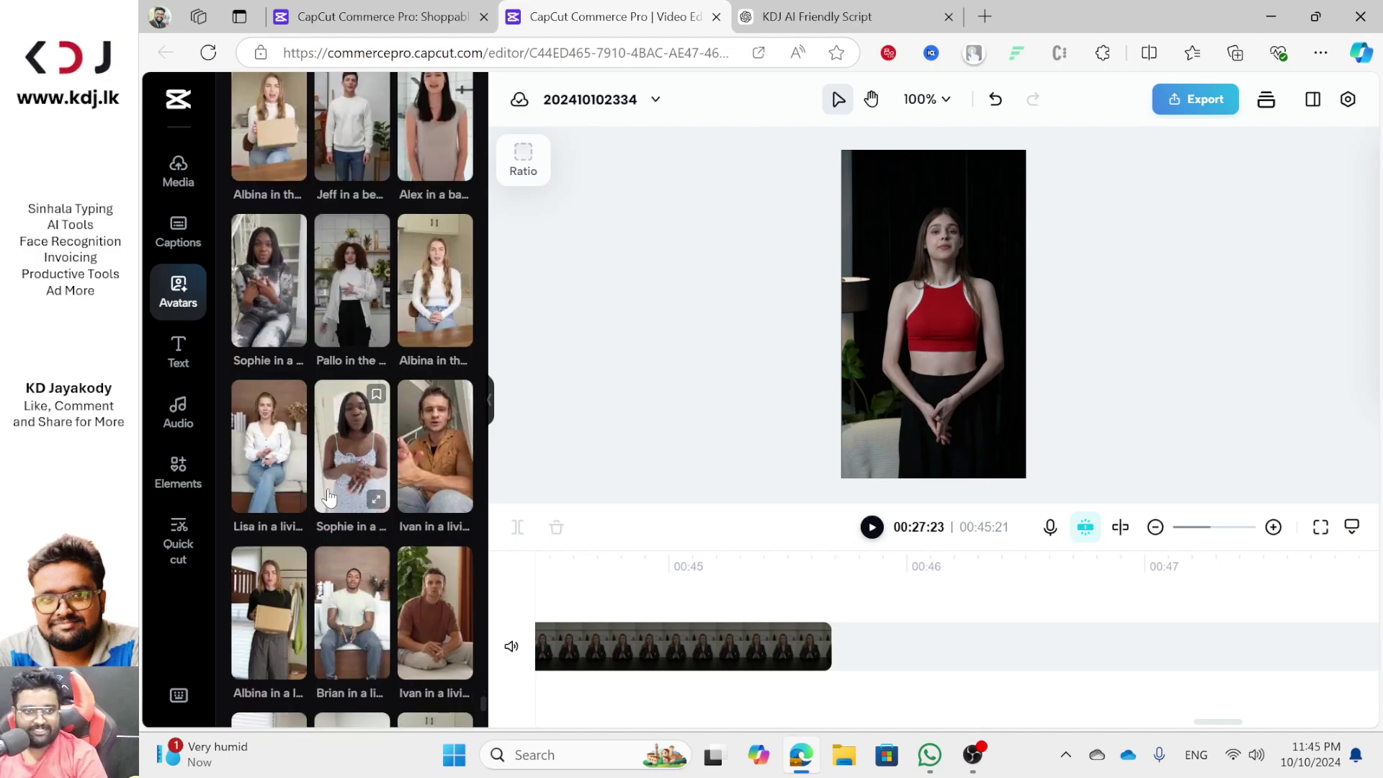
scroll(329, 497, "down", 3)
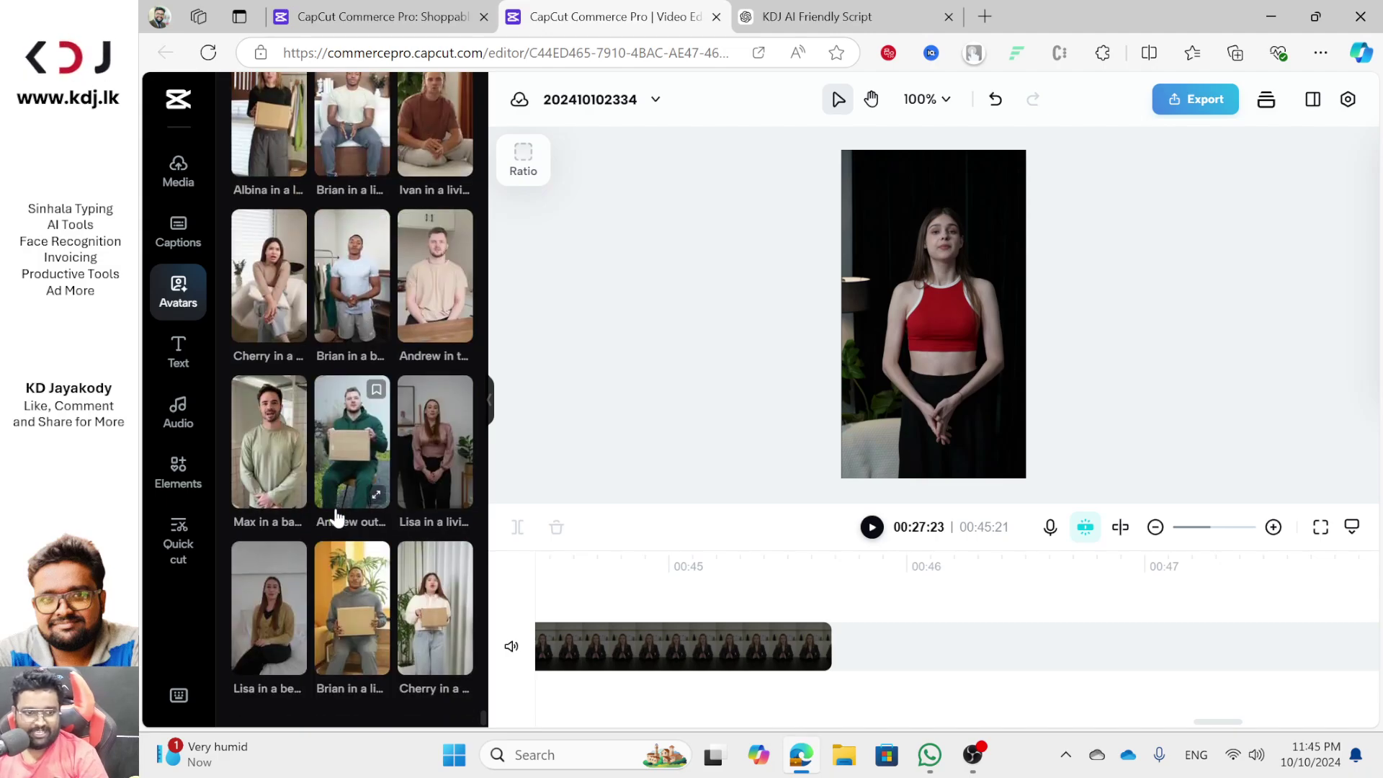
scroll(333, 506, "down", 5)
scroll(412, 278, "down", 15)
scroll(432, 285, "down", 15)
scroll(411, 288, "down", 10)
scroll(423, 251, "down", 20)
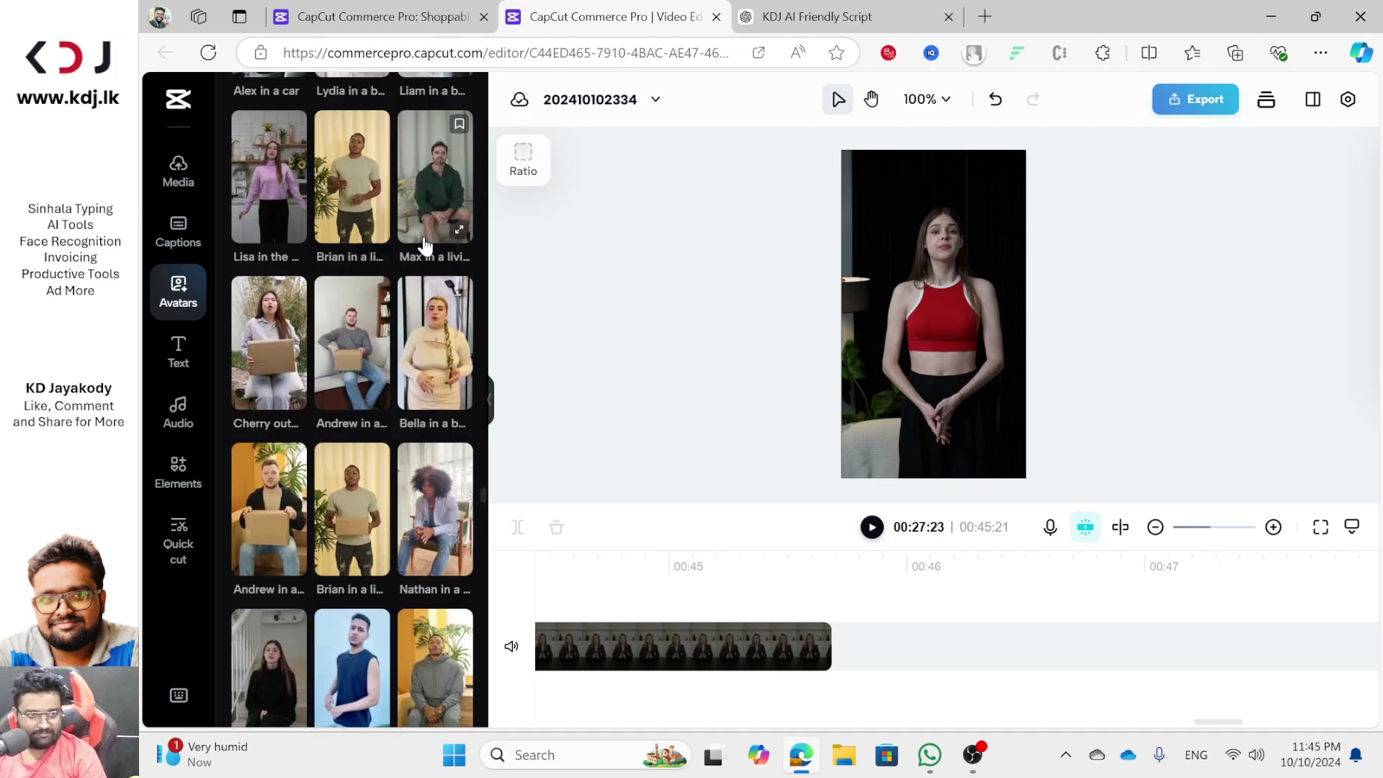
scroll(426, 245, "down", 15)
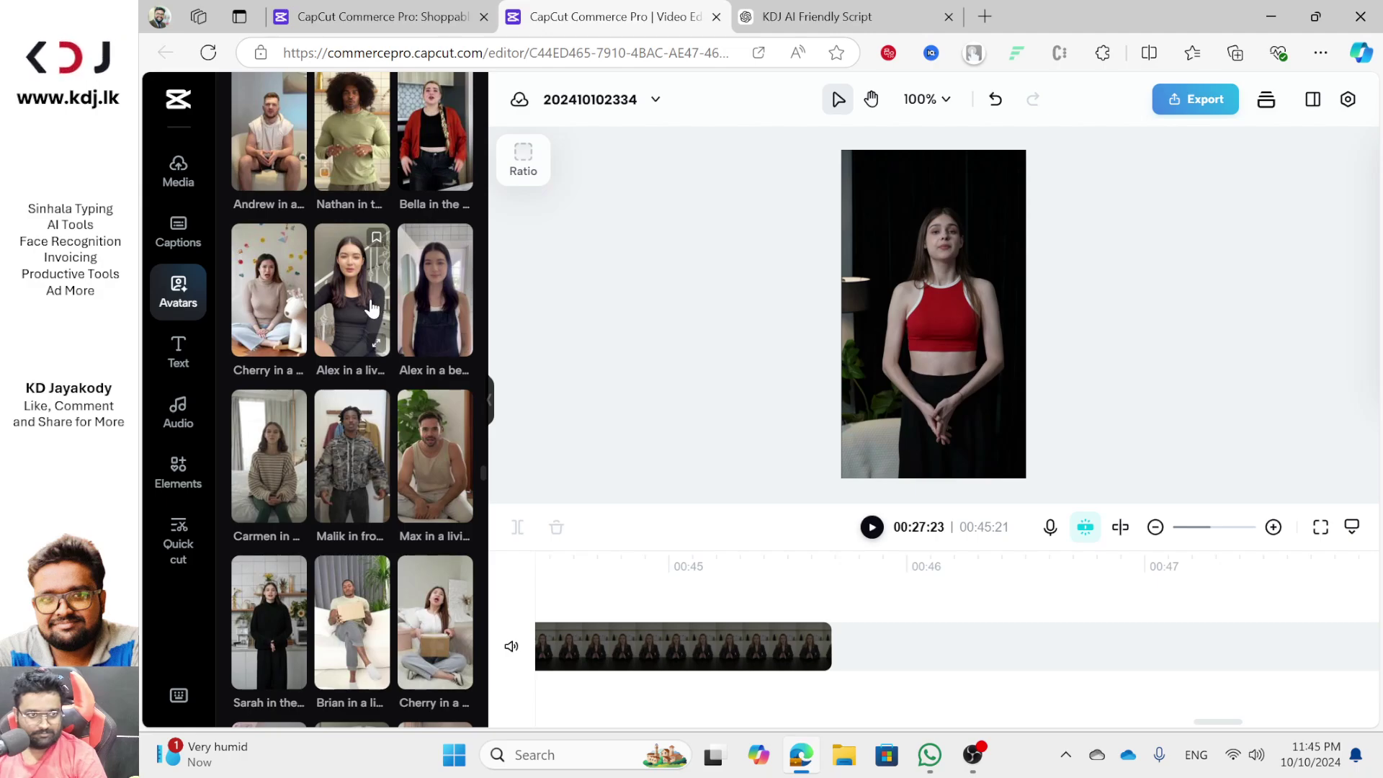
scroll(372, 308, "up", 6)
scroll(372, 238, "up", 10)
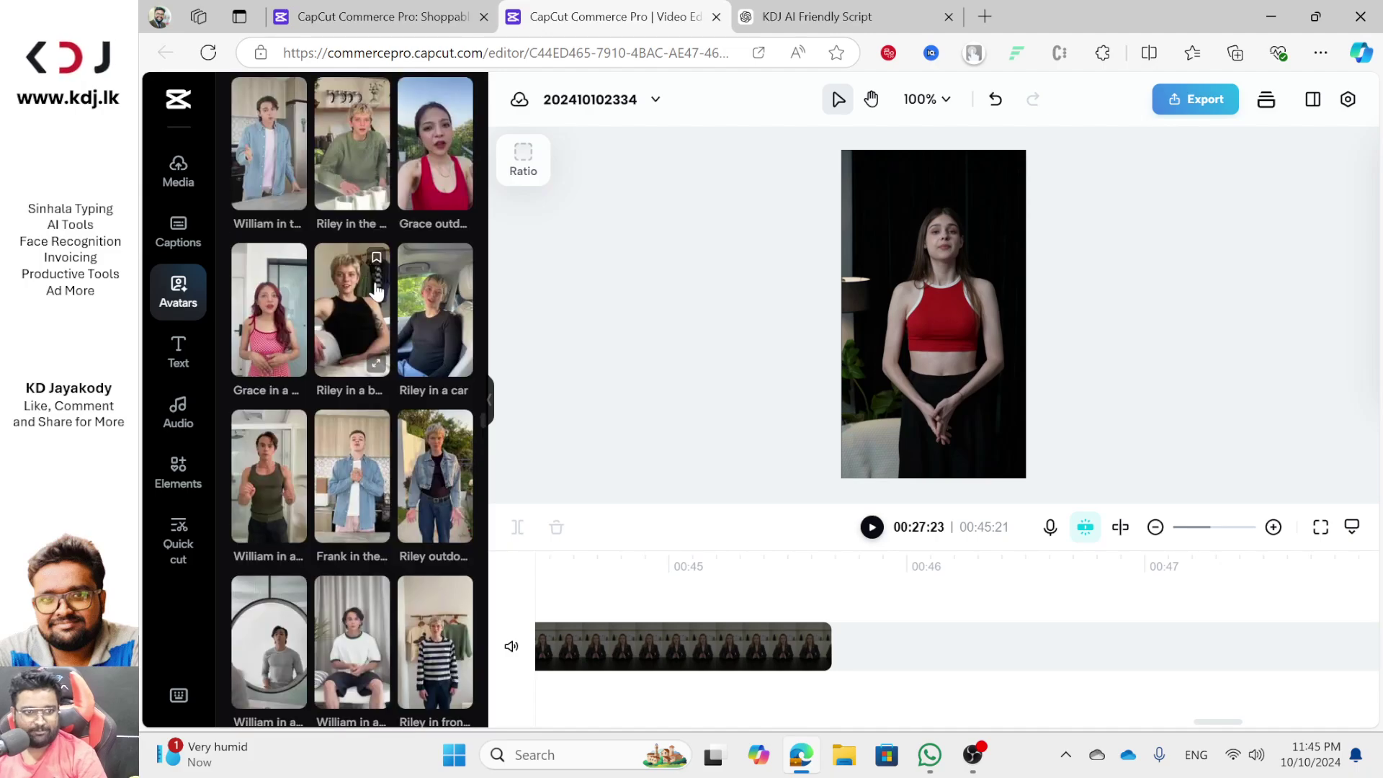
scroll(372, 288, "up", 5)
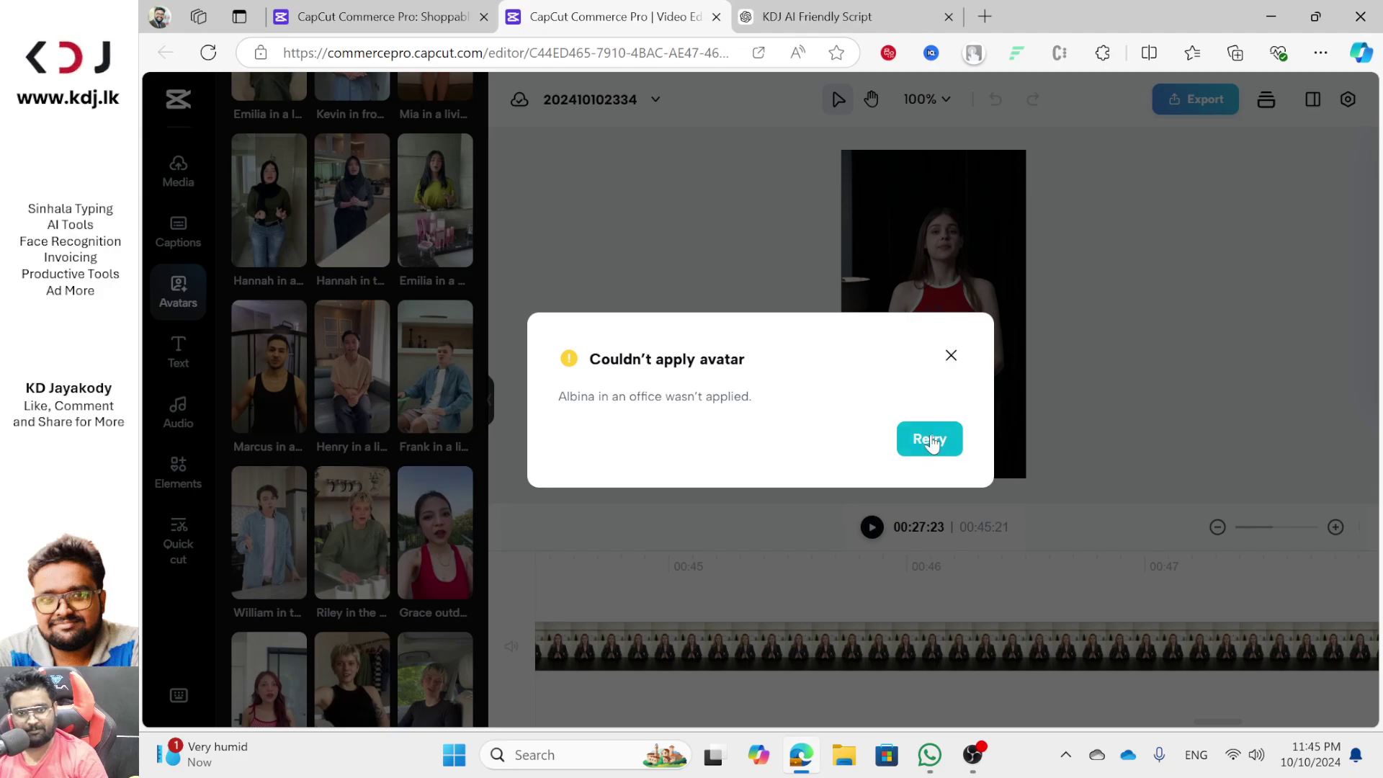
Dismiss the avatar retry dialog and add the Grace outdoors avatar to the timeline after the Albina clip
left_click(950, 355)
left_click(765, 631)
scroll(767, 627, "left", 5)
scroll(735, 644, "right", 5)
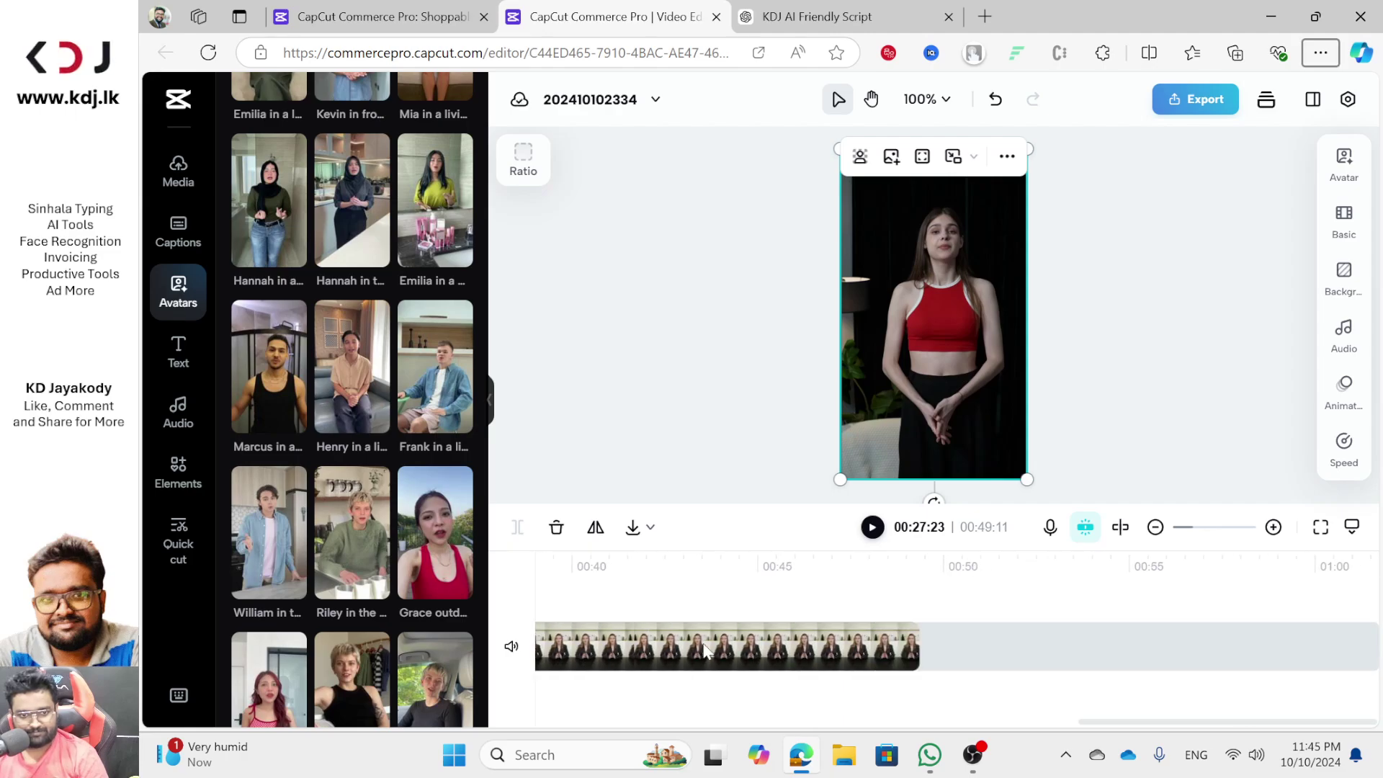
left_click_drag(703, 657, 1073, 648)
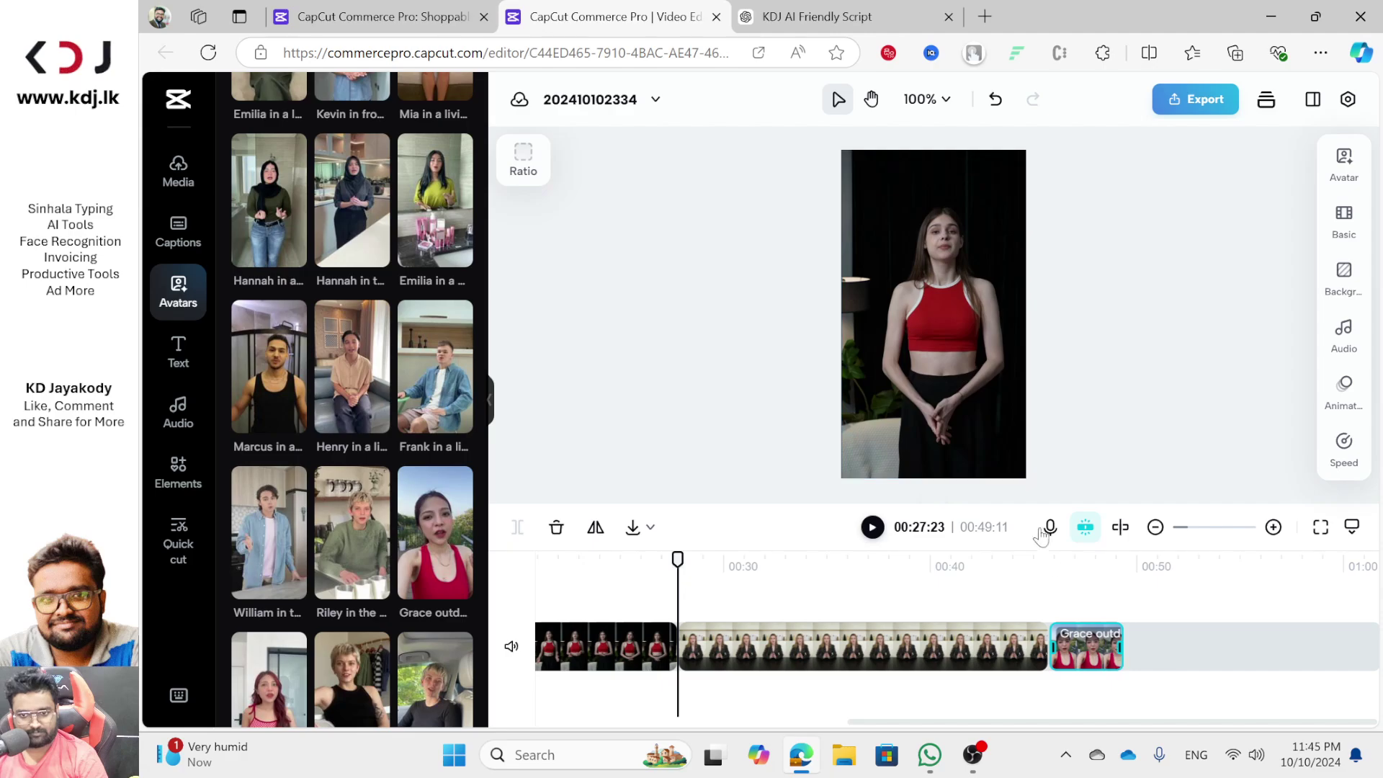
Replace the Grace outdoors clip's narration with the copied closing paragraph about Sandra, the KDJ AI Teacher, and apply it
left_click(1095, 568)
left_click_drag(1092, 561, 1083, 561)
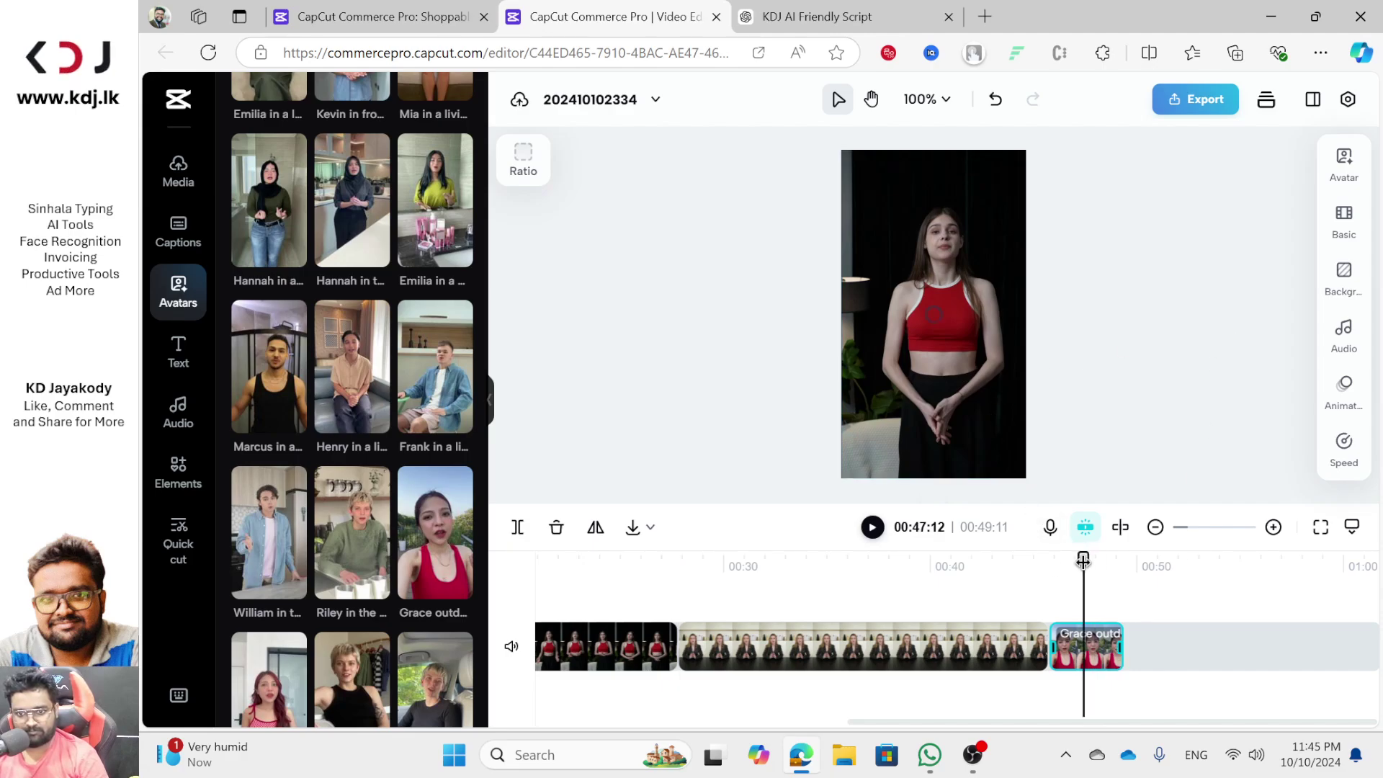
left_click(1344, 164)
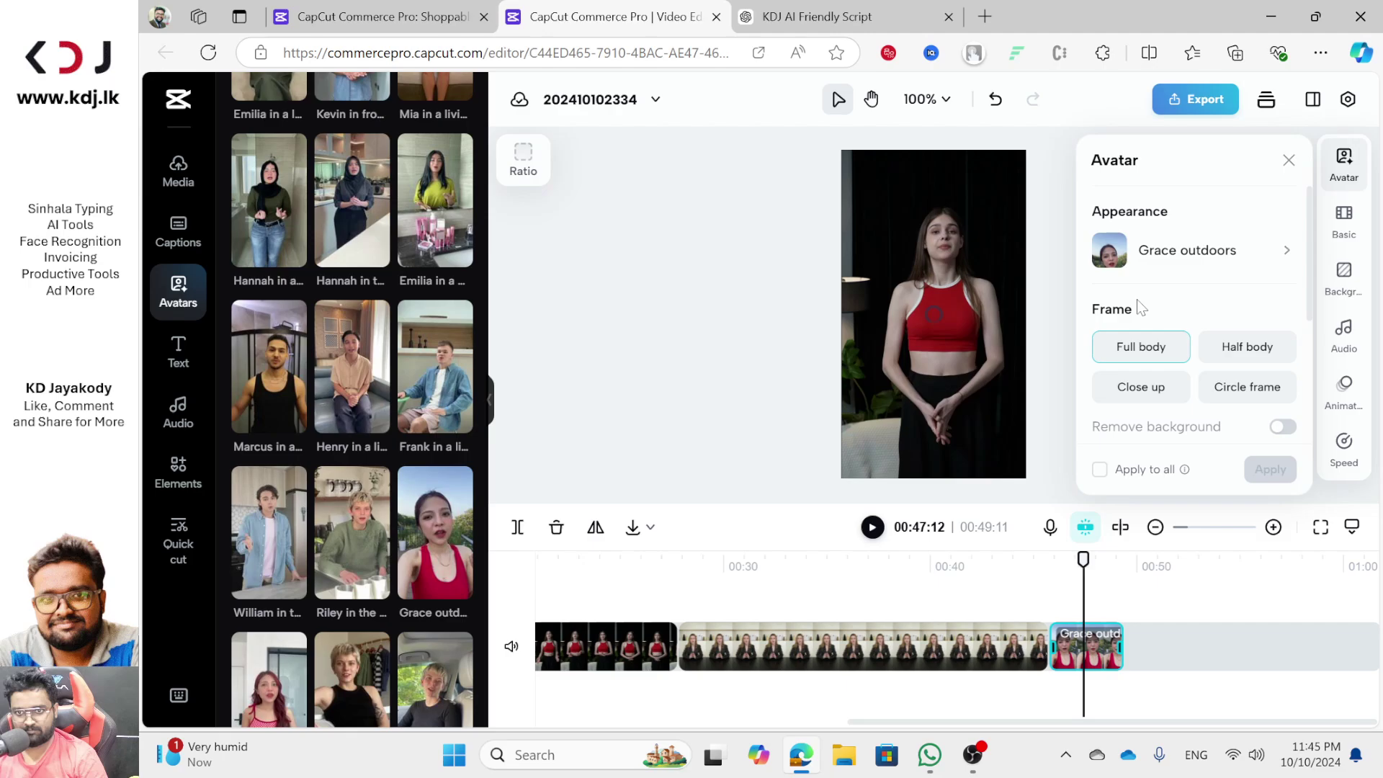
scroll(1137, 299, "down", 3)
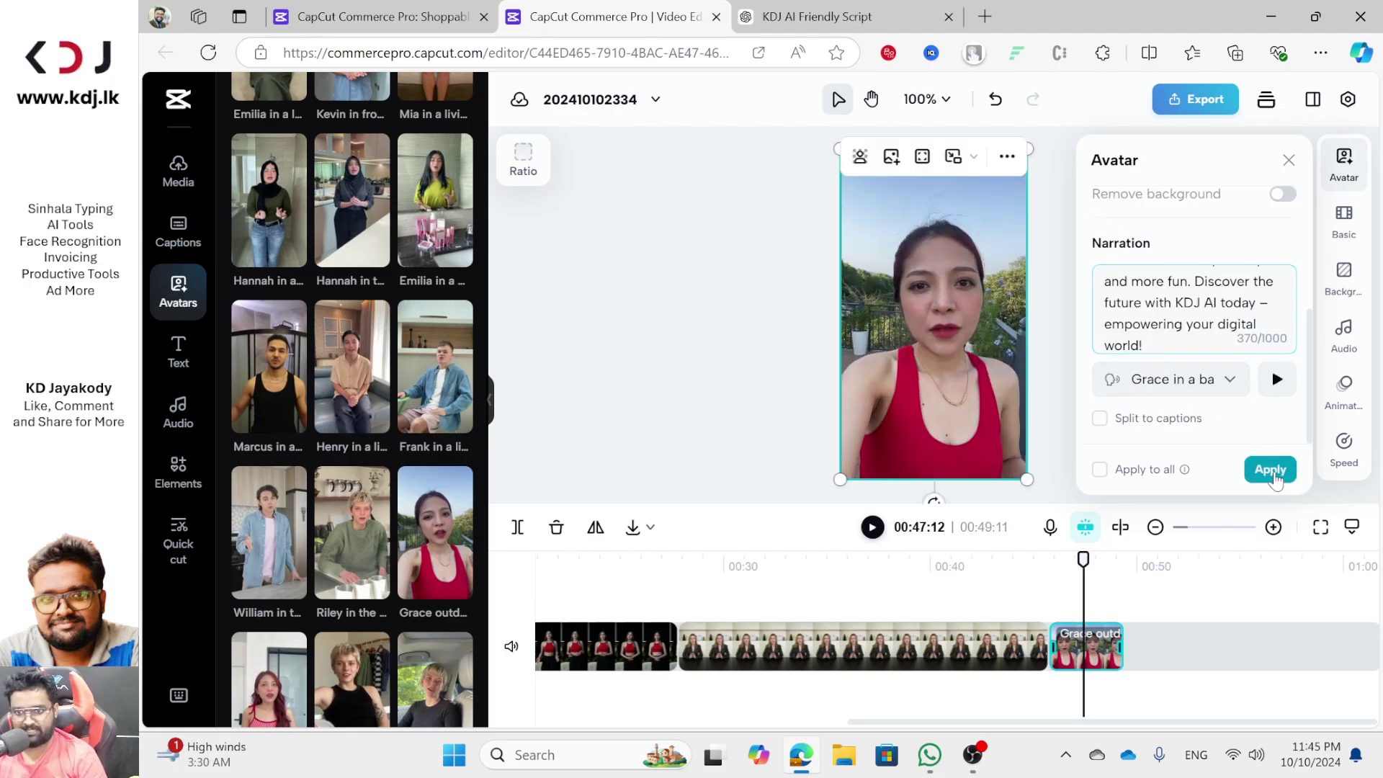
left_click(1270, 469)
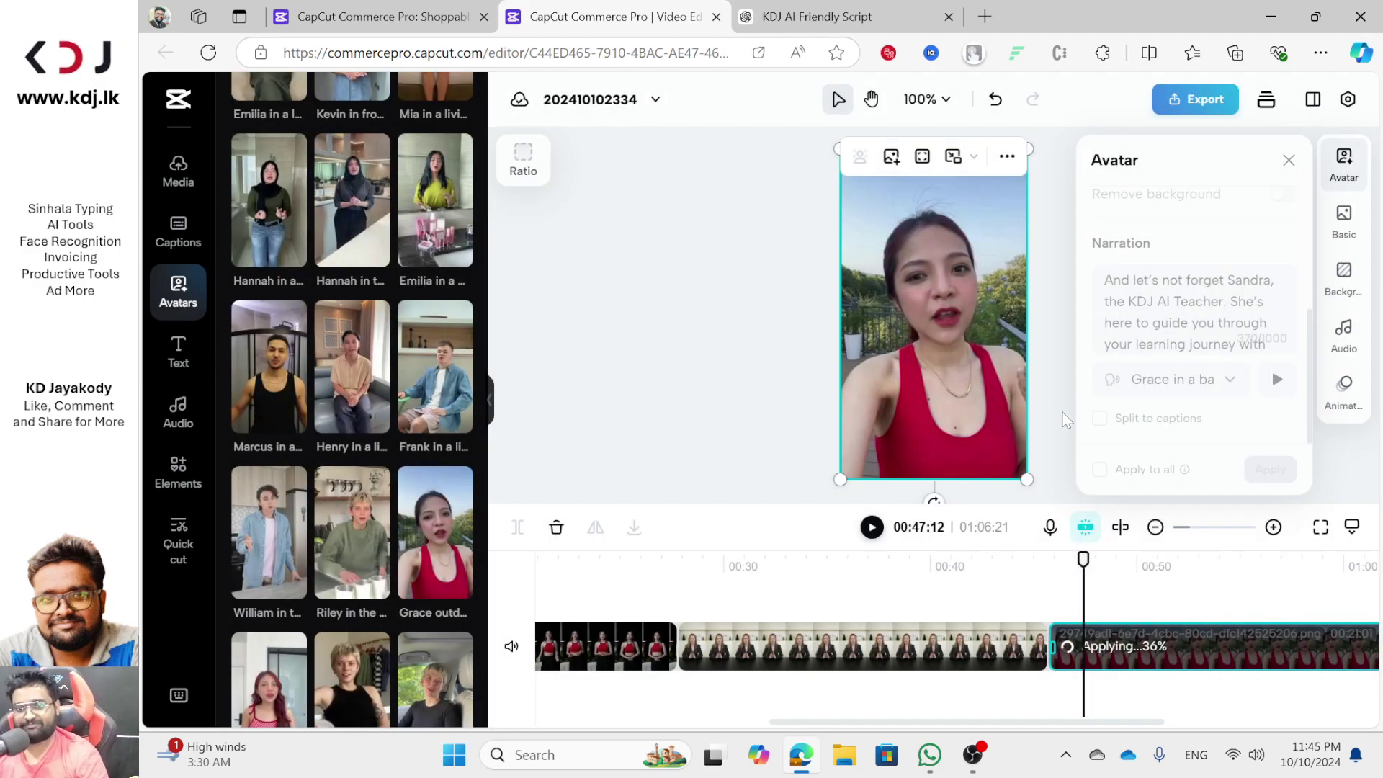
Play the assembled video from 00:09:15 through to the end of the Grace outdoors clip
left_click_drag(1080, 558, 303, 569)
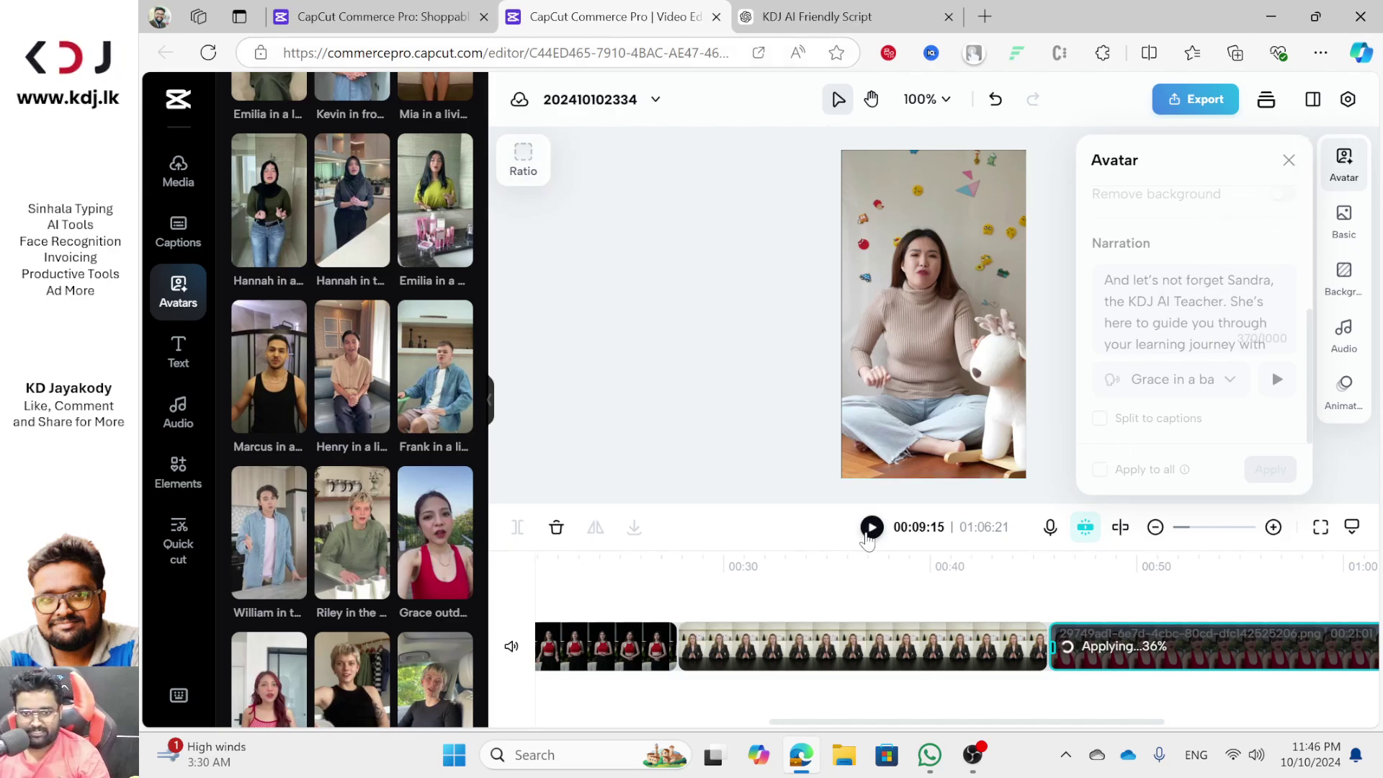
key("space")
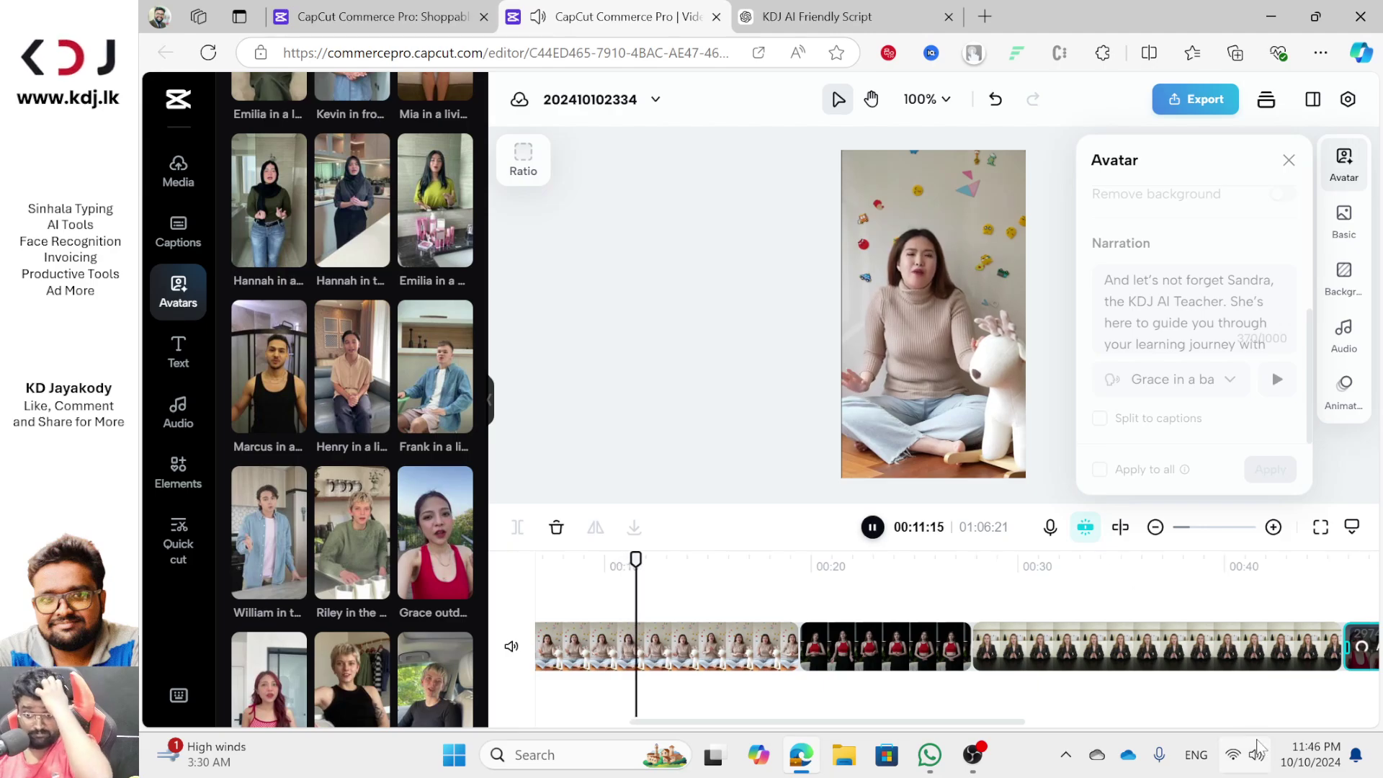
key("super+a")
left_click(828, 341)
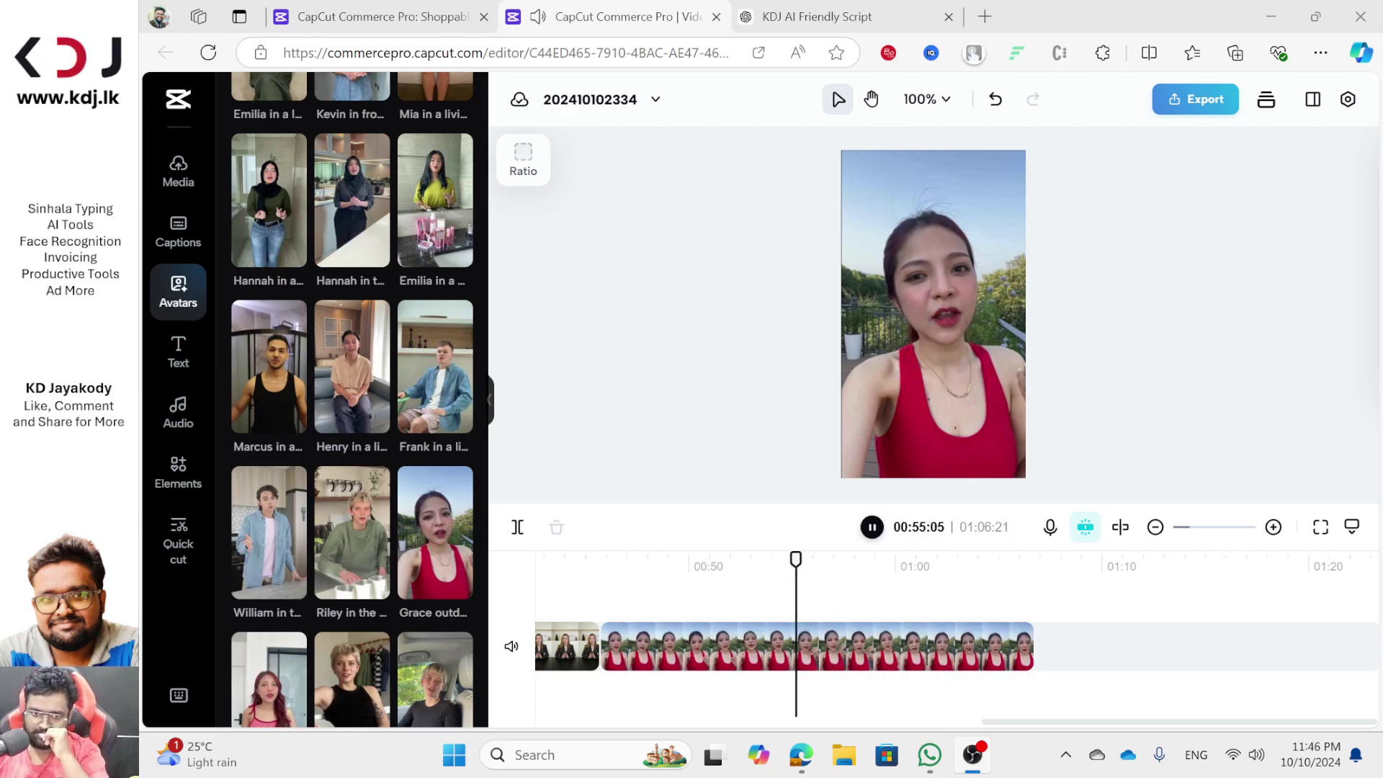
left_click(873, 528)
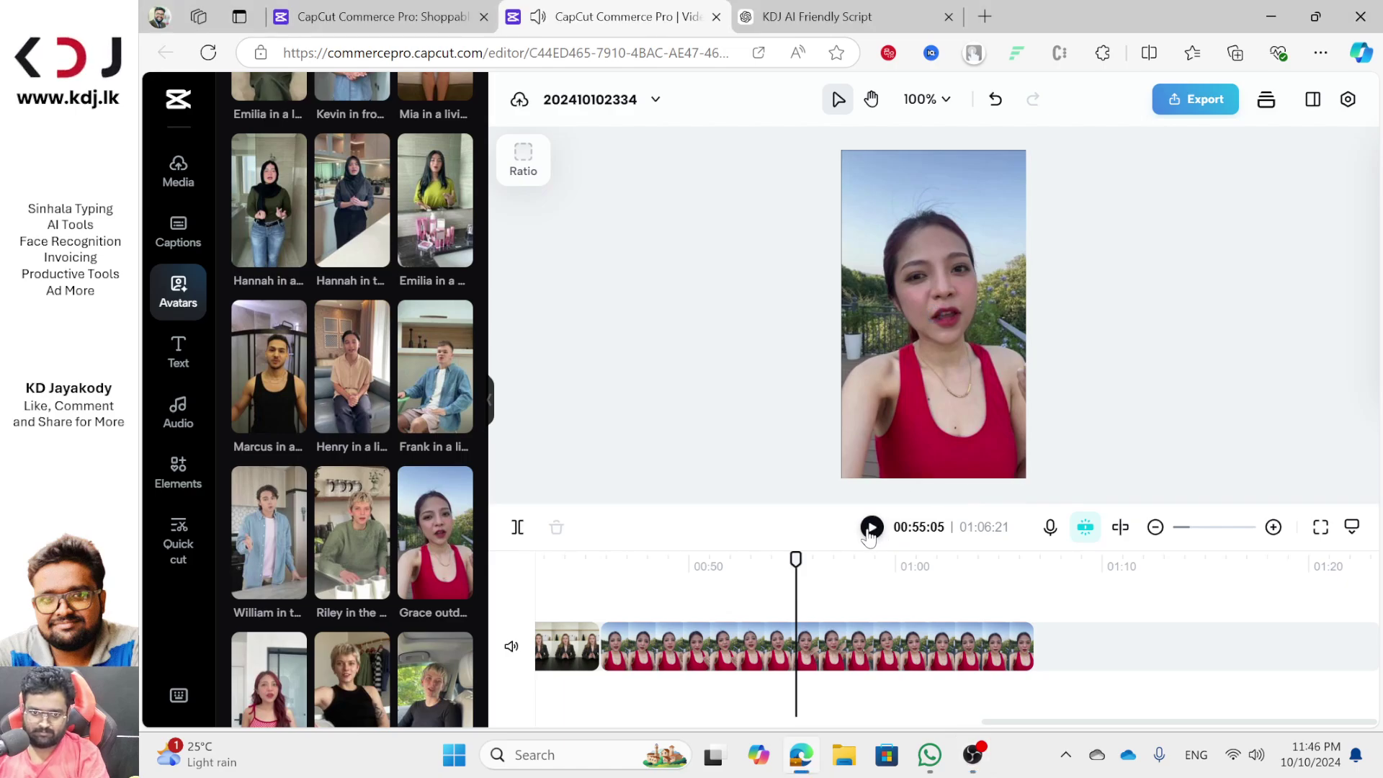
left_click(871, 528)
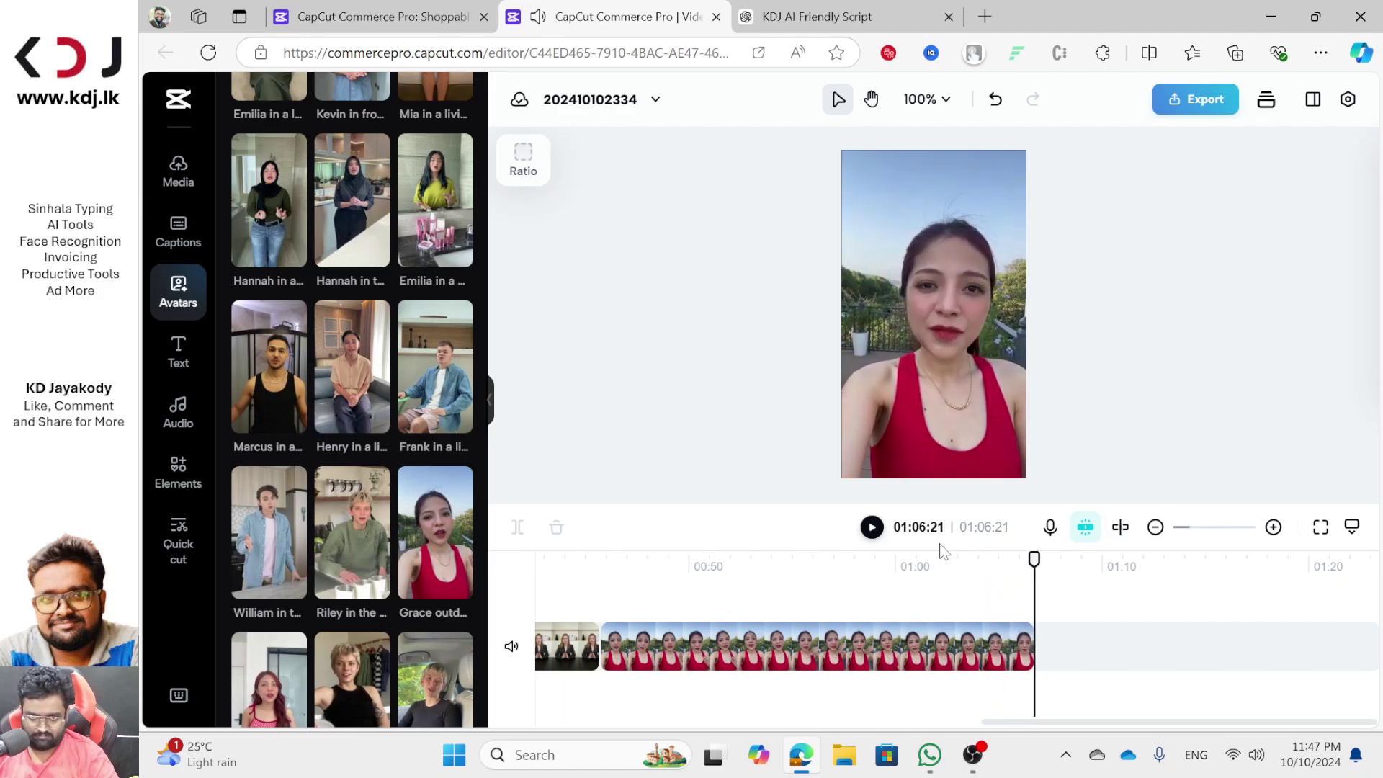
Change the avatar of the Albina in an office clip to Sarah in a bedroom, keeping the full body frame, and apply it
left_click_drag(605, 563, 548, 559)
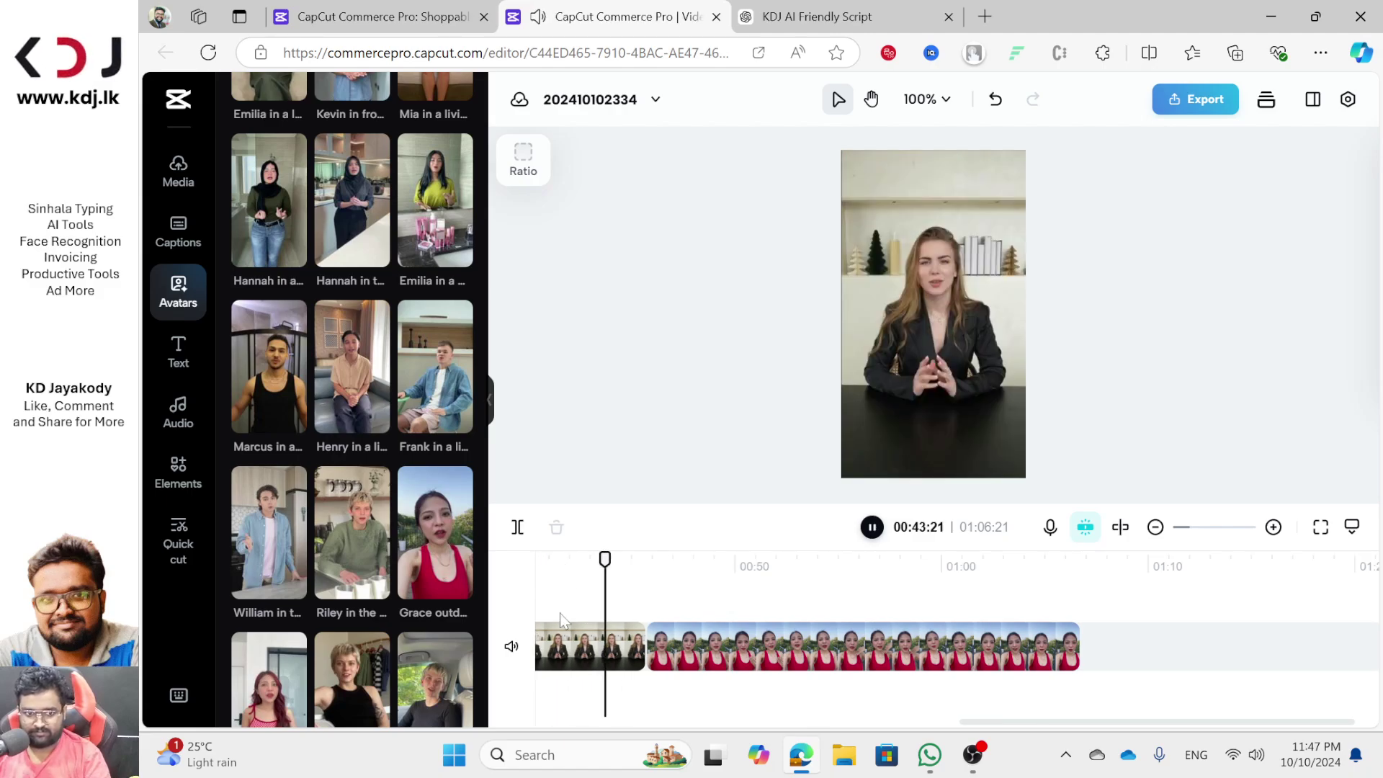
left_click(562, 644)
scroll(1178, 364, "down", 2)
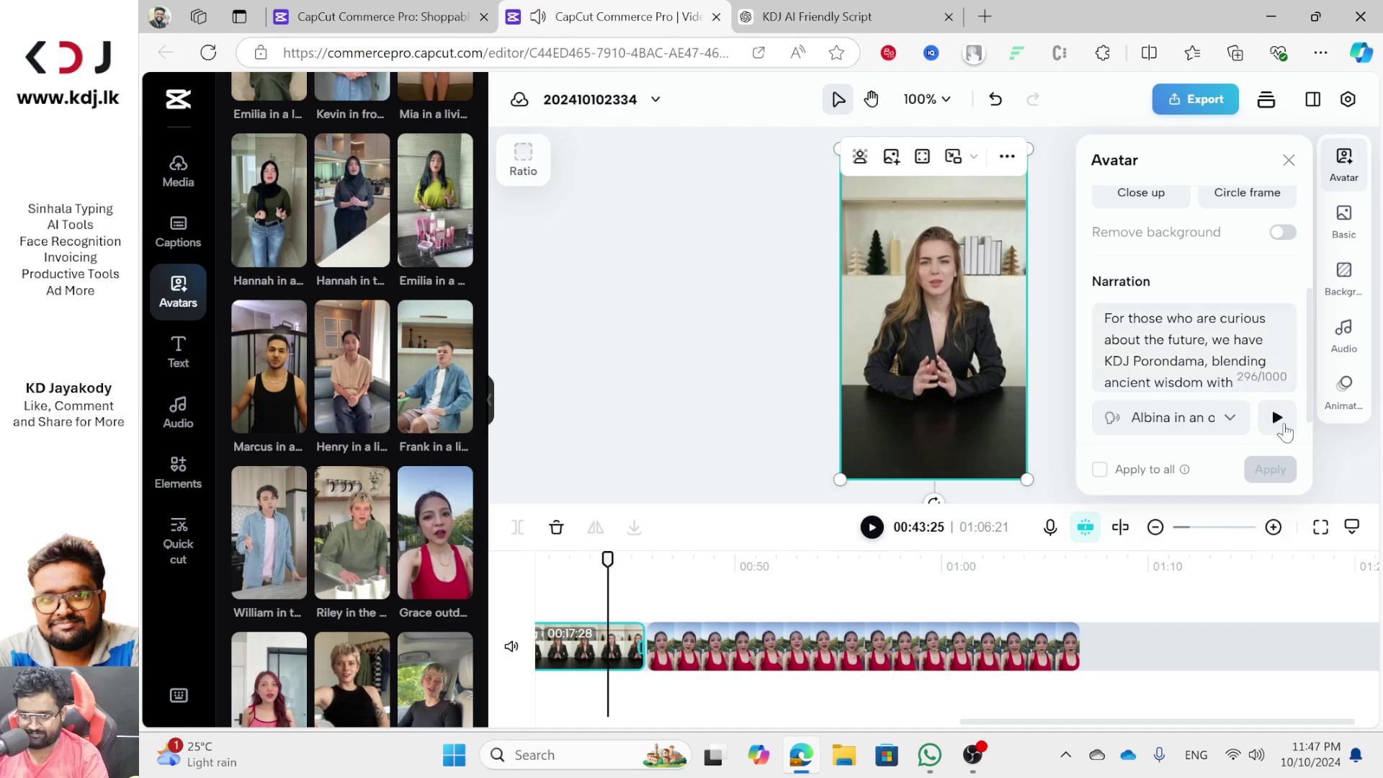
scroll(1271, 403, "up", 2)
left_click(1259, 275)
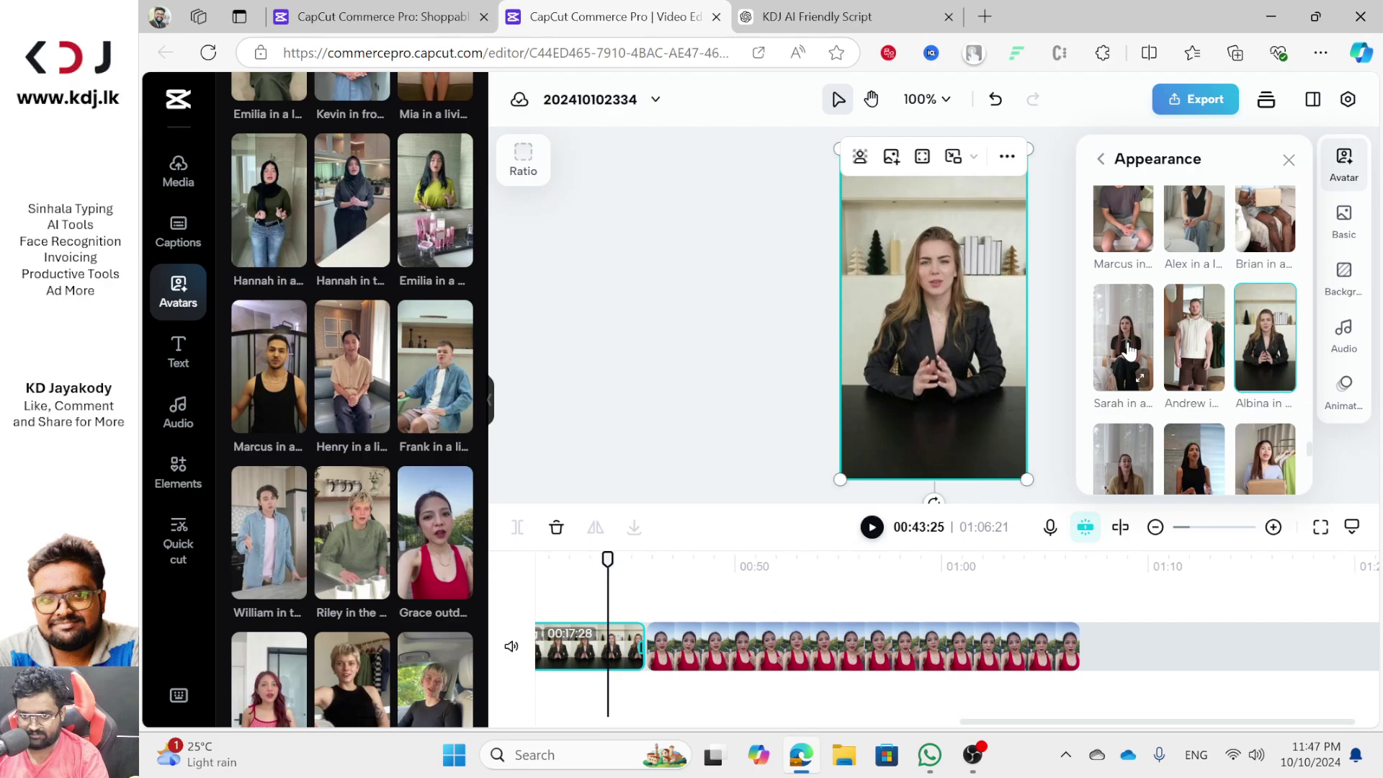
scroll(1246, 364, "down", 5)
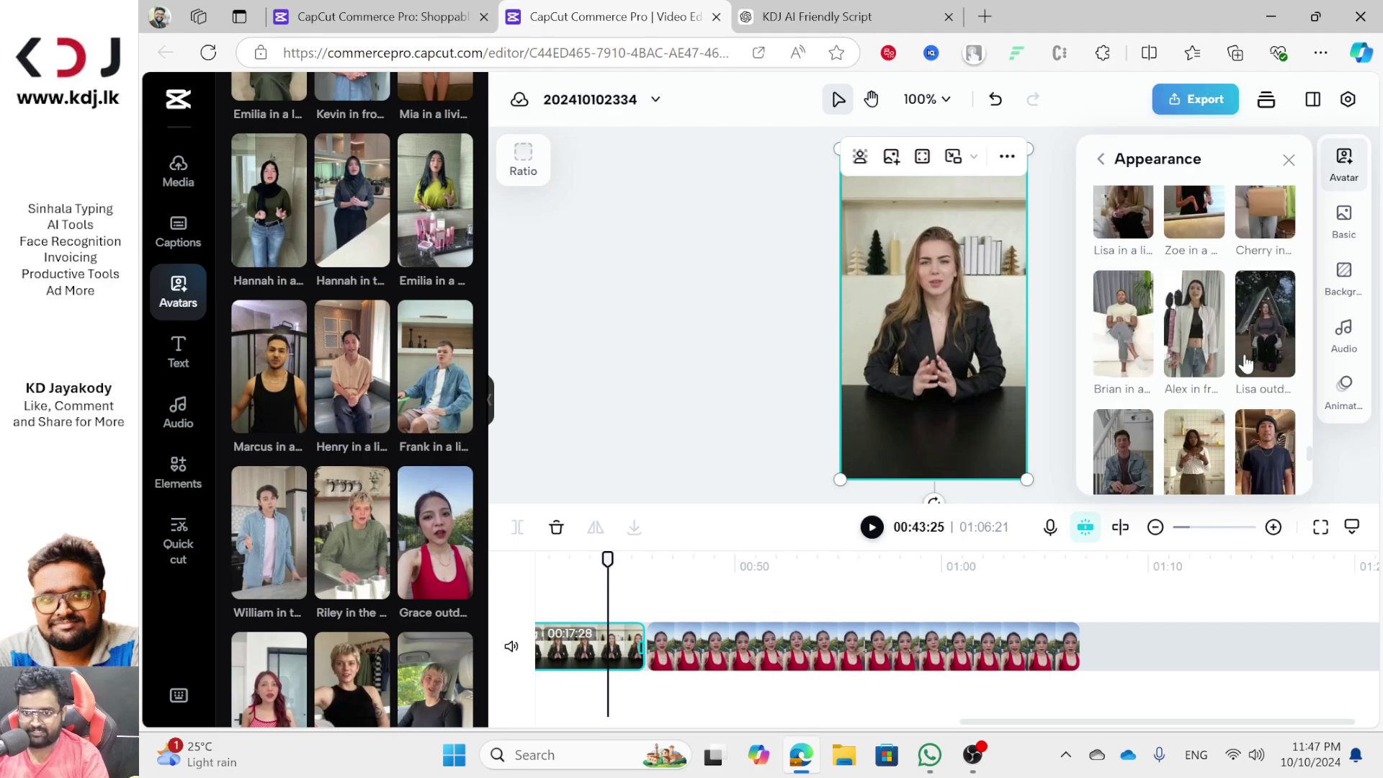
left_click(1100, 158)
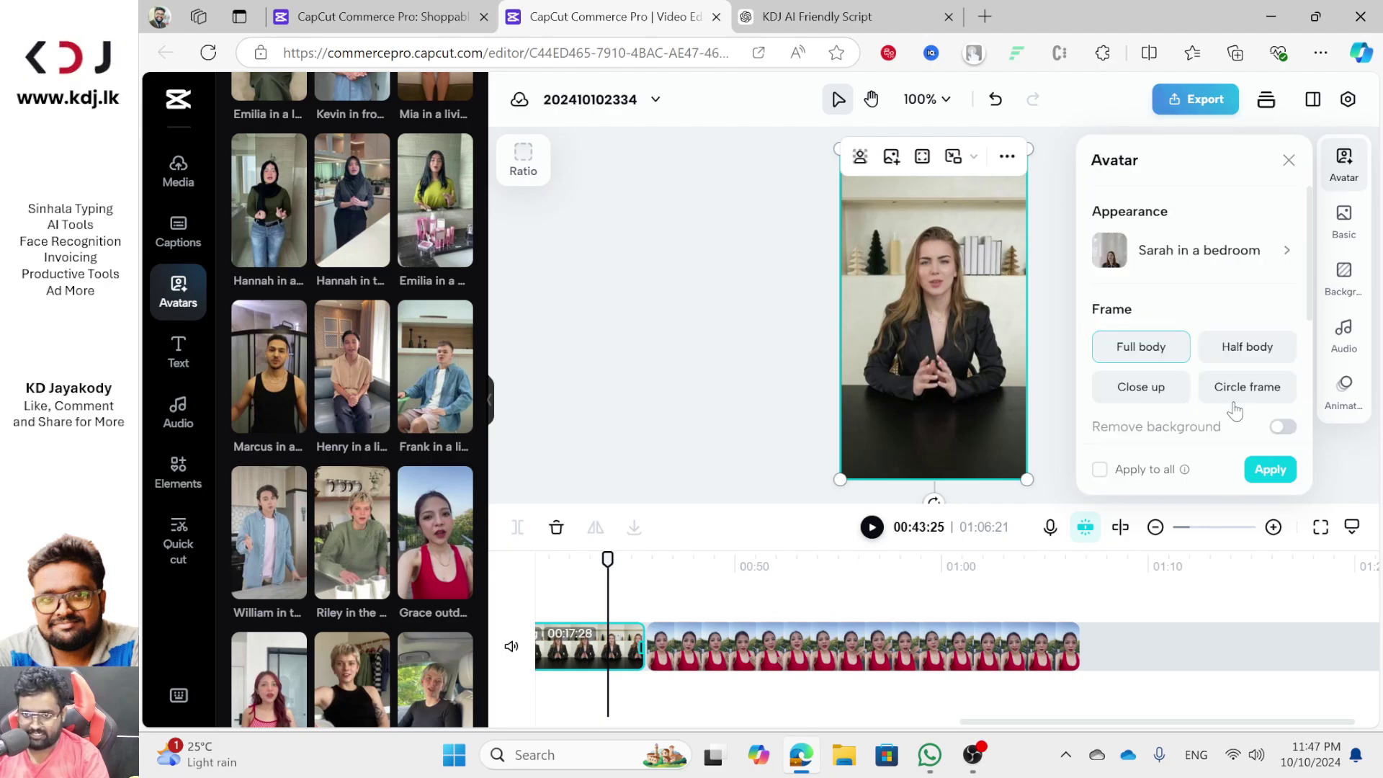
left_click(1262, 469)
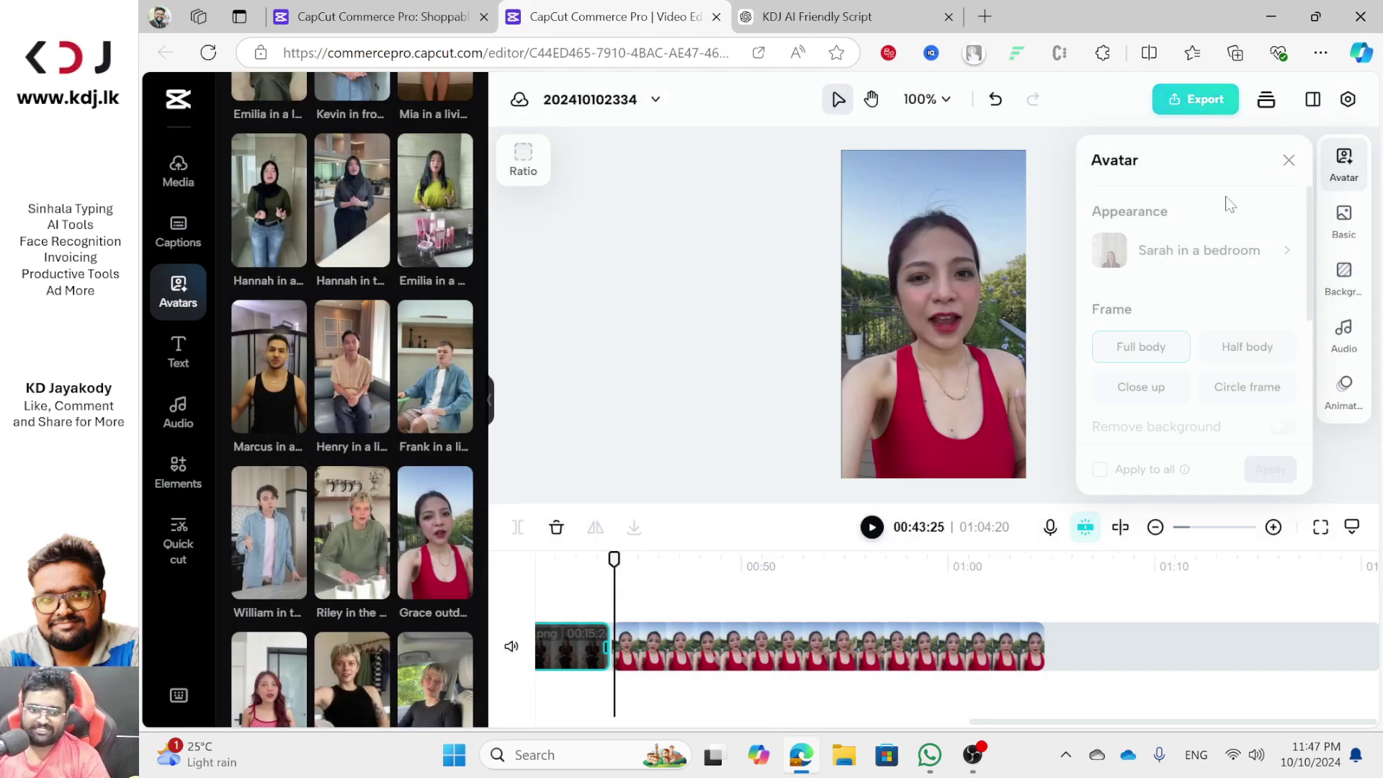
Preview the changed Sarah in a bedroom clip at 00:39:11 and check its full length on the timeline
left_click_drag(613, 558, 522, 554)
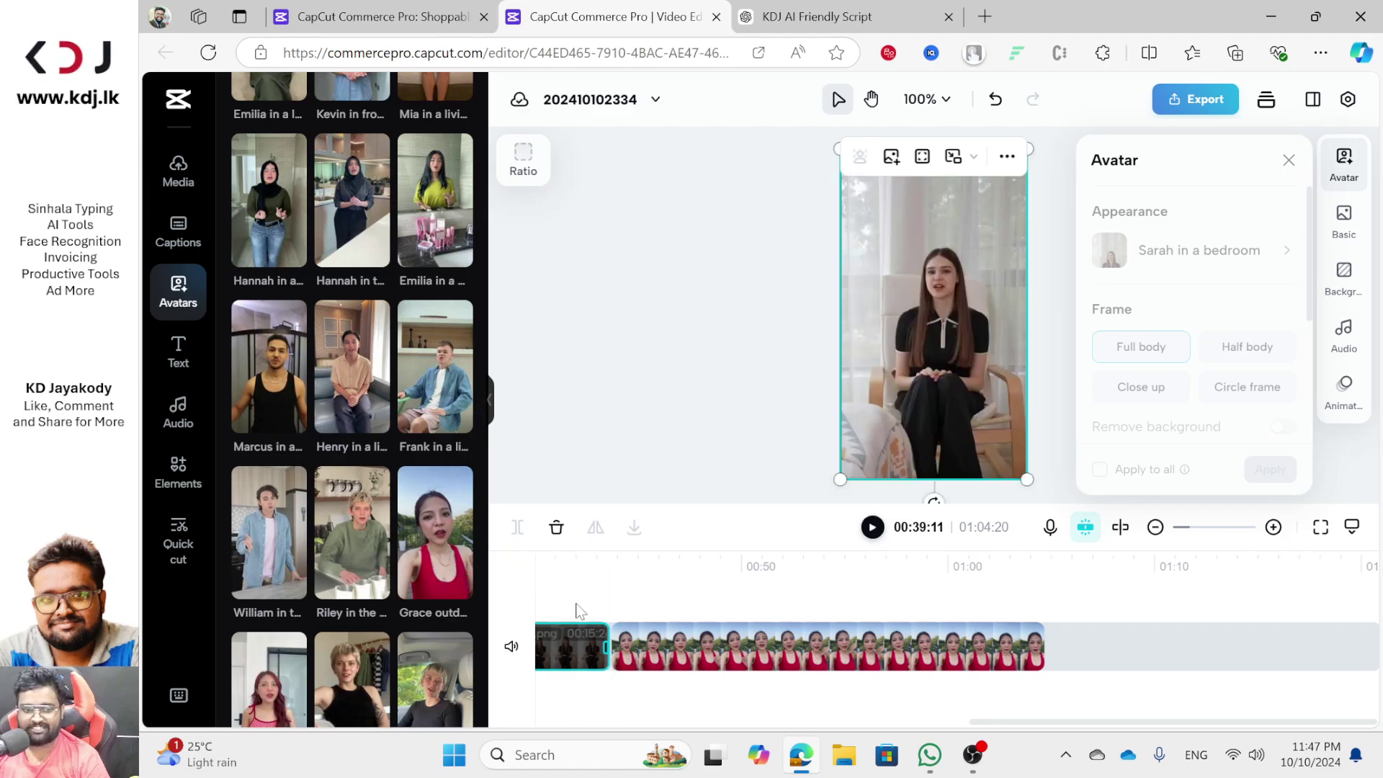
left_click(1009, 717)
left_click_drag(992, 723, 757, 710)
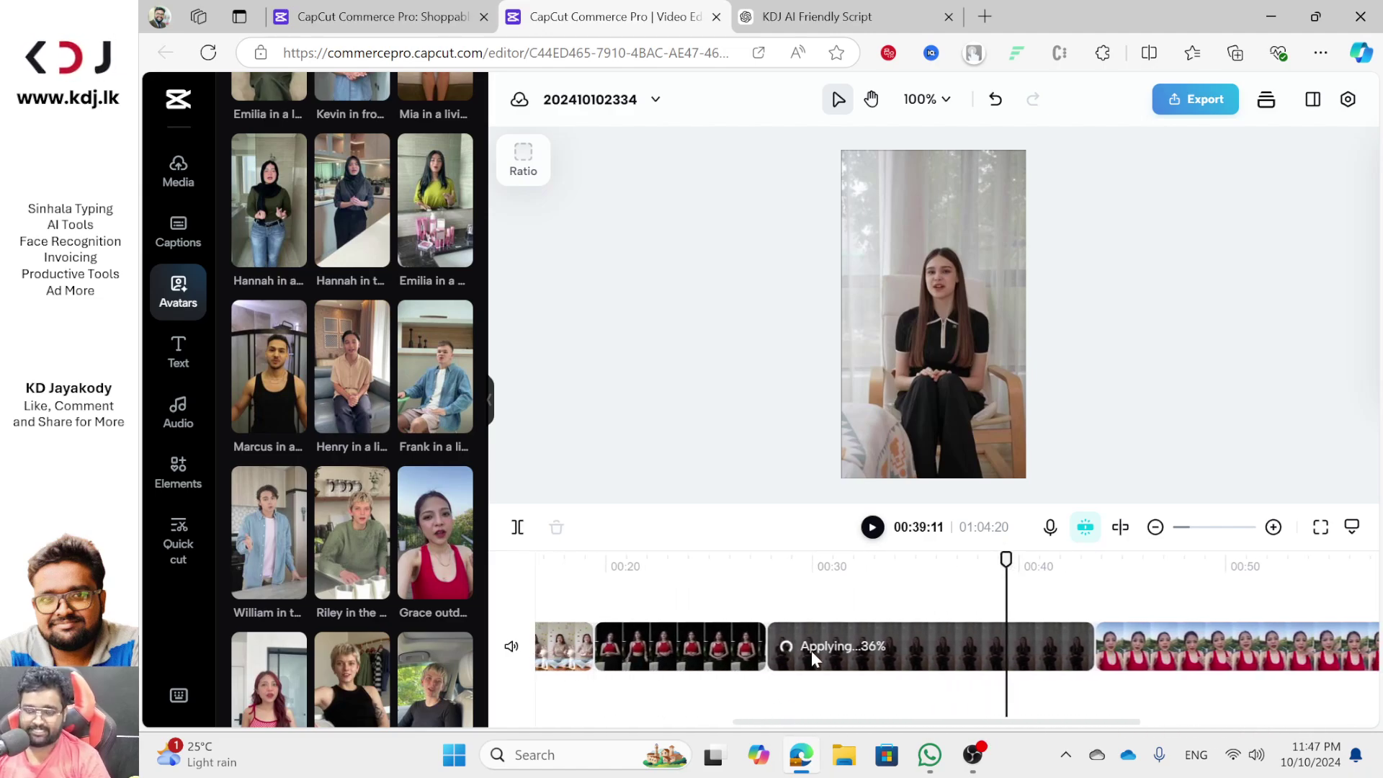